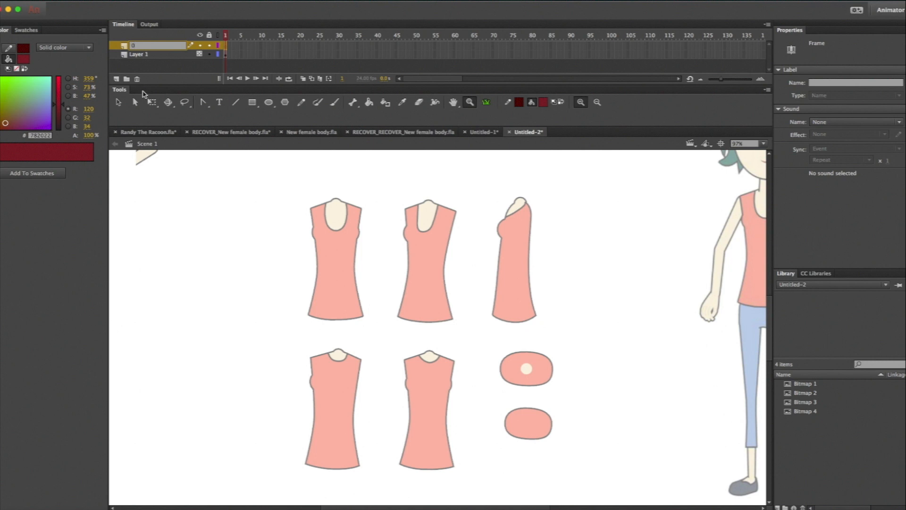
- Bring the floating Toon Titan and Chensmooth panels into view and set the drawing colour to black (#000000)
click(393, 266)
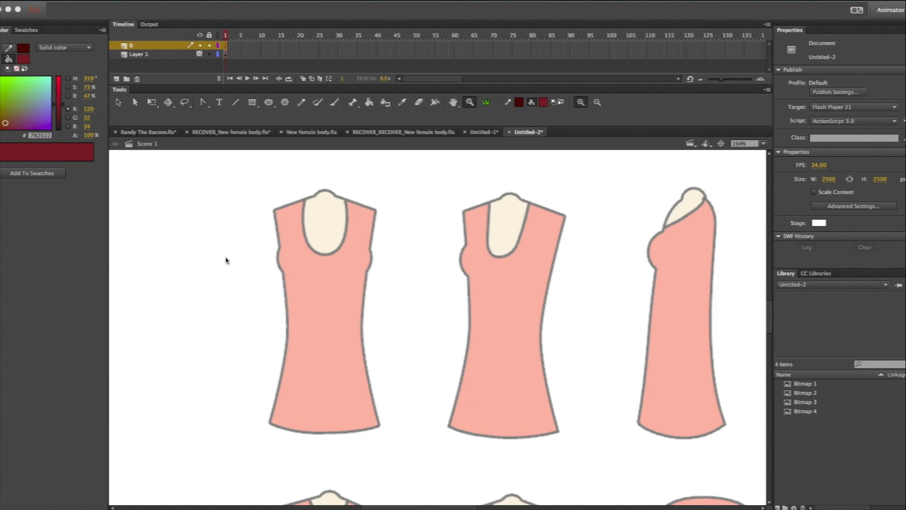
click(130, 320)
drag(0, 163, 52, 187)
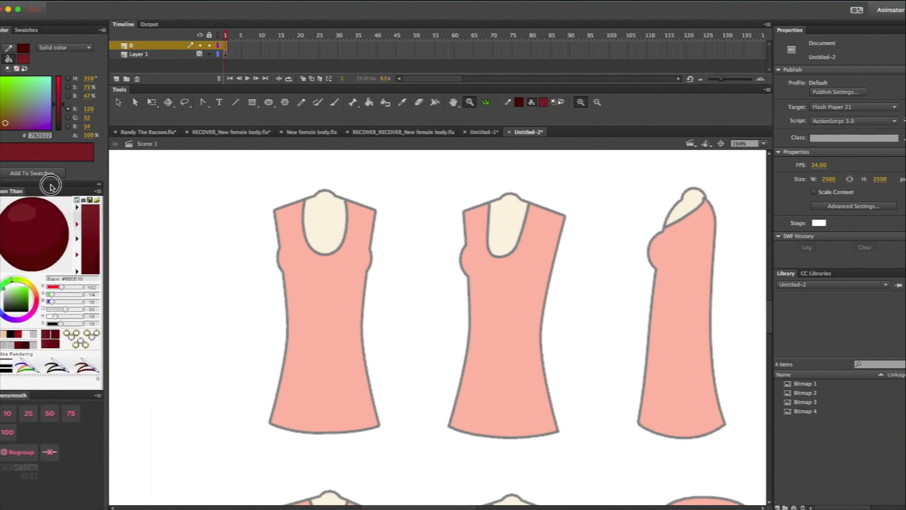
click(4, 317)
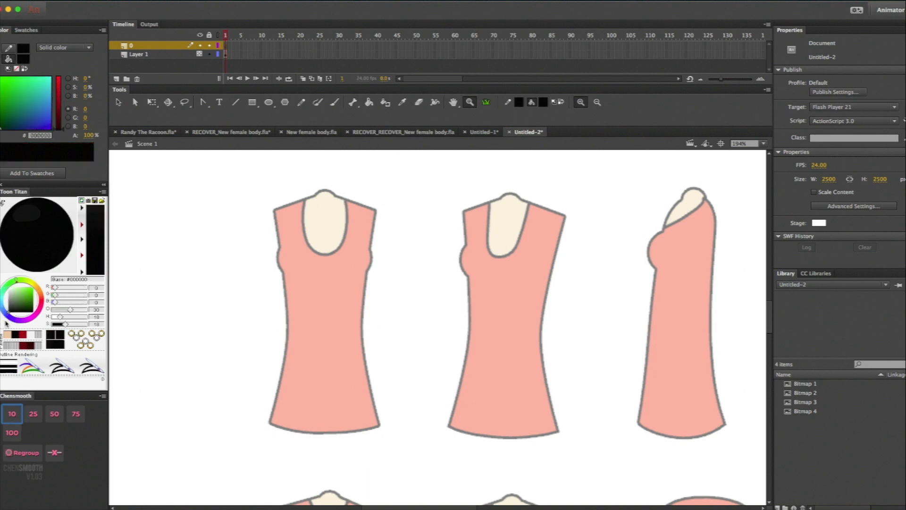
click(14, 335)
- Lock Layer 1 and brush a narrow curved collar band around the neck of the front-view torso on layer 0
click(209, 53)
click(154, 45)
key(b)
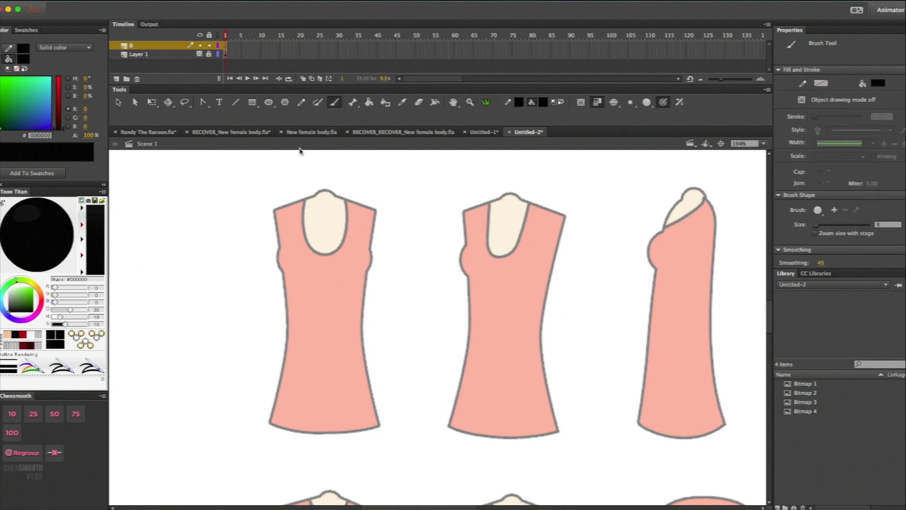
drag(303, 200, 344, 202)
key(ctrl+z)
drag(307, 201, 341, 199)
mouse_move(300, 198)
mouse_down()
mouse_move(331, 210)
mouse_move(343, 196)
mouse_up()
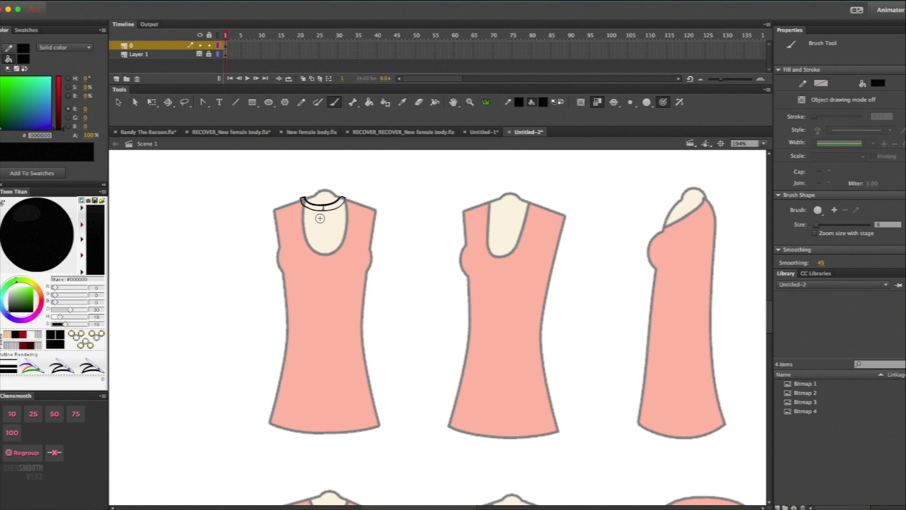
- Brush a teardrop keyhole opening with inner and outer outlines hanging from the centre of the collar
drag(314, 208, 325, 233)
key(ctrl+z)
mouse_move(318, 210)
mouse_down()
mouse_move(325, 240)
mouse_move(332, 236)
mouse_move(327, 212)
mouse_move(313, 219)
mouse_move(317, 242)
mouse_move(328, 245)
mouse_move(333, 201)
mouse_up()
drag(317, 211, 324, 233)
drag(324, 229, 319, 213)
key(ctrl+z)
key(ctrl+z)
mouse_move(323, 207)
mouse_down()
mouse_move(317, 231)
mouse_move(325, 239)
mouse_move(326, 211)
mouse_move(327, 238)
mouse_move(314, 214)
mouse_move(312, 230)
mouse_move(324, 242)
mouse_up()
mouse_move(331, 210)
mouse_down()
mouse_move(335, 237)
mouse_move(324, 244)
mouse_up()
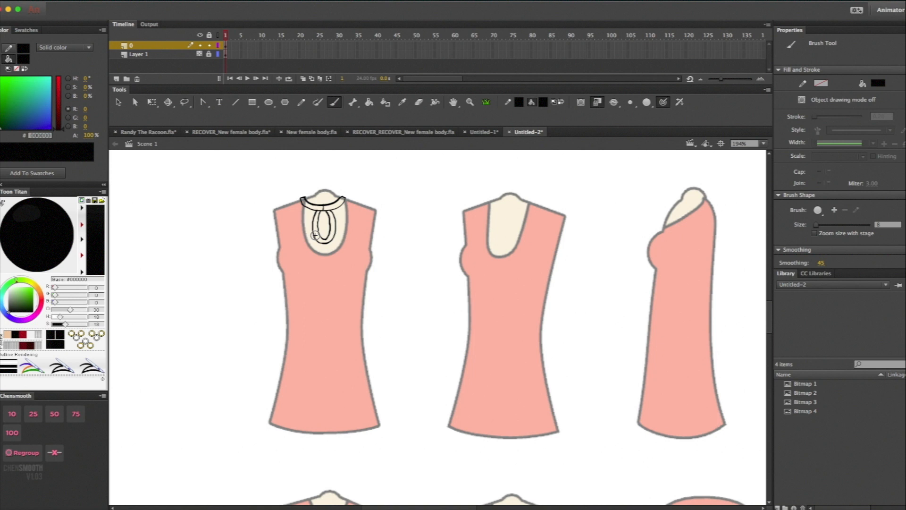
- Brush a single bust curve on the left side of the front-view torso, bulging slightly outside the pink reference
mouse_move(367, 232)
mouse_down()
mouse_move(373, 265)
mouse_move(353, 281)
mouse_up()
key(super+z)
mouse_move(287, 235)
mouse_down()
mouse_move(277, 268)
mouse_move(297, 283)
mouse_up()
key(super+z)
drag(283, 239, 276, 278)
key(super+z)
mouse_move(289, 232)
mouse_down()
mouse_move(277, 253)
mouse_move(296, 280)
mouse_up()
key(super+z)
mouse_move(289, 231)
mouse_down()
mouse_move(275, 258)
mouse_move(296, 279)
mouse_up()
key(super+z)
drag(287, 231, 278, 284)
key(super+z)
mouse_move(289, 229)
mouse_down()
mouse_move(276, 263)
mouse_move(278, 281)
mouse_up()
key(super+z)
mouse_move(287, 225)
mouse_down()
mouse_move(274, 272)
mouse_move(289, 283)
mouse_up()
- Duplicate the bust curve in place and flip the copy horizontally
key(v)
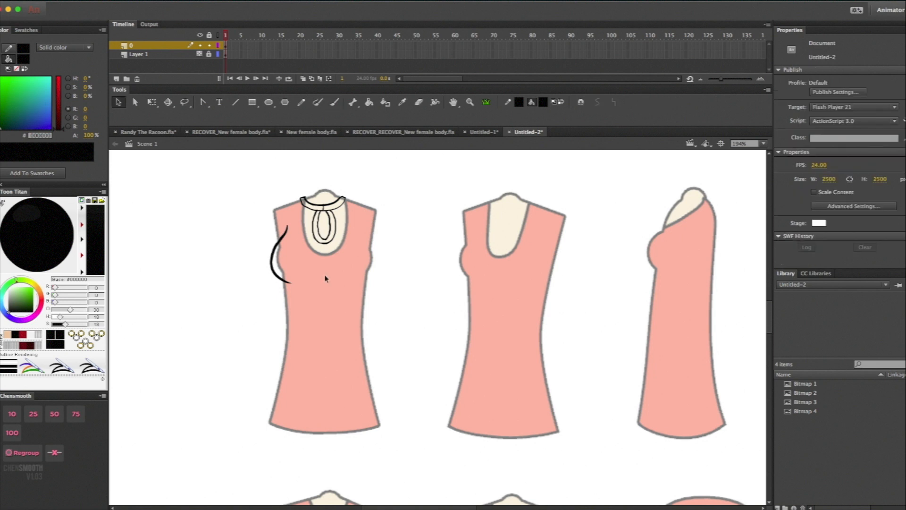
click(278, 278)
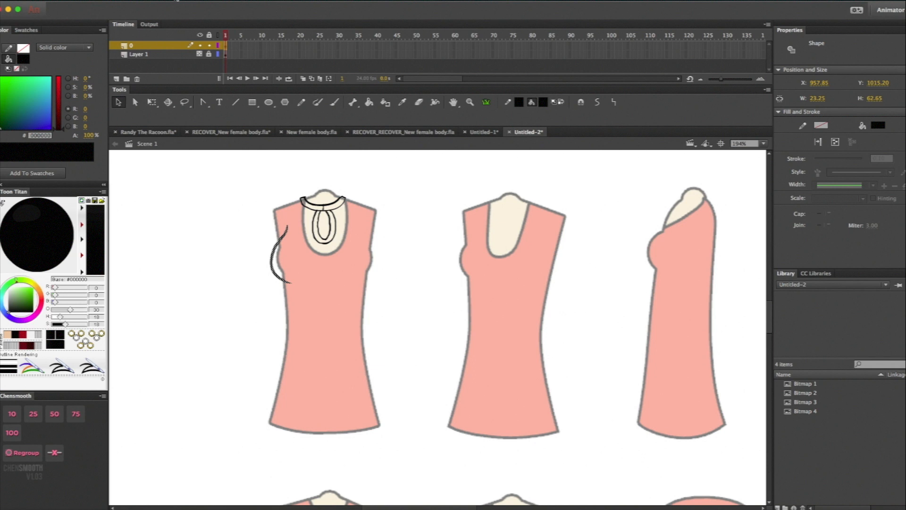
click(177, 1)
mouse_move(175, 114)
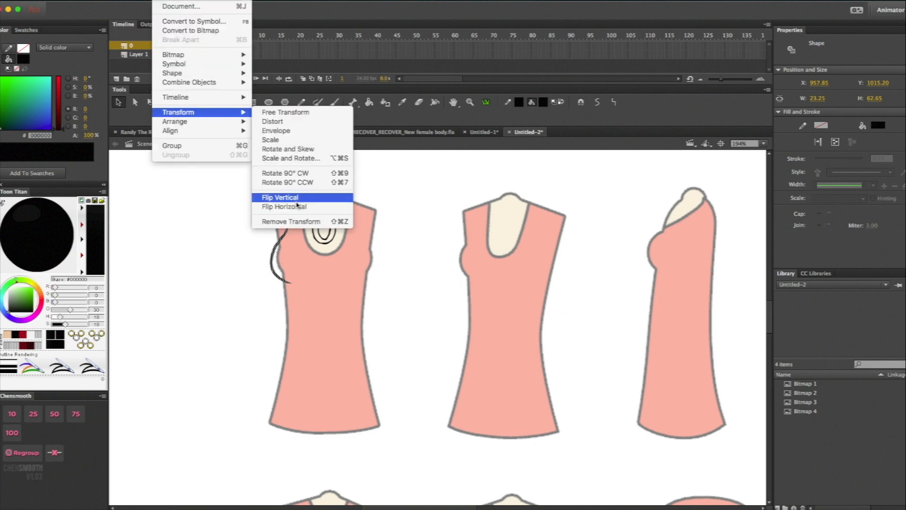
click(296, 207)
- Move the flipped bust curve horizontally to the torso's right side so it mirrors the left curve, and deselect it
key(shift+Right)
key(shift+Right)
key(shift+Right)
key(shift+Right)
key(shift+Right)
key(shift+Right)
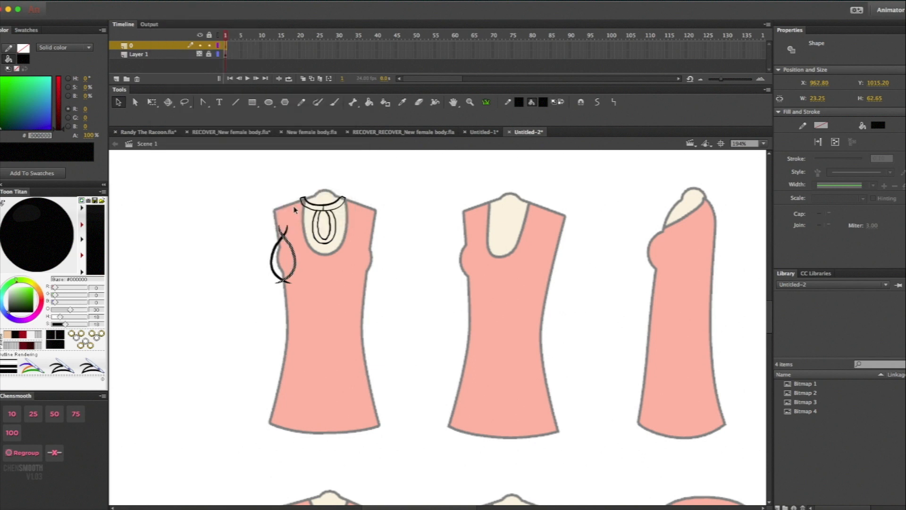
key(Right)
key(Right)
key(Right)
key(Right)
key(Right)
key(Right)
key(Right)
key(Right)
key(Right)
key(Right)
key(Right)
key(Right)
key(Right)
key(Right)
key(Right)
key(Right)
key(Right)
key(Right)
key(Right)
key(Right)
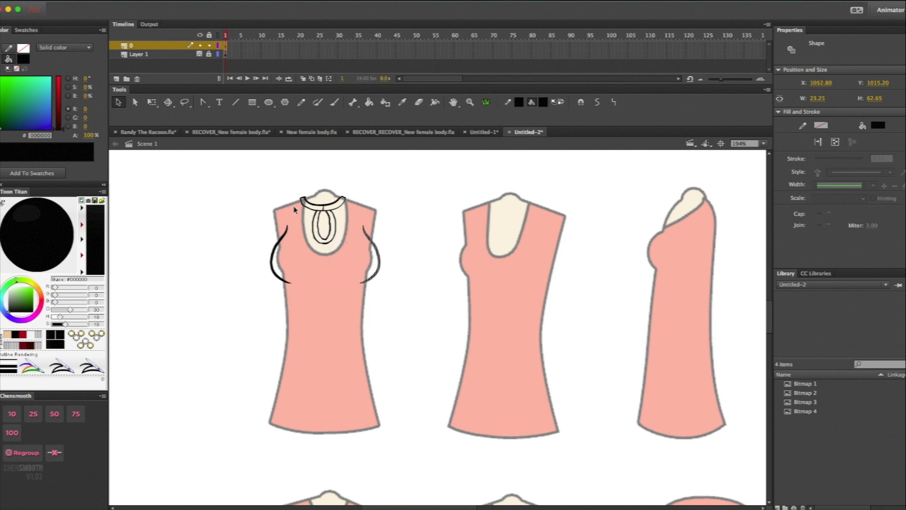
key(Left)
key(Left)
key(Left)
key(Right)
click(416, 265)
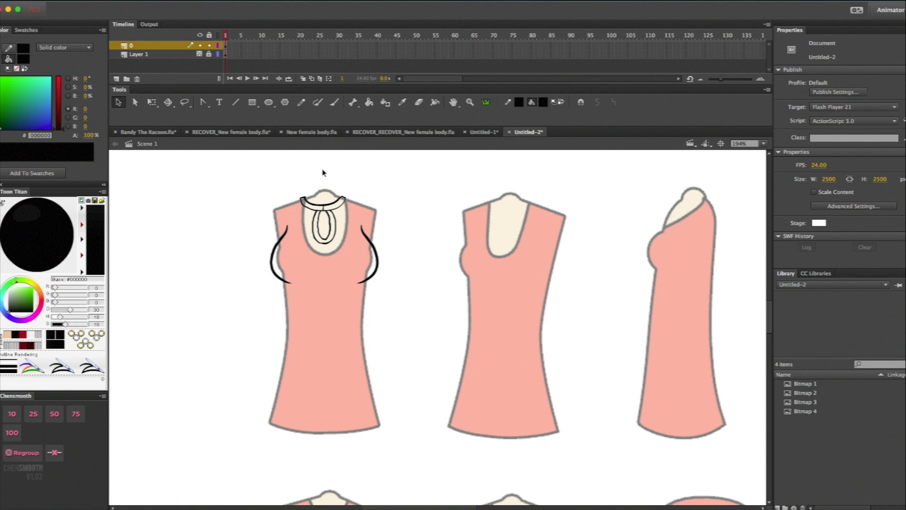
- Brush the shoulder and armhole outlines from the collar ends down to the bust curves on both sides
key(b)
mouse_move(302, 197)
mouse_down()
mouse_move(273, 208)
mouse_move(275, 244)
mouse_up()
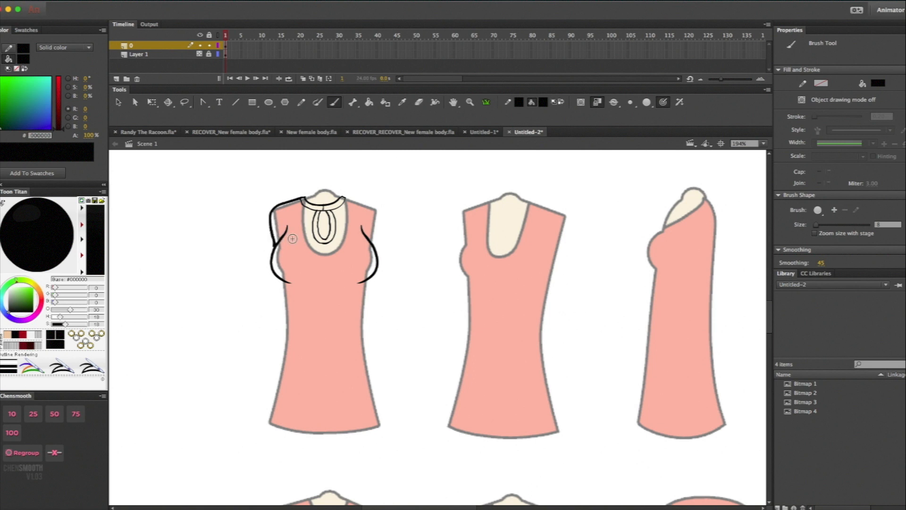
key(ctrl+z)
mouse_move(302, 199)
mouse_down()
mouse_move(272, 212)
mouse_move(276, 250)
mouse_up()
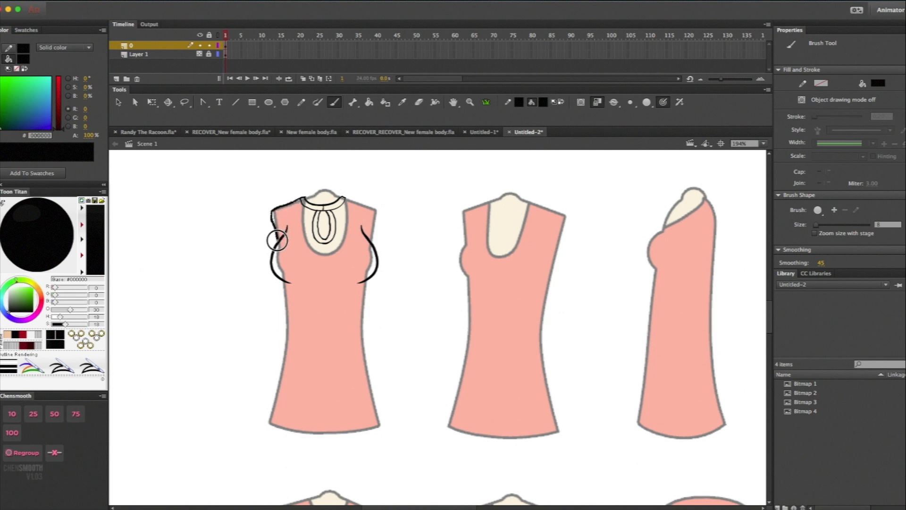
key(ctrl+z)
mouse_move(301, 195)
mouse_down()
mouse_move(272, 211)
mouse_move(281, 237)
mouse_up()
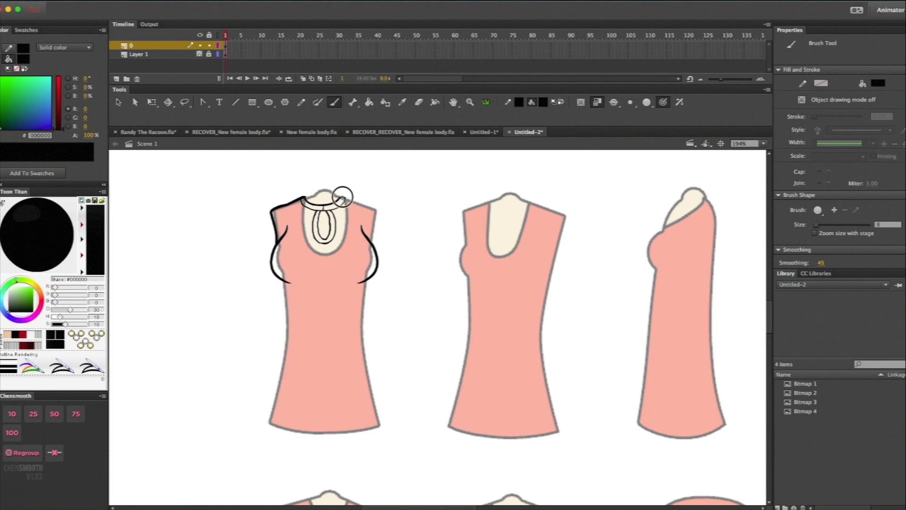
mouse_move(346, 198)
mouse_down()
mouse_move(376, 210)
mouse_move(373, 242)
mouse_up()
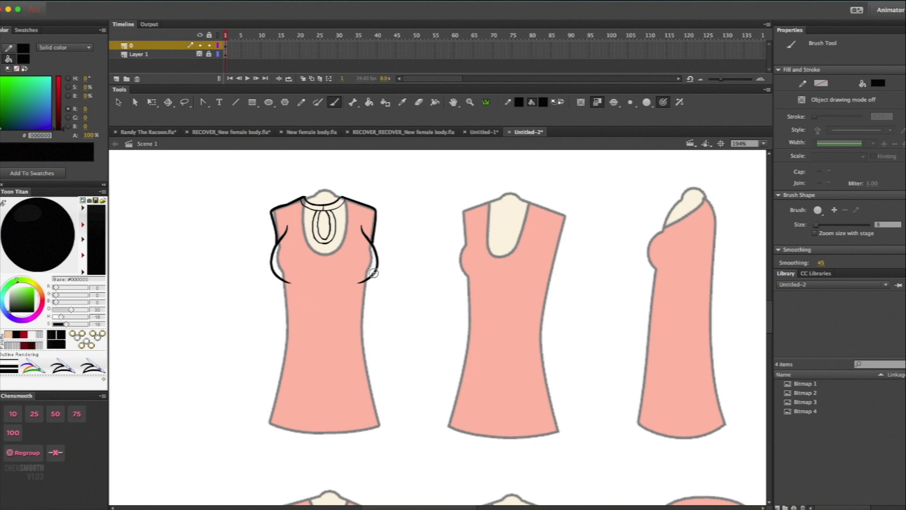
- Brush the shirt's right side line from below the bust to the hem, with flared fold lines at its lower end
drag(368, 280, 390, 412)
mouse_move(280, 282)
mouse_down()
mouse_move(277, 358)
mouse_move(255, 419)
mouse_up()
key(ctrl+z)
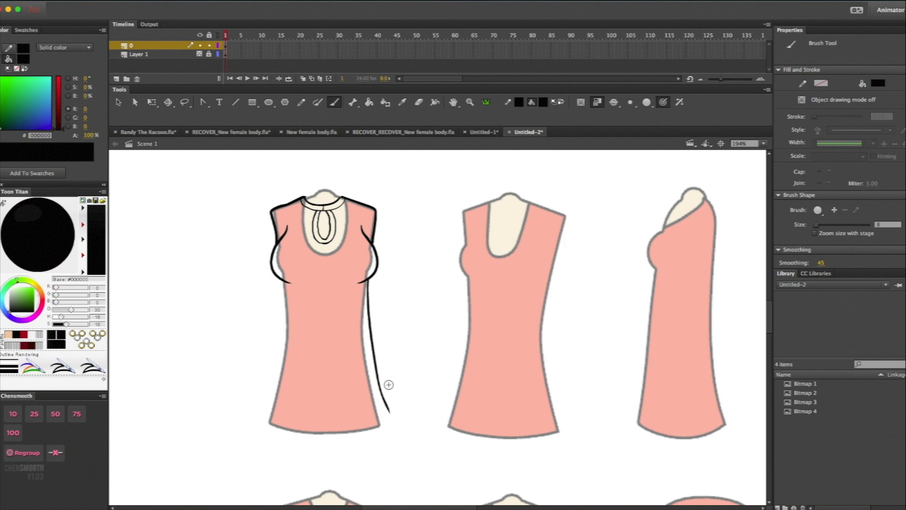
key(ctrl+z)
mouse_move(370, 279)
mouse_down()
mouse_move(370, 361)
mouse_move(385, 418)
mouse_up()
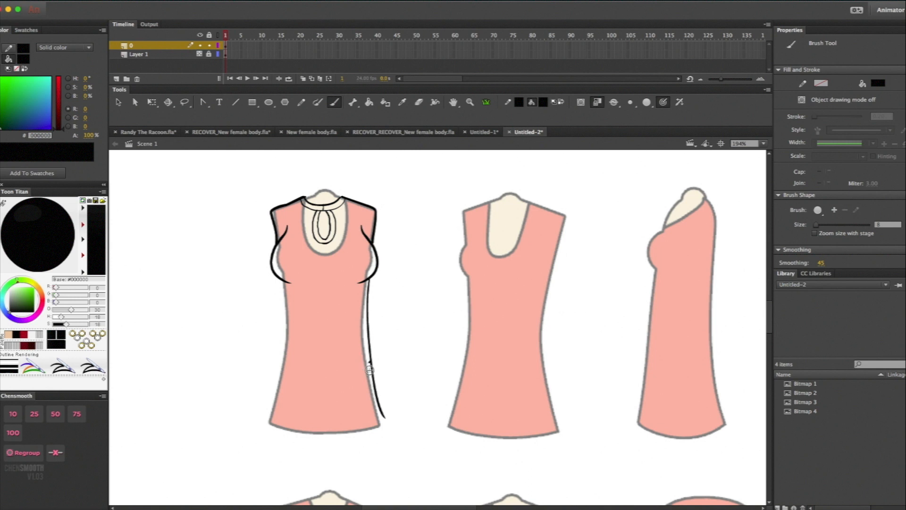
drag(370, 362, 376, 416)
drag(371, 355, 383, 422)
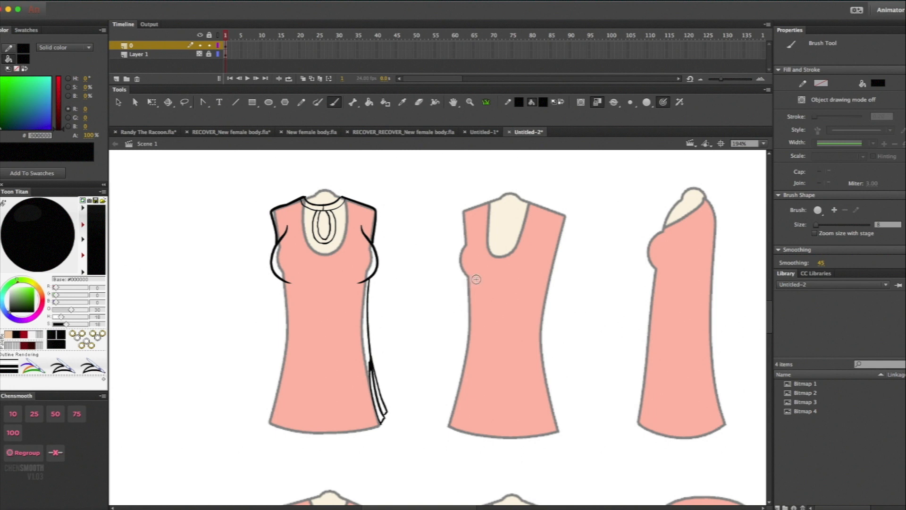
- Select the right side line with its folds, duplicate it in place and flip the copy horizontally
key(l)
key(b)
mouse_move(373, 277)
mouse_down()
mouse_move(346, 344)
mouse_move(347, 413)
mouse_move(409, 423)
mouse_move(410, 330)
mouse_move(381, 268)
mouse_up()
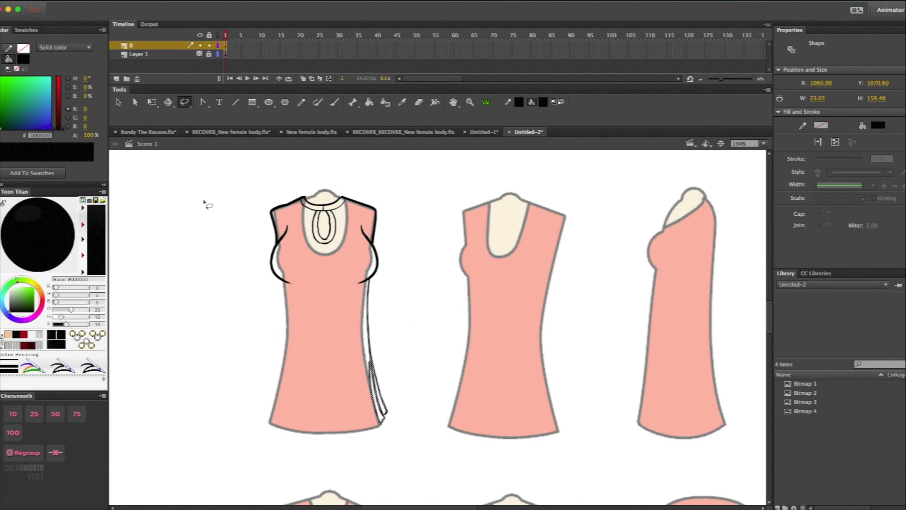
click(156, 4)
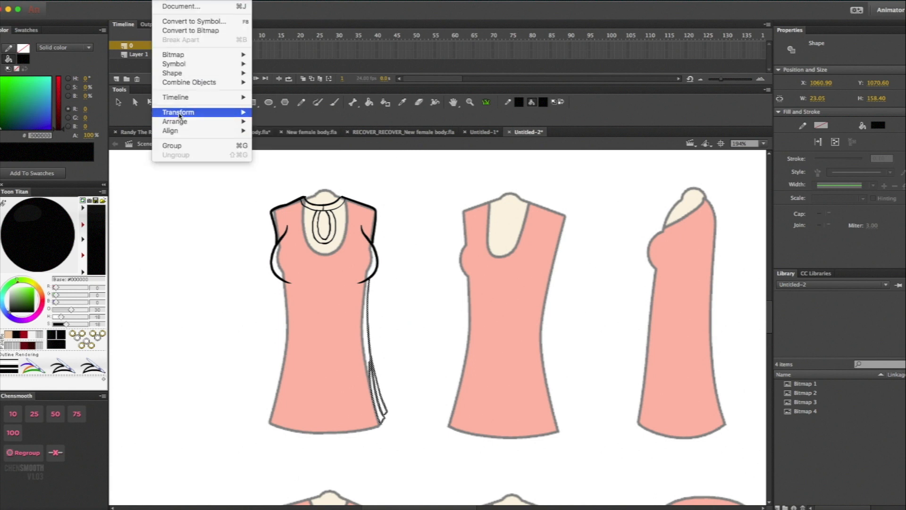
mouse_move(177, 112)
click(284, 207)
- Move the flipped side line to the torso's left side at about X 948.85, and deselect it
key(shift+Left)
key(shift+Left)
key(shift+Left)
key(shift+Left)
key(shift+Left)
key(shift+Left)
key(Left)
key(Left)
key(Left)
key(Left)
key(Left)
key(Left)
key(Left)
key(Left)
key(Left)
key(Left)
key(Left)
key(Left)
key(Left)
key(Left)
key(Left)
key(Left)
key(Left)
key(Left)
key(Left)
key(Left)
key(Left)
key(Left)
key(Left)
key(Left)
key(Left)
key(Left)
key(Left)
key(Right)
key(Right)
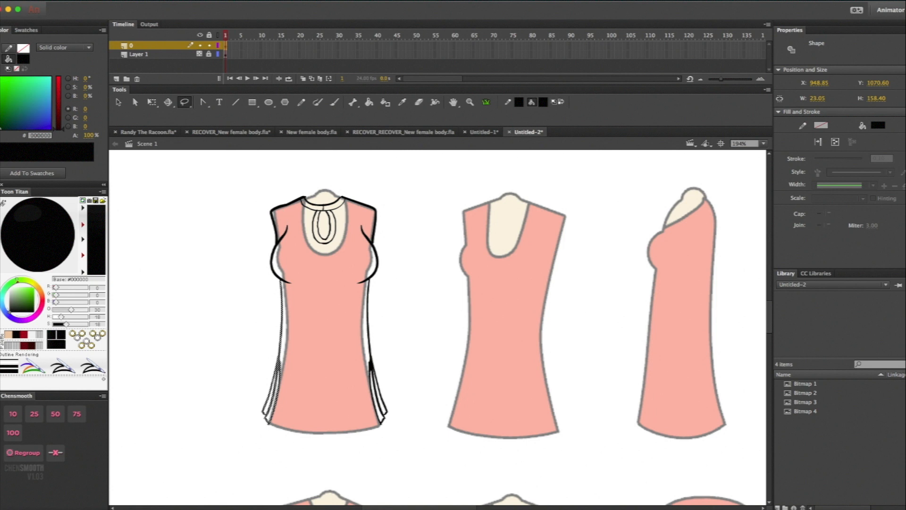
key(v)
click(251, 329)
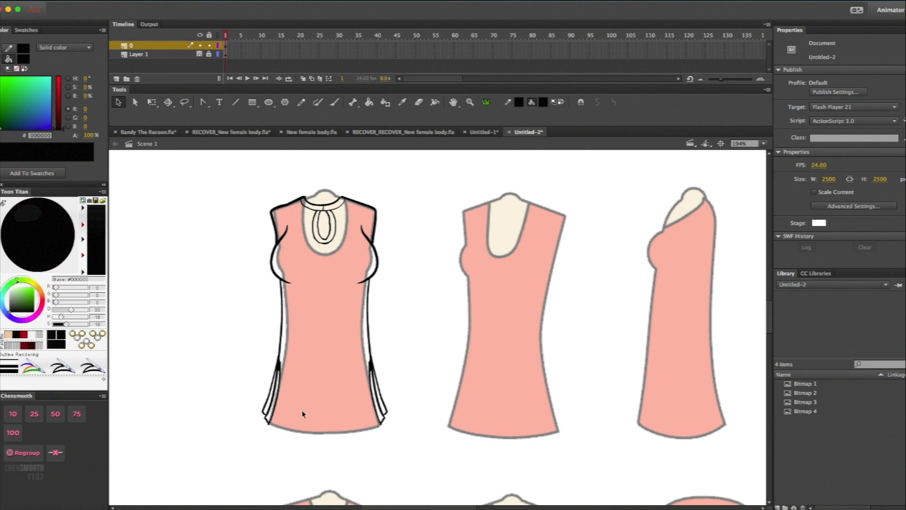
- Brush a thin curved hem line along the shirt's bottom edge, joining the two side lines
key(b)
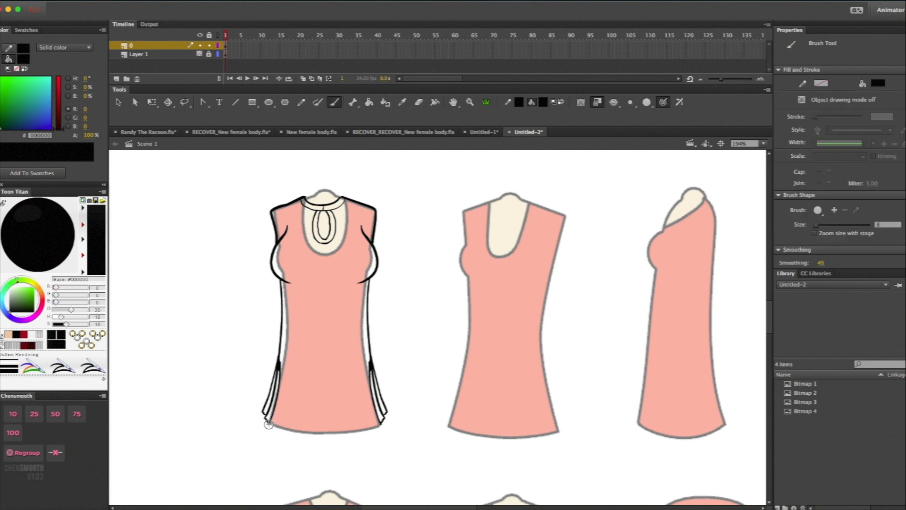
mouse_move(269, 424)
mouse_down()
mouse_move(320, 436)
mouse_move(388, 413)
mouse_up()
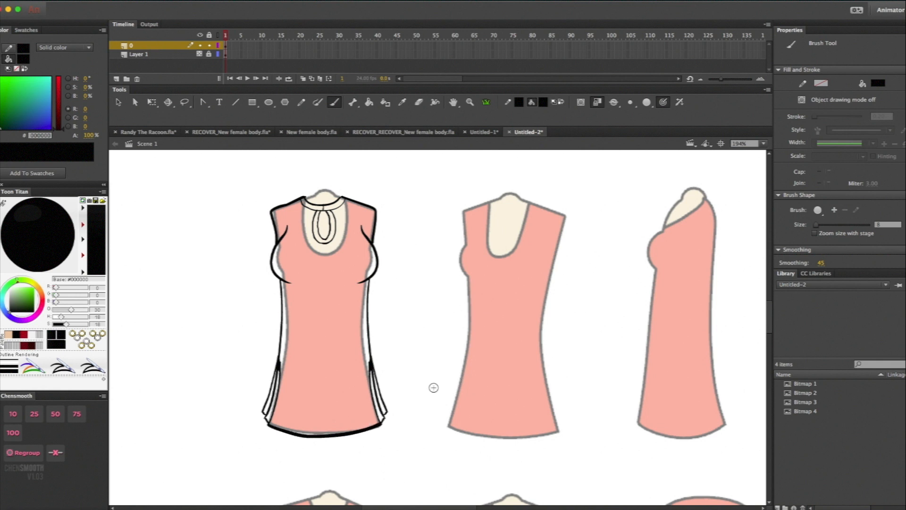
key(ctrl+z)
mouse_move(270, 423)
mouse_down()
mouse_move(335, 436)
mouse_move(386, 415)
mouse_up()
key(ctrl+z)
drag(267, 427, 383, 424)
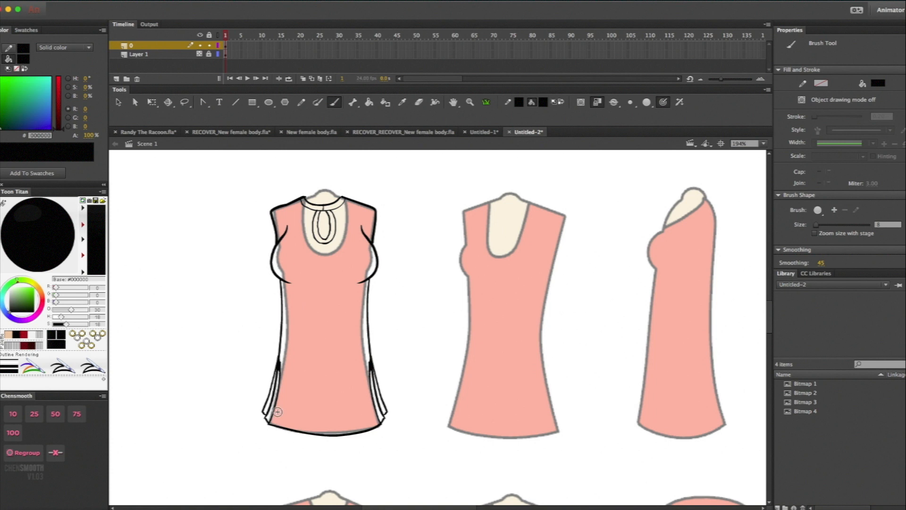
- Brush a second hem line just above the bottom edge and a short crease centred under the bust
key(e)
click(15, 415)
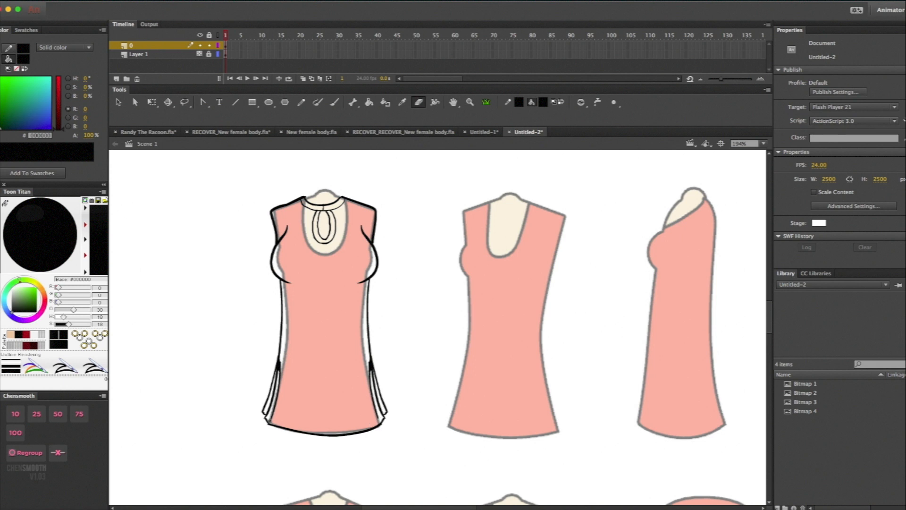
click(11, 450)
key(b)
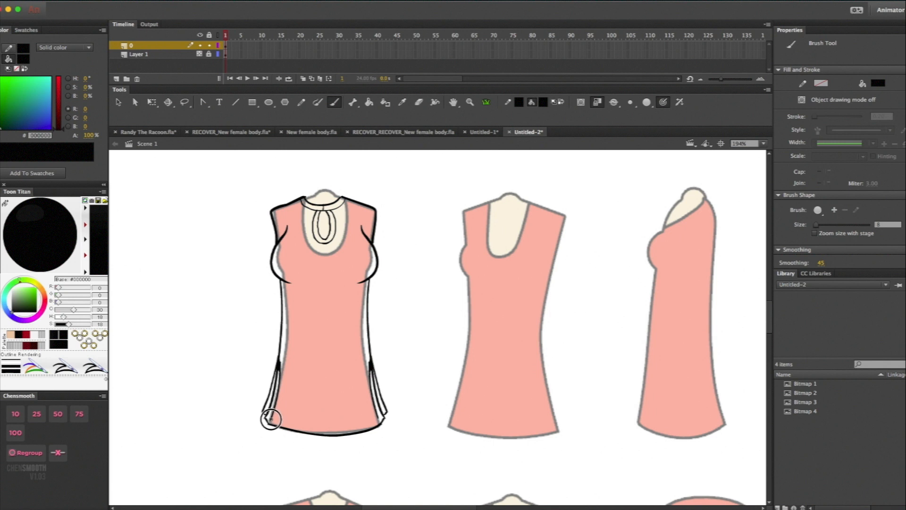
mouse_move(272, 418)
mouse_down()
mouse_move(355, 428)
mouse_move(390, 406)
mouse_up()
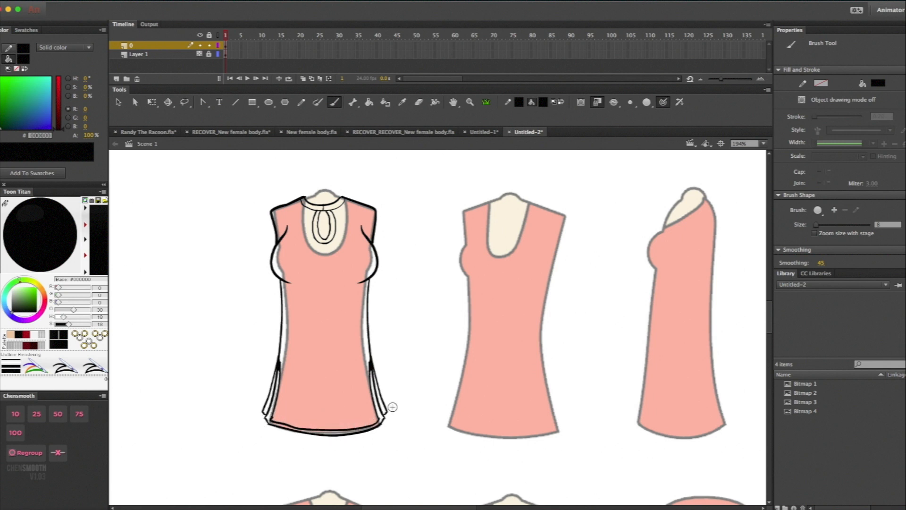
mouse_move(269, 418)
mouse_down()
mouse_move(344, 426)
mouse_move(382, 418)
mouse_up()
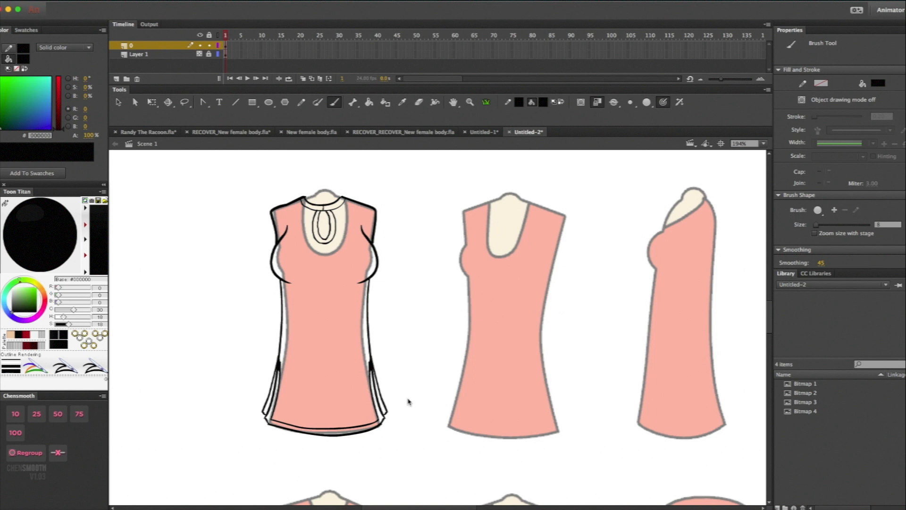
drag(305, 283, 344, 281)
- With Layer 1 hidden, set the colour to green (#6D8564) and move the Toon Titan and Chensmooth panels over the canvas beside the Properties
click(199, 54)
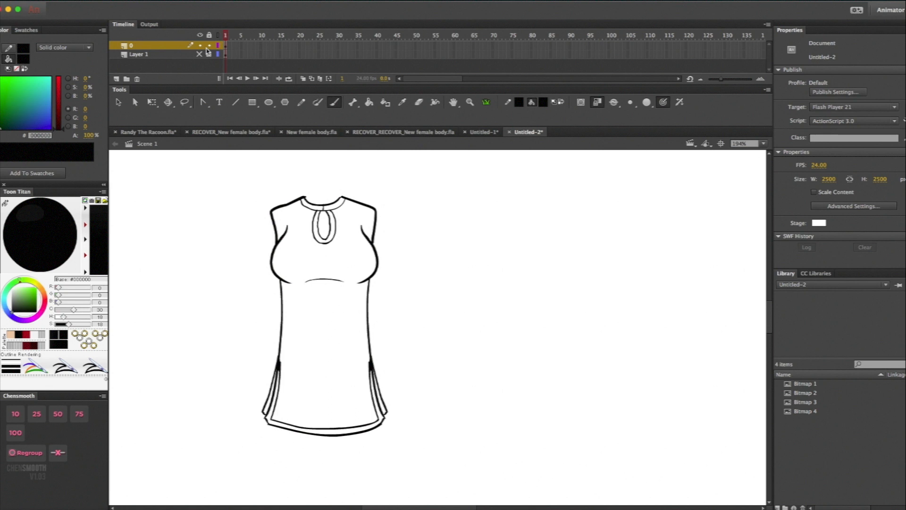
click(18, 299)
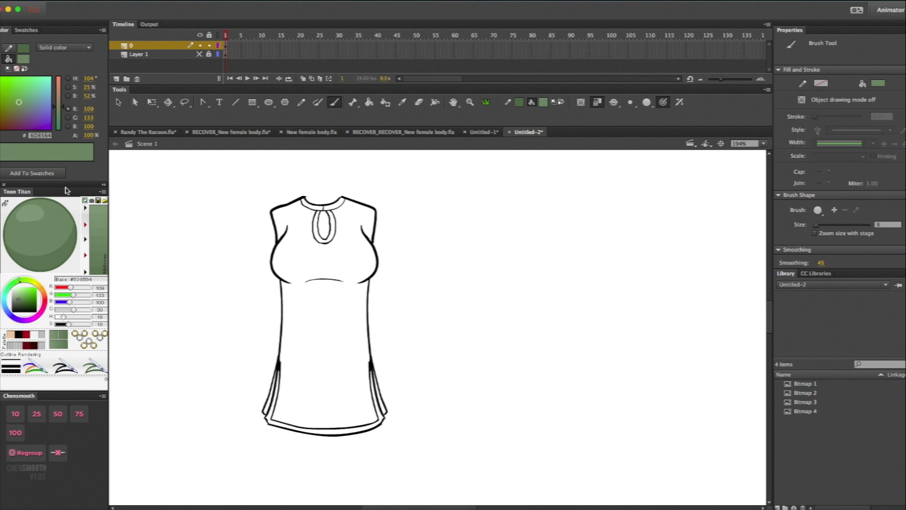
drag(38, 184, 694, 154)
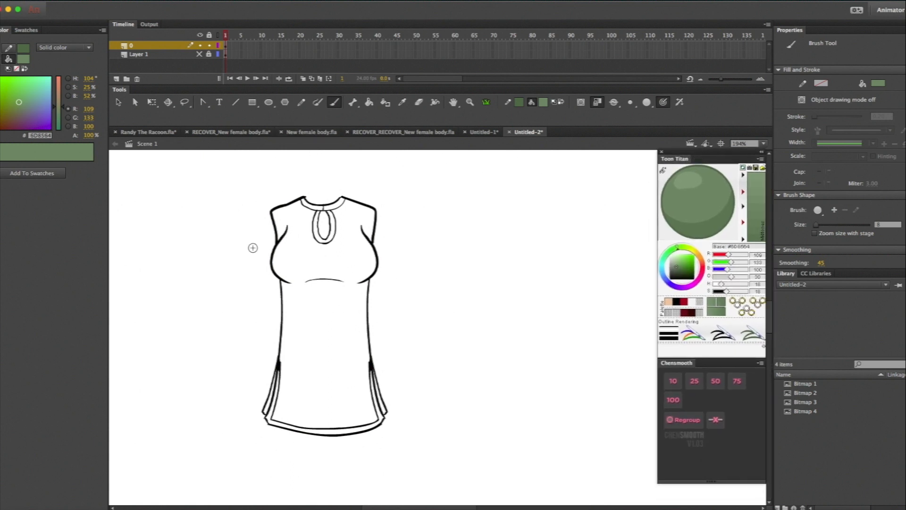
- Show Layer 1 and erase gaps in both side lines just below the bust and just above the side slits
click(199, 54)
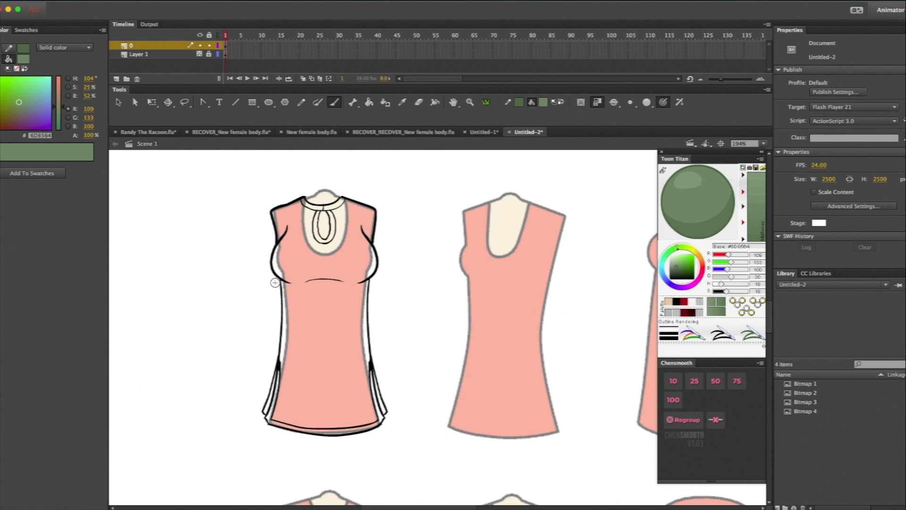
key(e)
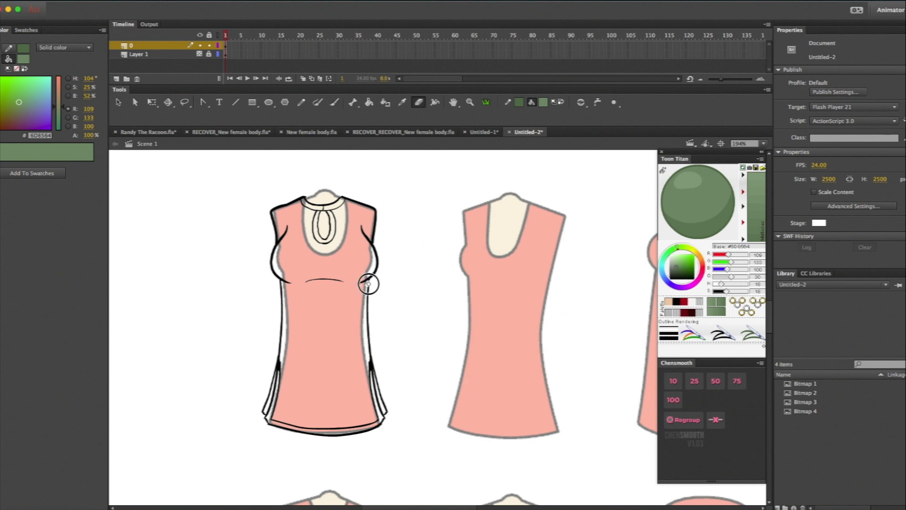
click(369, 283)
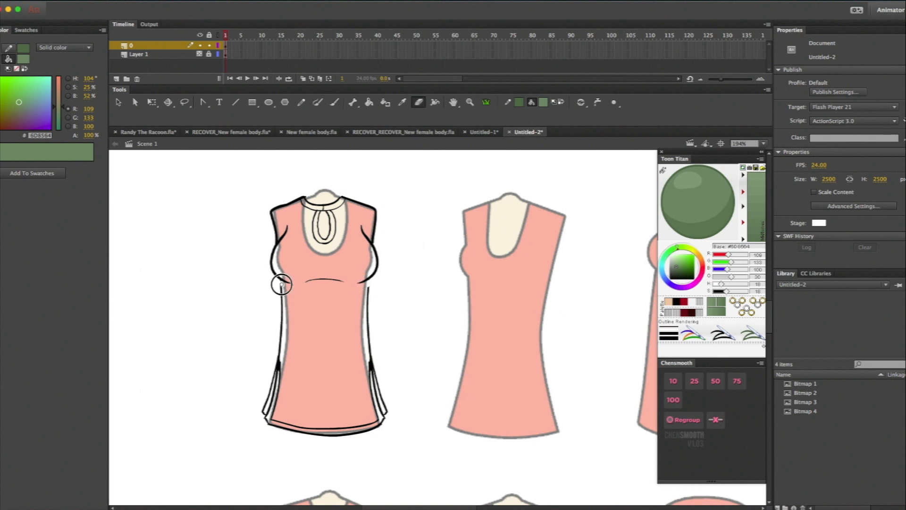
click(370, 354)
click(280, 349)
- Delete the separated waist segments of the right and left side lines
key(v)
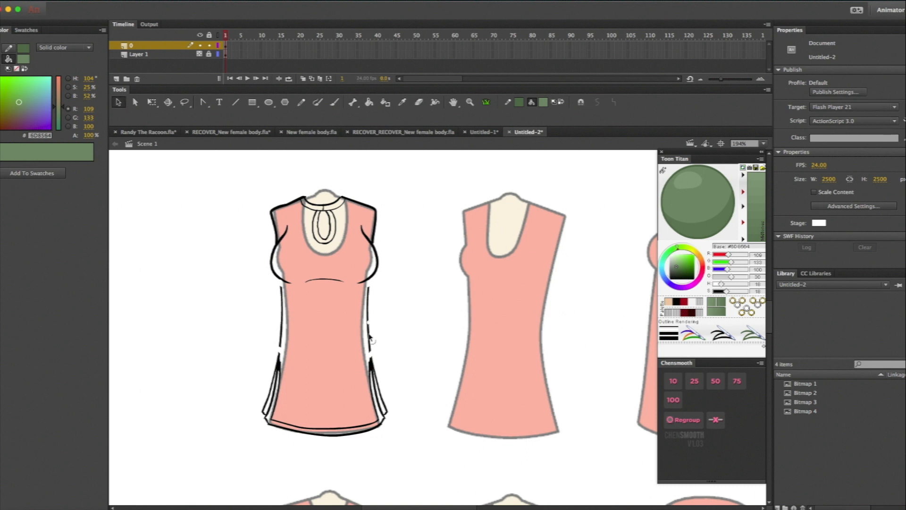
click(371, 333)
key(Delete)
click(282, 336)
key(Delete)
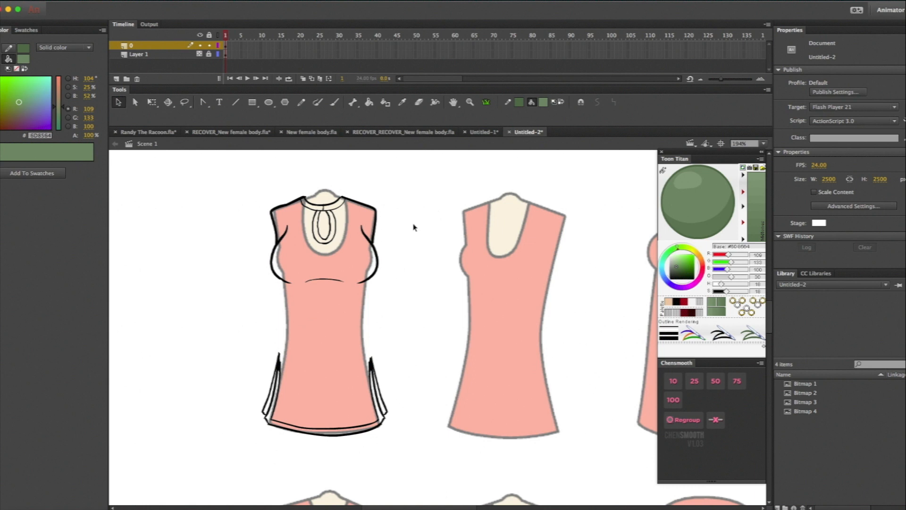
- Set the brush colour to black (#000000) and brush a curved line along the torso's right waist, from the bust to the side slit
key(b)
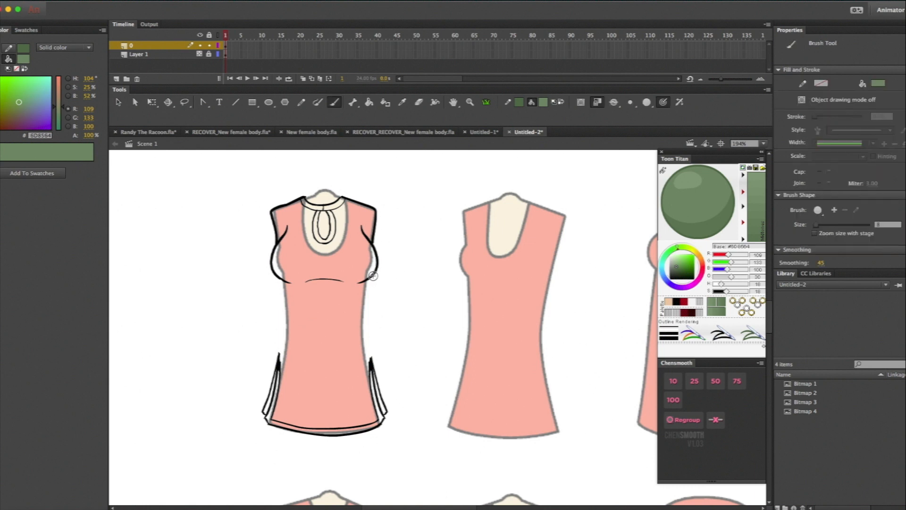
drag(371, 278, 367, 297)
click(678, 302)
mouse_move(371, 278)
mouse_down()
mouse_move(361, 322)
mouse_move(372, 359)
mouse_up()
key(ctrl+z)
mouse_move(370, 281)
mouse_down()
mouse_move(364, 319)
mouse_move(373, 364)
mouse_up()
key(ctrl+z)
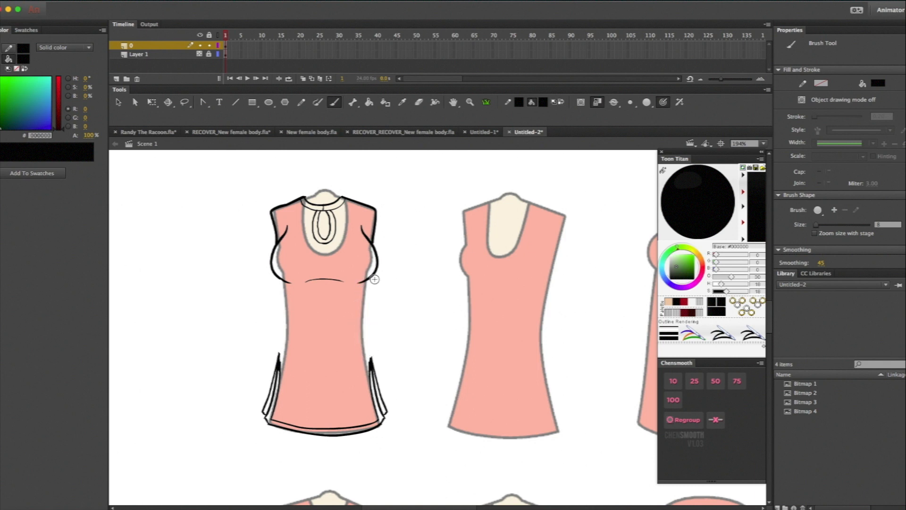
mouse_move(369, 277)
mouse_down()
mouse_move(362, 335)
mouse_move(371, 367)
mouse_up()
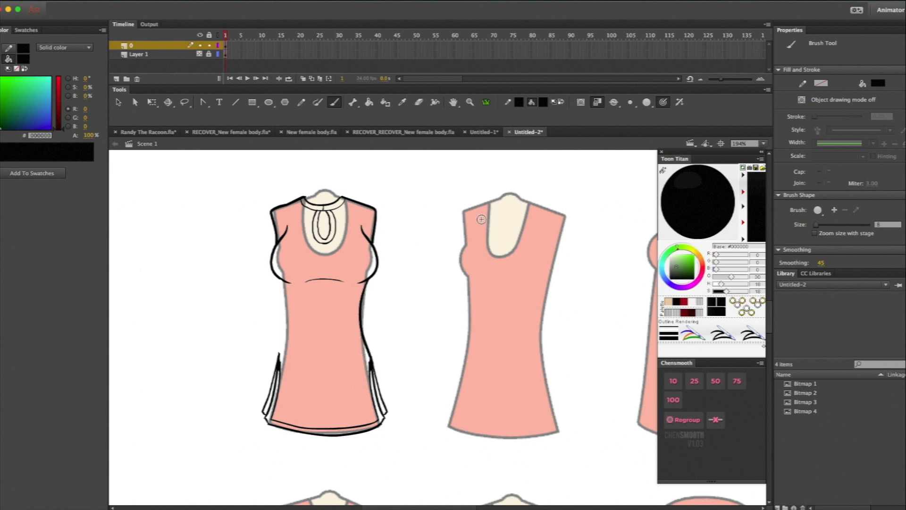
- Lasso the new right waist line and flip it horizontally
key(l)
mouse_move(373, 277)
mouse_down()
mouse_move(346, 341)
mouse_move(364, 358)
mouse_move(380, 344)
mouse_move(375, 284)
mouse_move(383, 265)
mouse_up()
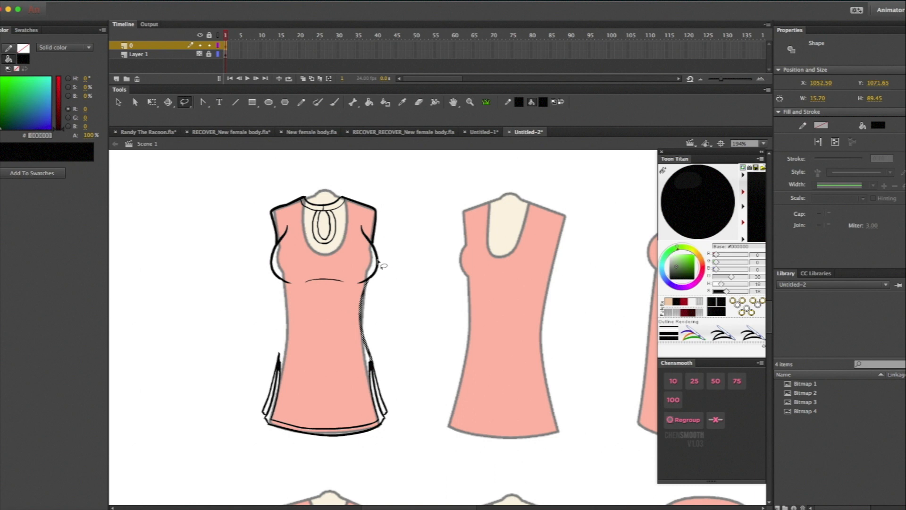
click(173, 2)
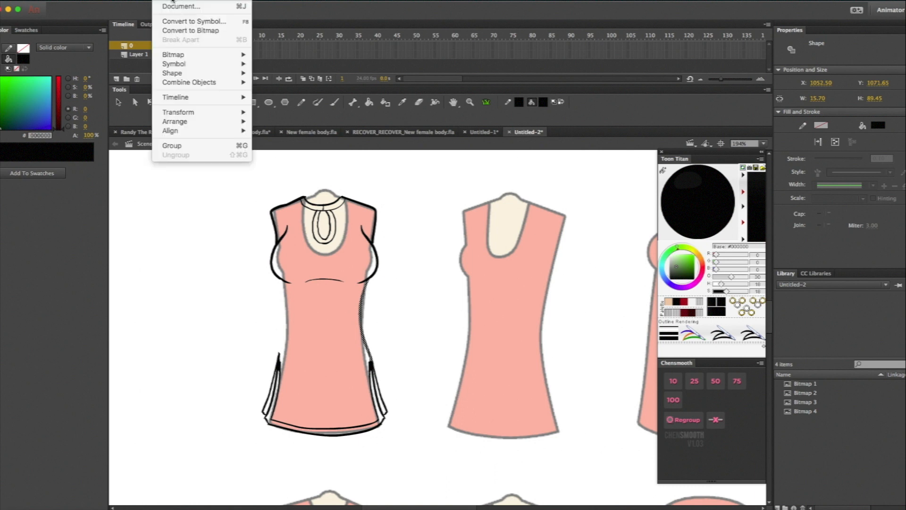
mouse_move(183, 112)
click(283, 207)
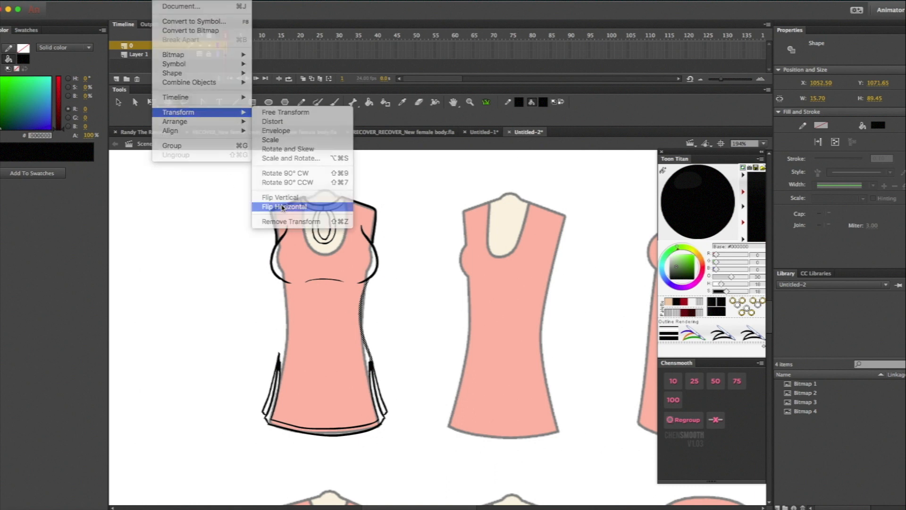
- Move the flipped waist line to the torso's left side at about X 964, and deselect it
key(Left)
key(Left)
key(Left)
key(Left)
key(Left)
key(Left)
key(Left)
key(Left)
key(Left)
key(Left)
key(Left)
key(Left)
key(Left)
key(Left)
key(Left)
key(Left)
key(Left)
key(Left)
key(Left)
key(Left)
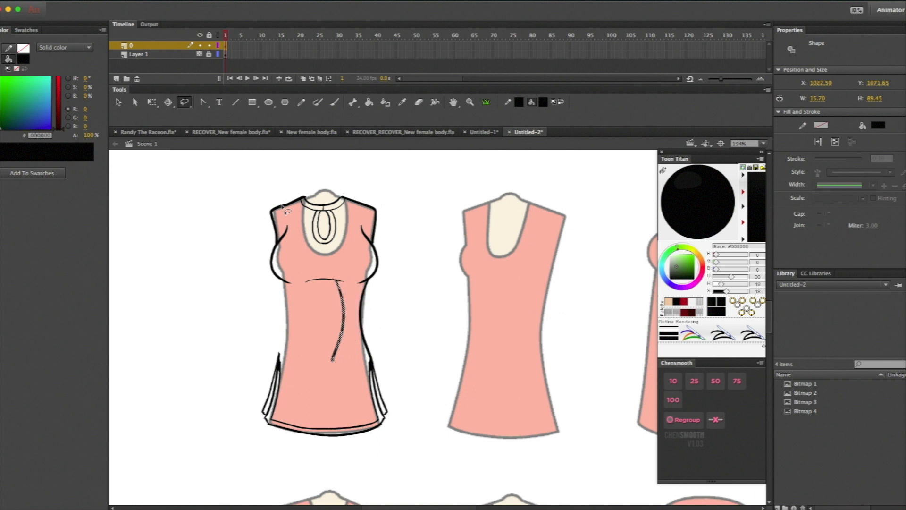
key(Left)
key(Left)
key(Left)
key(Left)
key(Left)
key(Left)
key(Left)
key(Left)
key(Left)
key(Left)
key(Left)
key(Left)
key(Left)
key(Left)
key(Left)
key(Left)
key(Left)
key(Left)
key(Left)
key(Left)
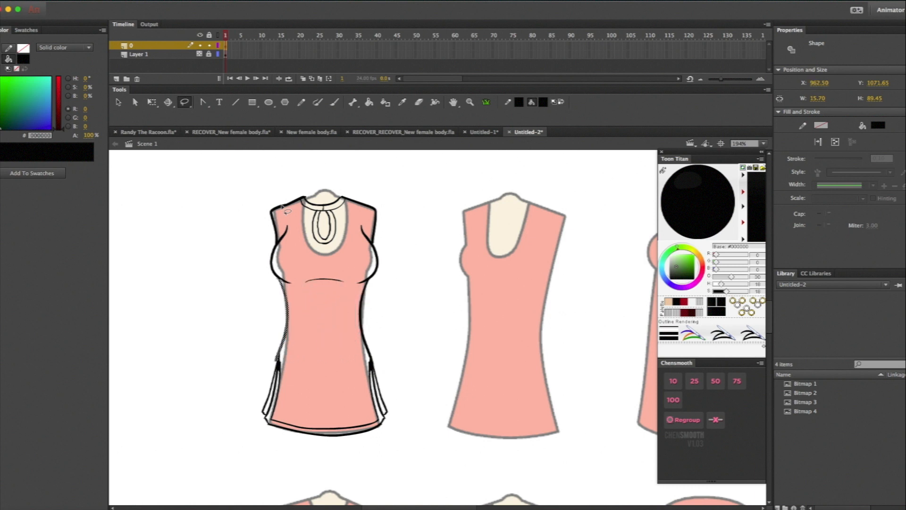
key(Right)
key(Right)
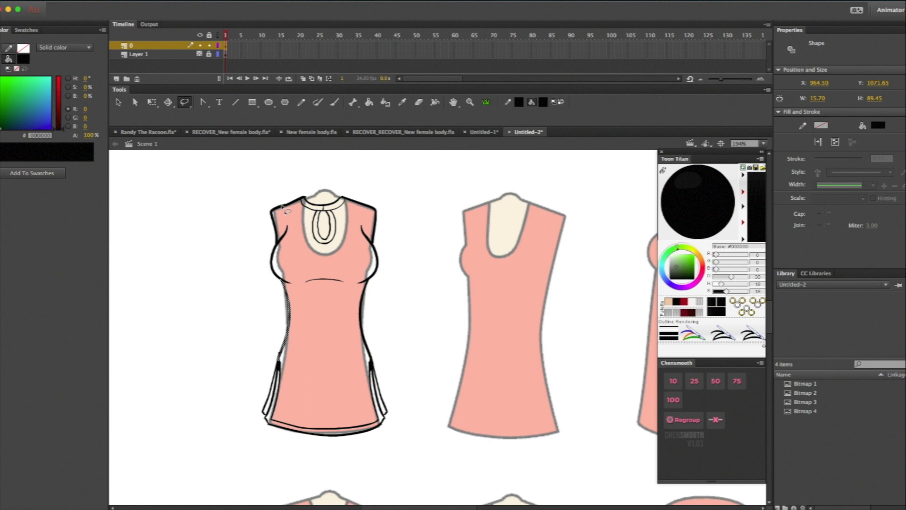
key(Left)
click(407, 290)
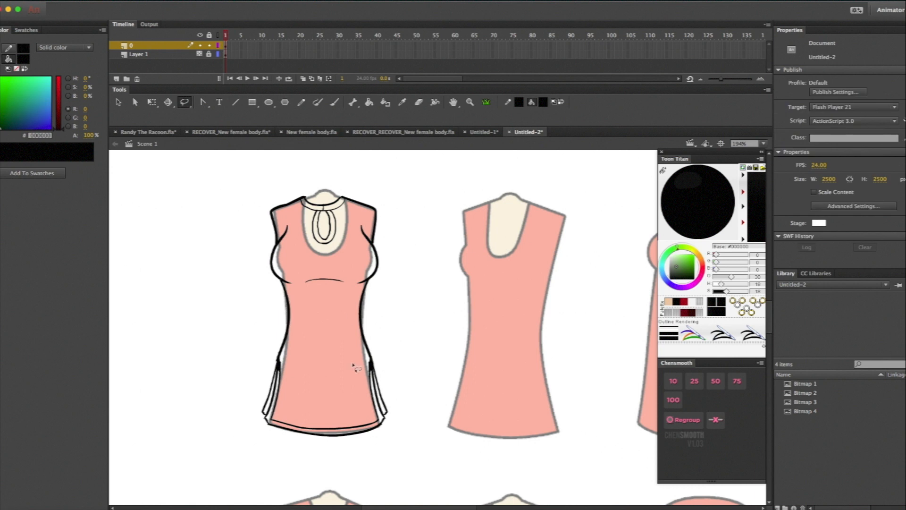
- Hide Layer 1 and brush a short line along the outer edge of the left side slit
click(198, 55)
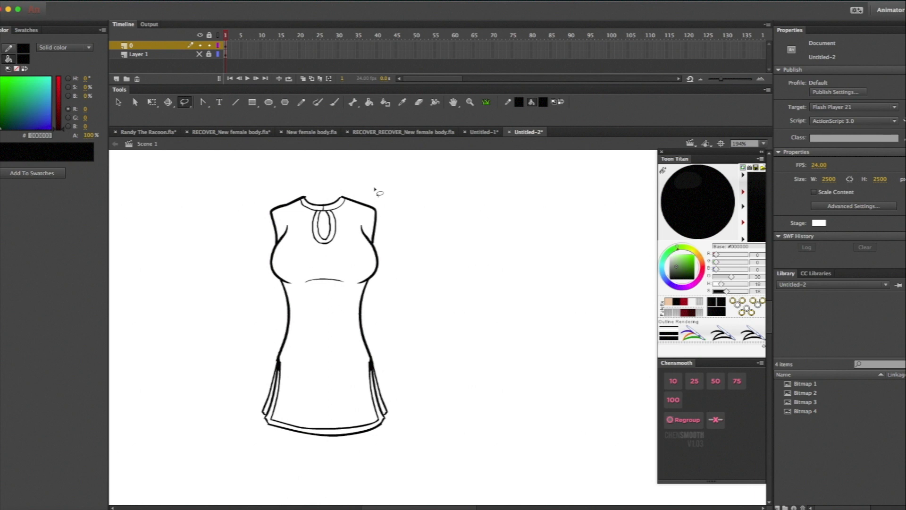
key(b)
right_click(282, 364)
key(Escape)
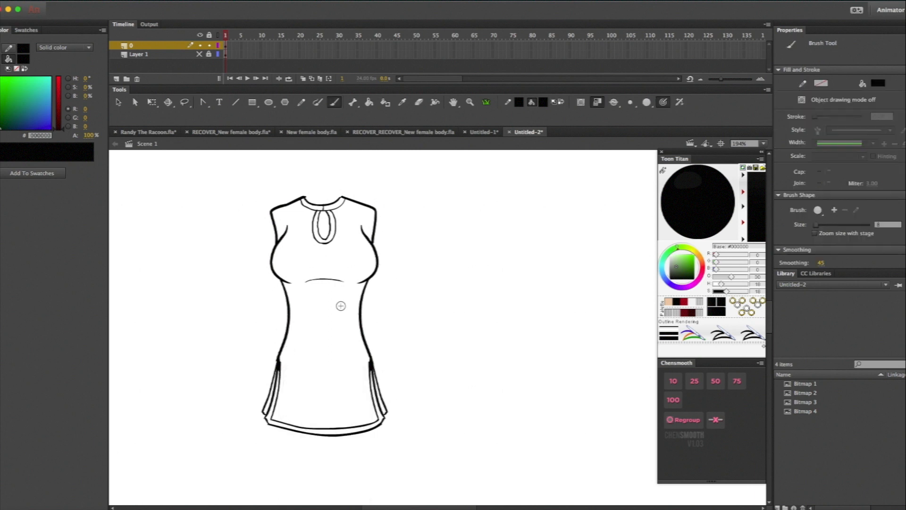
drag(269, 387, 263, 408)
drag(272, 374, 265, 414)
key(super+z)
- Compare the blouse against the Layer 1 template, then lock layer 0 and add a new layer above it
click(199, 54)
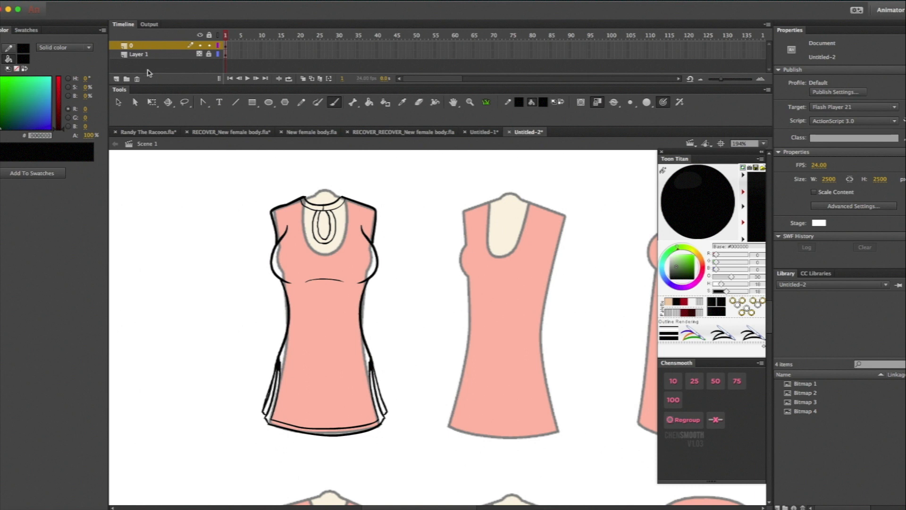
click(199, 53)
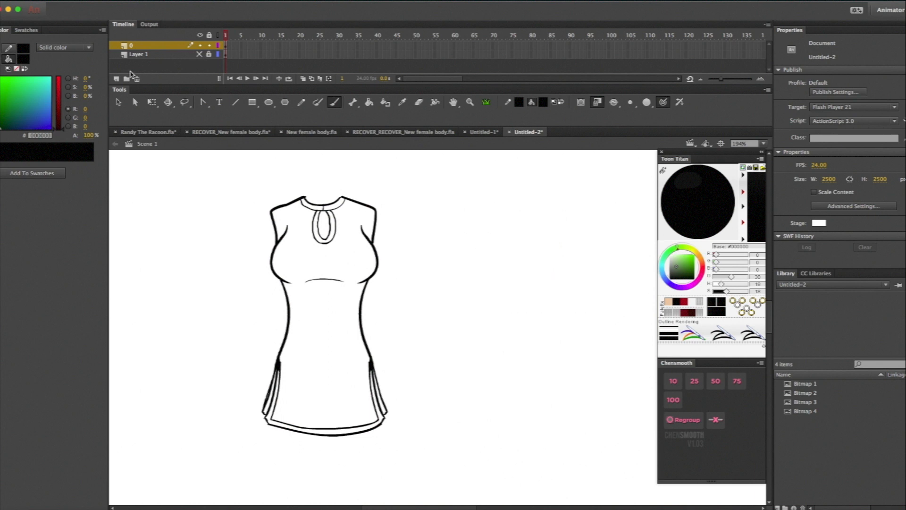
click(210, 46)
click(116, 79)
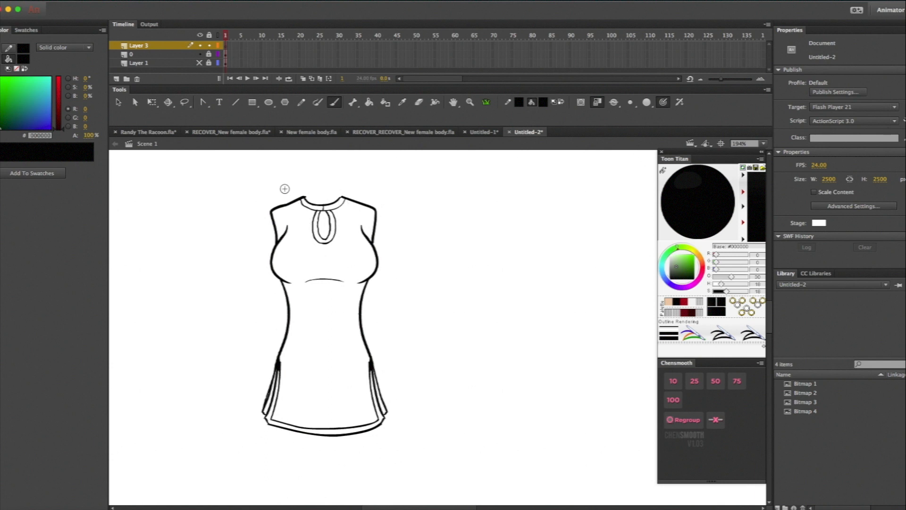
- Make layer 0 semi-transparent as a tracing guide, and make Layer 3 the active layer
key(ctrl+=)
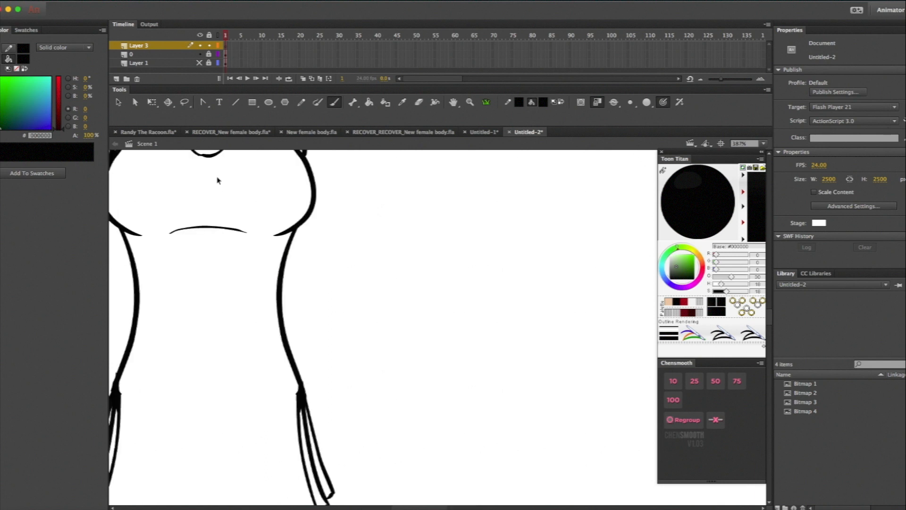
scroll(218, 195, up, 5)
scroll(219, 193, left, 5)
scroll(219, 193, down, 2)
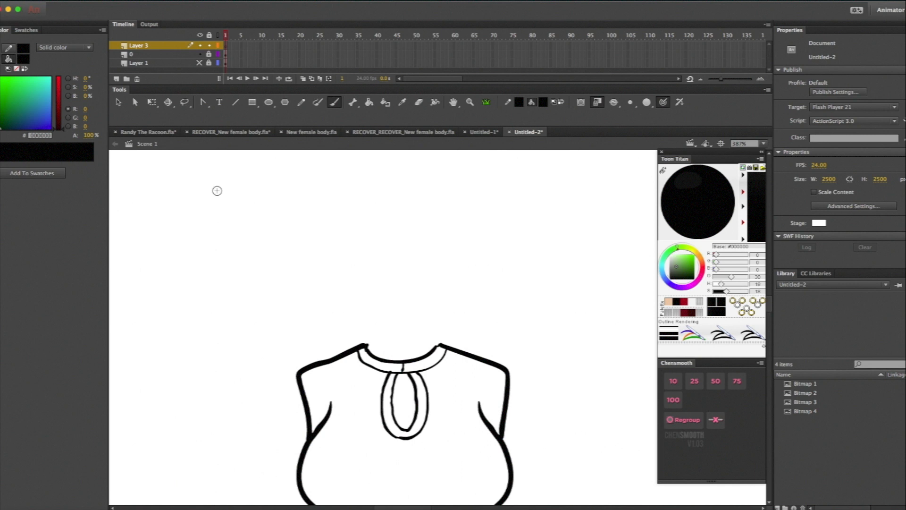
key(super+=)
scroll(231, 244, down, 2)
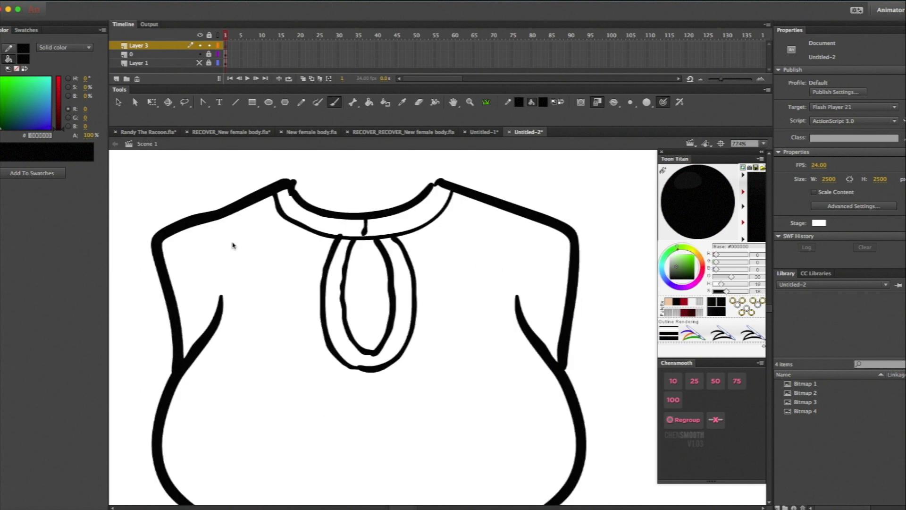
scroll(232, 245, up, 5)
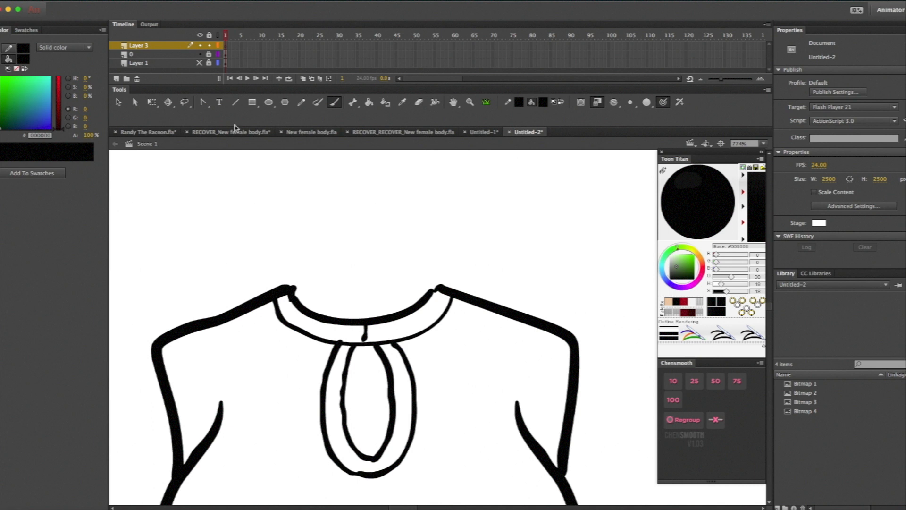
right_click(132, 55)
click(158, 296)
click(336, 159)
click(480, 116)
click(138, 46)
- Draw a line with stroke 2 between the two neckline points and bend it down to follow the collar's upper curve
drag(290, 286, 442, 286)
click(368, 286)
drag(888, 159, 852, 163)
text(2)
key(Return)
click(365, 226)
drag(365, 285, 365, 326)
- Show the rulers, place a horizontal guide at the neckline's upper points, and adjust the right end of the neckline curve
key(alt+shift+super+r)
mouse_move(345, 153)
mouse_down()
mouse_move(340, 291)
mouse_move(452, 290)
mouse_up()
key(super+equal)
key(super+equal)
drag(456, 229, 451, 238)
key(super+minus)
key(super+minus)
- Draw a line from the neckline's right end to the right shoulder corner, then bend it and adjust its end to match the sketch
mouse_move(447, 305)
mouse_down()
mouse_move(399, 272)
mouse_move(486, 307)
mouse_up()
key(n)
key(super+z)
drag(399, 273, 486, 307)
key(v)
key(super+equal)
key(super+equal)
drag(585, 226, 448, 336)
drag(471, 329, 469, 327)
key(super+minus)
drag(376, 297, 378, 289)
drag(459, 332, 463, 336)
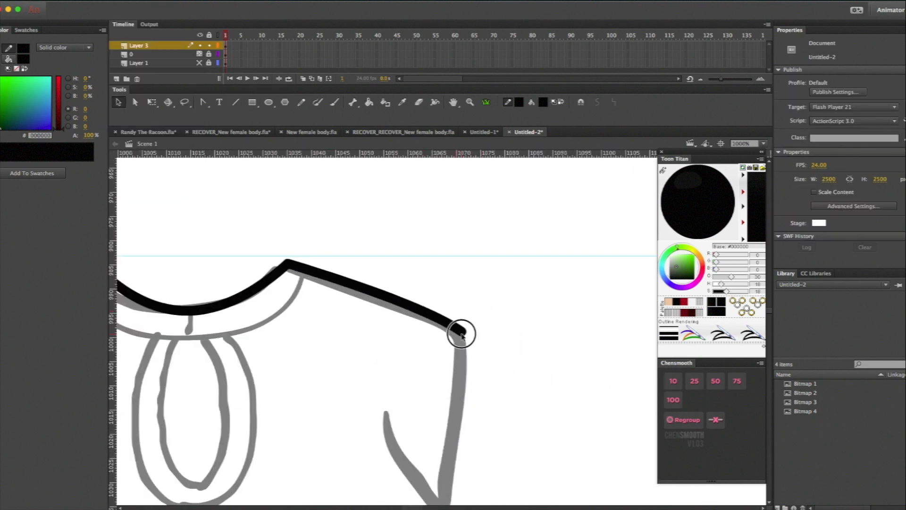
- Duplicate the right shoulder line in place and flip the copy horizontally
key(super+minus)
click(415, 300)
key(super+c)
key(super+shift+v)
key(q)
click(287, 213)
- Move the mirrored shoulder line onto the left shoulder at about X 959.90, meeting the neckline's left end
key(shift+Left)
key(shift+Left)
key(shift+Left)
key(shift+Left)
key(shift+Left)
key(shift+Left)
key(shift+Left)
key(super+equal)
key(super+equal)
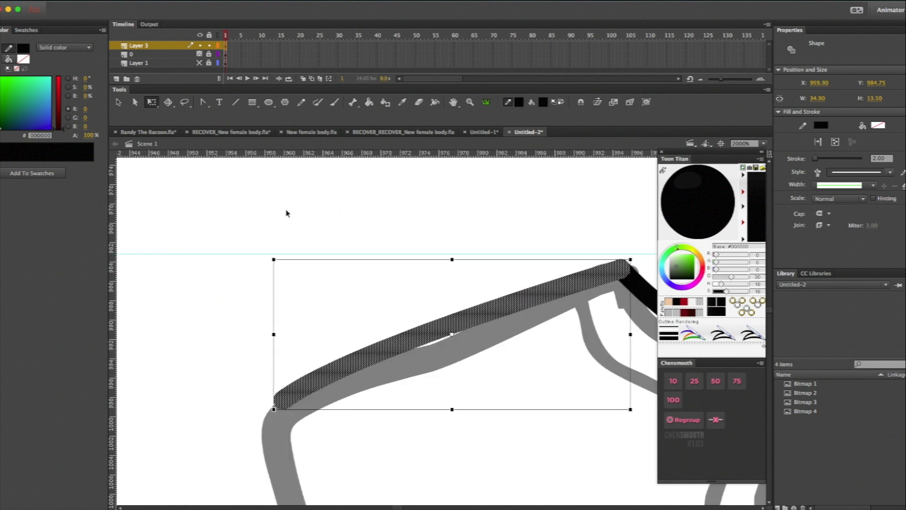
- Draw a line down the right armhole from the shoulder corner, then bend it and adjust its ends to match the sketch
key(super+minus)
key(super+minus)
key(n)
drag(479, 229, 474, 321)
key(v)
key(super+equal)
drag(377, 304, 387, 309)
drag(366, 445, 362, 413)
drag(383, 274, 389, 263)
drag(366, 415, 367, 436)
- Duplicate the right armhole line in place, flip the copy horizontally, and move it over to the left armhole
click(385, 291)
key(super+minus)
key(super+minus)
key(super+c)
key(super+shift+v)
click(291, 209)
key(shift+Left)
key(shift+Left)
key(shift+Left)
key(shift+Left)
key(shift+Left)
key(shift+Left)
key(shift+Left)
key(shift+Left)
key(shift+Left)
key(shift+Left)
key(shift+Left)
key(Left)
key(Left)
- Adjust the left armhole line's curve and both ends so it starts at the left shoulder corner
double_click(294, 336)
key(super+equal)
key(super+equal)
click(269, 354)
drag(243, 366, 262, 362)
drag(257, 459, 265, 462)
drag(243, 279, 241, 284)
- Place a vertical guide at the neckline's centre and draw the short collar seam line along it
scroll(273, 469, right, 10)
key(super+minus)
key(super+minus)
key(z)
drag(185, 387, 379, 489)
key(n)
key(q)
click(450, 270)
drag(113, 286, 451, 291)
key(n)
drag(351, 245, 544, 243)
key(v)
drag(452, 235, 454, 273)
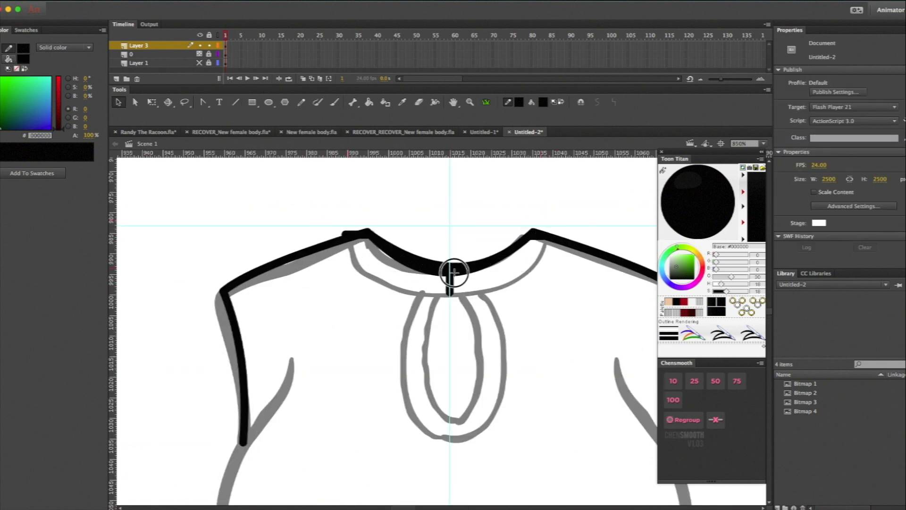
mouse_move(388, 252)
mouse_down()
mouse_move(396, 240)
mouse_move(365, 273)
mouse_move(450, 294)
mouse_up()
key(super+z)
key(super+z)
key(super+z)
- Draw the left half of the collar's lower edge to the centre seam, then adjust its curve and ends
key(b)
key(l)
click(674, 400)
mouse_move(340, 250)
mouse_down()
mouse_move(347, 243)
mouse_move(455, 325)
mouse_up()
key(z)
key(v)
drag(355, 312, 357, 319)
drag(565, 372, 565, 366)
drag(333, 255, 331, 253)
drag(563, 381, 585, 373)
click(569, 384)
key(e)
key(v)
click(557, 380)
- Paste a copy of the collar's lower edge in place and flip it horizontally to form the right half
key(super+minus)
key(super+minus)
key(super+shift+v)
click(469, 205)
- Draw a line along the left side of the inner keyhole and bend it outward to match the sketch
click(237, 106)
drag(472, 347, 479, 418)
key(v)
drag(475, 383, 463, 385)
- Duplicate the inner keyhole's left line in place and flip the copy horizontally for the right side
click(464, 383)
key(super+c)
key(super+shift+v)
click(310, 206)
- Duplicate the inner keyhole lines in place and stretch the copy out to the sketched outer keyhole
click(488, 408)
shift+click(470, 409)
key(super+c)
key(super+shift+v)
key(q)
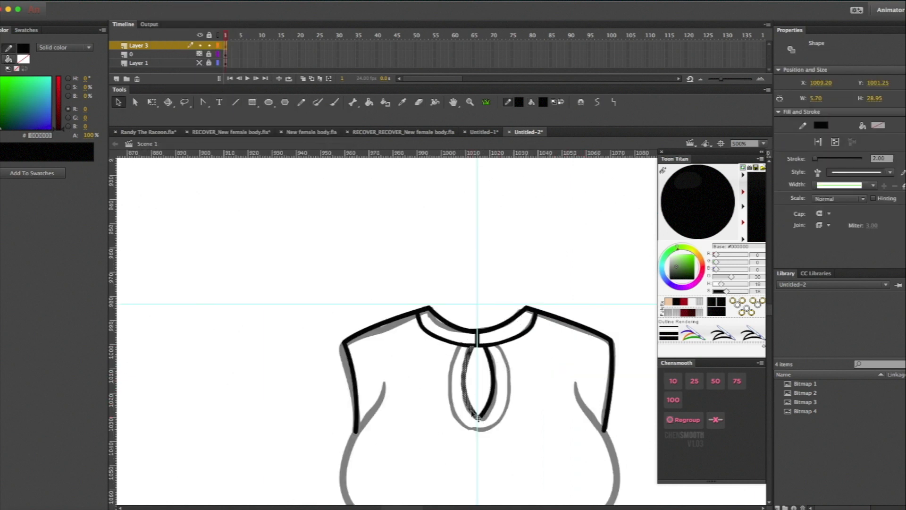
drag(497, 383, 511, 382)
drag(479, 420, 491, 445)
click(494, 450)
key(super+minus)
key(super+minus)
mouse_move(425, 324)
mouse_down()
mouse_move(410, 332)
mouse_move(464, 345)
mouse_up()
- Delete the outer keyhole's right side and replace it with a horizontally flipped copy of the left side
click(482, 293)
key(Delete)
click(430, 258)
key(super+c)
key(super+shift+v)
key(shift+Right)
click(312, 211)
- Hide layer 0 and convert the outer keyhole lines to fills
click(199, 54)
double_click(439, 327)
click(170, 1)
click(288, 100)
- Reshape the edges at the bottom of the outer keyhole to round off its point
click(442, 334)
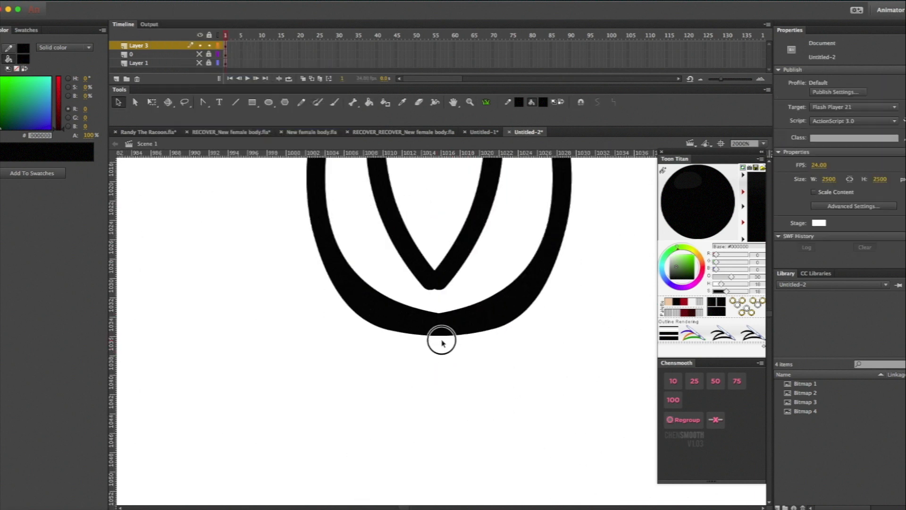
key(super+minus)
key(super+minus)
key(super+z)
drag(419, 264, 443, 299)
- Convert the inner keyhole lines to fills and reshape the edge at its bottom point
double_click(467, 473)
click(170, 1)
mouse_move(189, 73)
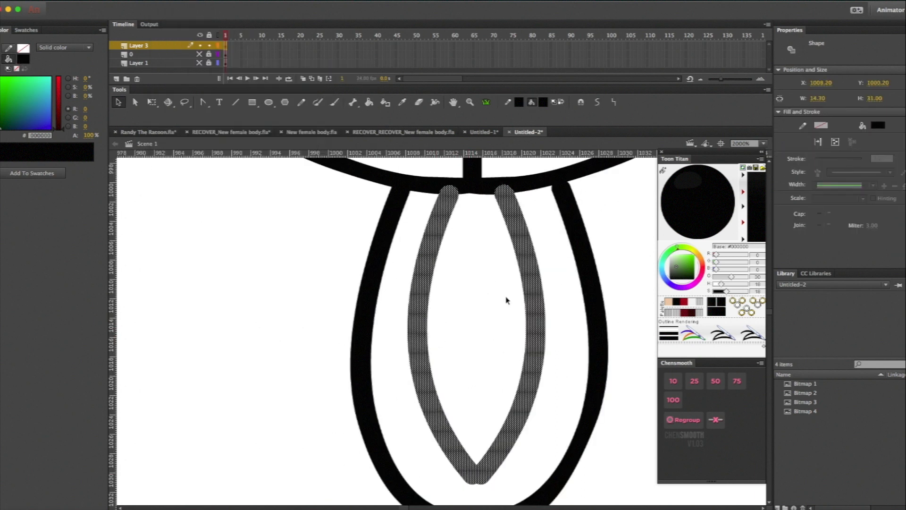
click(282, 124)
click(471, 344)
key(super+minus)
drag(454, 328, 447, 321)
- Delete the keyhole's right side and paste a horizontally flipped copy of the left side to keep it symmetrical
click(489, 283)
key(Delete)
key(super+shift+v)
click(170, 1)
click(304, 211)
click(460, 342)
click(461, 334)
click(587, 324)
- Show layer 0 as transparent, then draw the right bust and side curve over the sketch and adjust its shape
key(b)
key(super+minus)
key(super+minus)
key(super+minus)
key(super+equal)
key(super+equal)
shift+click(199, 55)
click(301, 102)
mouse_move(548, 296)
mouse_down()
mouse_move(575, 348)
mouse_move(537, 447)
mouse_up()
key(v)
drag(561, 328, 566, 334)
drag(557, 440, 581, 430)
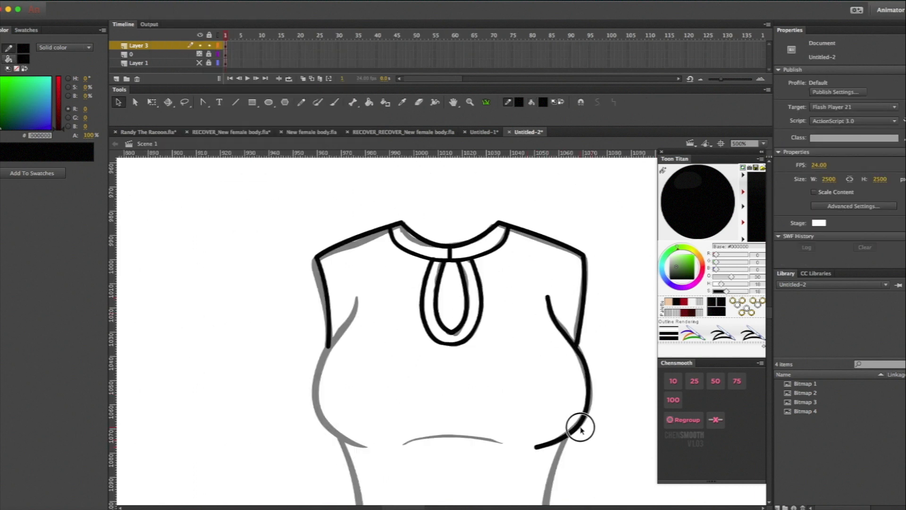
- Convert the right bust and side curves to fills and reshape their edges where the lines meet
click(563, 329)
shift+click(579, 352)
click(170, 1)
click(302, 101)
key(super+equal)
key(super+equal)
drag(461, 274, 454, 280)
drag(478, 319, 474, 322)
drag(576, 471, 378, 367)
key(super+minus)
key(super+minus)
- Convert the remaining right bust line to fills and refine its edges against the layer 0 sketch
click(200, 55)
drag(387, 437, 427, 434)
click(200, 54)
click(438, 378)
click(170, 1)
click(302, 101)
click(496, 368)
drag(389, 278, 456, 370)
drag(438, 406, 435, 408)
key(super+minus)
key(super+equal)
drag(366, 242, 359, 234)
- Place a horizontally flipped copy of the right bust curves on the left side and hide layer 0
key(super+minus)
key(super+minus)
key(super+minus)
click(453, 363)
click(302, 208)
click(198, 55)
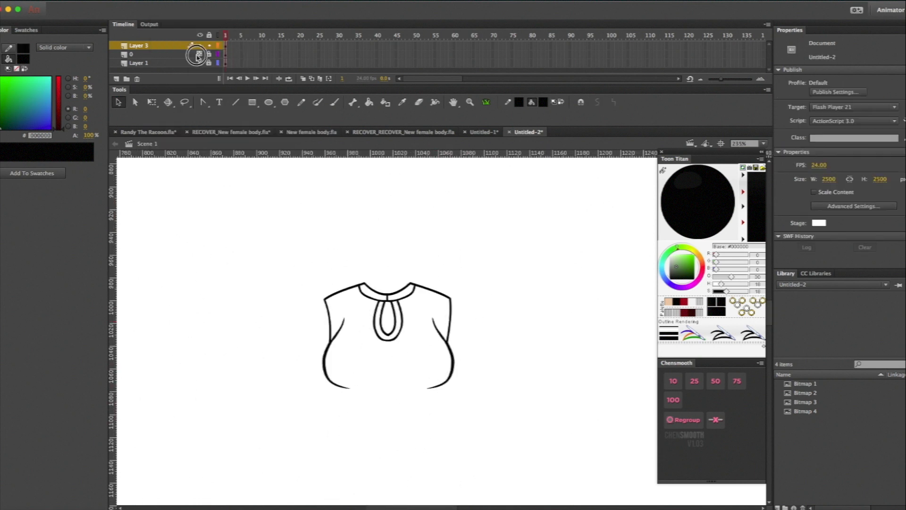
- Show layer 0, then draw the waist-to-hem side line over the sketch with the Pencil and adjust its curve
click(198, 55)
scroll(387, 302, down, 5)
key(shift+y)
drag(444, 243, 463, 417)
key(v)
drag(434, 289, 431, 289)
- Place the matching waist-to-hem line on the opposite side of the torso, comparing it with the layer 0 sketch
click(457, 243)
click(443, 247)
click(477, 302)
mouse_move(448, 366)
mouse_down()
mouse_move(382, 368)
mouse_move(648, 367)
mouse_up()
click(199, 55)
key(super+equal)
key(super+equal)
key(super+minus)
key(super+minus)
key(super+minus)
click(433, 368)
click(199, 54)
click(199, 55)
click(199, 54)
- Draw a line across the hem, bend it downward into a curve, and hide layer 0
key(super+equal)
key(super+equal)
key(n)
key(v)
drag(506, 368, 515, 409)
click(199, 55)
key(super+minus)
key(super+minus)
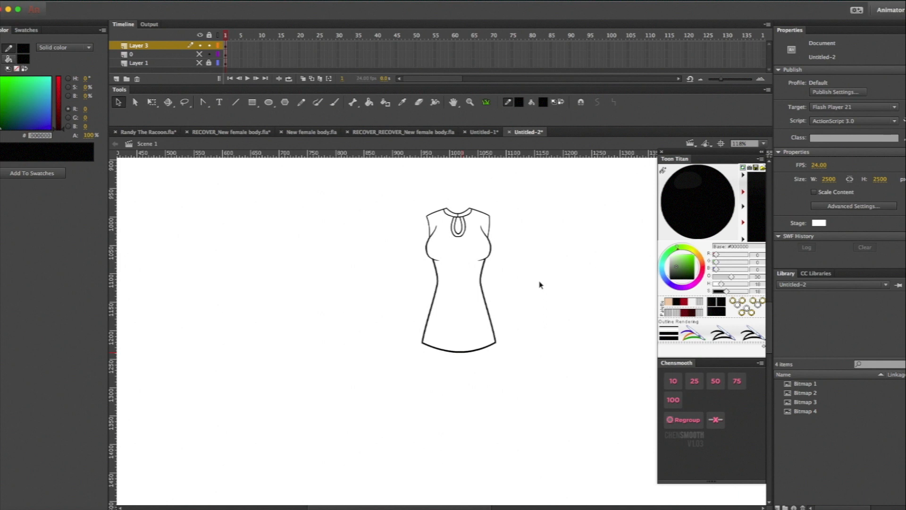
- Draw the curved under-bust line with the Brush and show the Layer 1 torso template
key(b)
drag(444, 261, 474, 261)
click(199, 62)
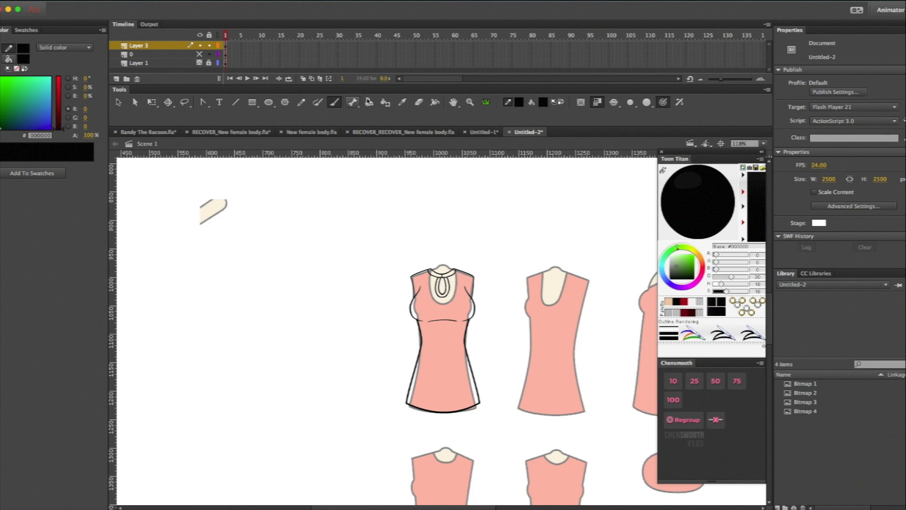
- Brush the right half of the back neckline along the top of the front-view template's neck
key(z)
drag(391, 253, 496, 422)
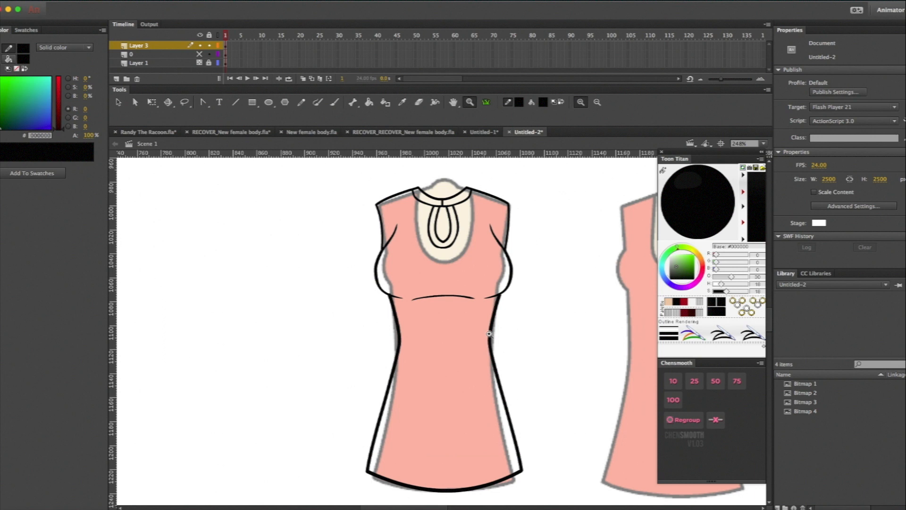
scroll(490, 337, up, 2)
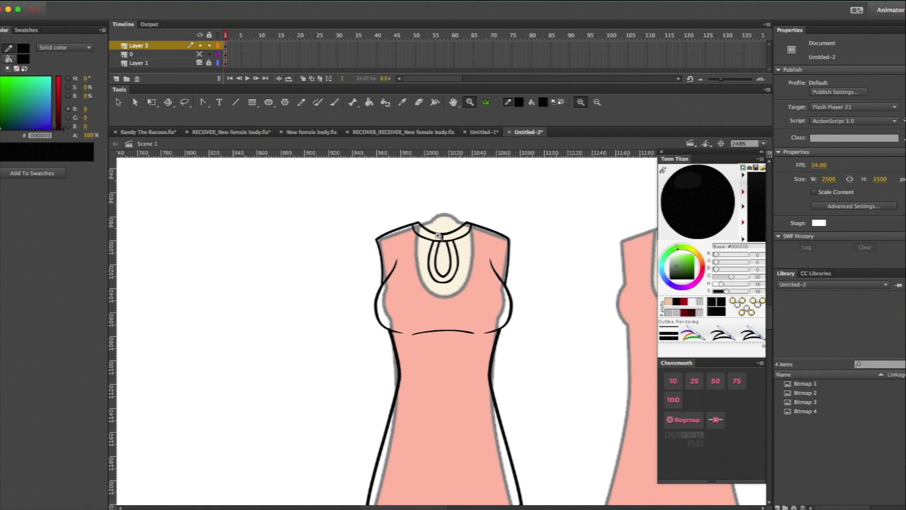
key(b)
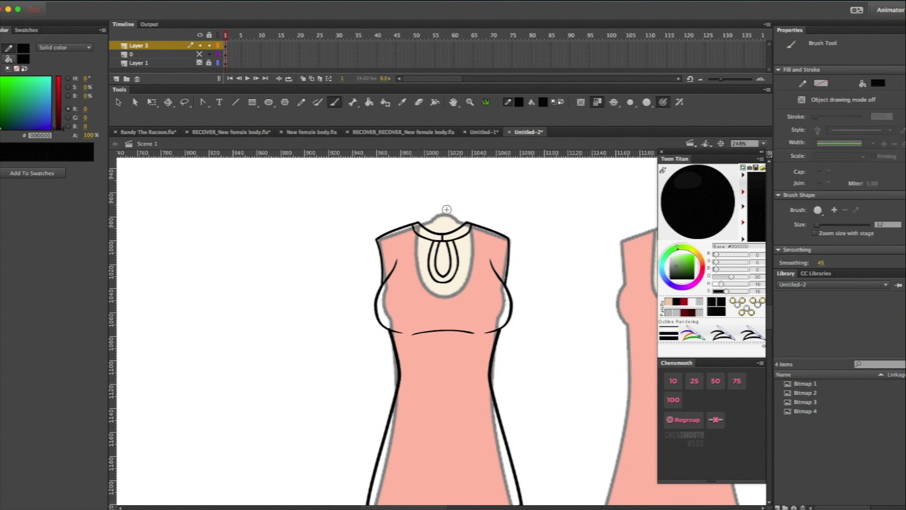
mouse_move(435, 215)
mouse_down()
mouse_move(465, 218)
mouse_move(430, 222)
mouse_move(456, 208)
mouse_up()
- Select the new neckline half, flip a copy horizontally, and nudge it left to complete the neck curve
key(l)
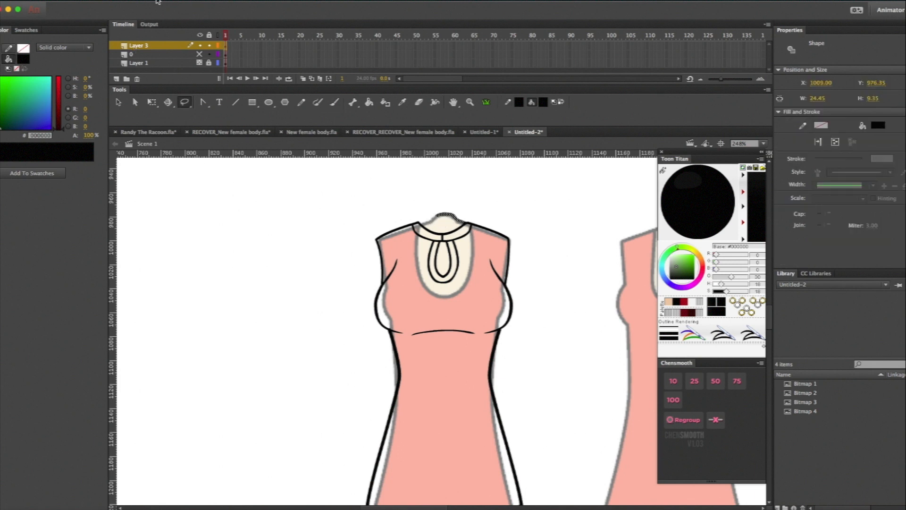
click(162, 1)
mouse_move(203, 113)
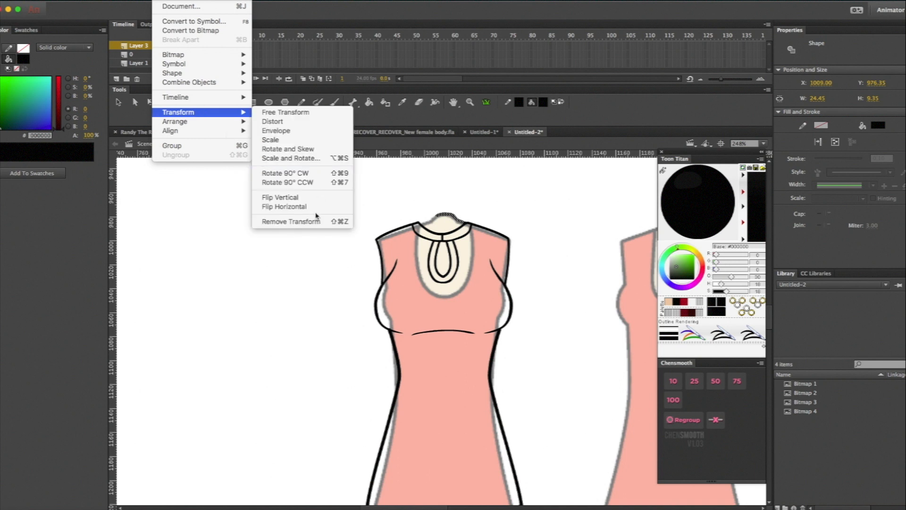
click(316, 209)
key(Left)
key(Left)
key(Left)
key(Left)
key(Left)
key(Left)
key(Left)
key(Left)
key(Left)
key(Left)
key(Left)
key(Left)
key(Left)
key(Left)
key(Left)
key(Left)
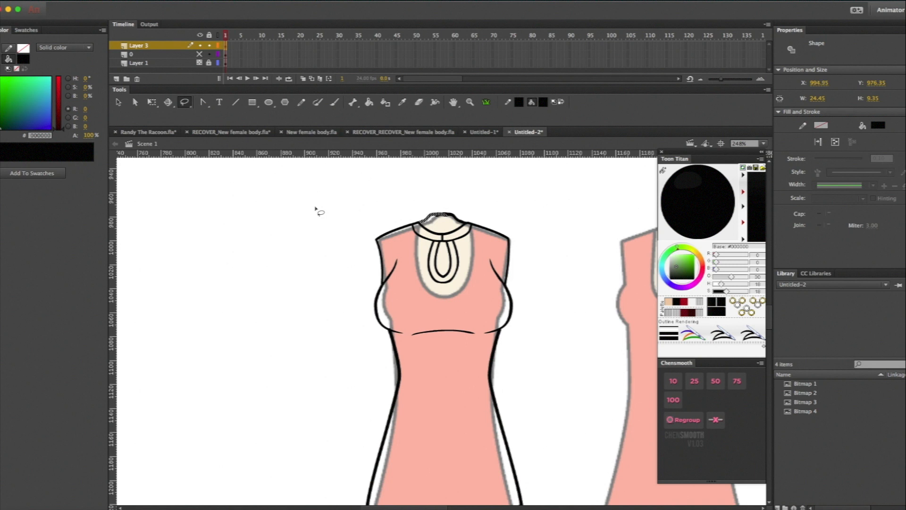
click(436, 189)
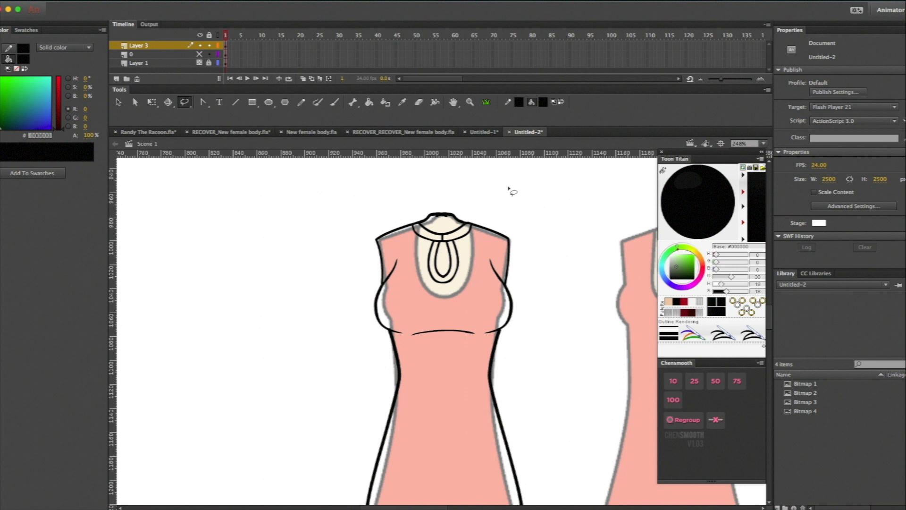
- Erase the excess line where the two back neckline halves overlap at the center
key(e)
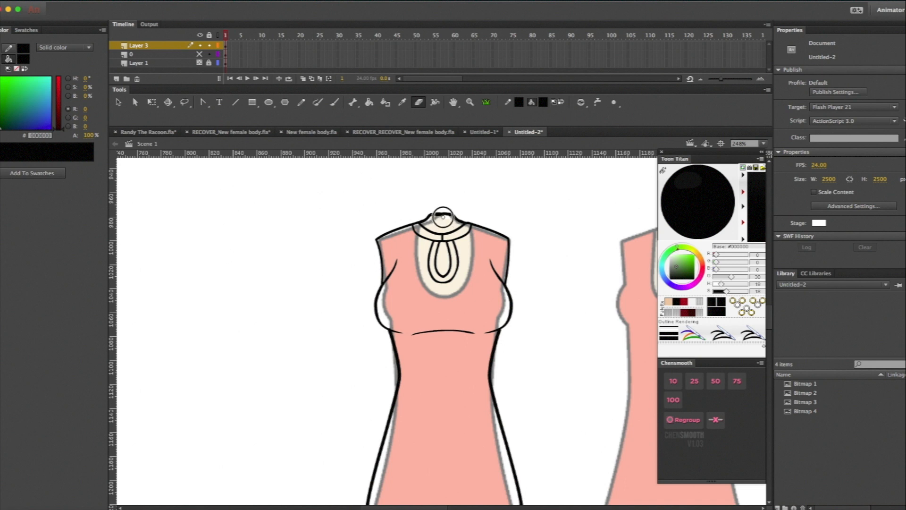
drag(446, 218, 453, 217)
key(super+minus)
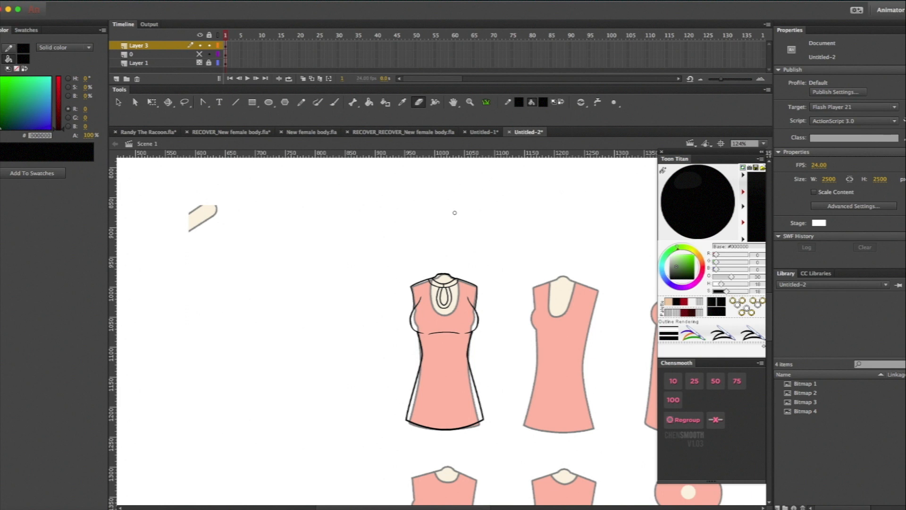
scroll(455, 213, right, 5)
scroll(455, 213, down, 5)
scroll(455, 216, up, 2)
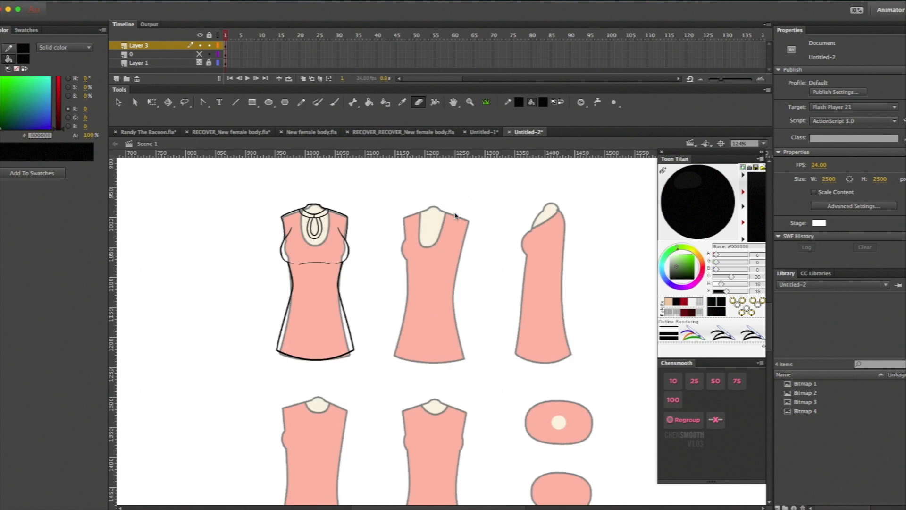
scroll(456, 216, down, 5)
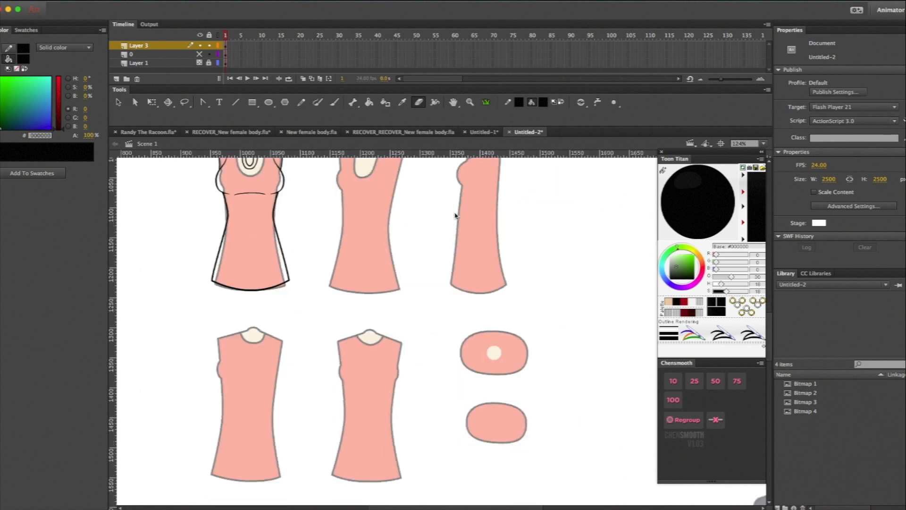
scroll(456, 216, up, 3)
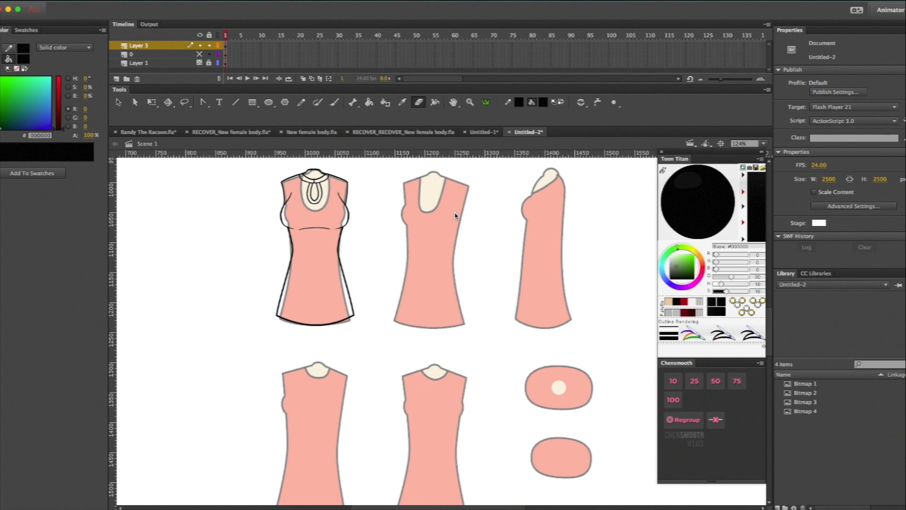
- Delete the sketch layer 0 and rename Layer 3 as 0 Degree
click(130, 54)
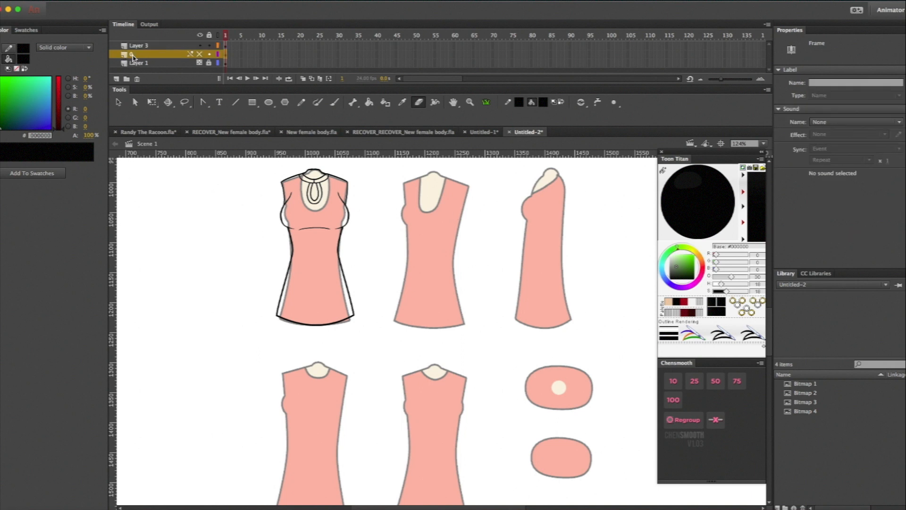
click(137, 79)
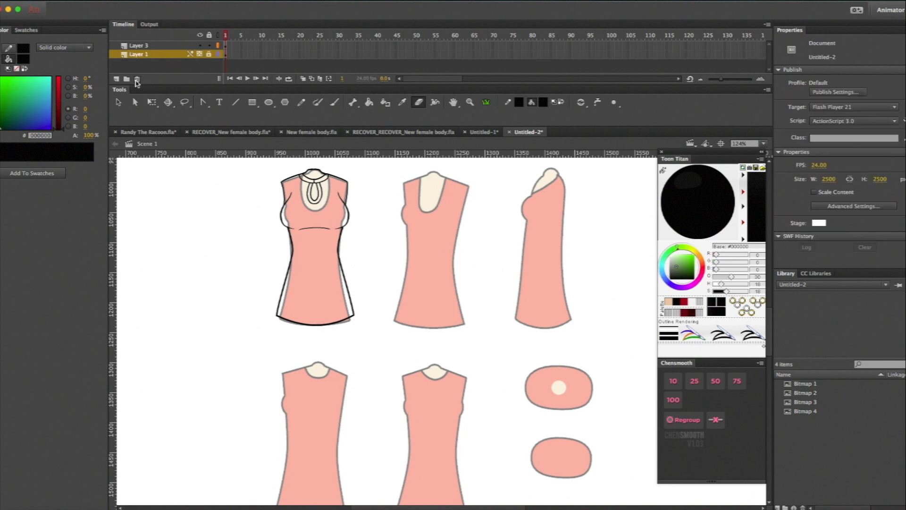
double_click(139, 47)
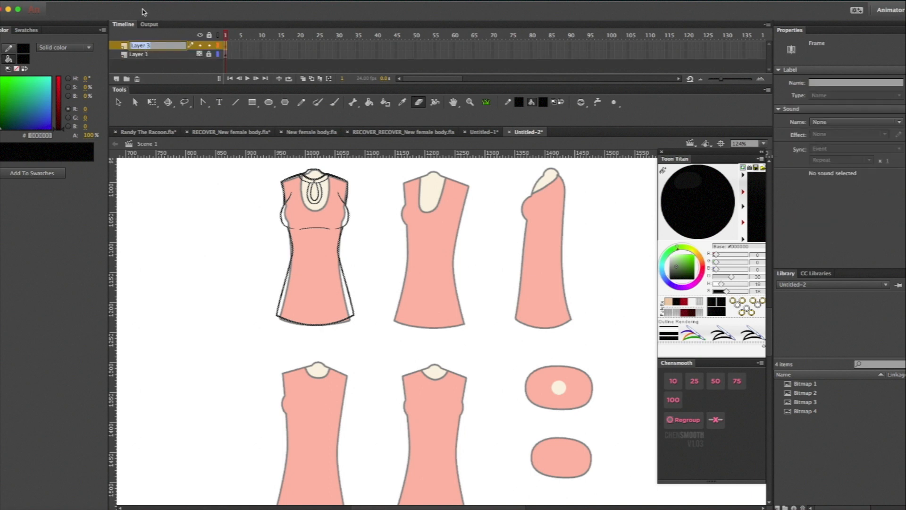
text(0)
key(Return)
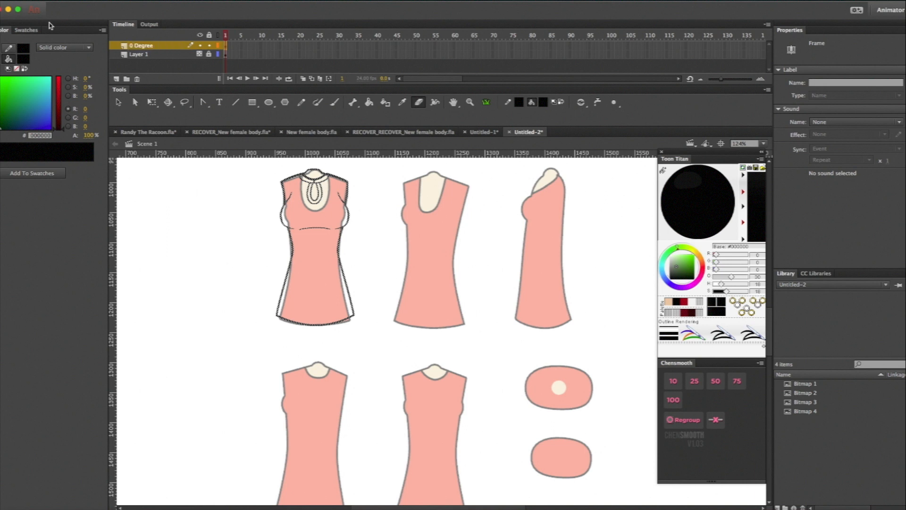
- Add a new layer above 0 Degree, then paste a copy of the front-view blouse over the symmetrical back-view torso template
click(116, 79)
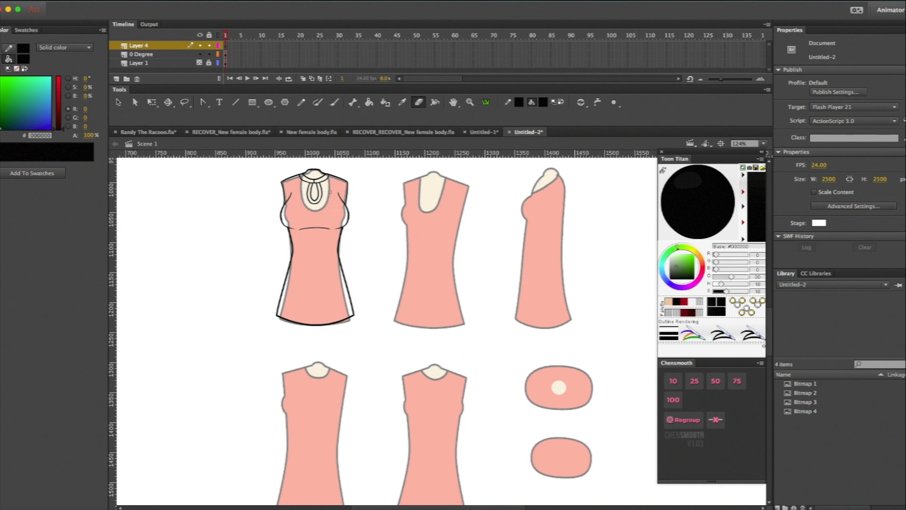
key(v)
mouse_move(262, 163)
mouse_down()
mouse_move(360, 245)
mouse_move(372, 347)
mouse_up()
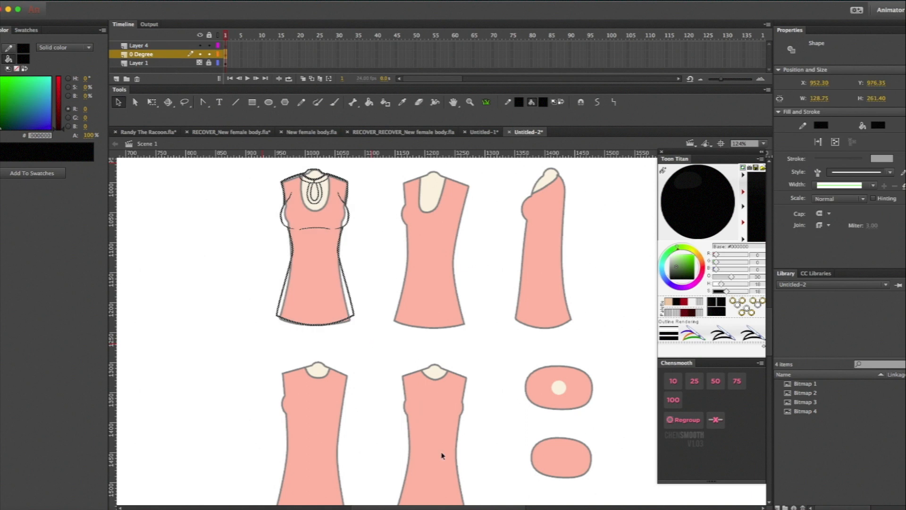
scroll(442, 455, down, 3)
scroll(415, 404, up, 12)
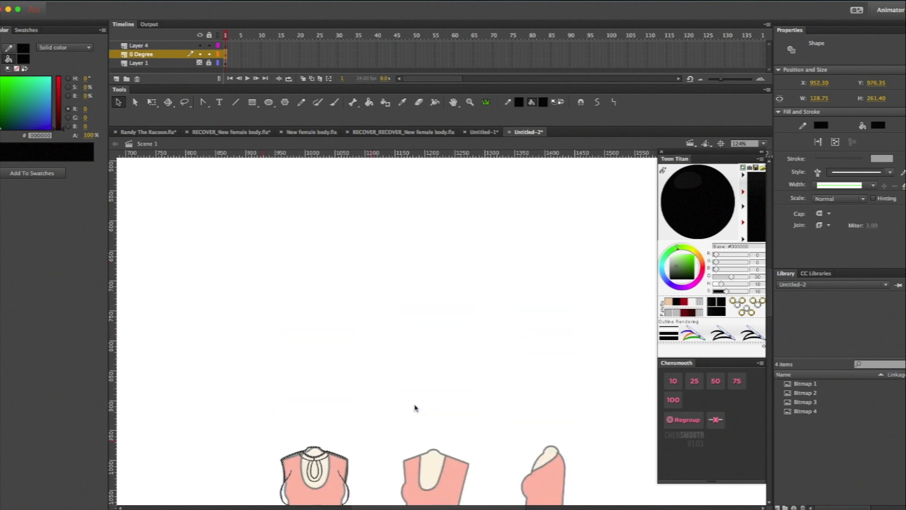
scroll(415, 404, down, 7)
scroll(396, 405, down, 4)
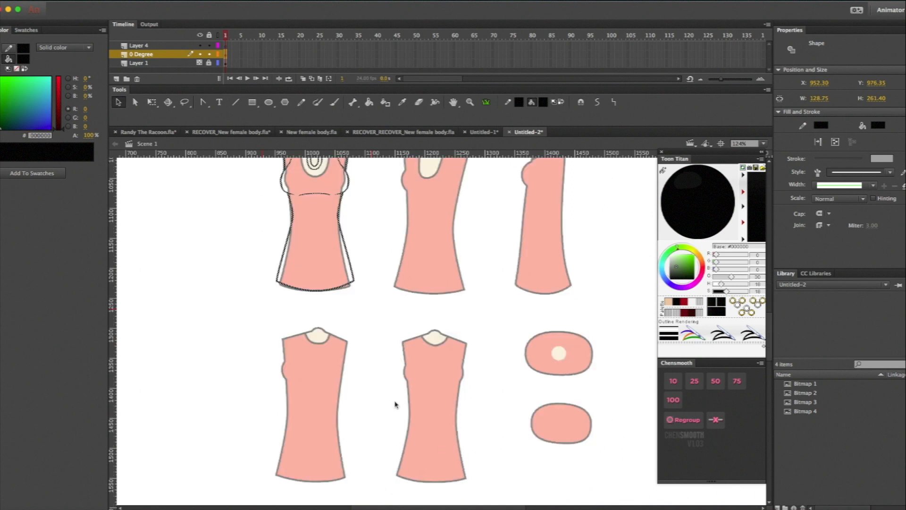
key(ctrl+v)
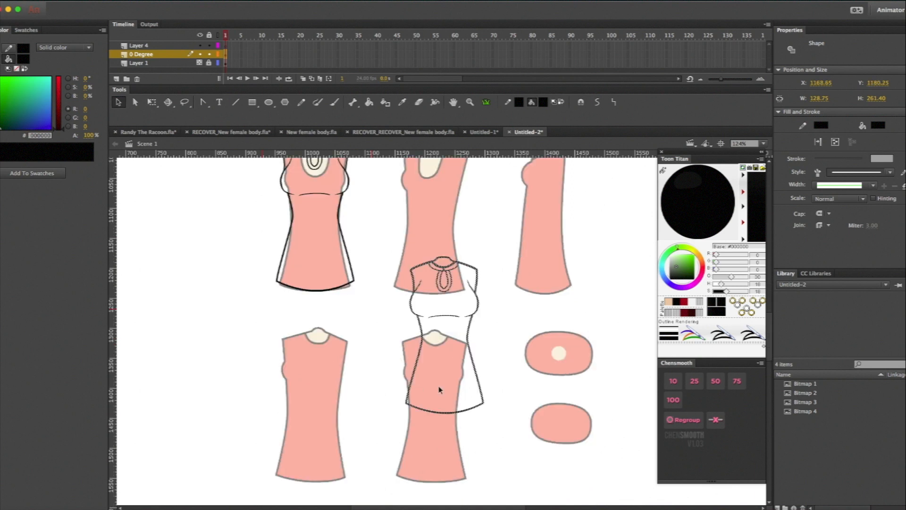
drag(434, 416, 426, 489)
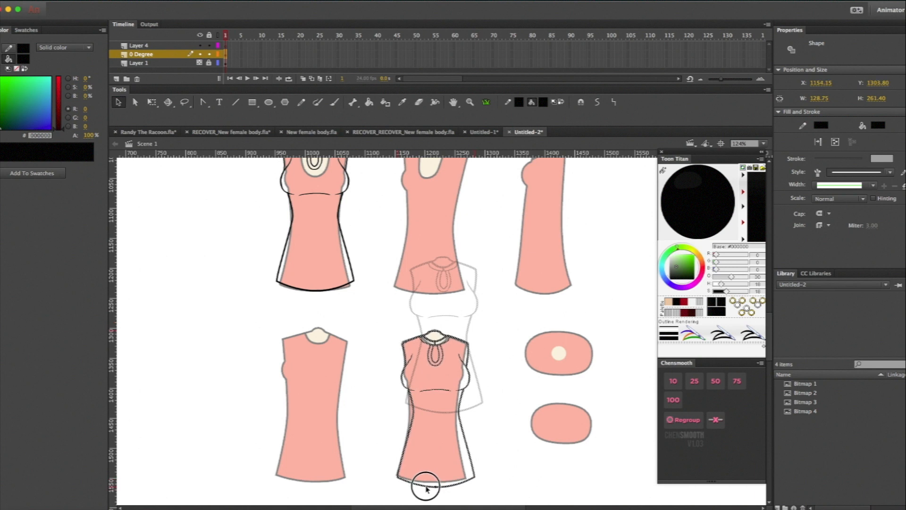
click(476, 458)
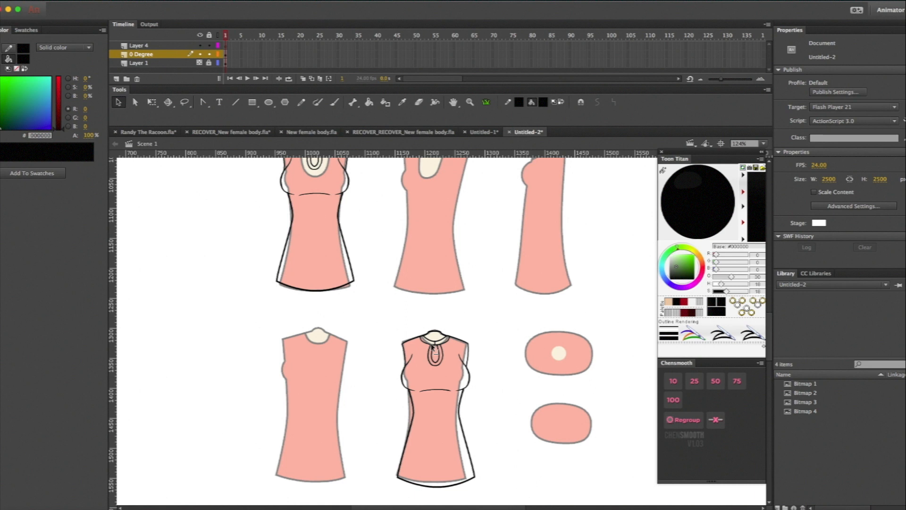
- Erase line work around the neckline of the blouse copy on the back-view template
scroll(433, 346, up, 6)
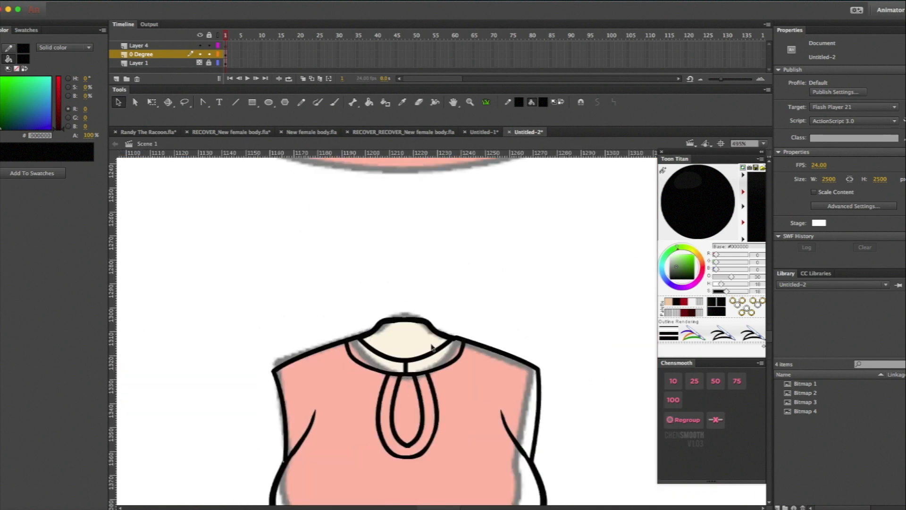
key(e)
scroll(424, 326, down, 4)
drag(402, 340, 461, 385)
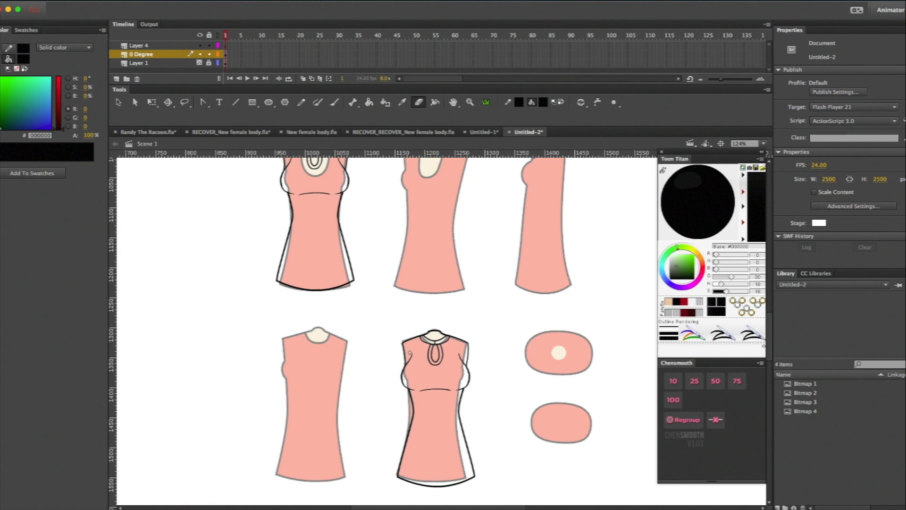
- Select the whole blouse copy on the back-view template and convert its lines to fills
key(v)
mouse_move(380, 316)
mouse_down()
mouse_move(514, 480)
mouse_move(514, 507)
mouse_up()
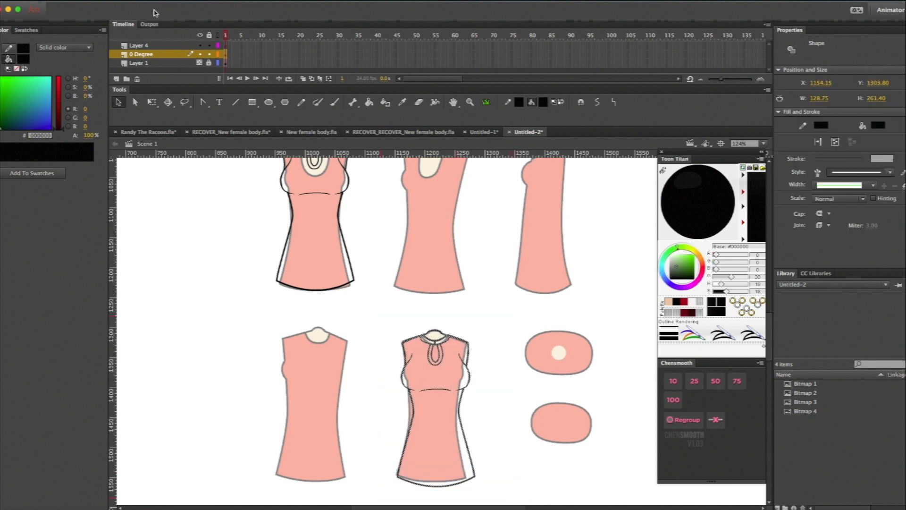
click(177, 1)
mouse_move(203, 72)
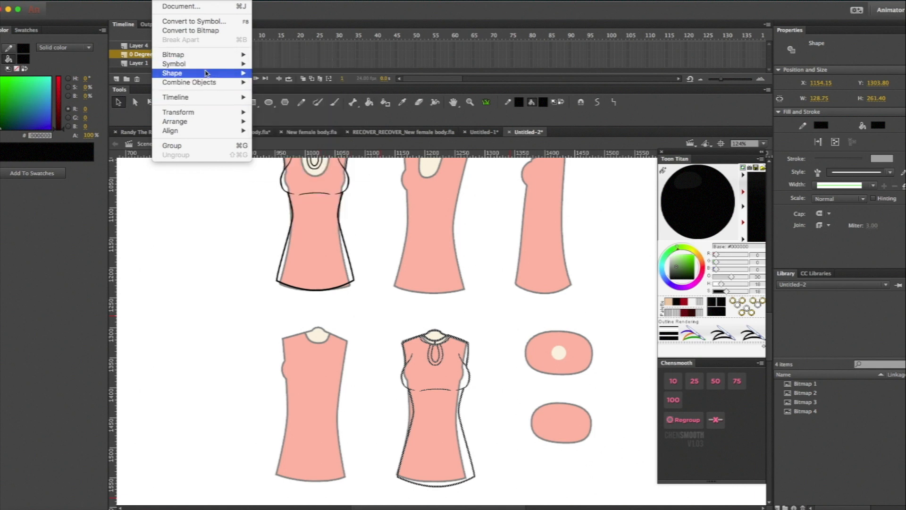
click(335, 125)
- Select the whole front-view blouse, convert its lines to fills, and clear the selection
scroll(367, 210, up, 5)
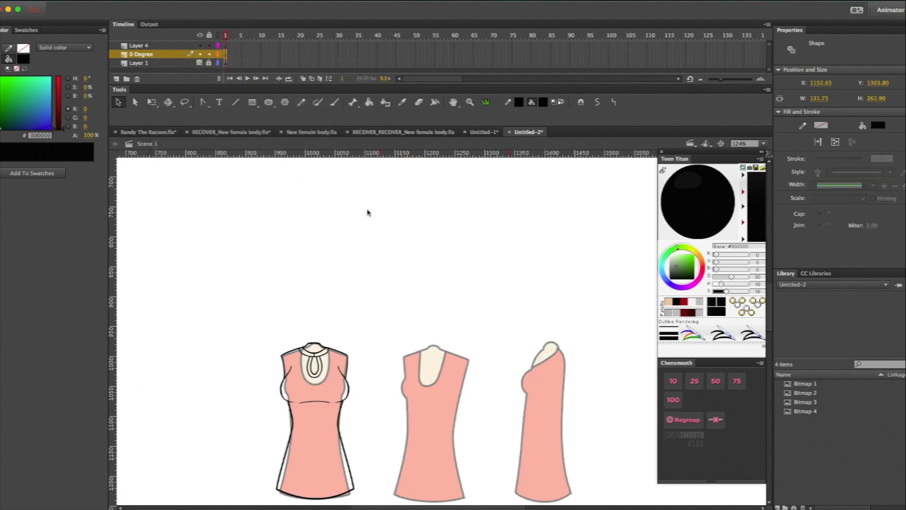
drag(250, 255, 410, 472)
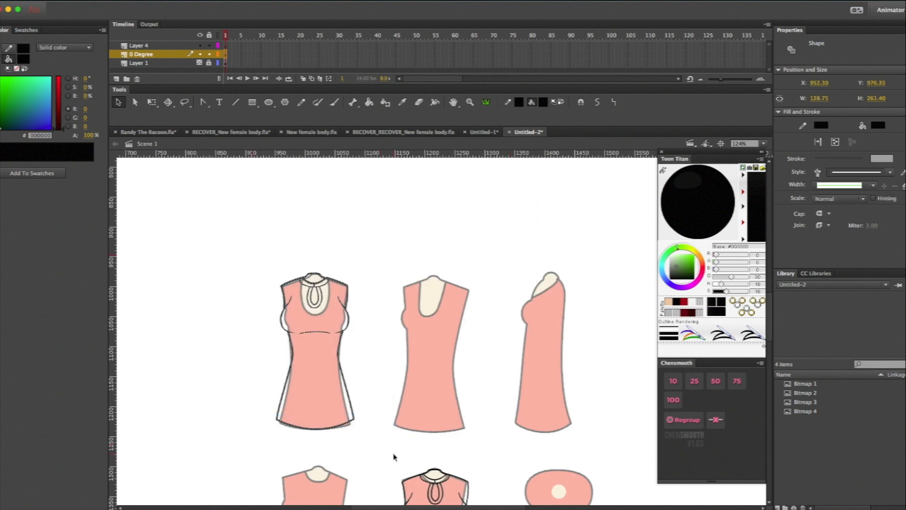
click(173, 1)
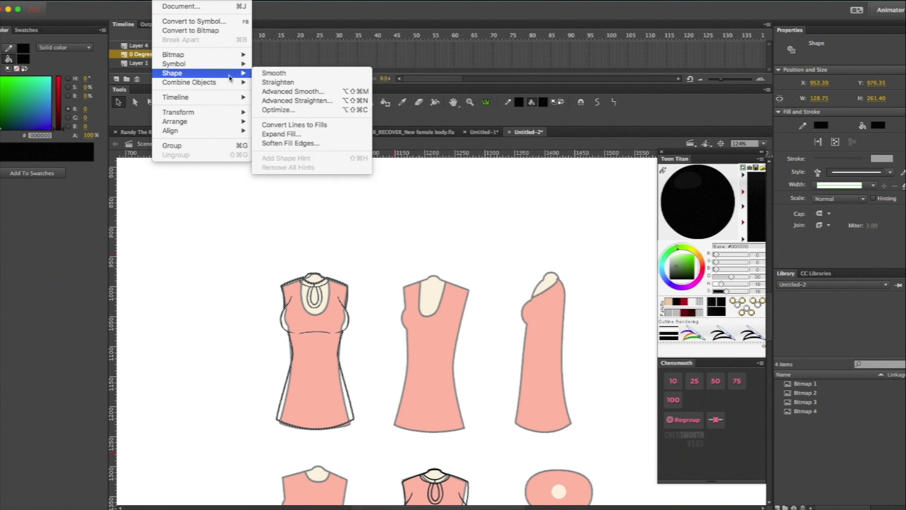
mouse_move(189, 73)
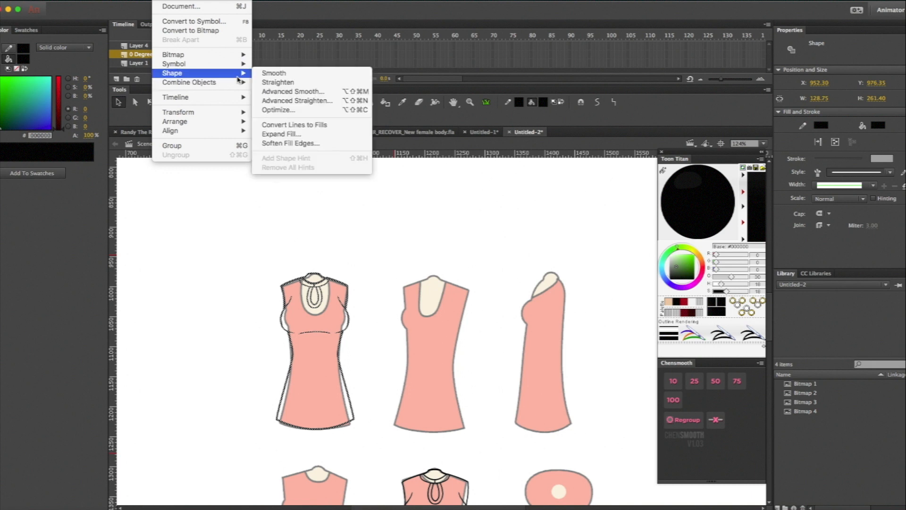
click(283, 122)
click(369, 252)
scroll(370, 252, down, 8)
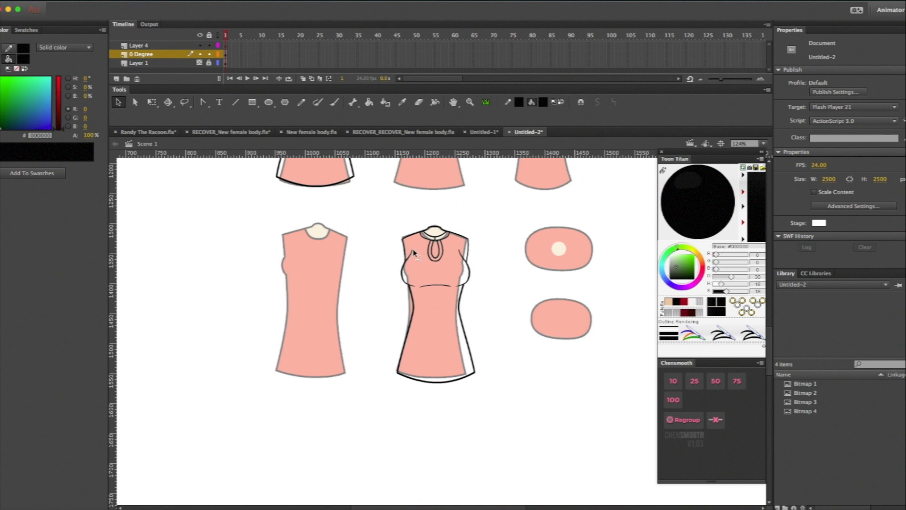
- Select the front collar line work on the back-view blouse copy with the Lasso and delete it
key(super+equal)
key(super+equal)
scroll(413, 254, up, 10)
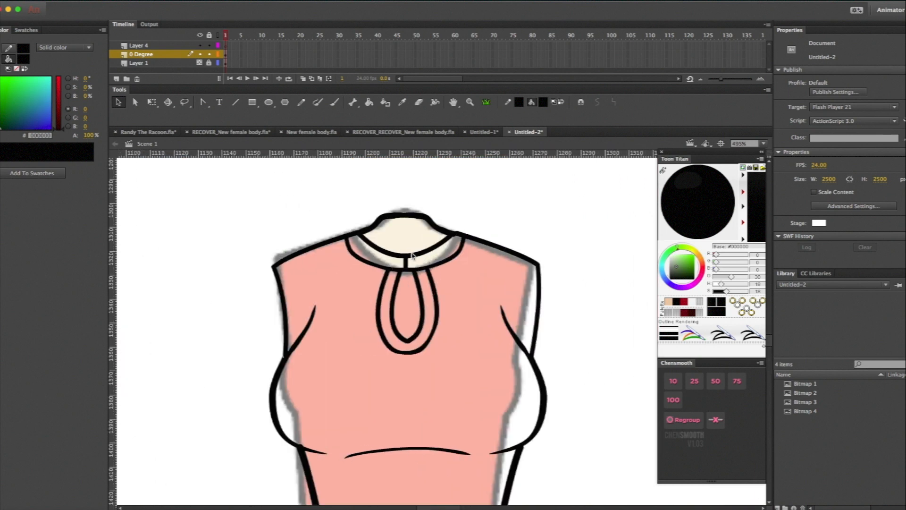
key(l)
mouse_move(359, 237)
mouse_down()
mouse_move(340, 244)
mouse_move(380, 279)
mouse_move(441, 280)
mouse_move(467, 255)
mouse_move(449, 233)
mouse_move(432, 236)
mouse_up()
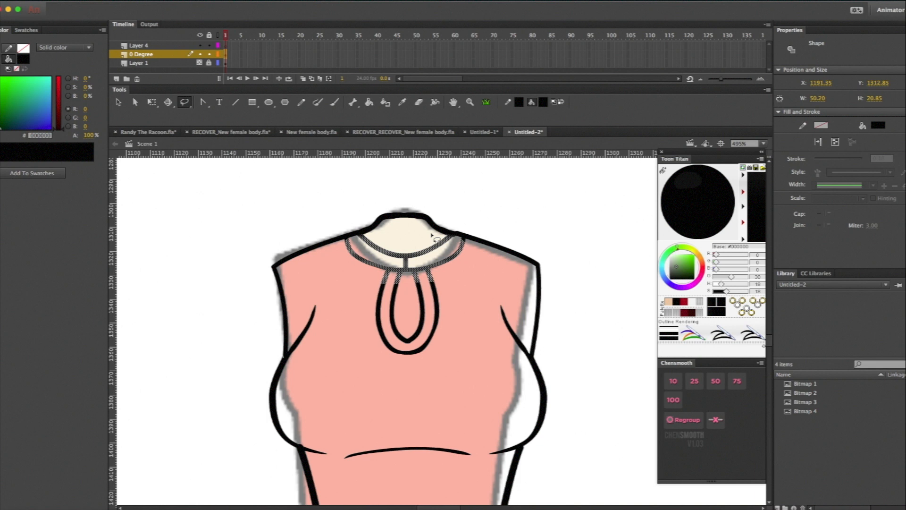
key(Delete)
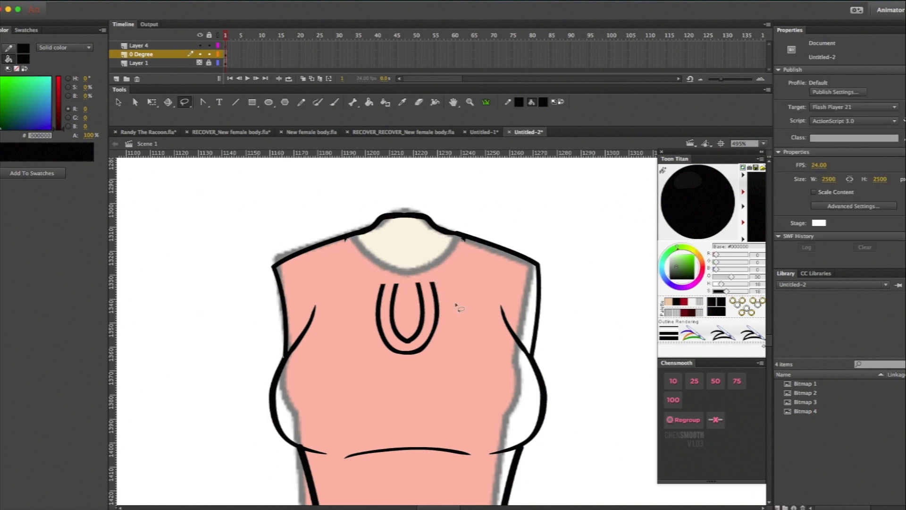
- Delete the remaining keyhole lines from the back-view blouse and erase the collar stubs along its shoulders
key(v)
click(421, 351)
key(Delete)
key(e)
drag(348, 241, 344, 242)
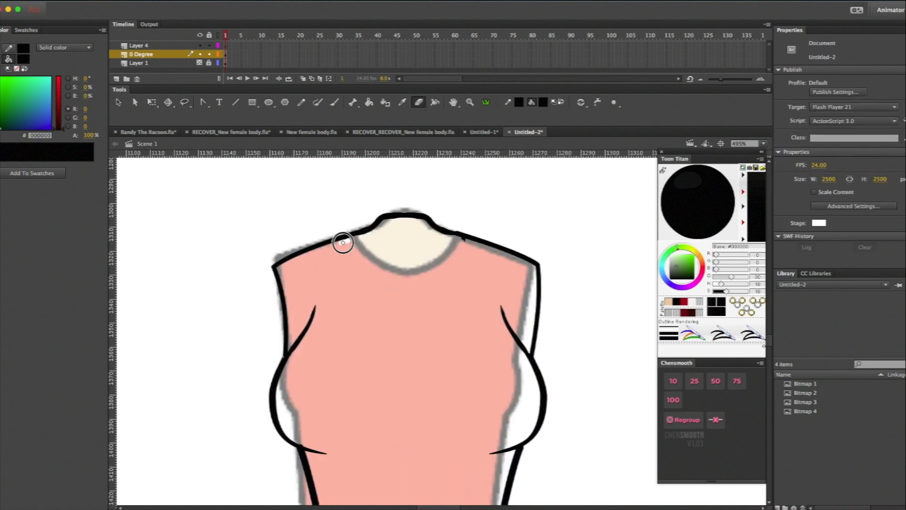
- Remove the inner bust lines on both sides of the back-view blouse, leaving only the outer contour
drag(528, 350, 530, 365)
key(v)
click(512, 333)
key(Delete)
key(e)
drag(293, 346, 289, 364)
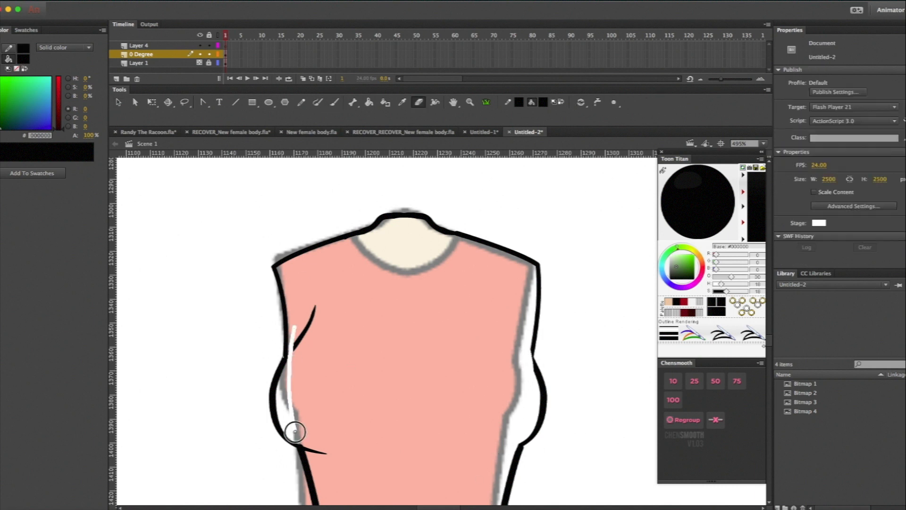
- Brush a new side curve from the right shoulder to the waist of the back-view blouse and delete the old armhole line
key(v)
key(super+minus)
key(super+minus)
key(super+equal)
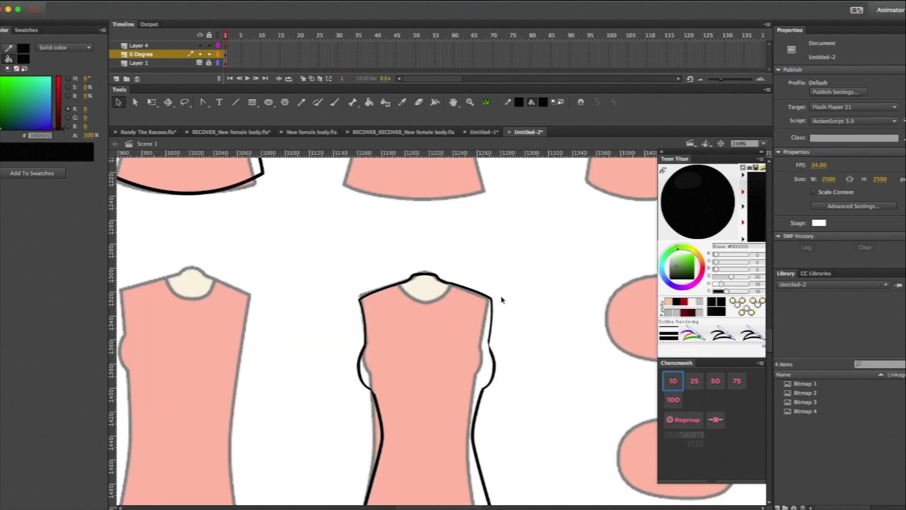
key(b)
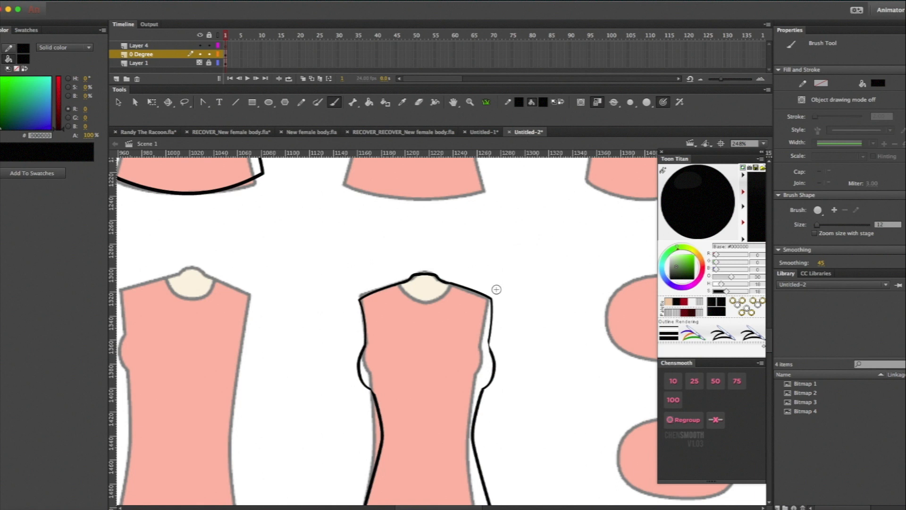
scroll(493, 299, down, 1)
drag(493, 299, 488, 385)
key(super+equal)
key(l)
drag(542, 259, 542, 304)
key(BackSpace)
- Duplicate the new right side curve in place, flip it horizontally and move it toward the left side of the blouse
key(e)
key(l)
mouse_move(511, 410)
mouse_down()
mouse_move(520, 444)
mouse_move(543, 257)
mouse_up()
key(super+c)
key(super+shift+v)
key(super+shift+h)
key(shift+Left)
key(shift+Left)
key(shift+Left)
key(shift+Left)
key(shift+Left)
key(shift+Left)
key(shift+Left)
key(shift+Left)
key(shift+Left)
key(shift+Left)
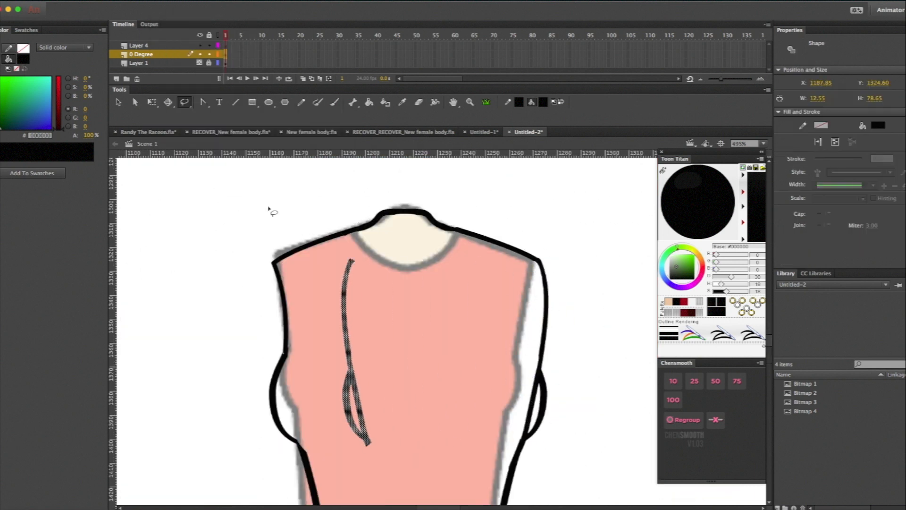
key(q)
scroll(270, 211, down, 5)
scroll(311, 321, up, 5)
- Replace the old left armhole and bust line of the back-view blouse with the flipped side curve
key(super+x)
drag(193, 226, 238, 409)
key(BackSpace)
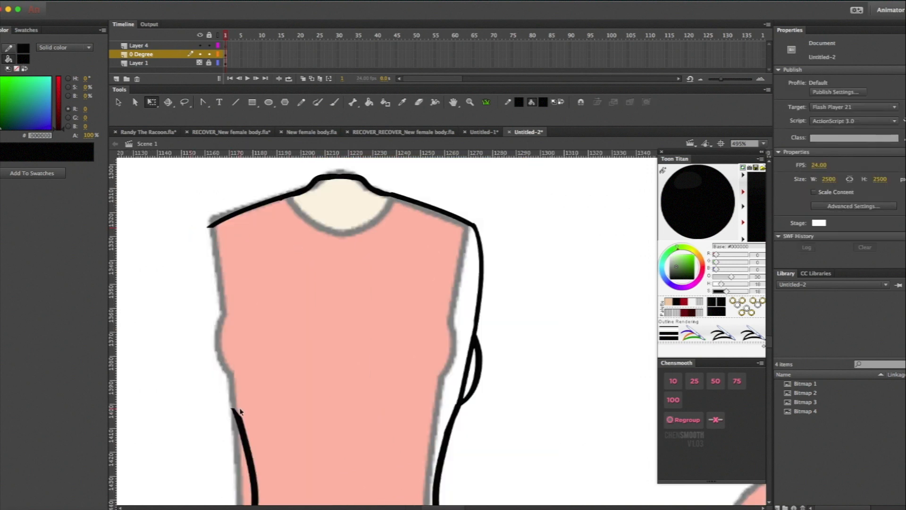
key(super+shift+v)
click(219, 415)
- Brush two curved collar lines across the neckline of the back-view blouse
key(super+minus)
key(super+minus)
scroll(219, 417, up, 7)
key(super+equal)
key(super+equal)
key(b)
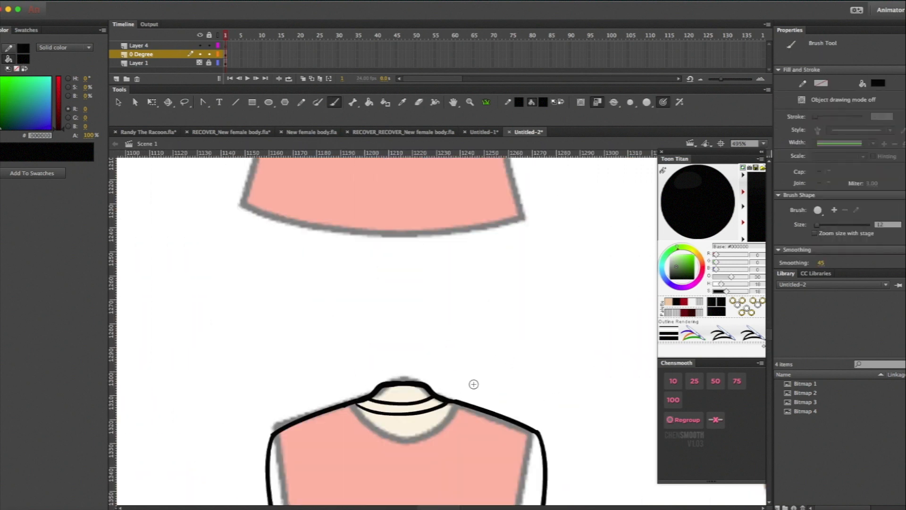
scroll(477, 331, down, 5)
key(v)
mouse_move(286, 193)
mouse_down()
mouse_move(393, 192)
mouse_move(341, 205)
mouse_up()
key(b)
mouse_move(294, 196)
mouse_down()
mouse_move(375, 198)
mouse_move(354, 208)
mouse_up()
- Hide the Layer 1 template to check the front and back blouse line work, and show it again
key(v)
key(super+minus)
key(super+minus)
key(super+minus)
click(198, 63)
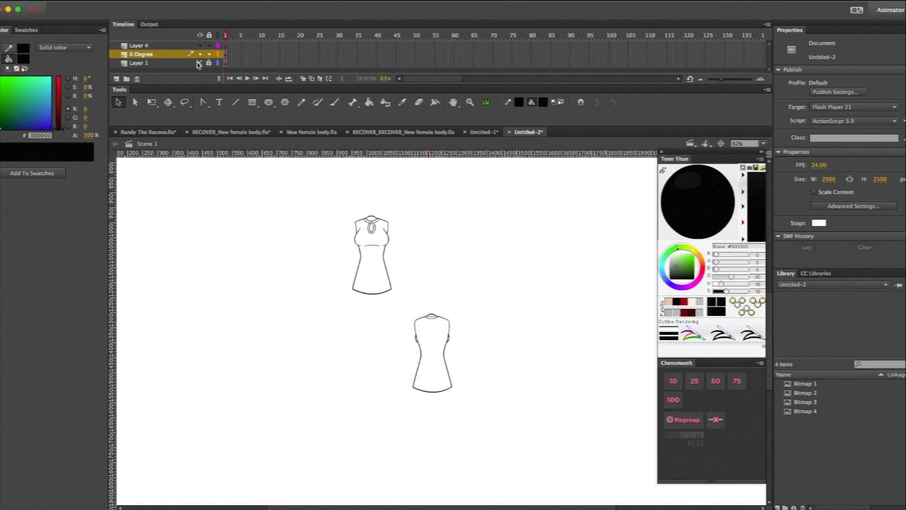
click(199, 63)
key(super+equal)
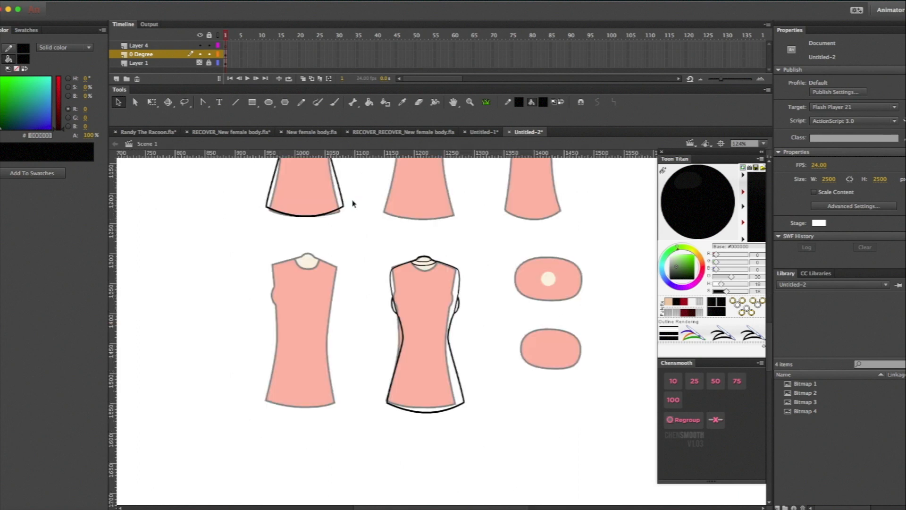
double_click(400, 325)
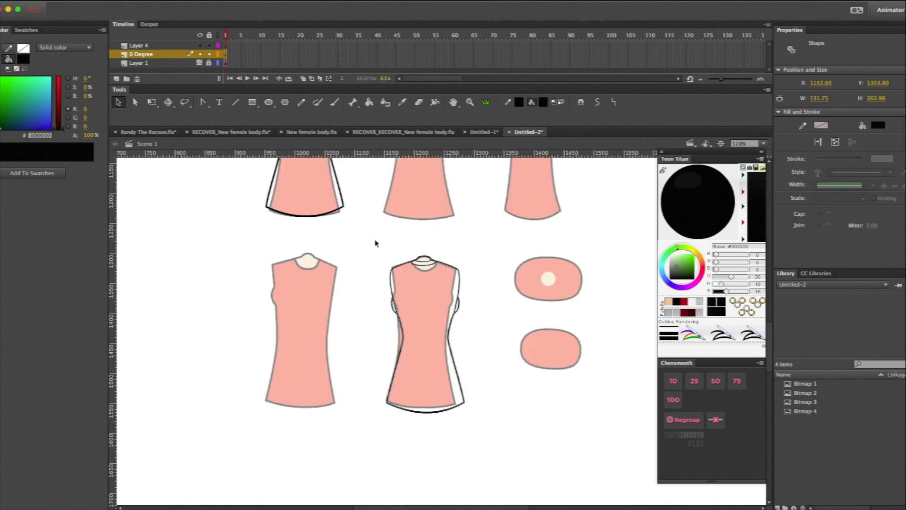
drag(376, 243, 495, 456)
click(342, 325)
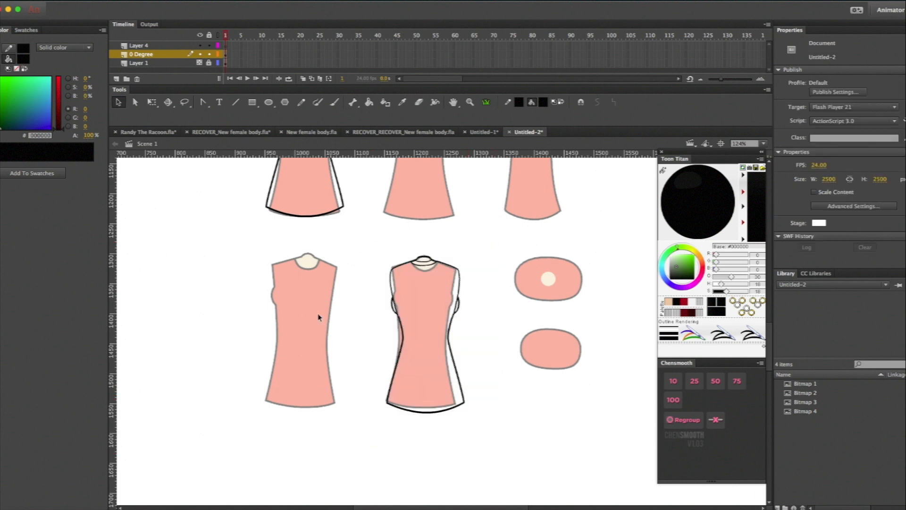
key(ctrl+v)
drag(418, 310, 286, 317)
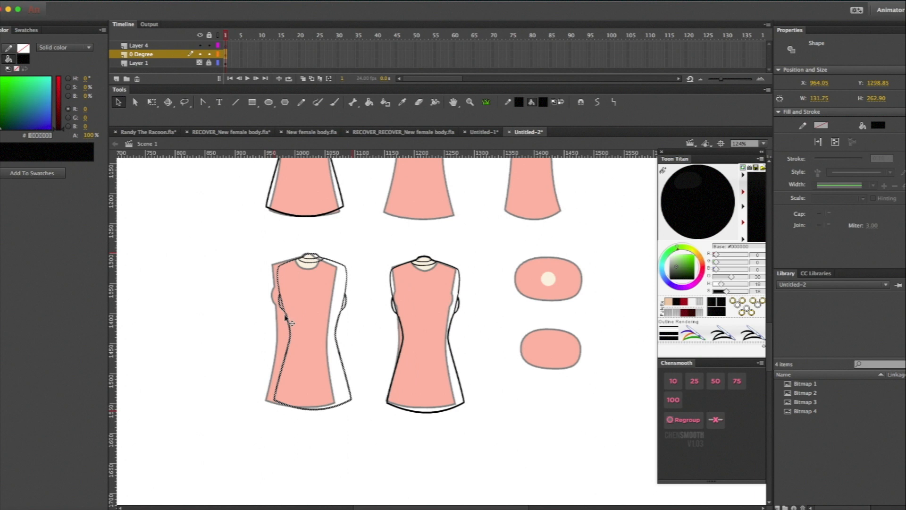
key(Delete)
- Copy the whole front-view blouse and place the copy over the three-quarter back torso template
scroll(259, 305, up, 7)
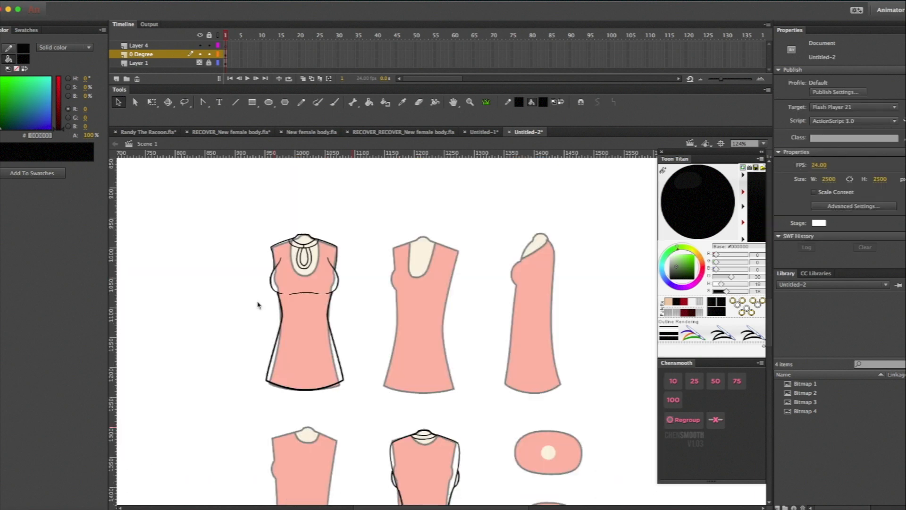
drag(251, 223, 355, 415)
scroll(355, 415, down, 8)
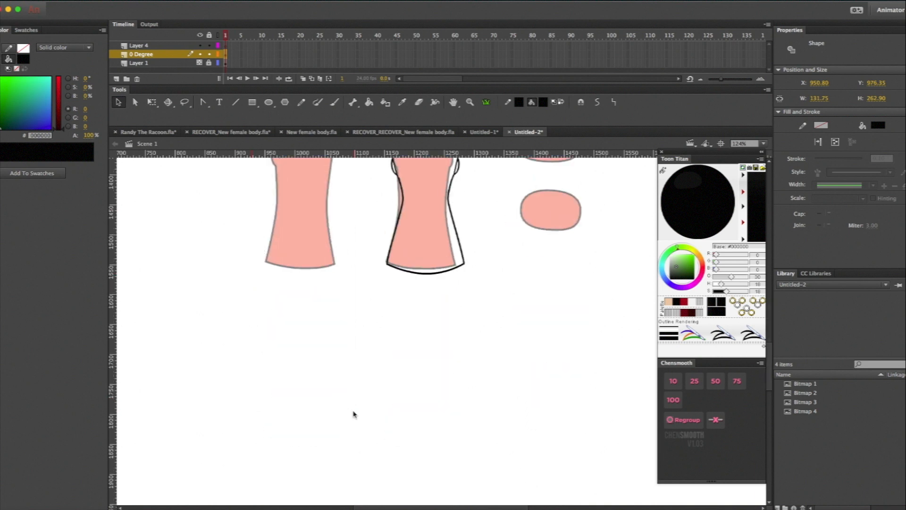
scroll(297, 355, up, 5)
click(265, 323)
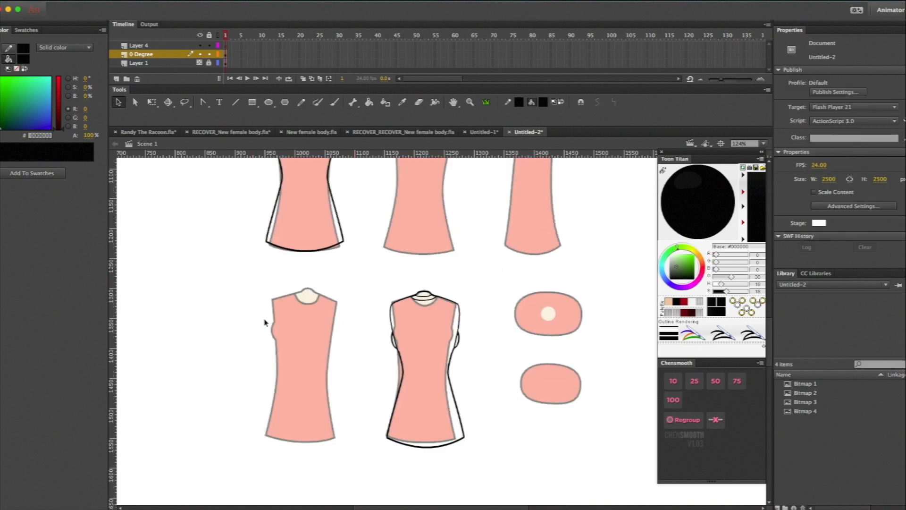
key(ctrl+v)
drag(412, 317, 276, 345)
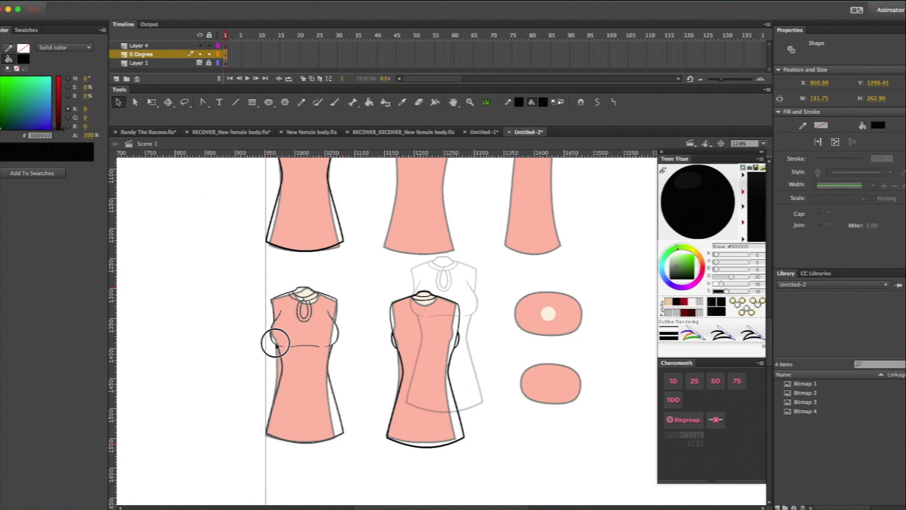
drag(277, 345, 277, 345)
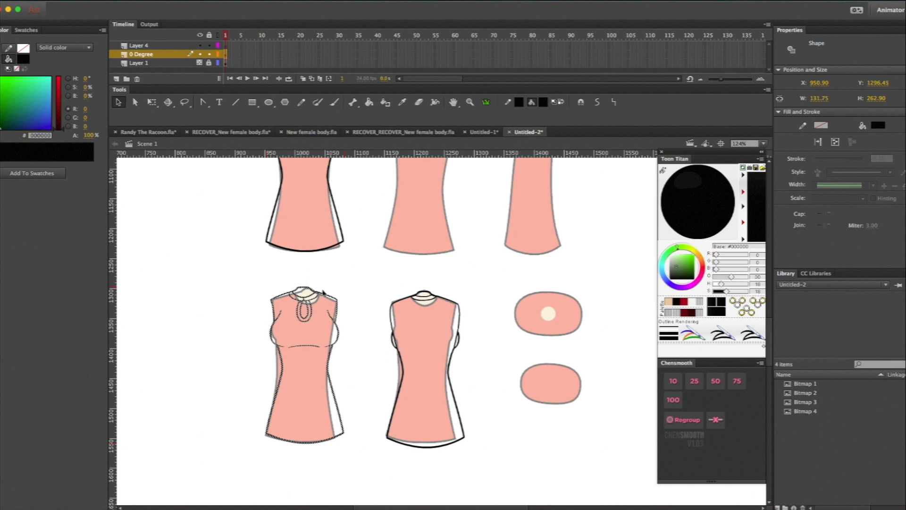
- Delete the underbust, keyhole and collar lines from the blouse copy on the three-quarter back template
key(l)
drag(302, 341, 301, 350)
key(Delete)
mouse_move(327, 293)
mouse_down()
mouse_move(335, 296)
mouse_move(286, 309)
mouse_move(293, 296)
mouse_up()
key(Delete)
key(Delete)
key(Delete)
- Brush a rounded right shoulder and side line on the three-quarter back blouse and erase the old shoulder corner
key(b)
key(super+equal)
drag(379, 248, 410, 372)
key(e)
drag(407, 256, 384, 249)
- Erase the left armhole and inner bust lines of the three-quarter back blouse and brush a new left armhole line
drag(305, 354, 318, 359)
drag(297, 303, 292, 264)
key(b)
drag(296, 262, 333, 248)
drag(297, 307, 296, 263)
- Brush over the right hip line of the three-quarter back blouse near the hem and trim the excess with the Eraser
scroll(437, 298, down, 5)
key(e)
key(b)
mouse_move(435, 420)
mouse_down()
mouse_move(406, 302)
mouse_move(434, 427)
mouse_up()
key(e)
drag(441, 424, 438, 432)
key(b)
key(super+minus)
key(super+minus)
- Show the guides and nudge the whole three-quarter back blouse down to line up with the back-view blouse
key(super+semicolon)
key(v)
drag(374, 269, 446, 379)
key(super+equal)
drag(526, 253, 526, 257)
key(Down)
key(Down)
click(327, 317)
- Add horizontal guides at the neck and brush two collar curves across the neckline of the three-quarter back blouse
drag(369, 155, 354, 261)
drag(340, 155, 326, 267)
key(z)
drag(403, 246, 485, 289)
key(b)
drag(378, 283, 503, 283)
drag(333, 296, 577, 312)
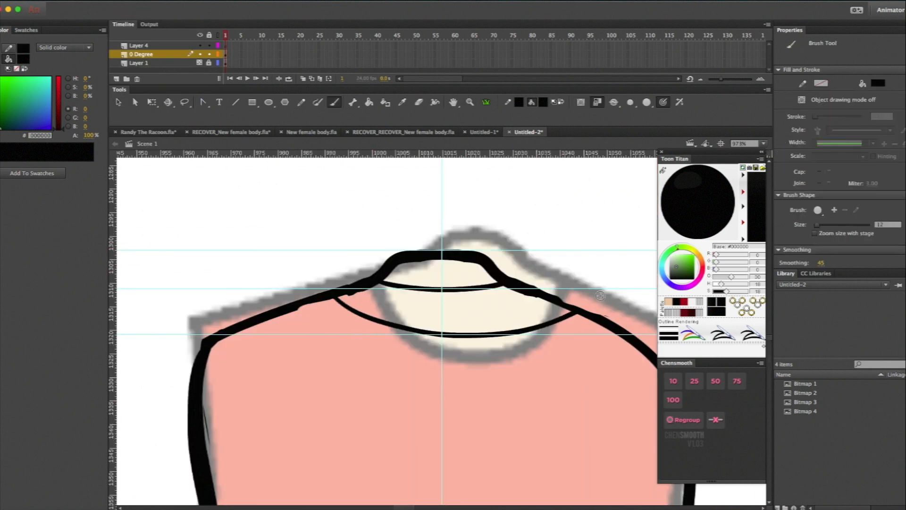
- Hide the guides and Layer 1 to compare the line work of the three blouse views, and show Layer 1 again
key(super+minus)
key(super+minus)
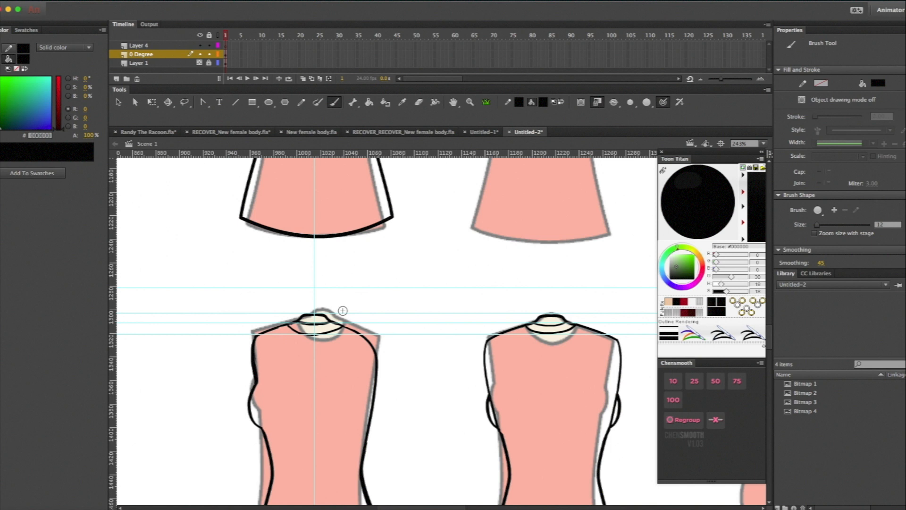
key(v)
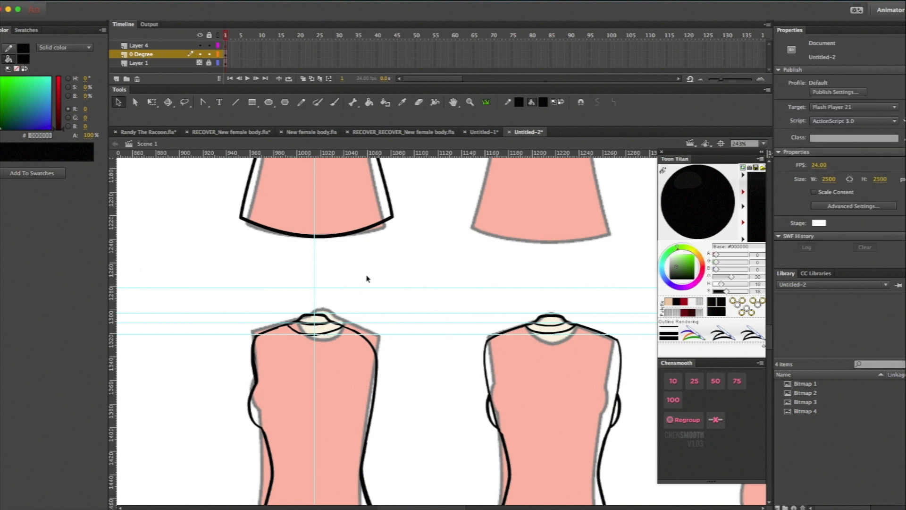
key(super+semicolon)
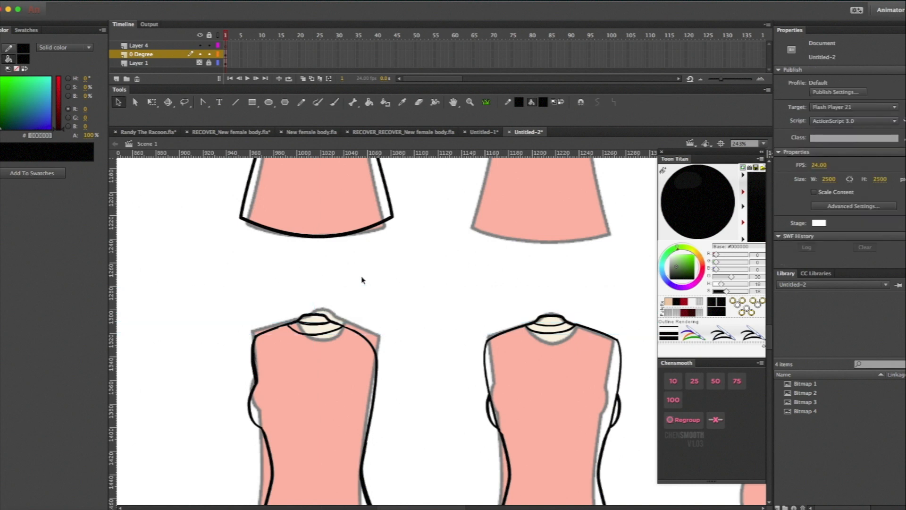
scroll(371, 320, down, 3)
click(199, 62)
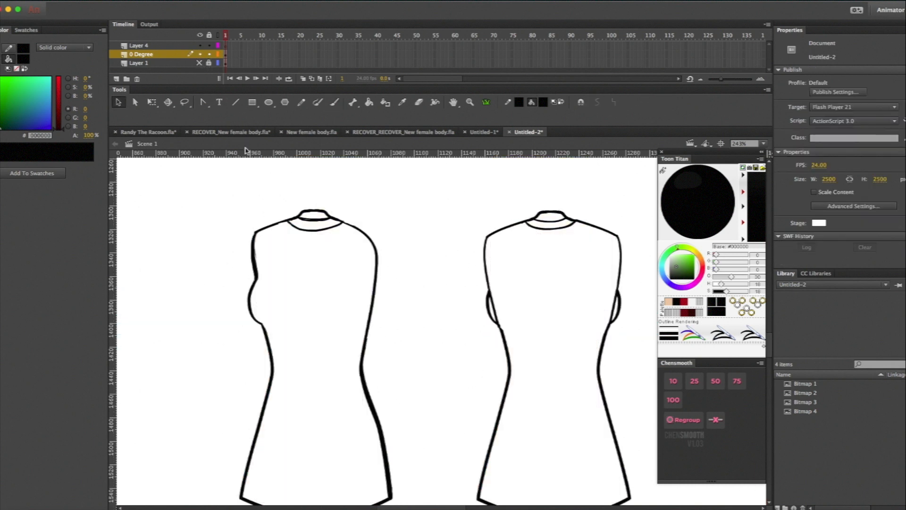
scroll(293, 214, down, 3)
scroll(293, 214, up, 10)
scroll(293, 214, left, 2)
scroll(293, 214, down, 15)
scroll(293, 216, right, 2)
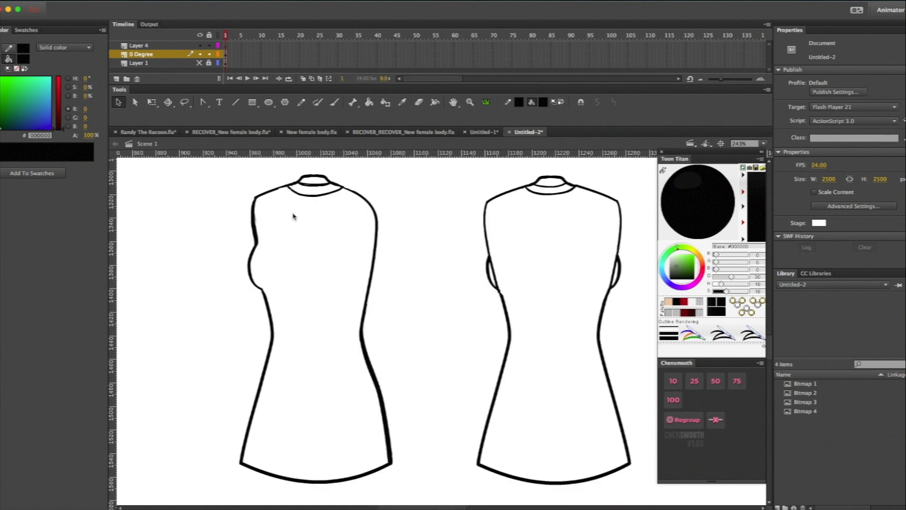
scroll(338, 236, left, 2)
scroll(339, 236, up, 1)
scroll(391, 243, down, 1)
scroll(391, 240, right, 3)
scroll(390, 240, up, 1)
scroll(390, 238, up, 8)
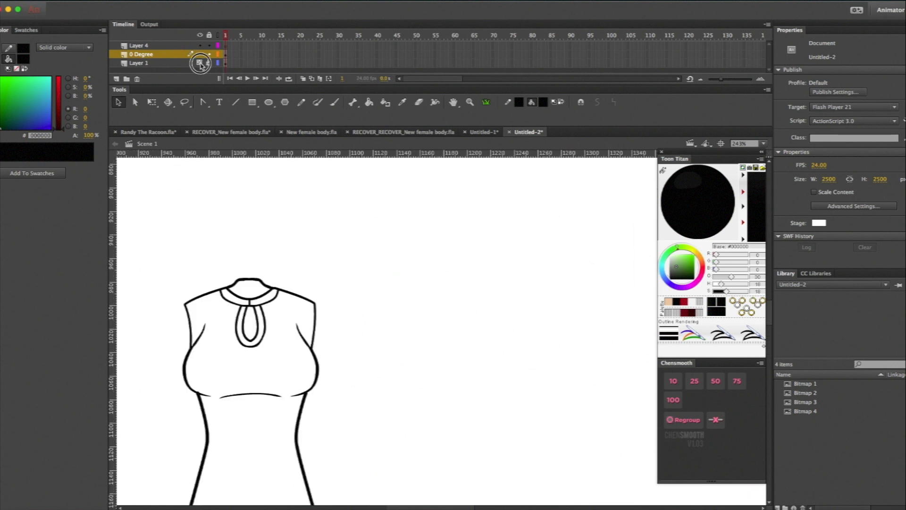
click(199, 63)
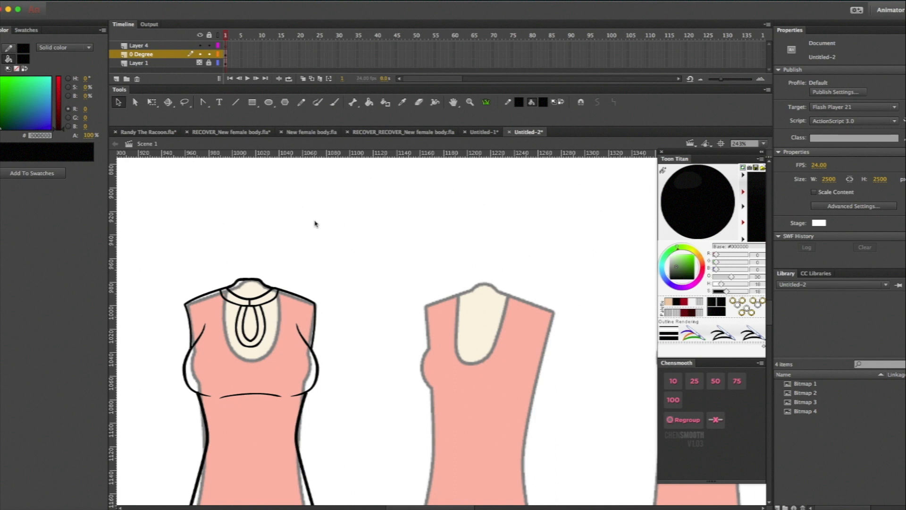
- Copy the whole front-view blouse, place the copy over the three-quarter front torso template and nudge it up into position
key(super+minus)
scroll(395, 304, down, 5)
scroll(395, 304, right, 5)
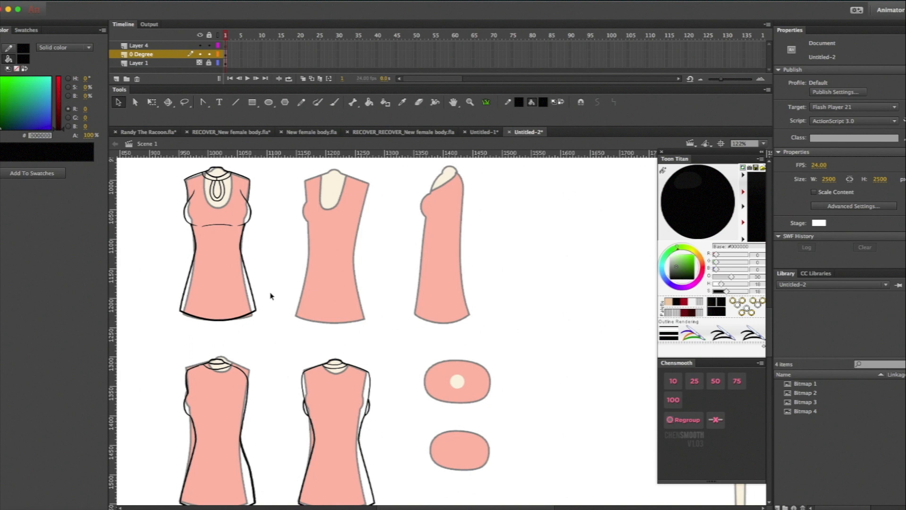
double_click(257, 305)
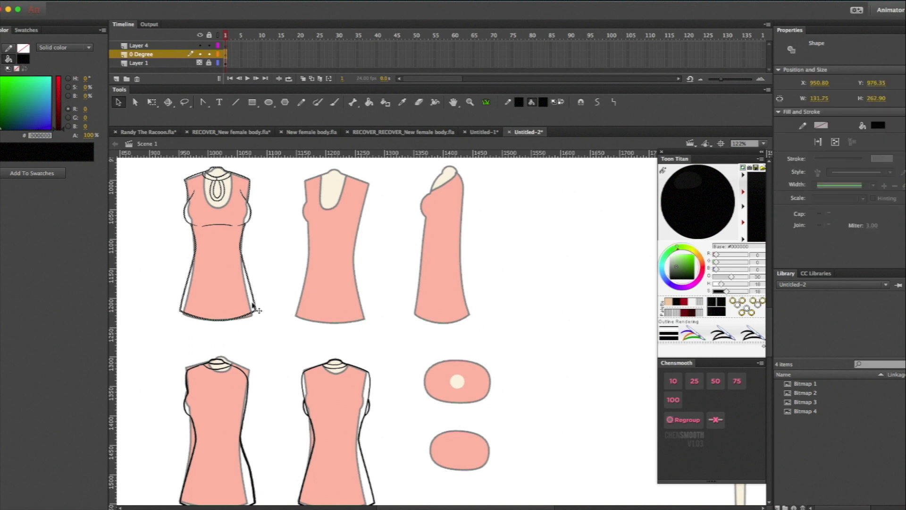
click(163, 166)
mouse_move(166, 165)
mouse_down()
mouse_move(253, 192)
mouse_move(274, 335)
mouse_up()
click(264, 262)
key(ctrl+v)
drag(425, 325, 311, 238)
key(Up)
key(Up)
key(Up)
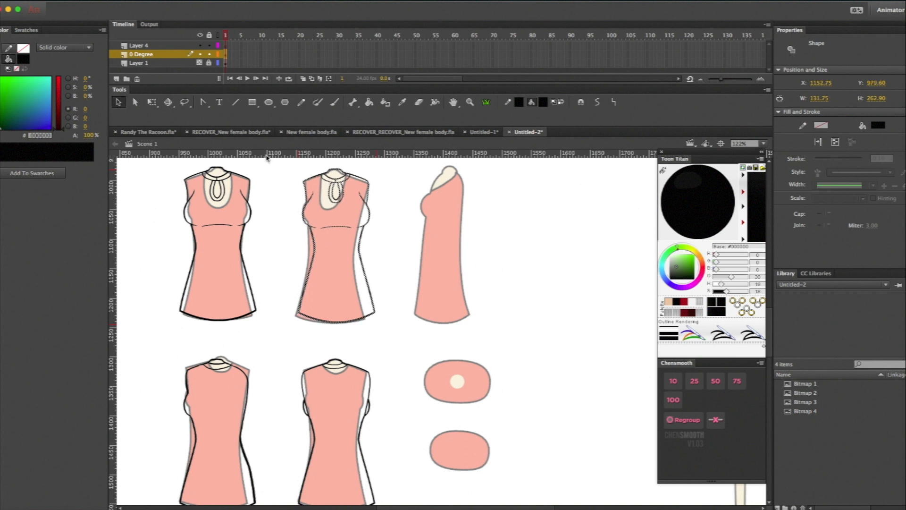
- Clear all existing guides and add one horizontal guide at the neck tops of the front and three-quarter front blouses
drag(267, 158, 267, 170)
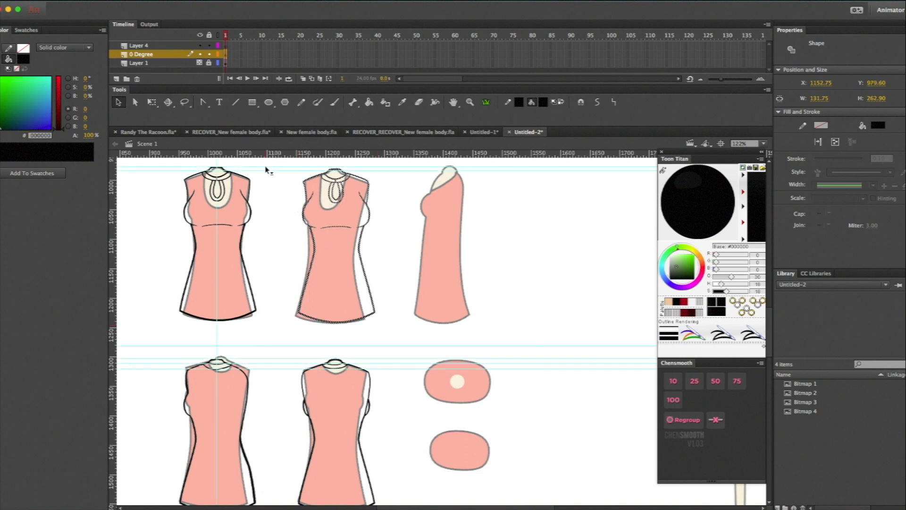
click(110, 0)
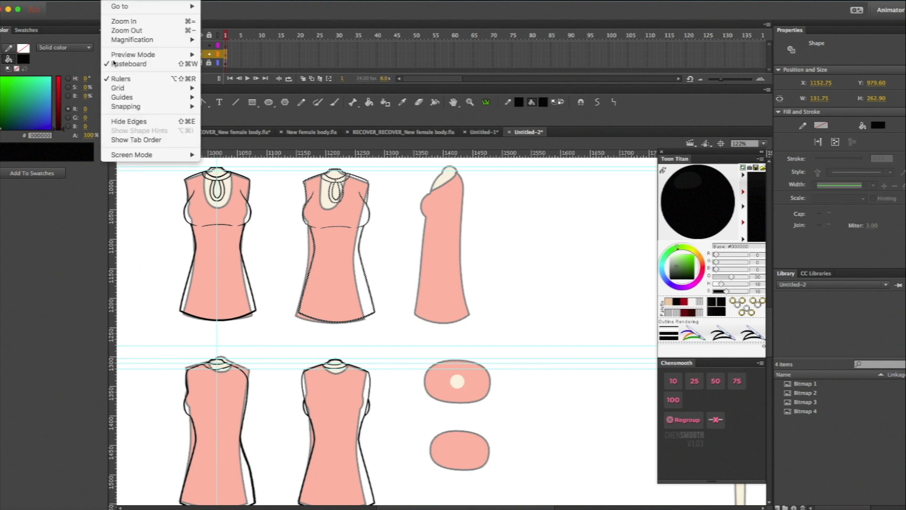
mouse_move(122, 98)
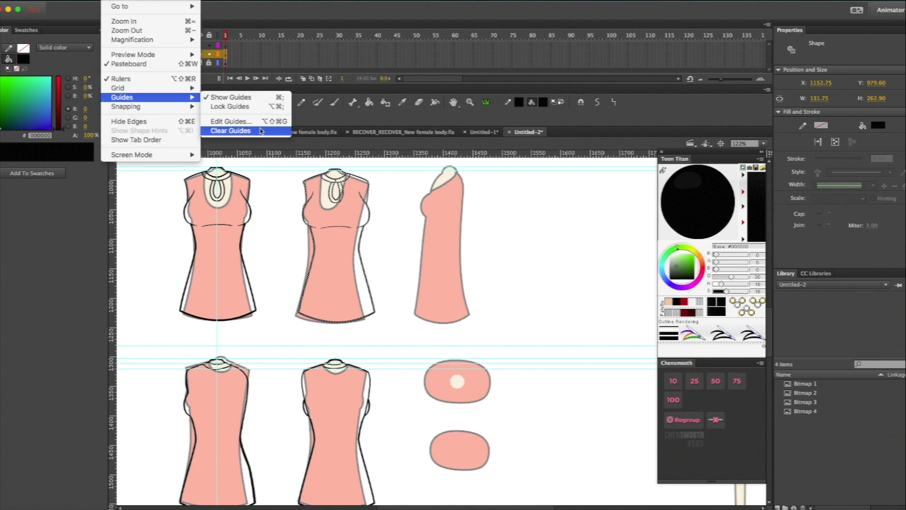
click(282, 130)
drag(298, 156, 298, 168)
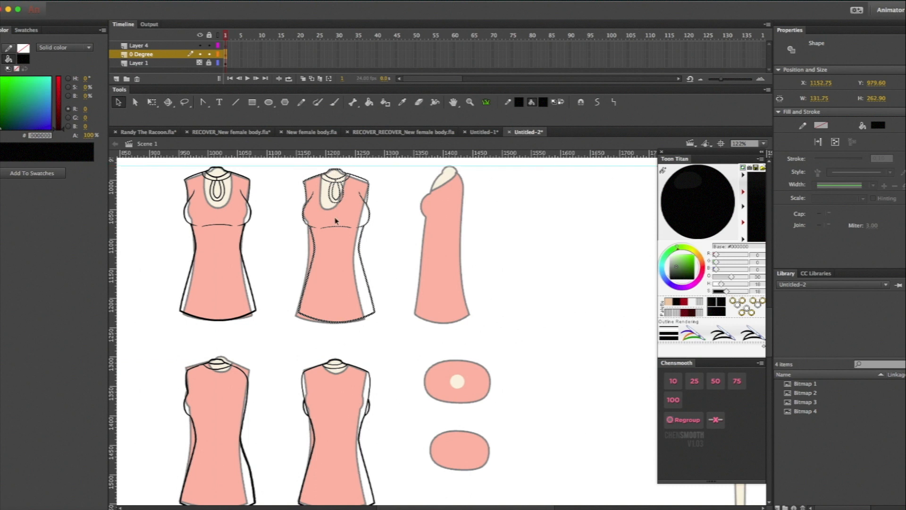
- Nudge the three-quarter front blouse copy up to the neck guide and add a second horizontal guide just below the blouse hems
key(Up)
key(Up)
key(Up)
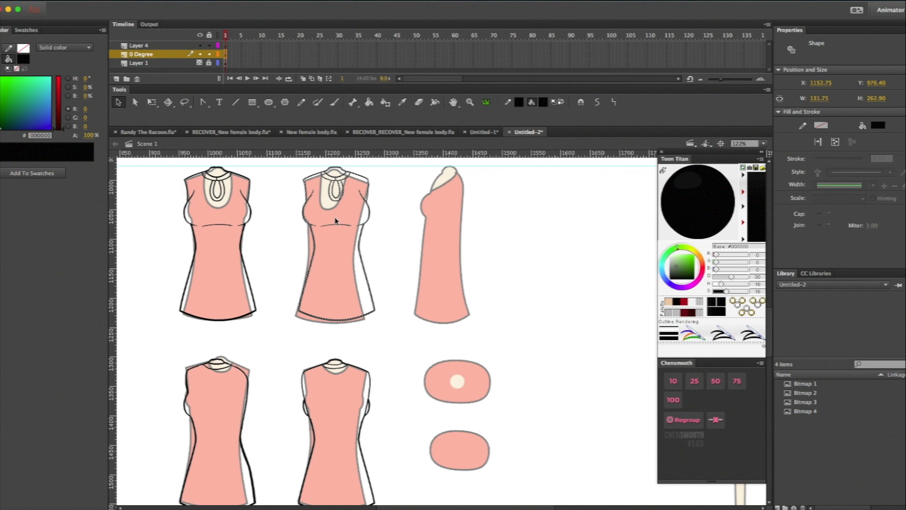
drag(260, 151, 456, 333)
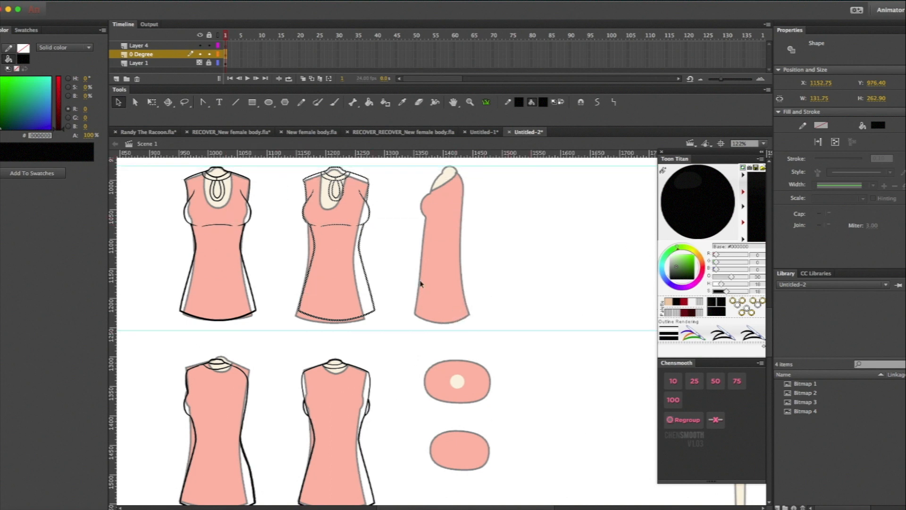
click(409, 262)
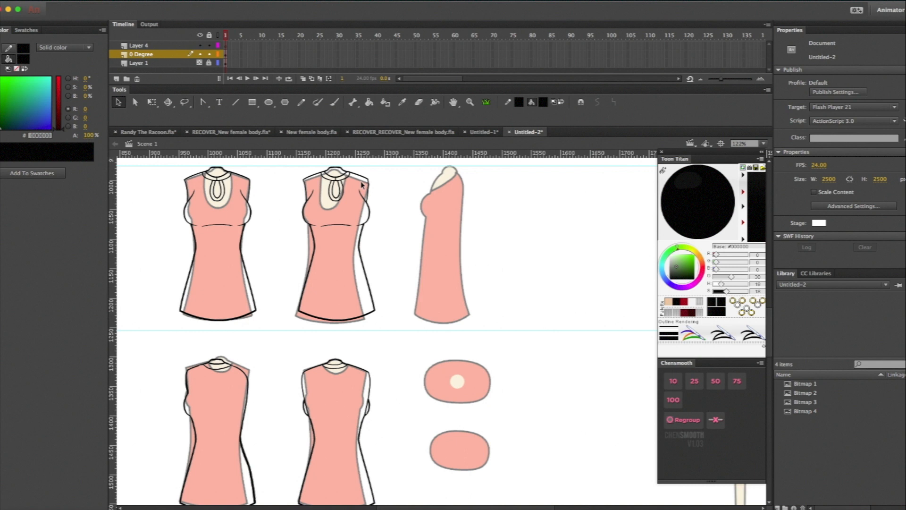
- Lasso and delete the far side outline, its bust curve and the under-bust line of the three-quarter front blouse
key(l)
mouse_move(361, 185)
mouse_down()
mouse_move(374, 217)
mouse_move(376, 309)
mouse_move(358, 289)
mouse_move(351, 250)
mouse_move(361, 184)
mouse_move(373, 189)
mouse_up()
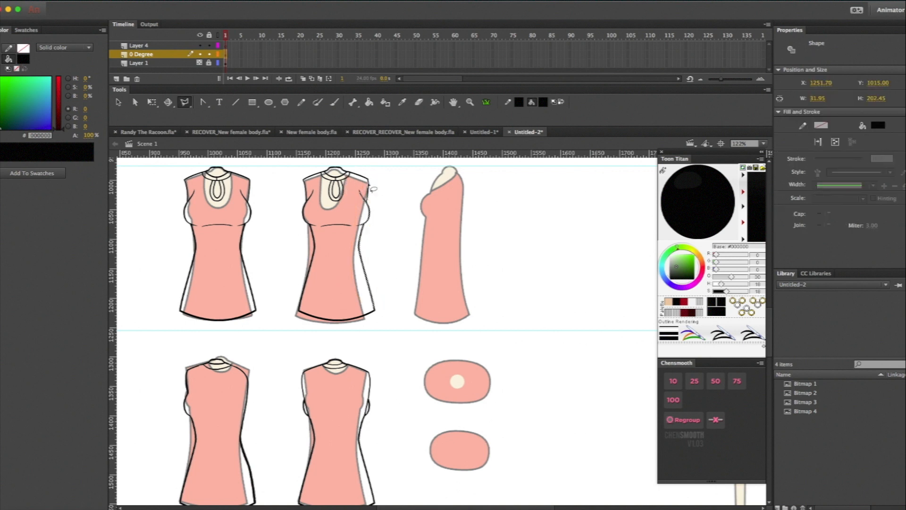
key(Delete)
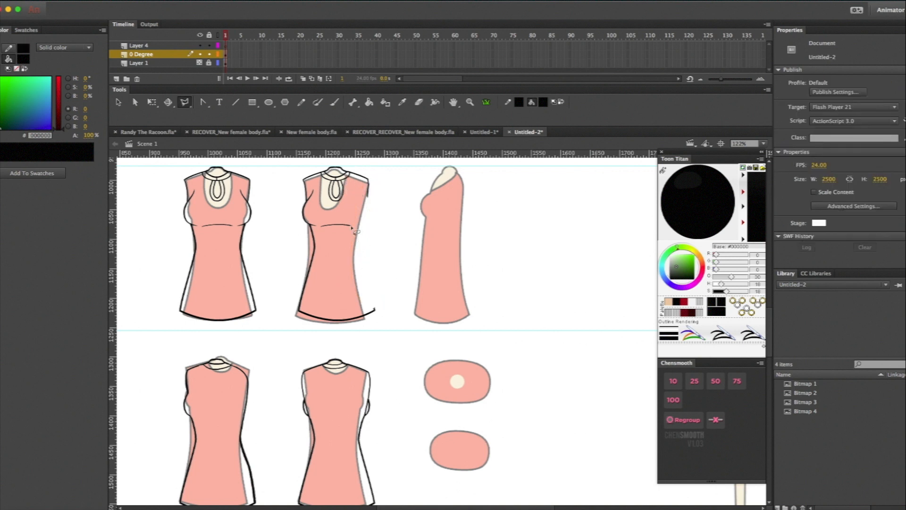
mouse_move(348, 218)
mouse_down()
mouse_move(318, 227)
mouse_move(354, 239)
mouse_up()
double_click(353, 219)
key(l)
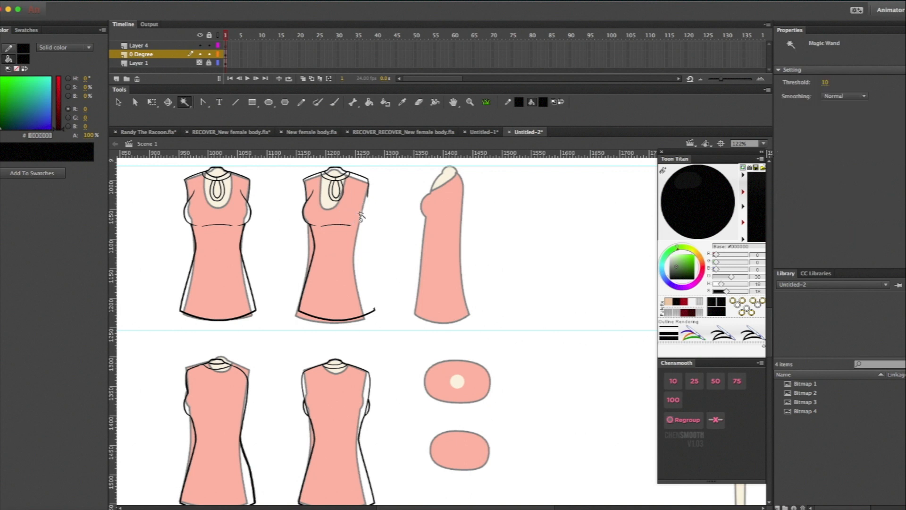
key(l)
mouse_move(357, 215)
mouse_down()
mouse_move(328, 218)
mouse_move(319, 235)
mouse_move(324, 218)
mouse_move(346, 217)
mouse_move(318, 233)
mouse_move(340, 238)
mouse_move(350, 215)
mouse_up()
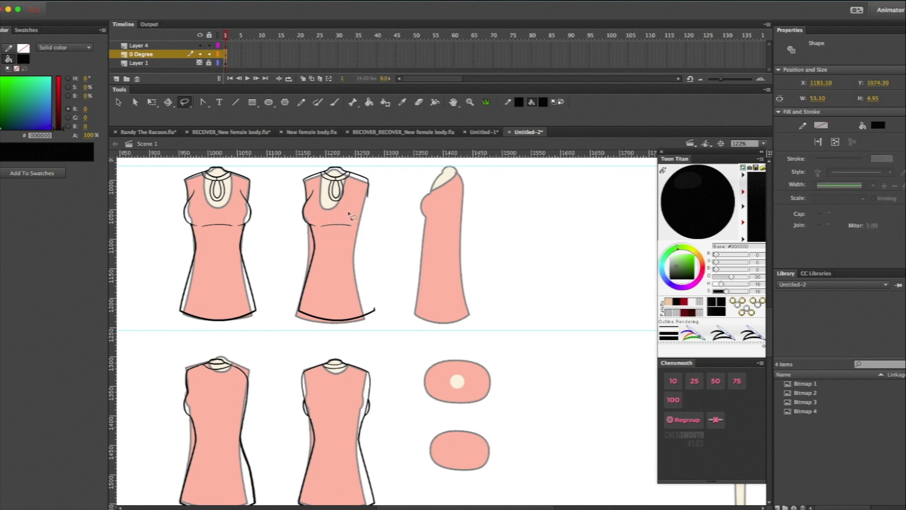
key(Delete)
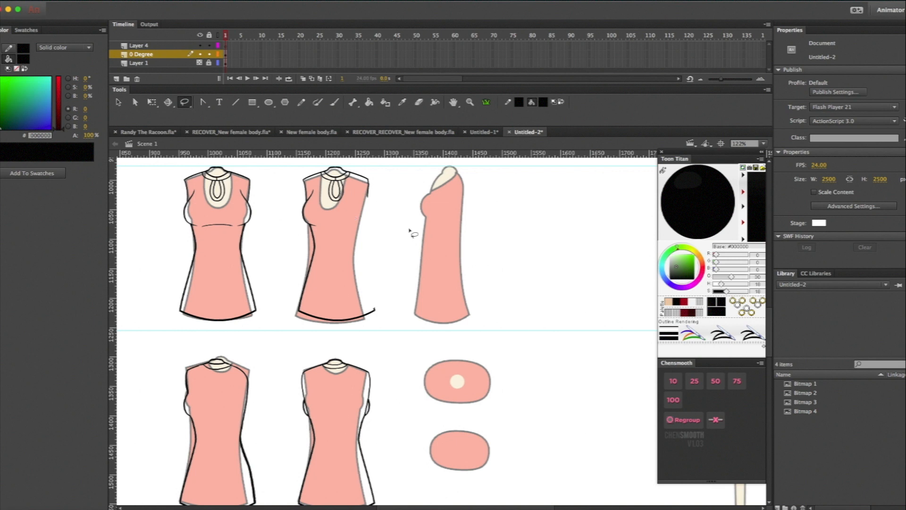
- Lasso the inner collar and keyhole of the three-quarter front blouse, shift them toward the template's neckline and skew the keyhole sideways
key(super+equal)
scroll(413, 233, up, 10)
scroll(413, 233, left, 5)
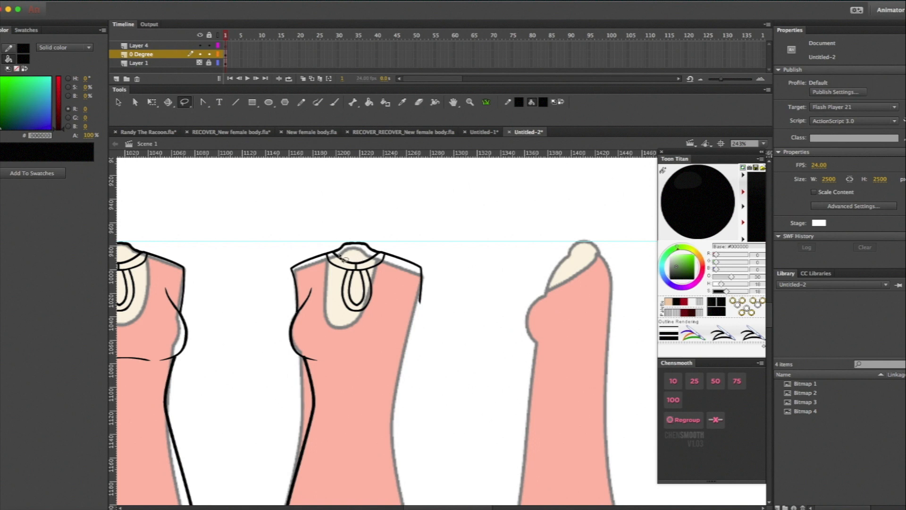
drag(361, 266, 396, 251)
key(q)
drag(386, 282, 376, 281)
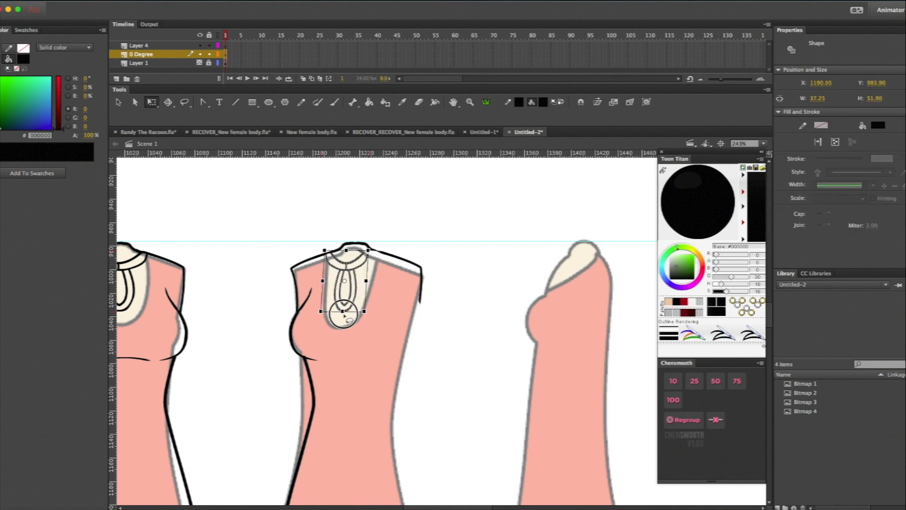
drag(345, 312, 328, 312)
click(386, 289)
key(b)
scroll(377, 264, down, 5)
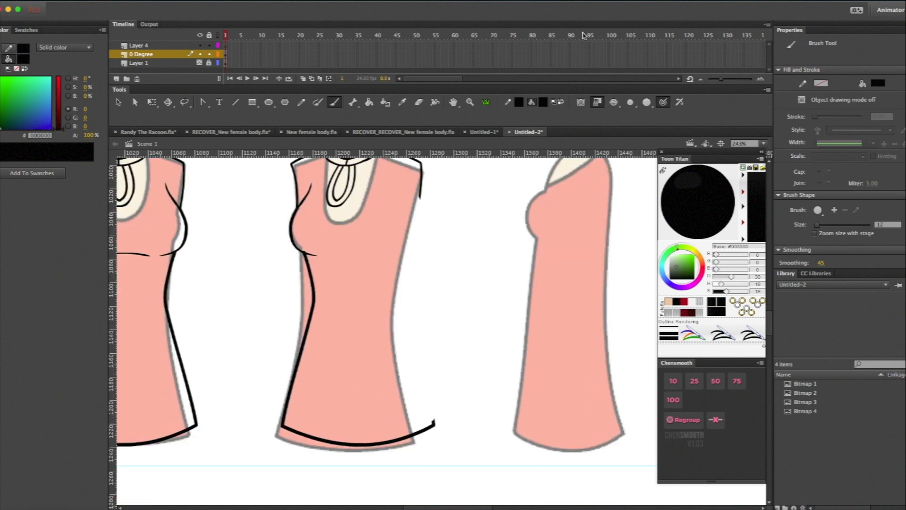
mouse_move(420, 195)
mouse_down()
mouse_move(404, 267)
mouse_move(427, 428)
mouse_up()
key(super+z)
key(super+z)
mouse_move(468, 165)
mouse_down()
mouse_move(338, 200)
mouse_move(290, 235)
mouse_move(297, 461)
mouse_up()
key(super+z)
- Delete a lassoed piece of the three-quarter front blouse's line work and paste a line segment into position on it
key(l)
mouse_move(298, 344)
mouse_down()
mouse_move(334, 463)
mouse_move(307, 345)
mouse_up()
key(Delete)
key(super+v)
drag(447, 330, 357, 355)
- Brush the far side outline from armhole to hem and the far bust curve on the three-quarter front blouse, erasing the excess strokes
key(b)
drag(357, 188, 340, 302)
key(e)
mouse_move(238, 262)
mouse_down()
mouse_move(305, 292)
mouse_move(300, 392)
mouse_up()
key(b)
drag(302, 283, 303, 217)
mouse_move(303, 217)
mouse_down()
mouse_move(304, 299)
mouse_move(286, 382)
mouse_up()
key(e)
key(super+minus)
key(super+minus)
key(z)
click(424, 303)
key(b)
drag(424, 336, 455, 337)
drag(466, 301, 462, 333)
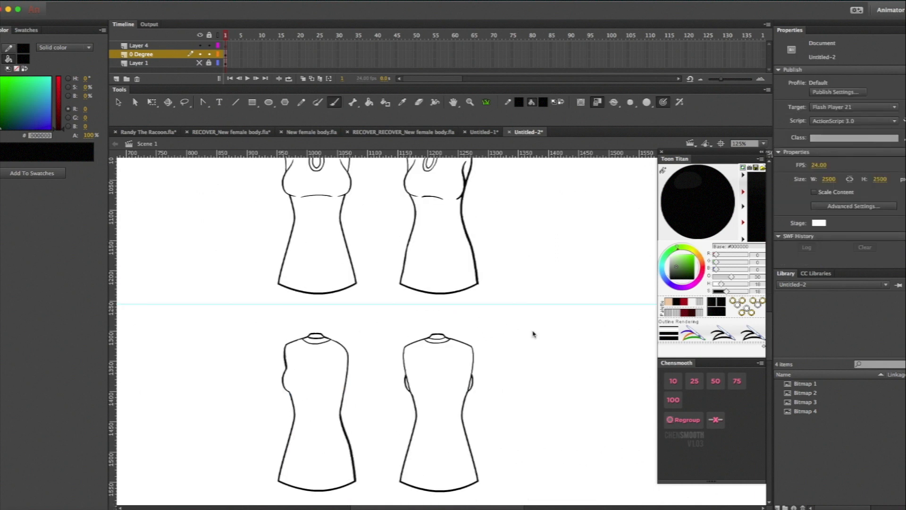
- Compare the line work of the front and back blouse views, and show the Layer 1 template again
scroll(533, 334, up, 3)
scroll(533, 334, down, 3)
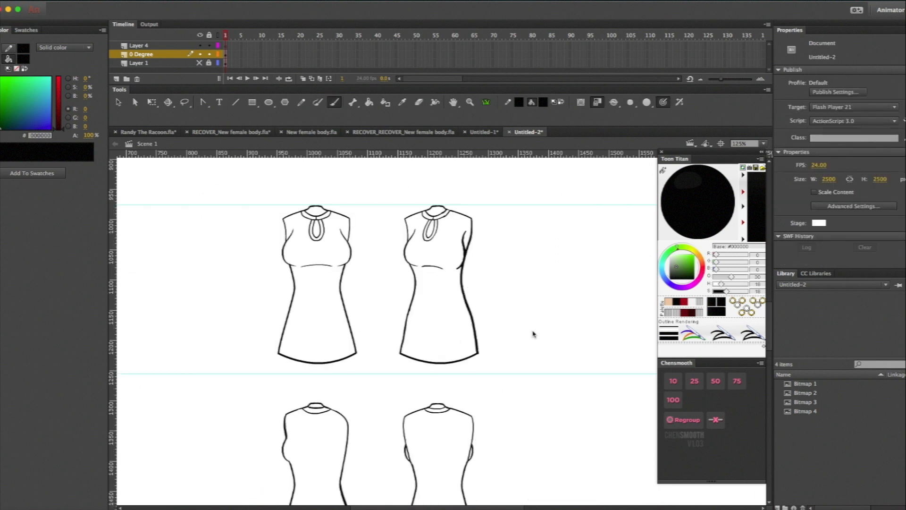
scroll(534, 334, up, 4)
scroll(534, 334, up, 2)
scroll(534, 334, down, 8)
scroll(533, 334, up, 7)
scroll(534, 334, down, 7)
scroll(533, 334, up, 5)
scroll(534, 334, down, 1)
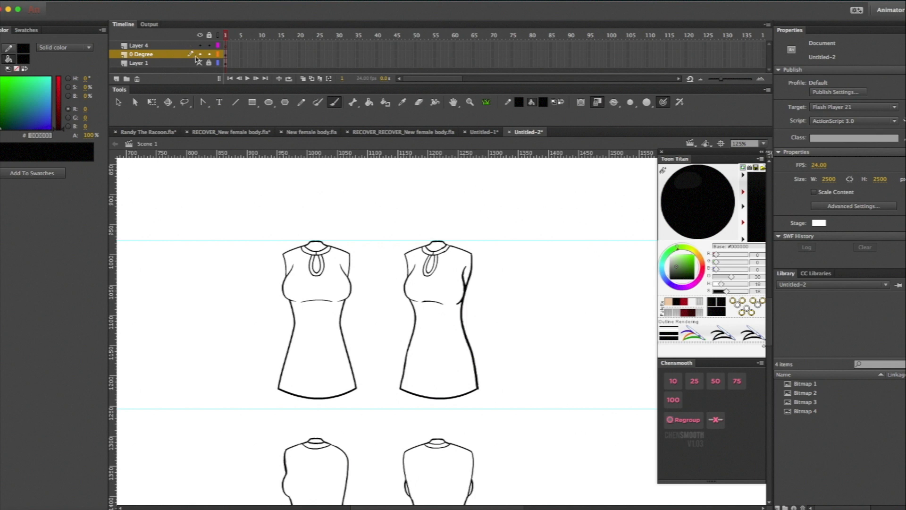
click(199, 64)
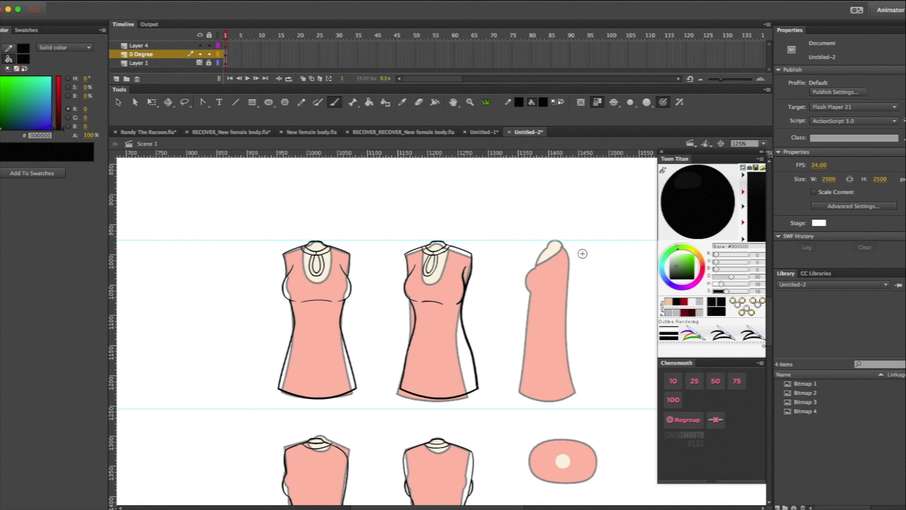
scroll(568, 360, down, 3)
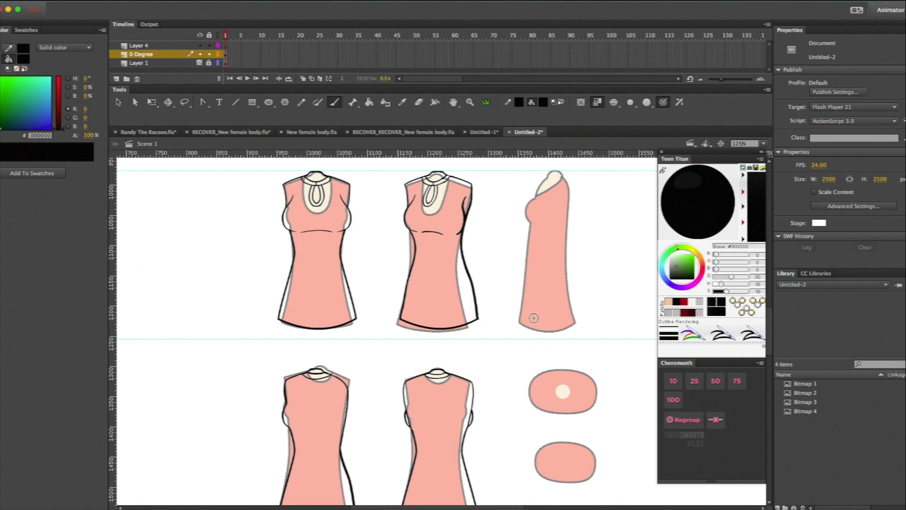
scroll(480, 318, down, 5)
scroll(480, 317, up, 8)
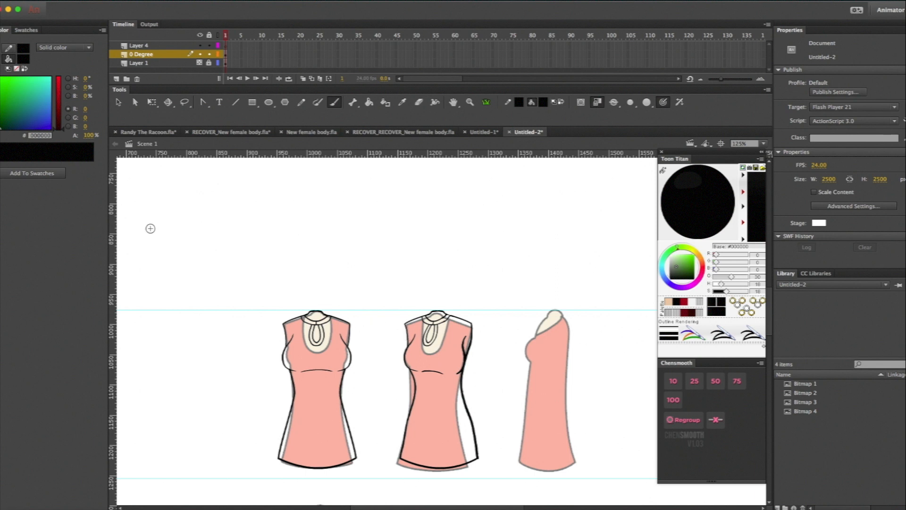
- Duplicate one half of the front-view blouse line work and shift the copy horizontally onto the side torso template, at X 1346.80
key(v)
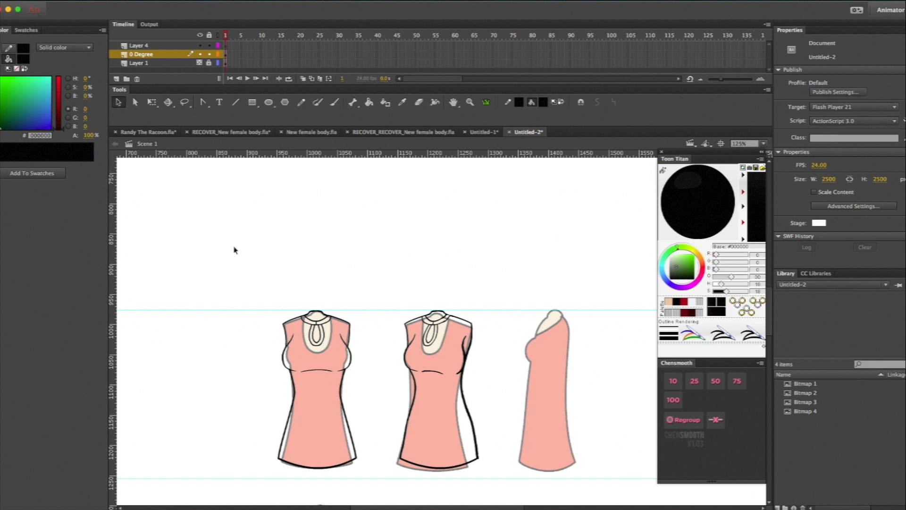
drag(247, 266, 317, 479)
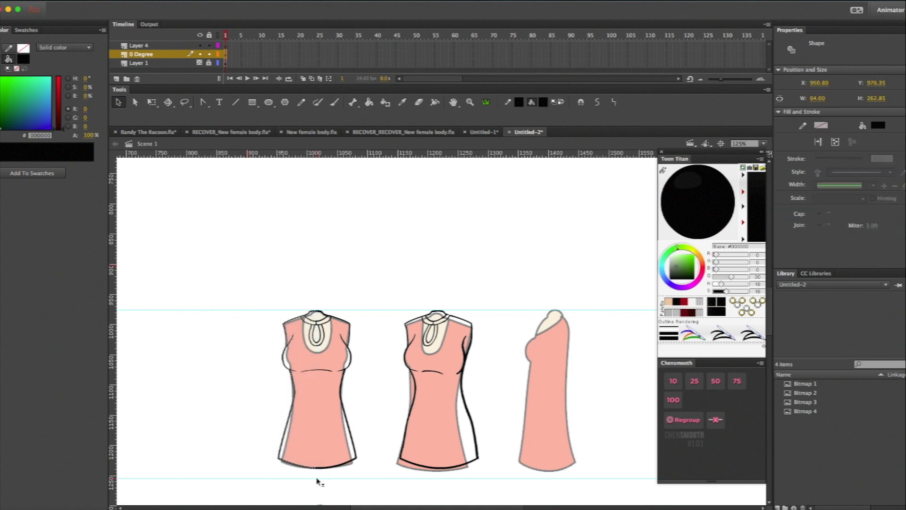
click(488, 347)
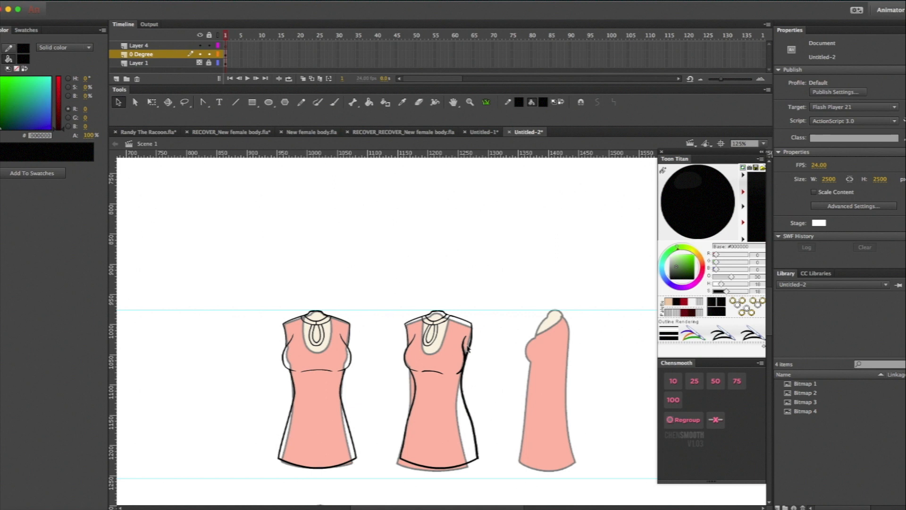
key(ctrl+z)
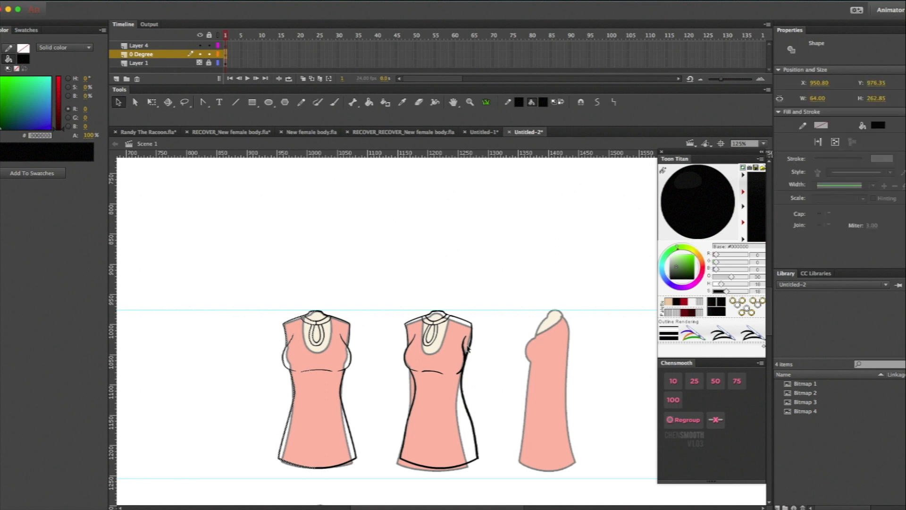
key(Right)
key(Right)
key(Right)
key(Right)
key(Right)
key(Right)
key(Right)
key(Right)
key(Right)
key(Right)
key(Right)
key(Right)
key(Right)
key(Right)
key(Right)
key(Right)
key(Right)
key(Right)
key(Right)
key(Right)
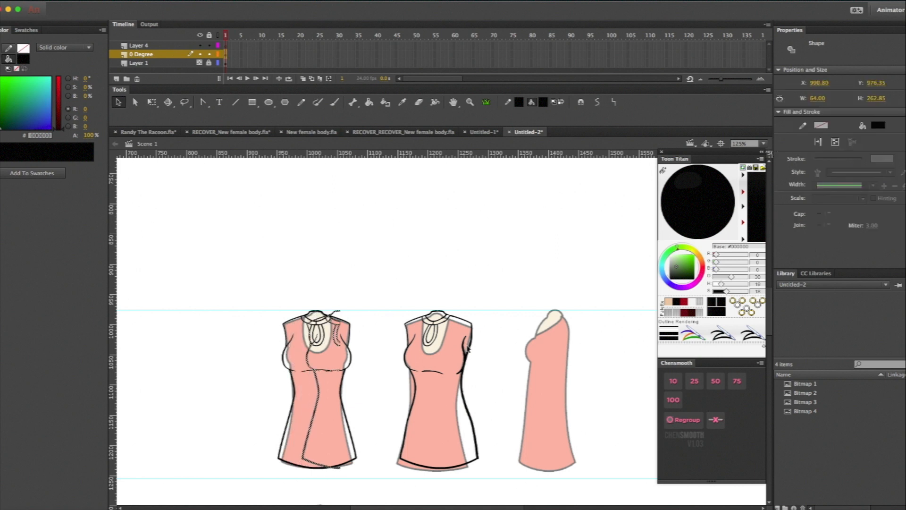
key(Right)
key(Right)
key(Right)
key(Right)
key(Right)
key(Right)
key(Right)
key(Right)
key(Right)
key(Right)
key(Right)
key(Right)
key(Right)
key(Right)
key(Right)
key(Right)
key(Right)
key(Right)
key(Right)
key(Right)
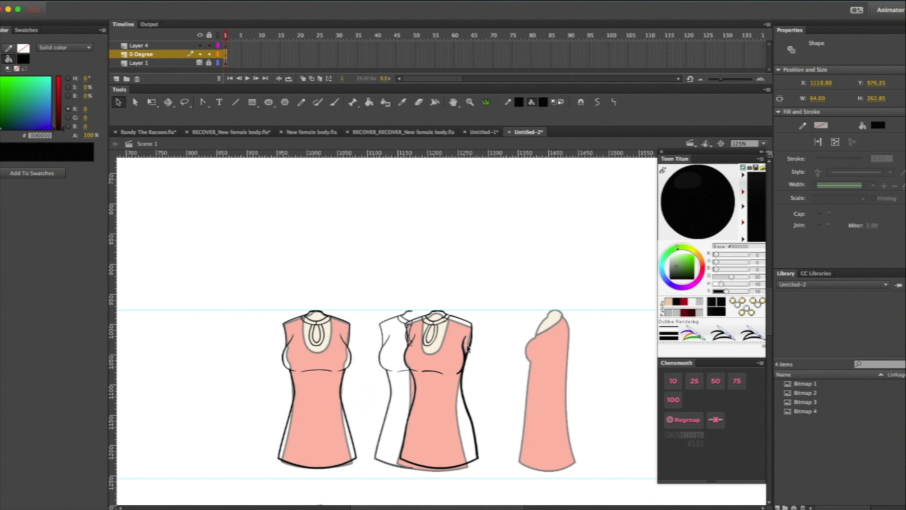
key(Right)
key(Right)
key(Right)
key(Right)
key(Right)
key(Right)
key(Right)
key(Right)
key(Right)
key(Right)
key(Right)
key(Right)
key(Right)
key(Right)
key(Right)
key(Right)
key(Right)
key(Right)
key(Right)
key(Right)
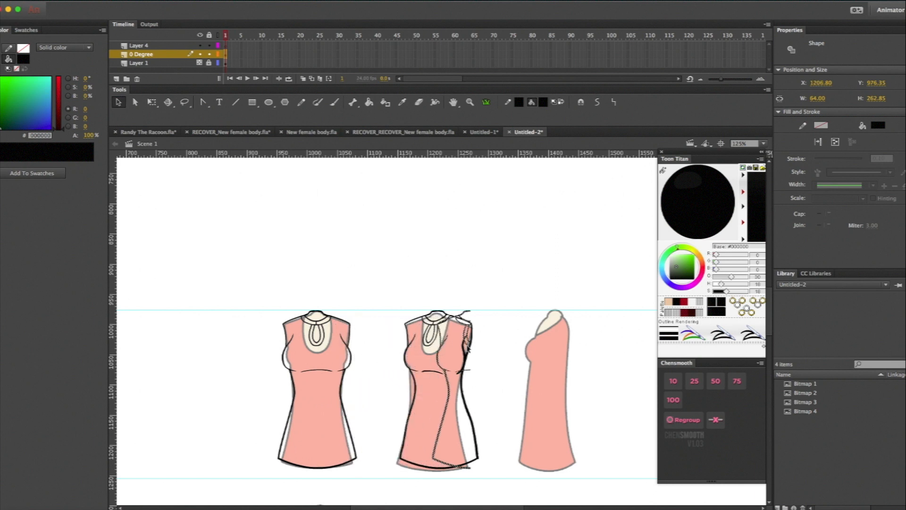
key(Right)
key(Right)
key(Right)
key(Right)
key(Right)
key(Right)
key(Right)
key(Right)
key(Right)
key(Right)
key(Right)
key(Right)
key(Right)
key(Right)
key(Right)
key(Right)
key(Right)
key(Right)
key(Right)
key(Right)
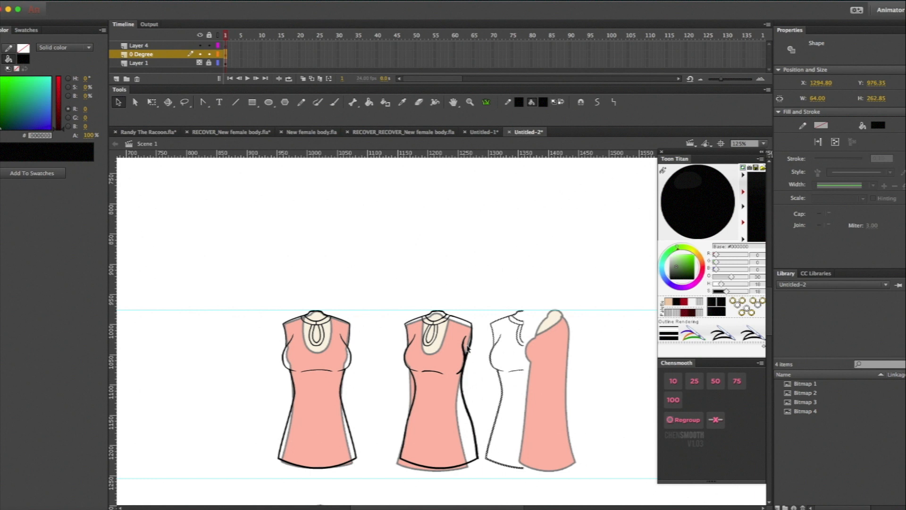
key(Right)
key(Right)
key(Right)
key(Right)
key(Right)
key(Right)
key(Right)
key(Right)
key(Right)
key(Right)
key(Right)
key(Right)
key(Right)
key(Right)
key(Right)
key(Right)
key(Right)
key(Right)
key(Right)
key(Right)
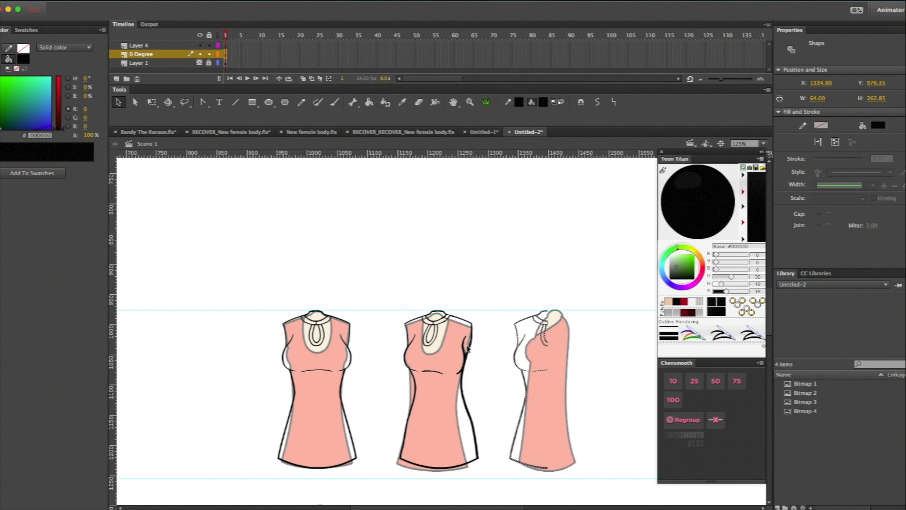
key(Right)
key(Right)
key(Right)
key(Right)
key(Right)
key(Right)
key(Right)
key(Right)
key(Right)
key(Right)
key(Right)
key(Right)
key(Right)
key(Right)
key(Right)
key(Right)
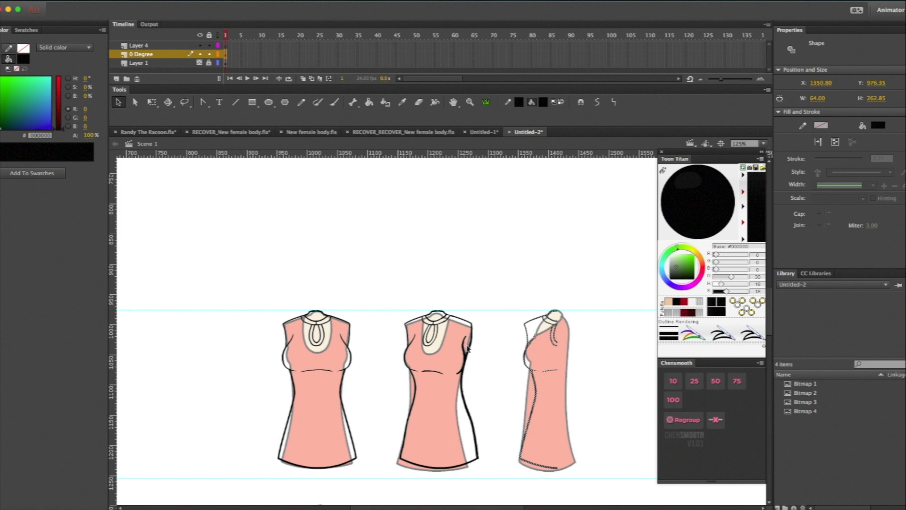
key(Right)
key(Right)
key(Right)
key(Right)
key(Right)
key(Right)
key(Right)
key(Right)
key(Left)
key(Left)
key(Left)
key(Left)
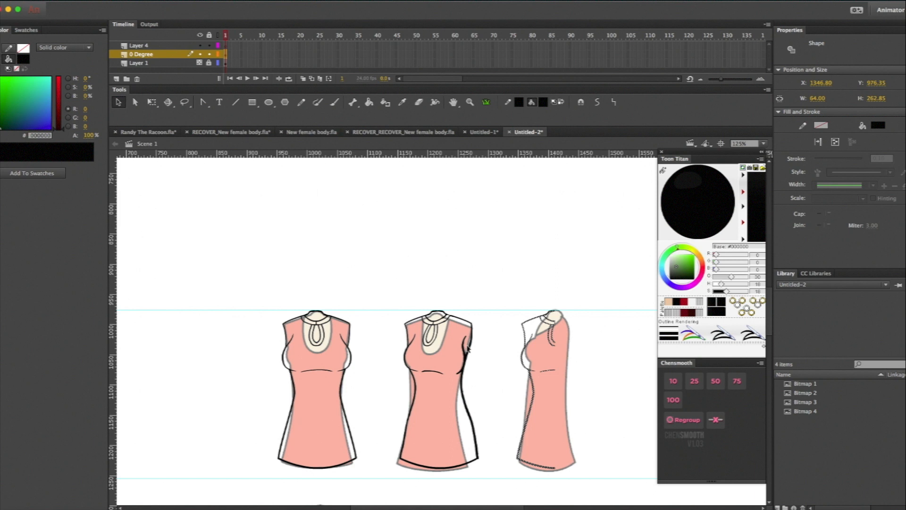
click(536, 423)
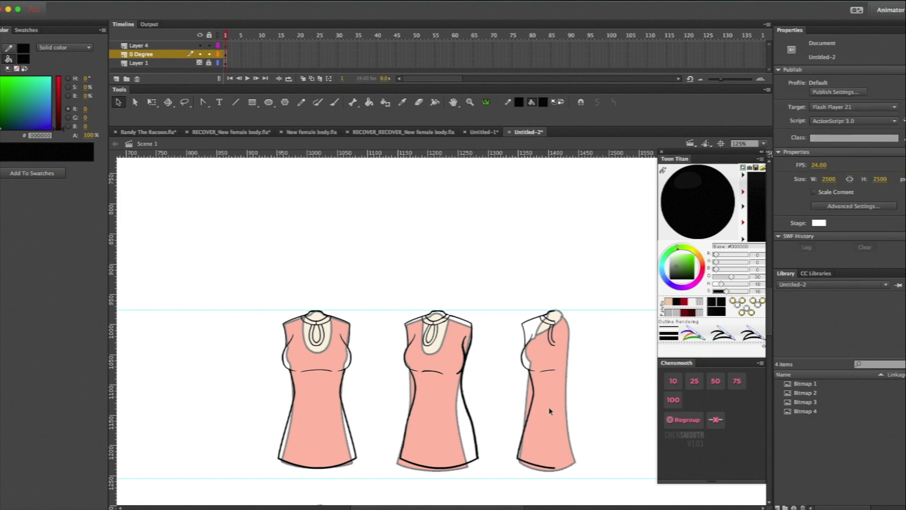
- Lasso the side-view blouse's front outline from below the bust to the hem and delete it
key(l)
mouse_move(526, 373)
mouse_down()
mouse_move(541, 381)
mouse_move(544, 421)
mouse_move(518, 455)
mouse_move(510, 432)
mouse_move(530, 366)
mouse_move(541, 366)
mouse_up()
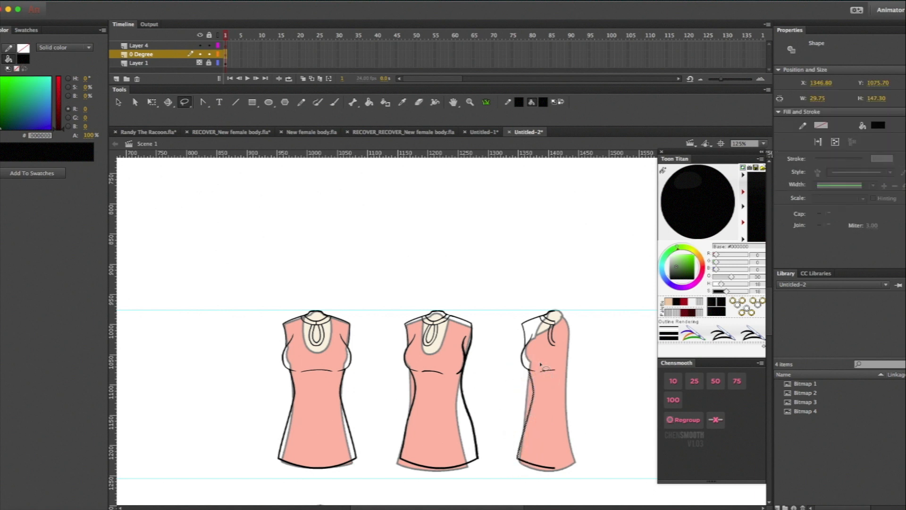
key(Delete)
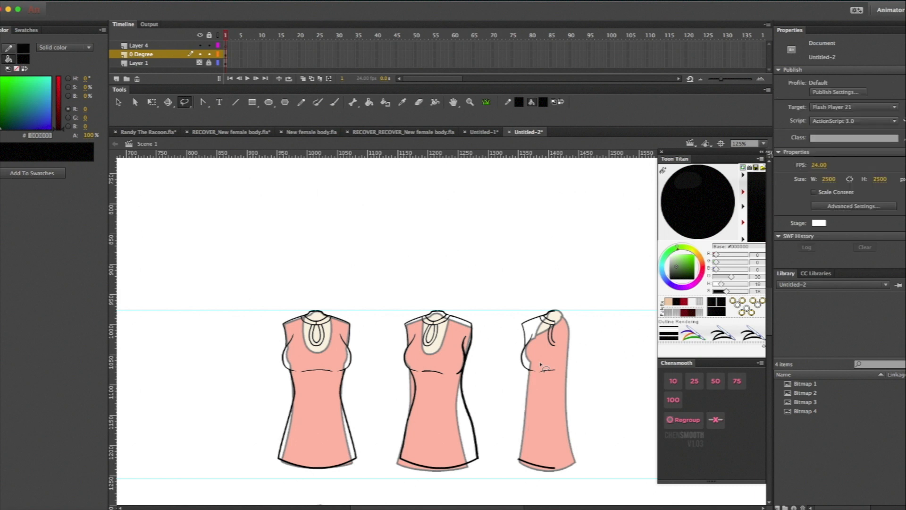
- Brush a curved front outline from below the bust to the hem of the side-view blouse, undoing and redrawing unsatisfactory strokes
key(b)
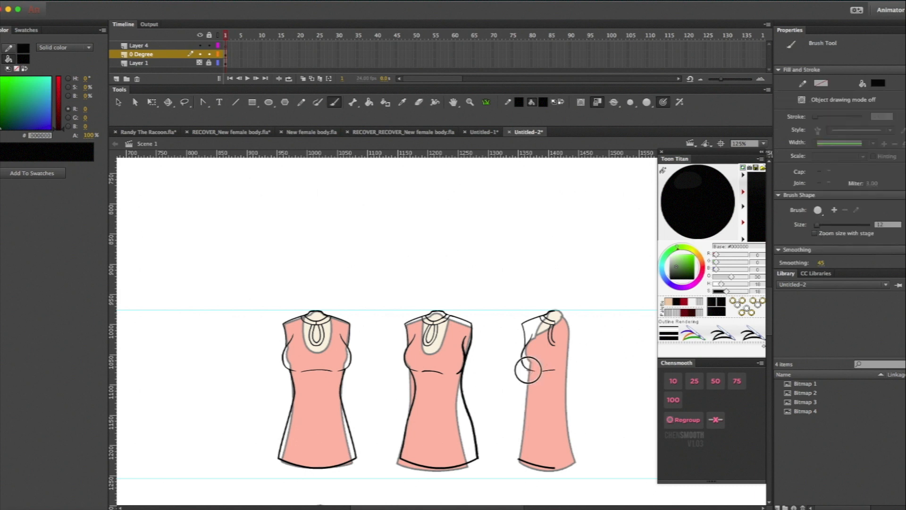
drag(532, 381, 519, 465)
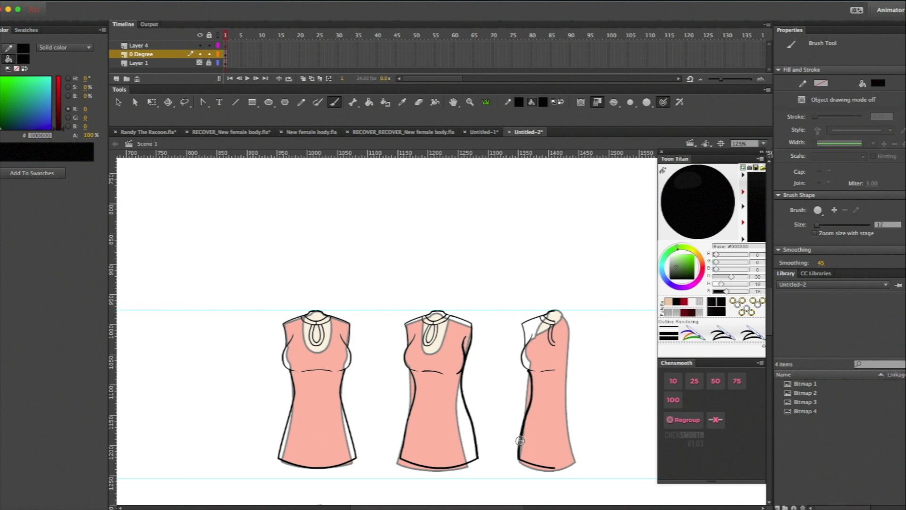
key(super+equal)
key(super+equal)
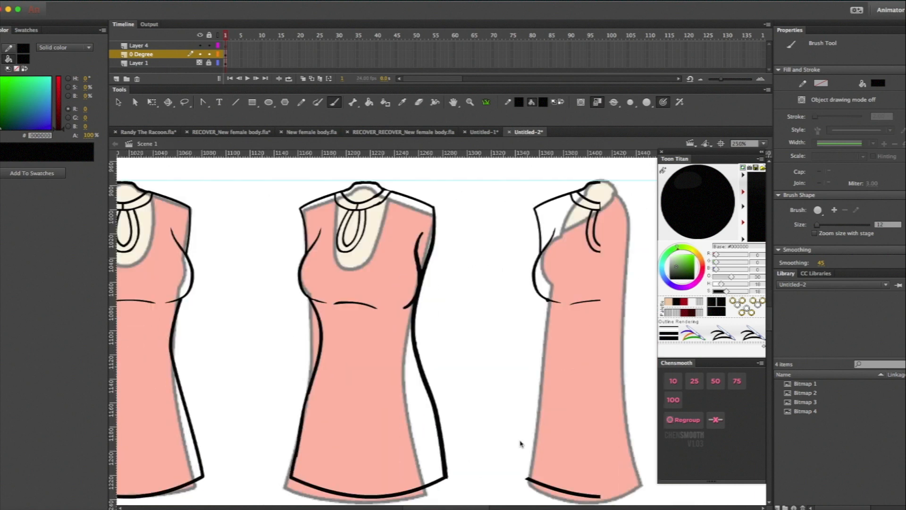
scroll(521, 443, right, 3)
scroll(521, 444, down, 2)
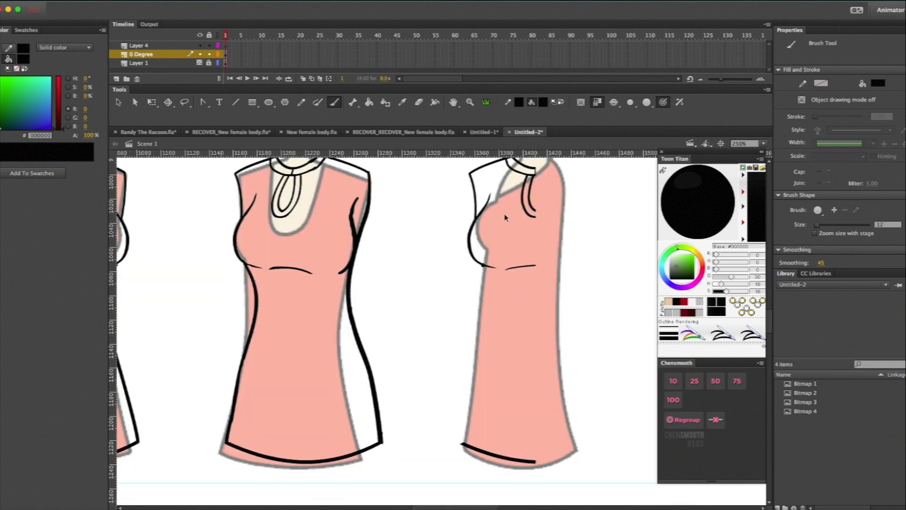
key(super+z)
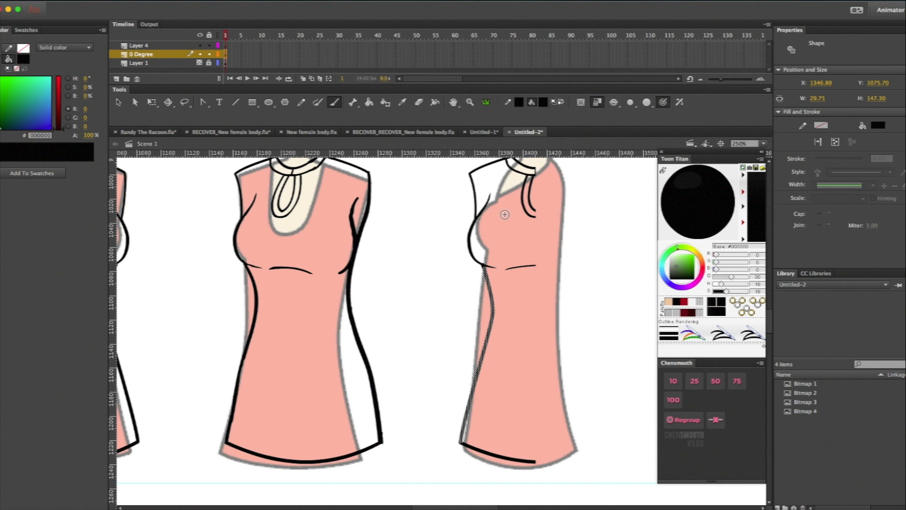
key(super+z)
mouse_move(482, 262)
mouse_down()
mouse_move(489, 283)
mouse_move(462, 442)
mouse_up()
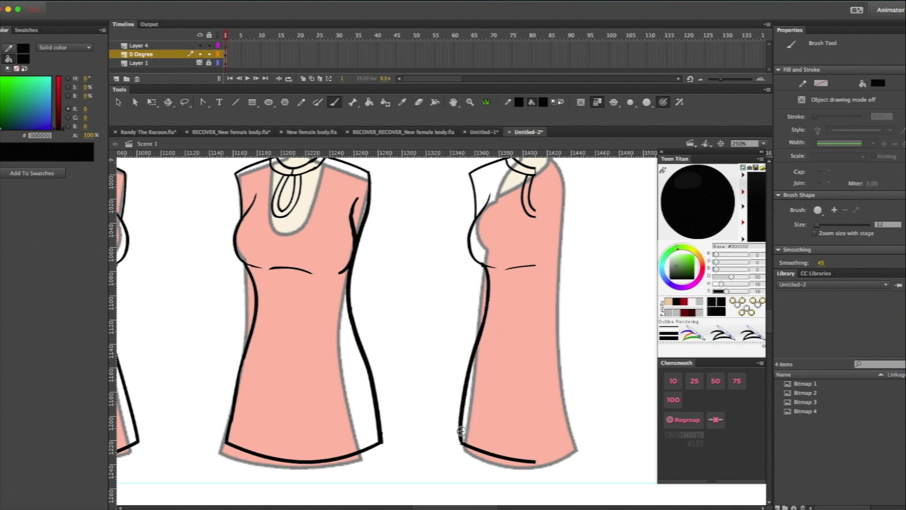
key(ctrl+z)
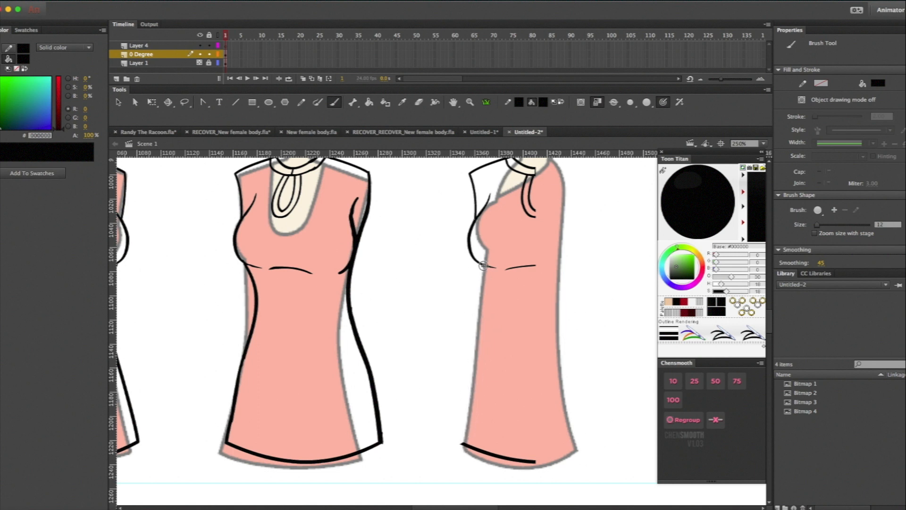
mouse_move(482, 265)
mouse_down()
mouse_move(490, 339)
mouse_move(463, 442)
mouse_up()
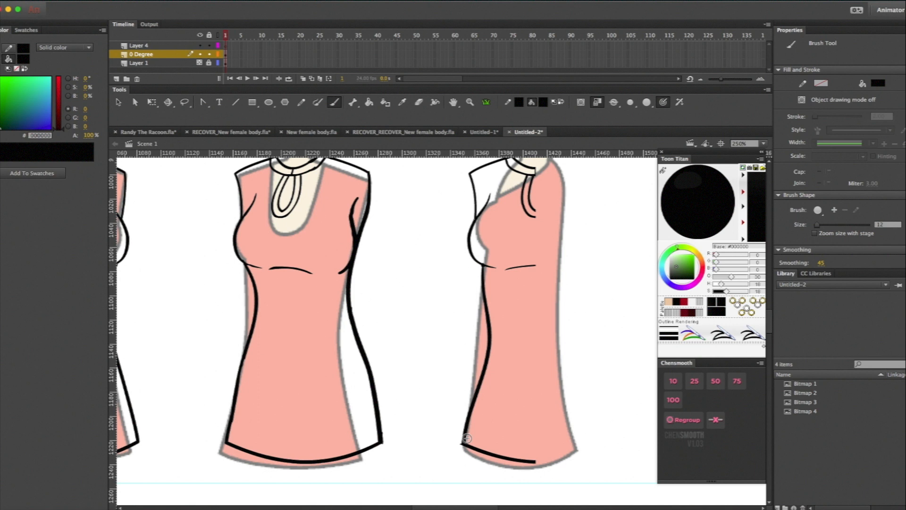
- Lasso and delete the side-view blouse's collar, keyhole, shoulder and upper armhole lines, and erase the leftover stub above the bust
scroll(467, 438, up, 4)
scroll(466, 438, right, 5)
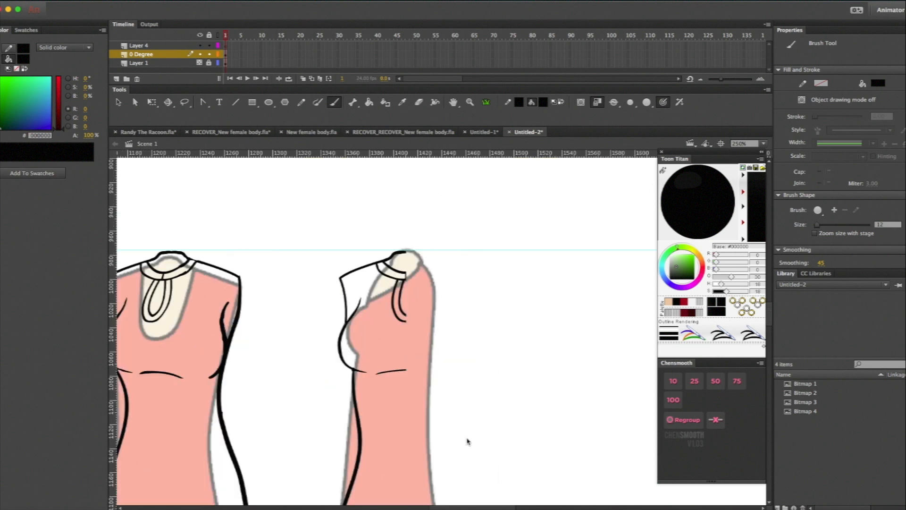
key(l)
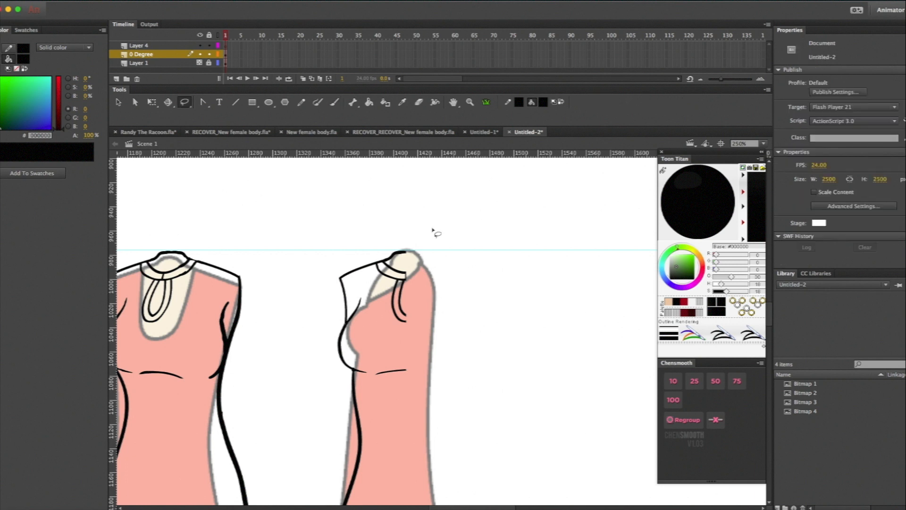
mouse_move(346, 328)
mouse_down()
mouse_move(362, 287)
mouse_move(385, 324)
mouse_move(437, 302)
mouse_move(413, 238)
mouse_move(350, 254)
mouse_move(329, 307)
mouse_move(354, 316)
mouse_up()
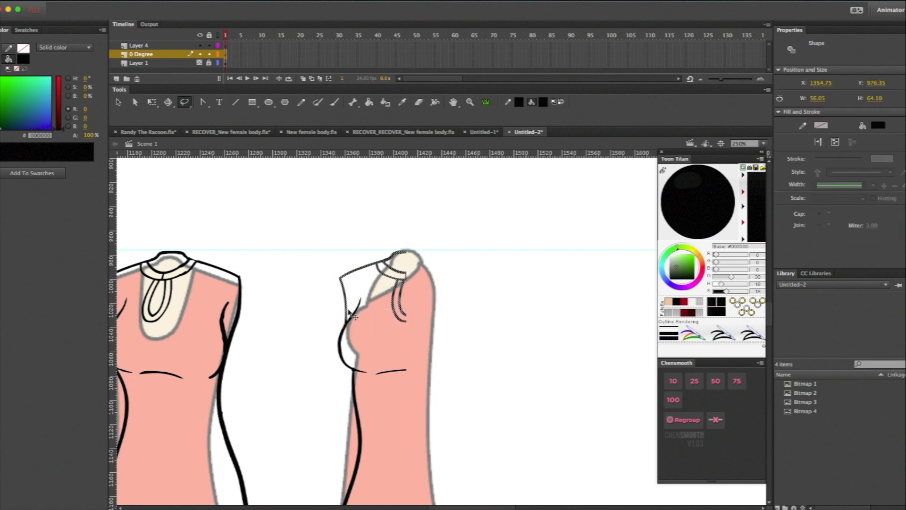
key(Delete)
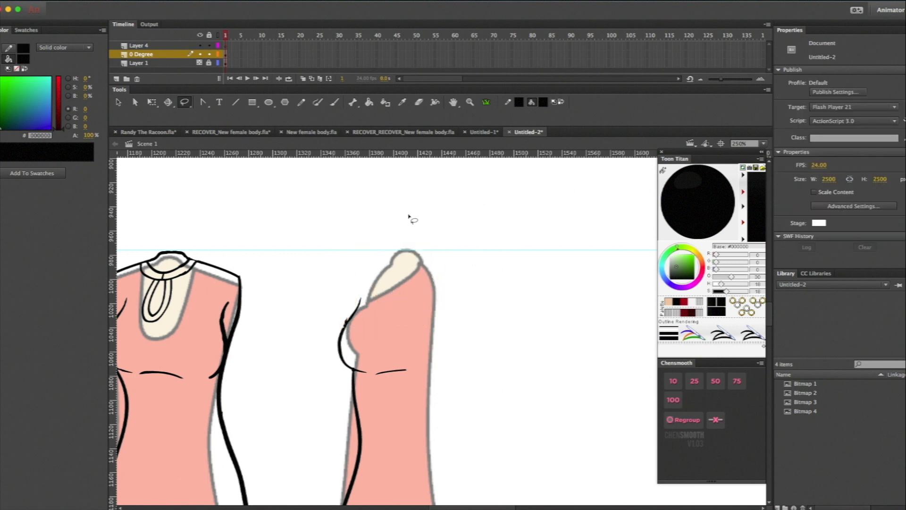
key(e)
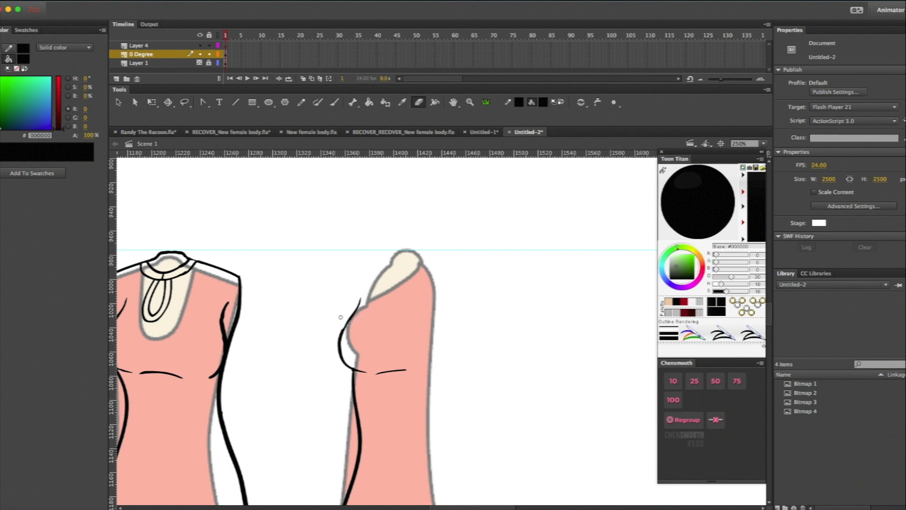
scroll(411, 334, right, 3)
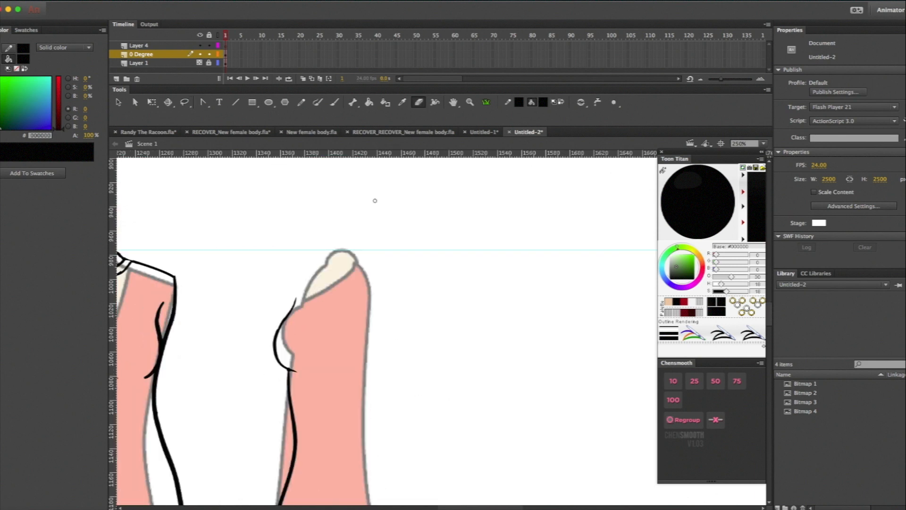
key(b)
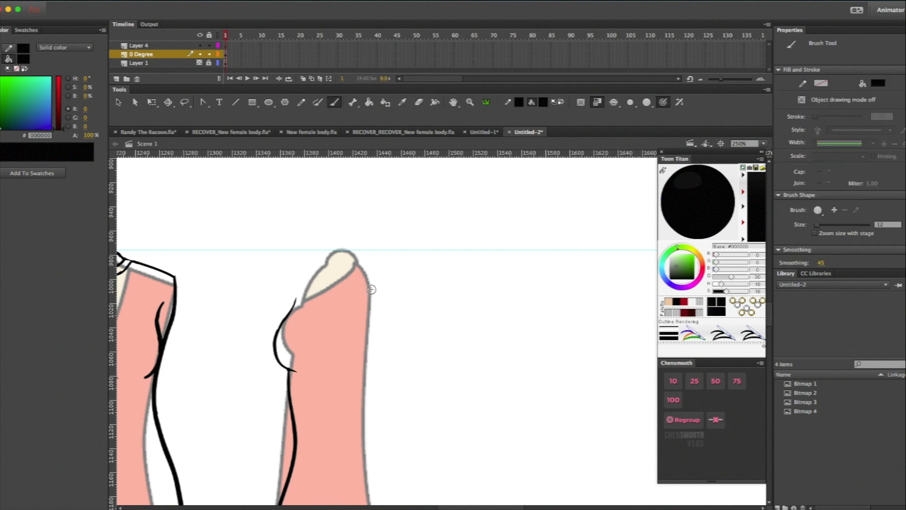
scroll(362, 241, down, 3)
scroll(362, 241, left, 3)
scroll(375, 241, right, 3)
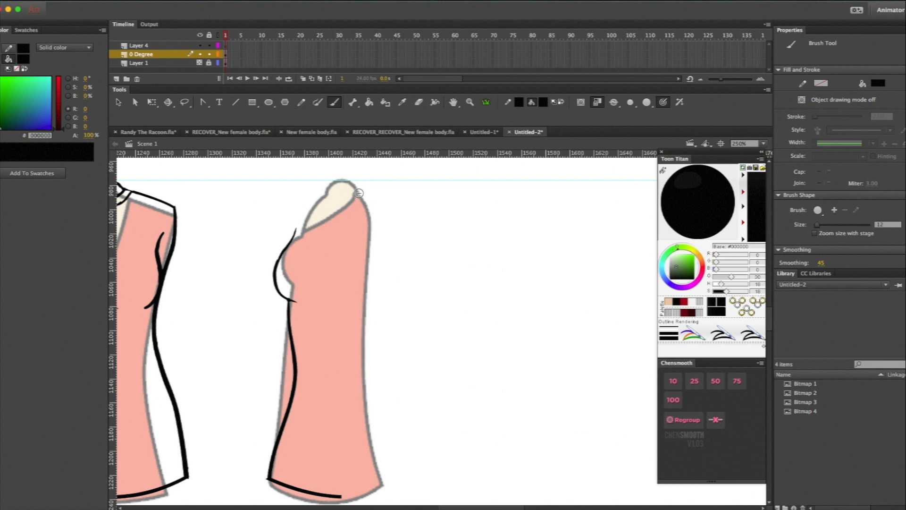
mouse_move(357, 193)
mouse_down()
mouse_move(387, 270)
mouse_move(366, 392)
mouse_move(383, 480)
mouse_up()
scroll(381, 477, down, 5)
scroll(381, 477, left, 2)
scroll(381, 477, up, 5)
scroll(382, 477, left, 3)
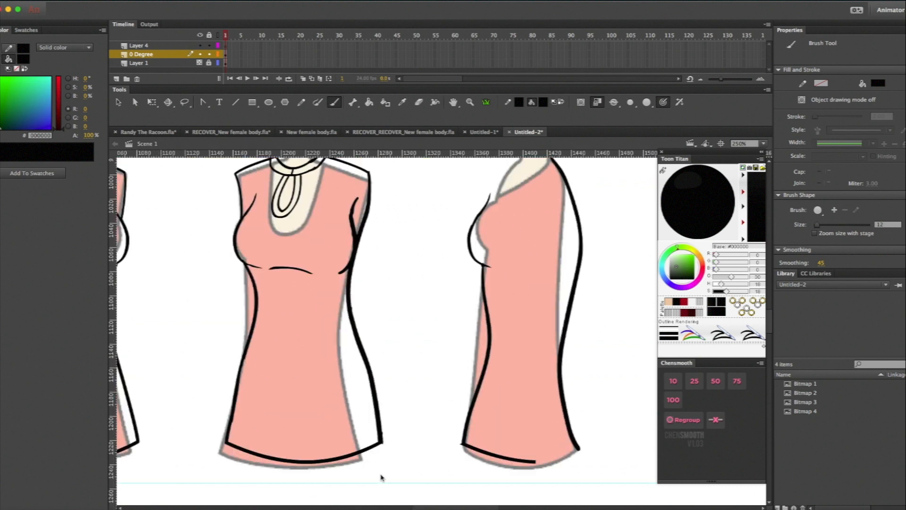
key(super+z)
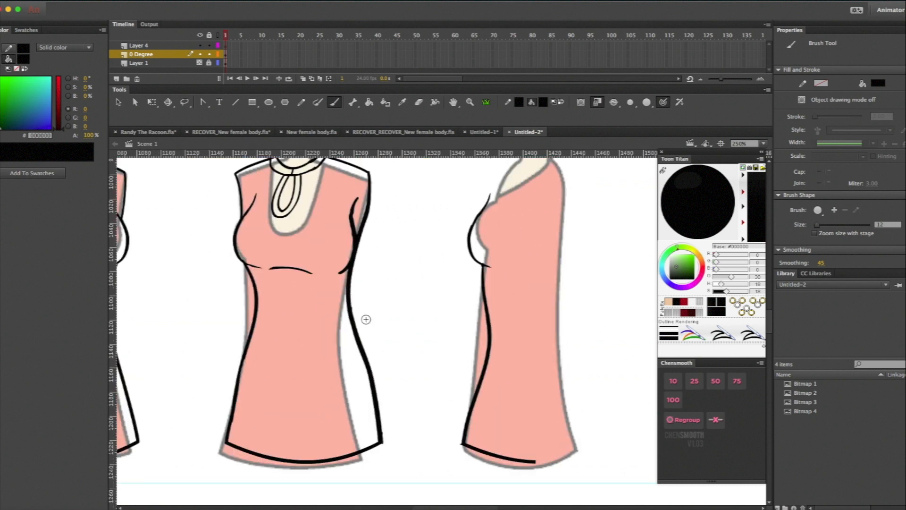
- Place a horizontal guide at waist height and brush the side-view blouse's back outline from waist to hem, undoing and redrawing it once
drag(354, 152, 360, 305)
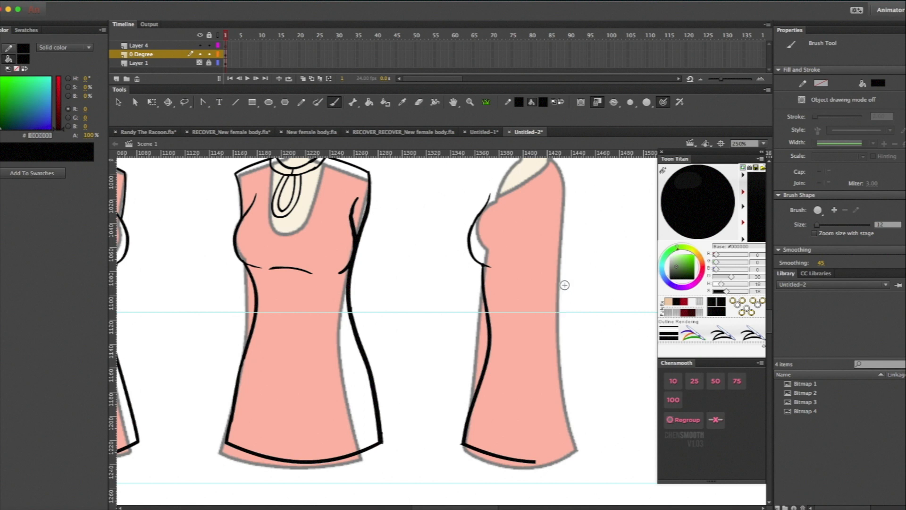
drag(558, 313, 585, 454)
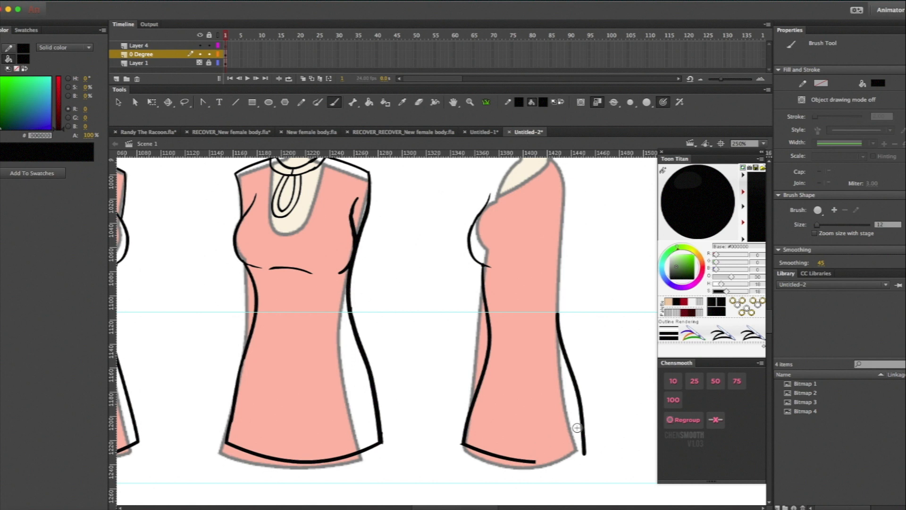
key(super+z)
mouse_move(559, 313)
mouse_down()
mouse_move(580, 395)
mouse_move(583, 449)
mouse_move(535, 460)
mouse_move(583, 451)
mouse_up()
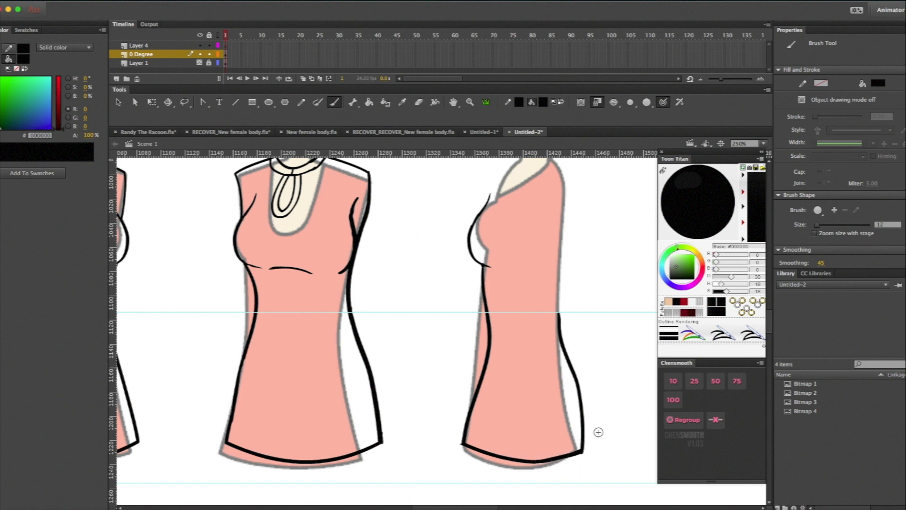
- Brush the side-view blouse's upper back from neck to waist guide, and the neck and chest outline down to the bust
scroll(587, 375, up, 5)
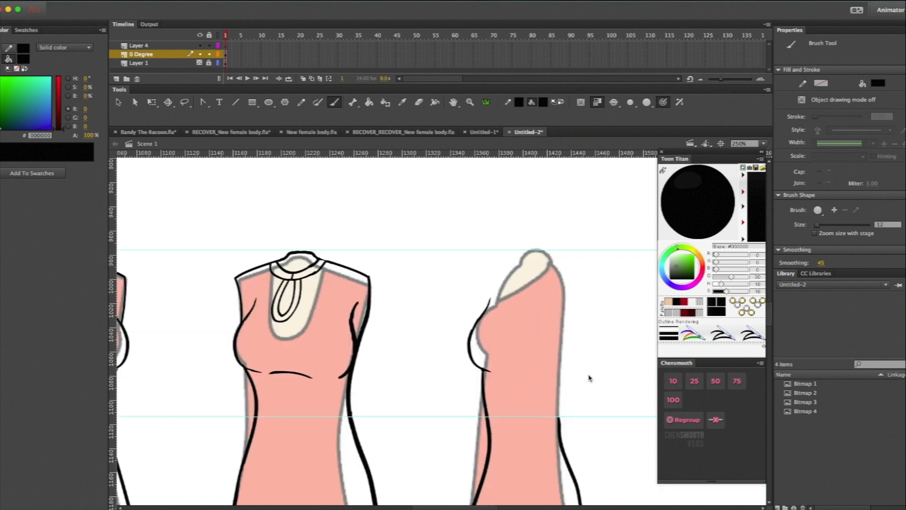
scroll(589, 378, down, 2)
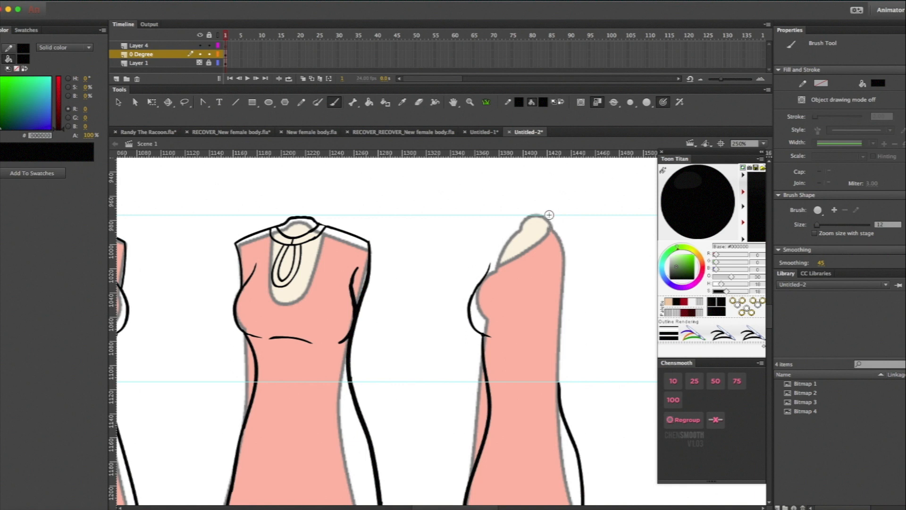
mouse_move(552, 227)
mouse_down()
mouse_move(574, 257)
mouse_move(579, 288)
mouse_move(560, 385)
mouse_up()
scroll(559, 389, down, 5)
scroll(560, 390, up, 2)
scroll(560, 389, up, 3)
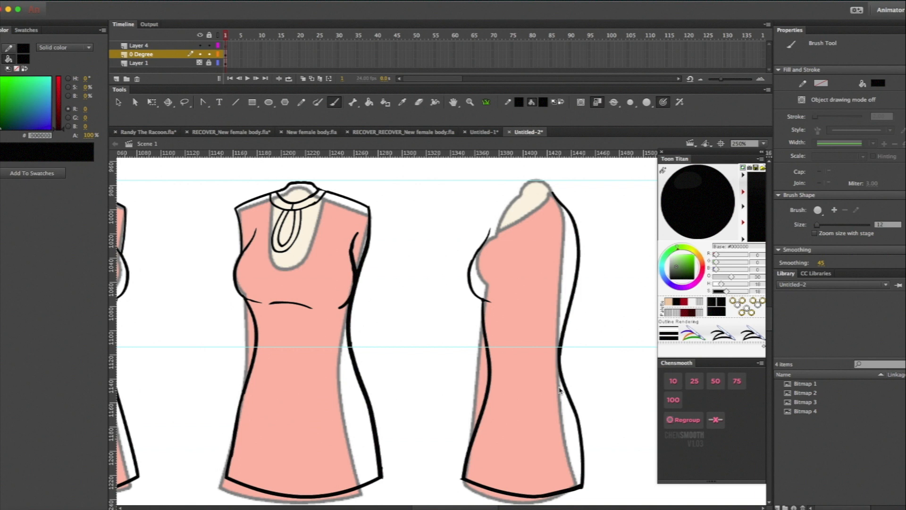
mouse_move(552, 190)
mouse_down()
mouse_move(519, 192)
mouse_move(487, 235)
mouse_up()
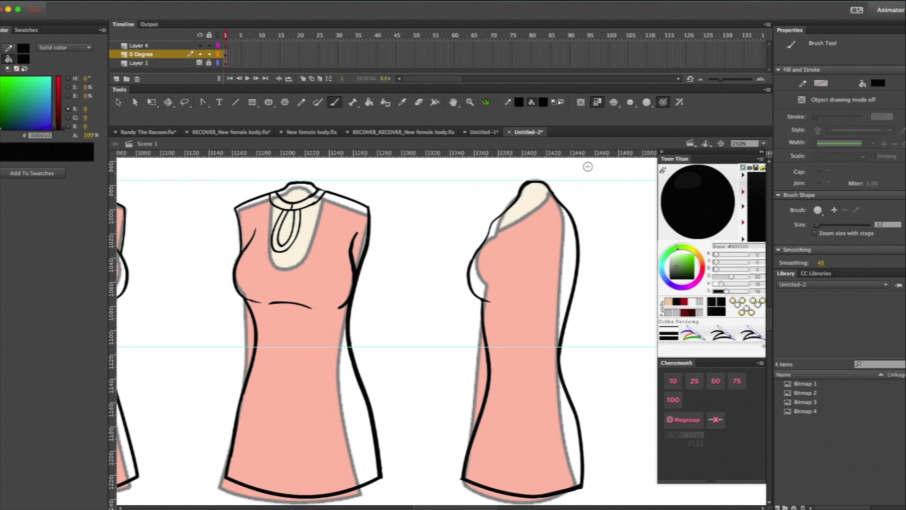
- Convert the side-view line work into a symbol named Side Angle and brush the collar lines on a new layer inside it
key(v)
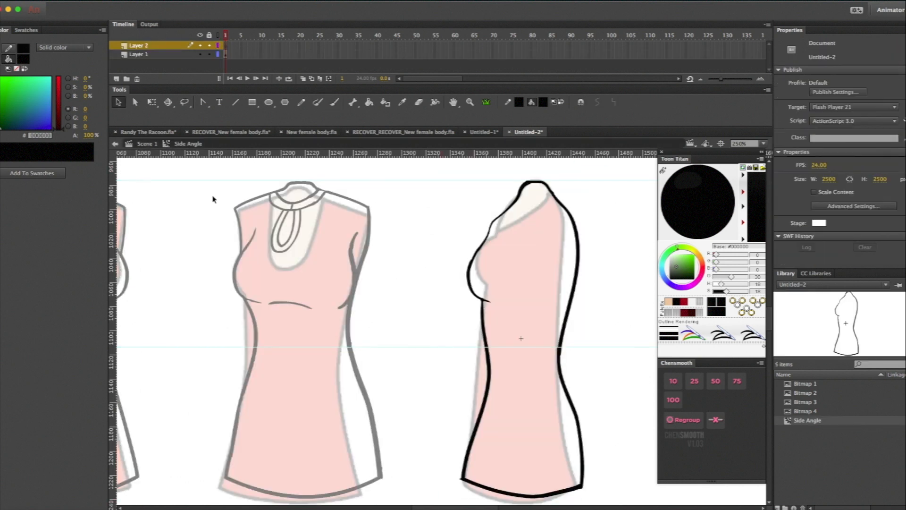
key(b)
drag(349, 154, 350, 253)
drag(349, 153, 350, 211)
drag(486, 240, 491, 253)
drag(496, 220, 491, 252)
drag(350, 154, 350, 247)
mouse_move(497, 219)
mouse_down()
mouse_move(492, 246)
mouse_move(552, 191)
mouse_move(522, 204)
mouse_move(551, 190)
mouse_up()
mouse_move(492, 244)
mouse_down()
mouse_move(521, 214)
mouse_move(486, 240)
mouse_up()
key(v)
click(503, 214)
key(Delete)
- Brush the foreshortened keyhole opening below the side-view collar and erase the overlapping stroke ends
key(b)
drag(513, 206, 484, 243)
key(e)
drag(518, 215, 487, 246)
key(b)
mouse_move(522, 211)
mouse_down()
mouse_move(503, 238)
mouse_move(521, 215)
mouse_up()
key(e)
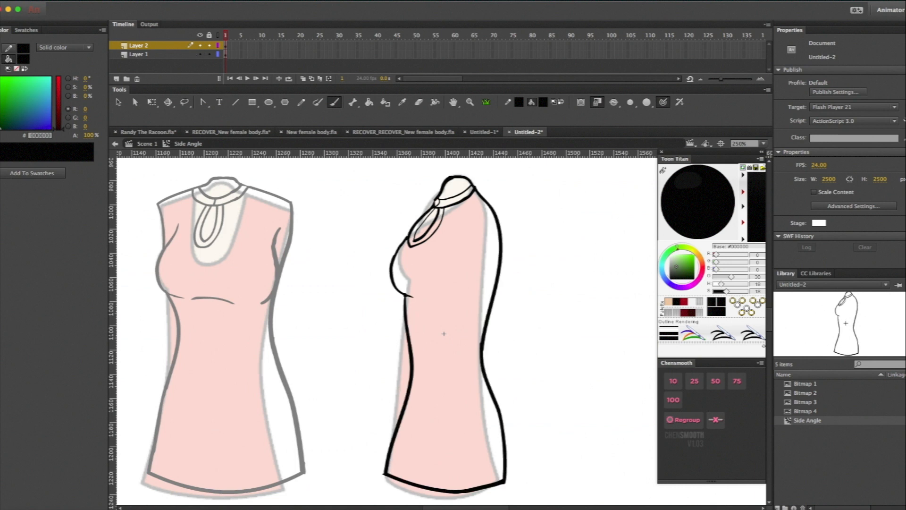
- Brush a curved under-bust line on the side-view blouse, then return to Scene 1 and show the Layer 1 template
key(e)
mouse_move(421, 295)
mouse_down()
mouse_move(463, 274)
mouse_move(429, 285)
mouse_move(492, 286)
mouse_up()
drag(438, 234, 435, 239)
key(b)
scroll(425, 229, down, 10)
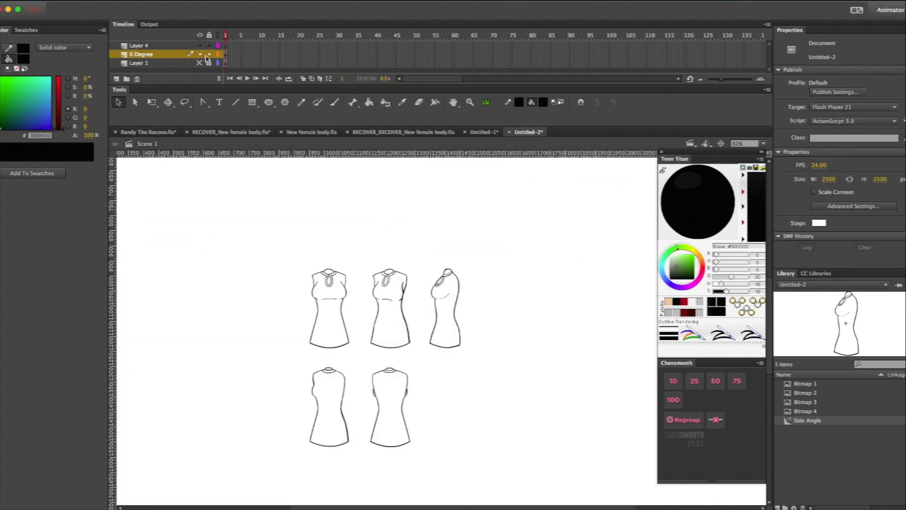
click(200, 64)
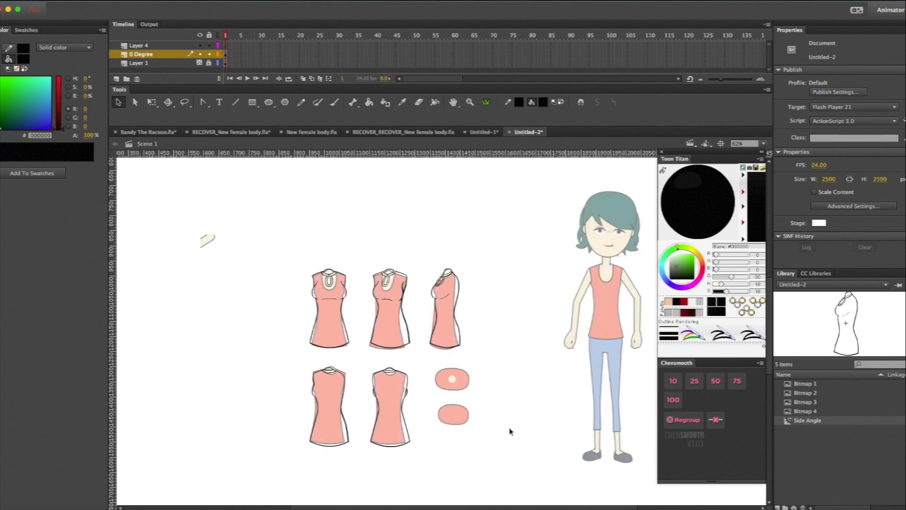
- Draw an oval about 117 by 79 px over the upper top-view torso template and delete its black fill
key(super+equal)
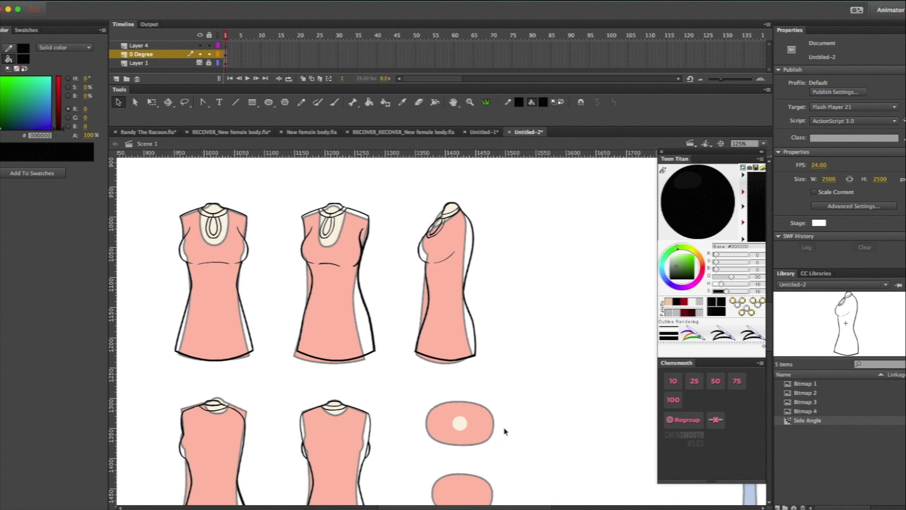
scroll(504, 431, down, 5)
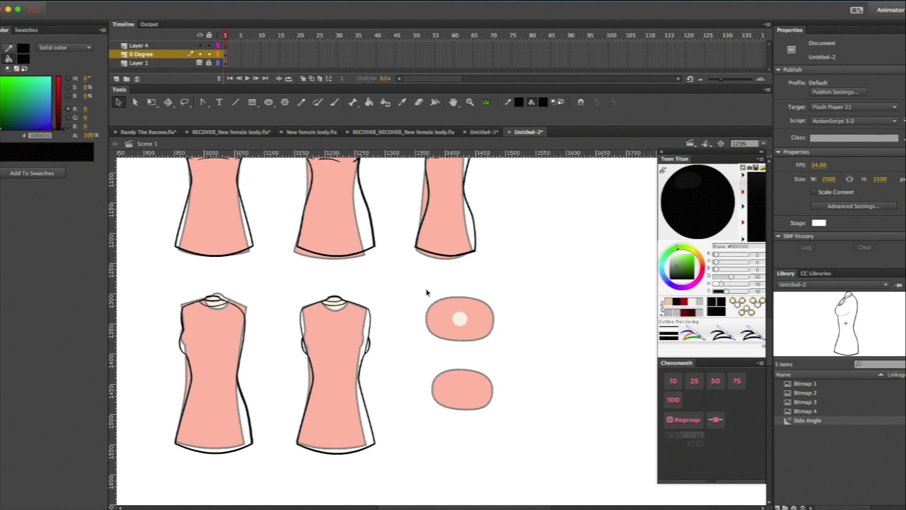
click(268, 101)
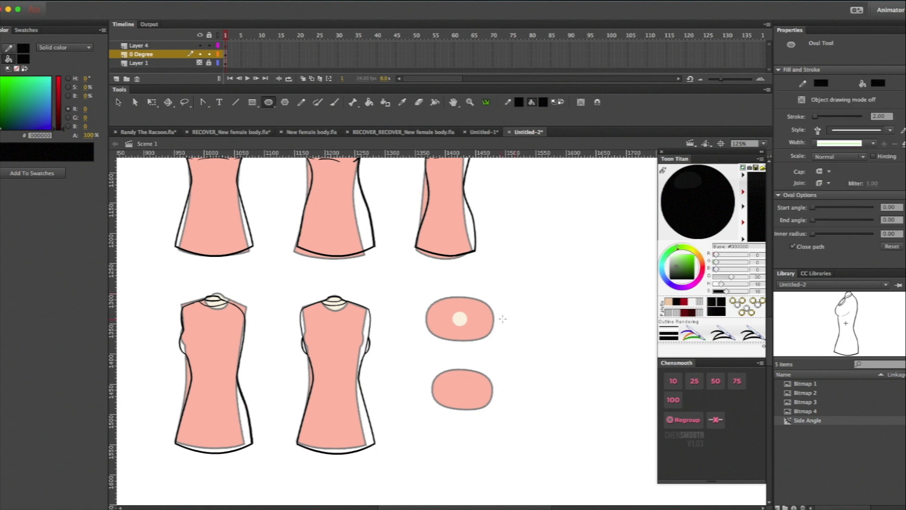
drag(424, 297, 496, 344)
key(v)
click(459, 312)
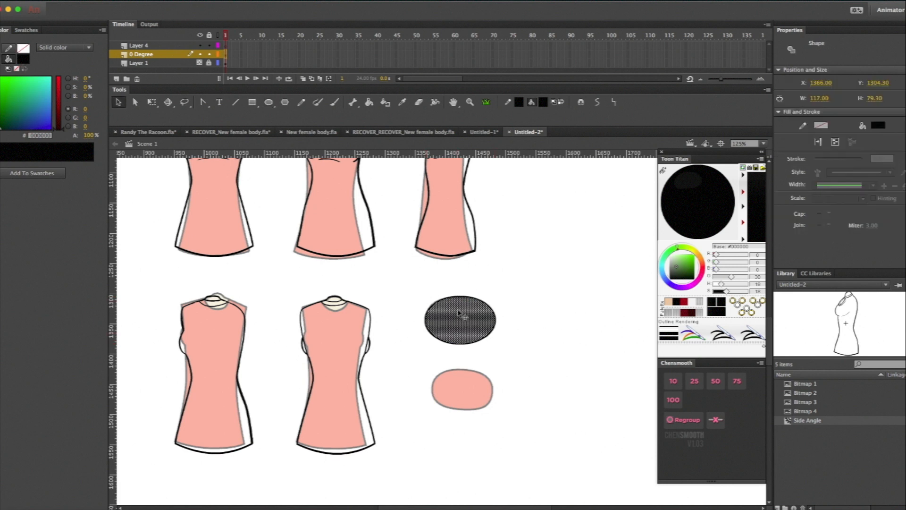
key(Delete)
- Reshape the oval outline's lower and side edges to follow the rounded torso template
drag(453, 348, 453, 342)
drag(494, 320, 495, 320)
drag(426, 324, 428, 325)
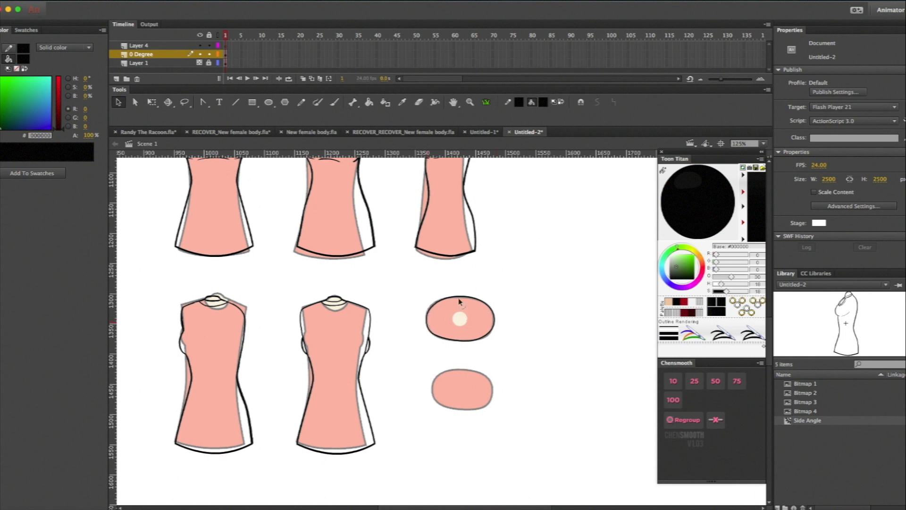
- Draw a small circle over the neck hole of the top-view template and delete its black fill
click(269, 102)
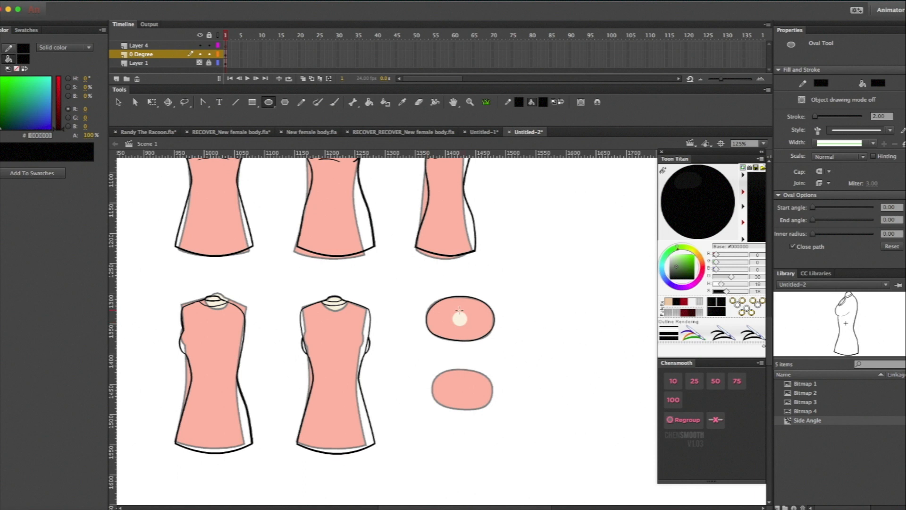
drag(452, 311, 468, 325)
key(v)
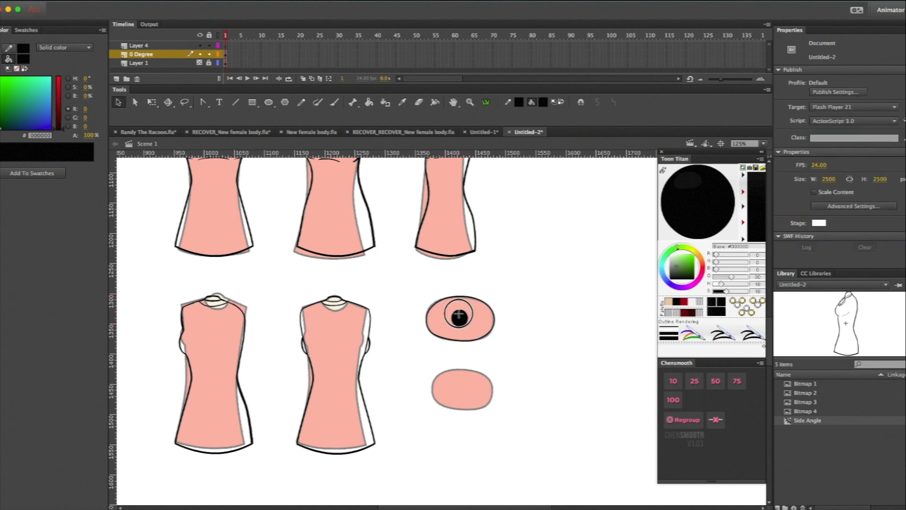
click(461, 318)
key(Delete)
- Scale the small circle's outline down slightly to fit the neck hole
key(z)
drag(444, 303, 473, 333)
key(v)
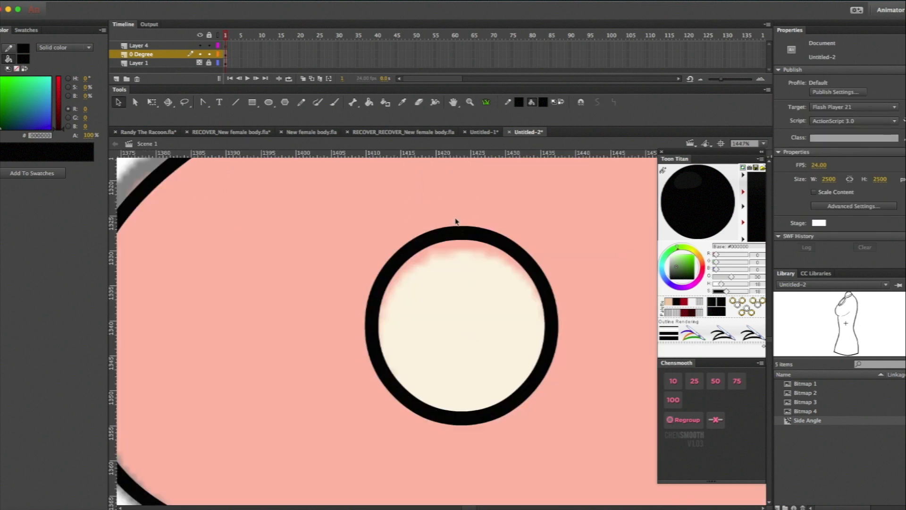
click(456, 232)
key(q)
drag(553, 232, 547, 245)
click(532, 217)
- Bend the lower edge of the outer oval to match the torso template more closely
key(super+minus)
key(super+minus)
key(super+minus)
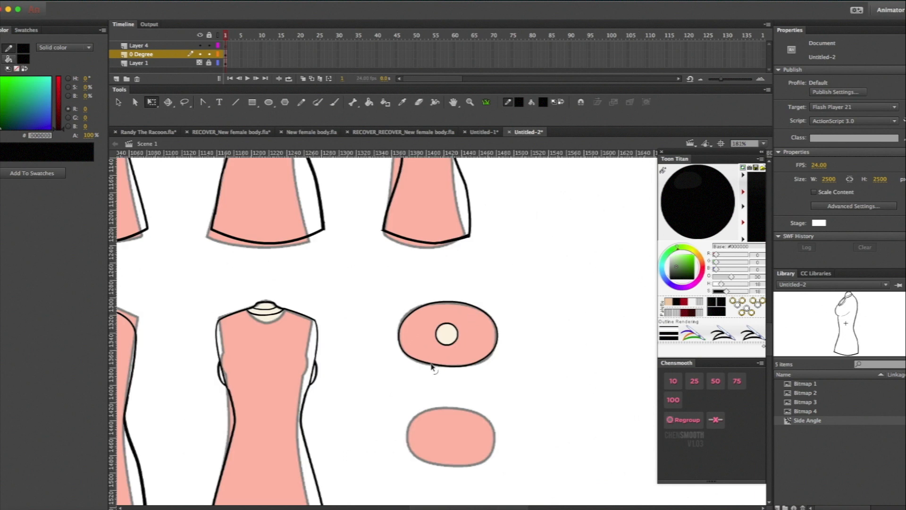
drag(435, 366, 432, 365)
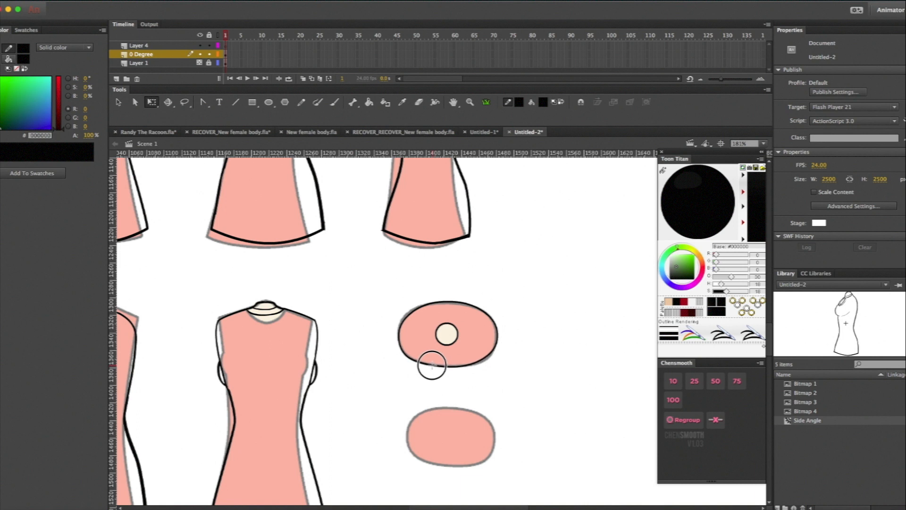
- Duplicate the outer oval outline onto the lower oval template, at X 1371.45, Y 1418.15
click(477, 363)
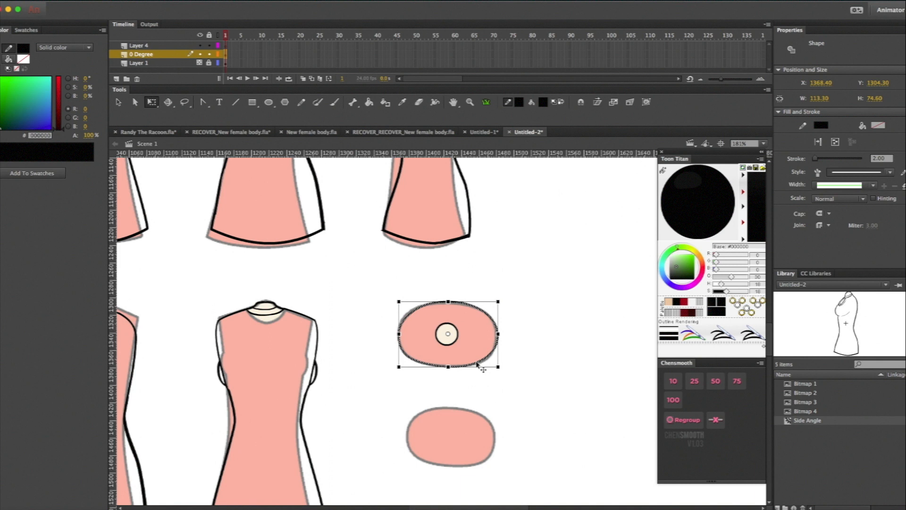
drag(478, 364, 455, 449)
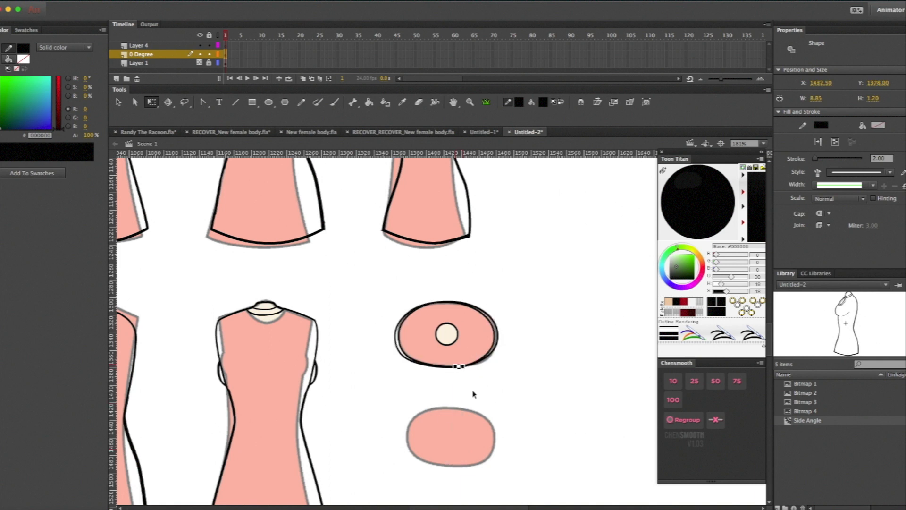
double_click(491, 366)
drag(481, 367, 488, 457)
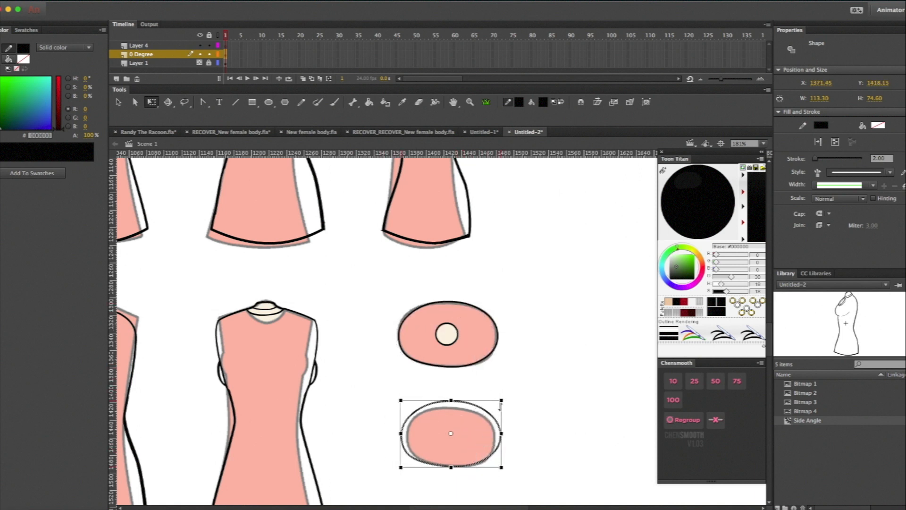
- Scale the copied oval to about 98.65 by 64.95 px and nudge it down to Y 1425.20
drag(501, 401, 496, 405)
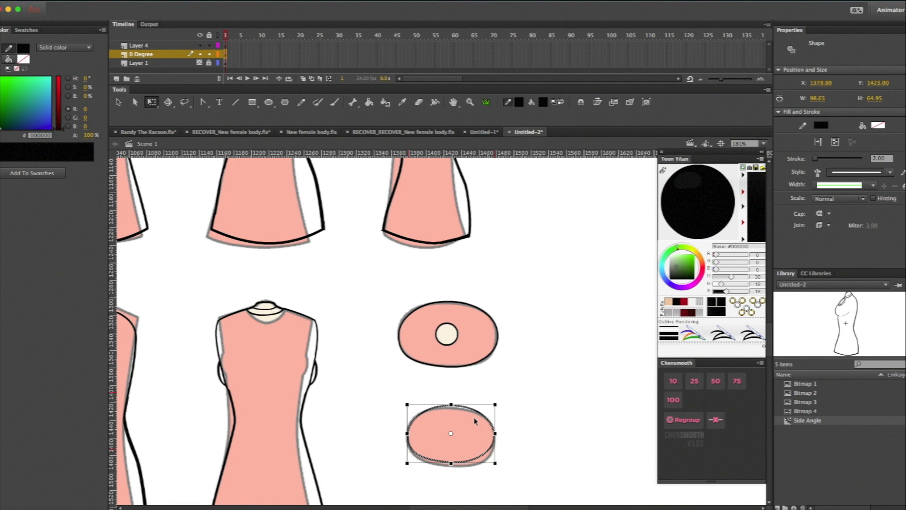
key(Down)
key(Down)
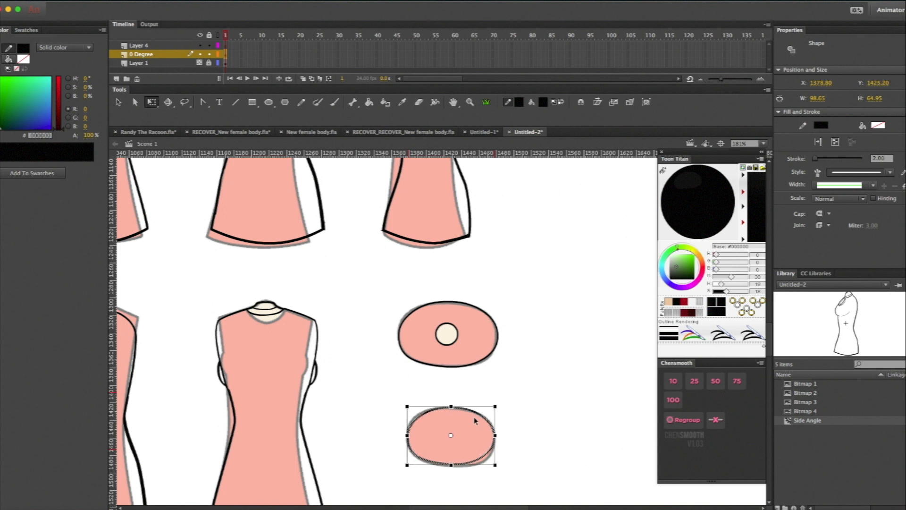
- Reshape the copied oval's lower and upper curves to follow the lower template shape
click(478, 475)
drag(477, 462, 480, 464)
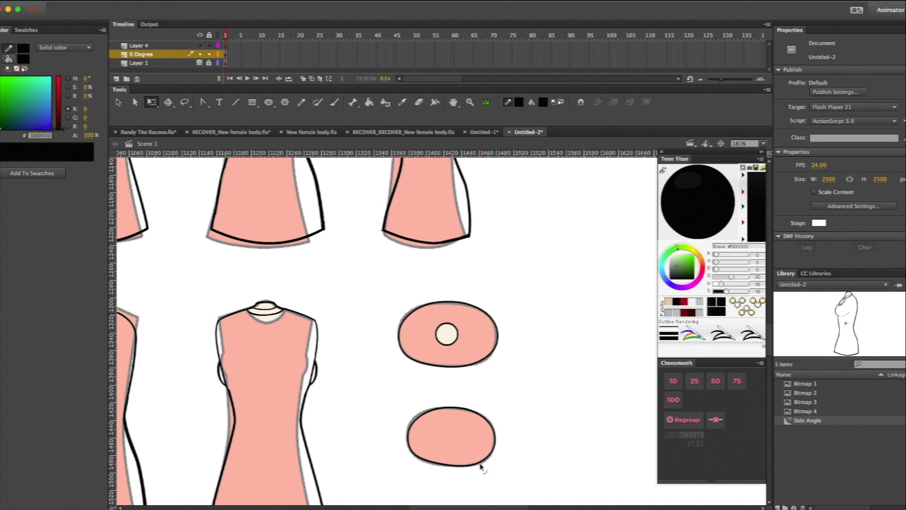
drag(423, 416, 420, 416)
scroll(451, 347, up, 5)
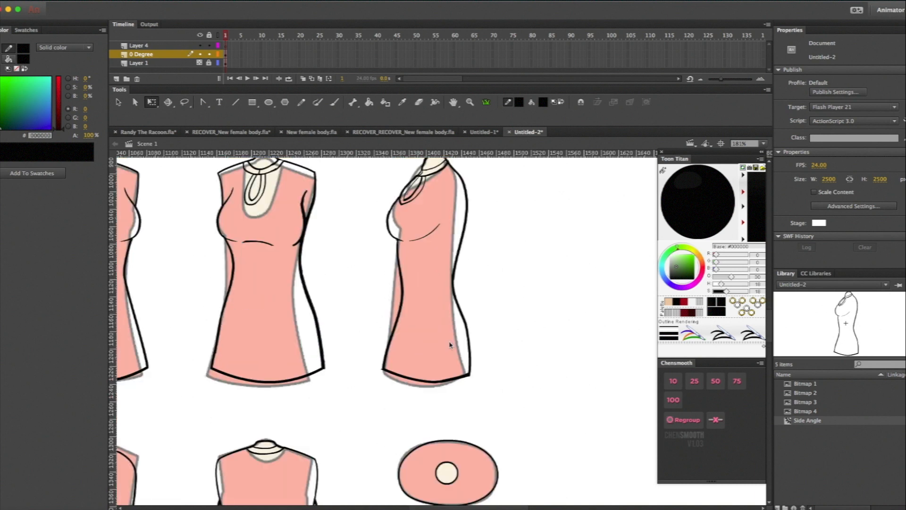
scroll(340, 257, up, 1)
scroll(293, 243, left, 3)
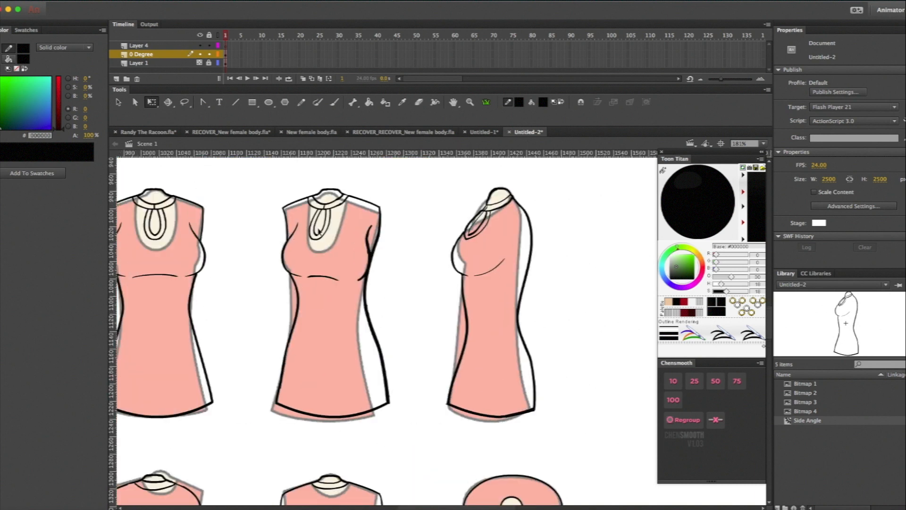
scroll(162, 225, down, 1)
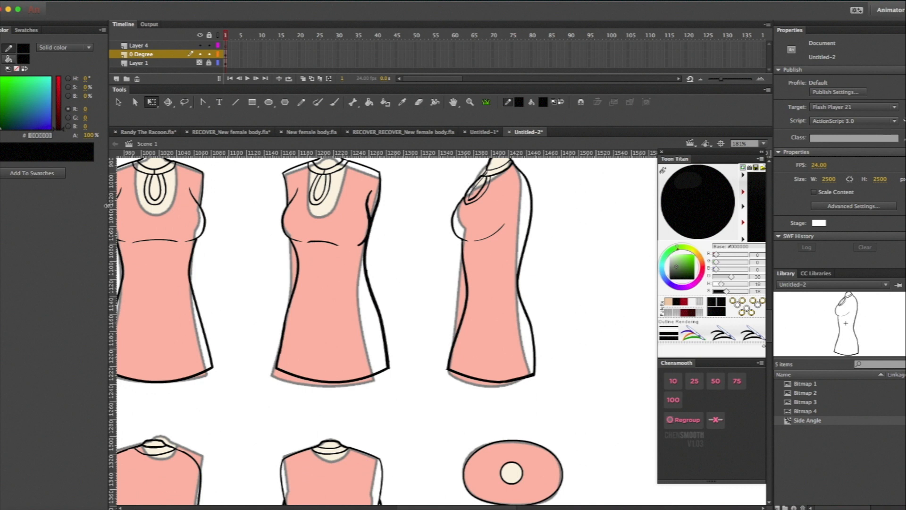
- Copy the front blouse's collar and keyhole lines and paste them beside the upper oval
scroll(155, 187, down, 2)
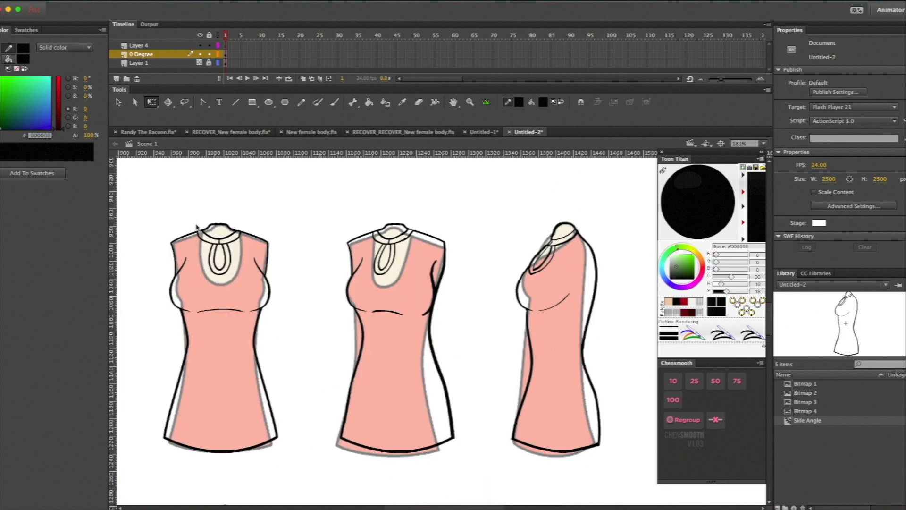
drag(184, 207, 247, 290)
scroll(247, 290, down, 7)
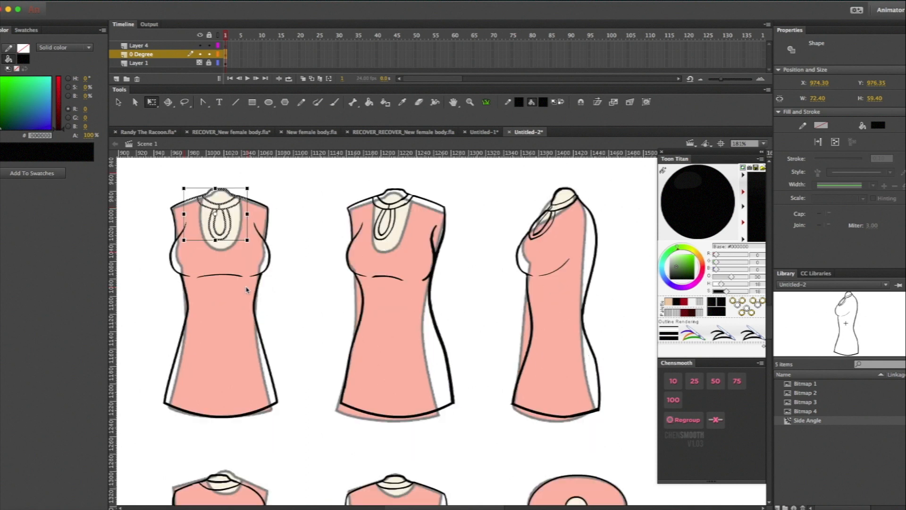
scroll(247, 293, right, 8)
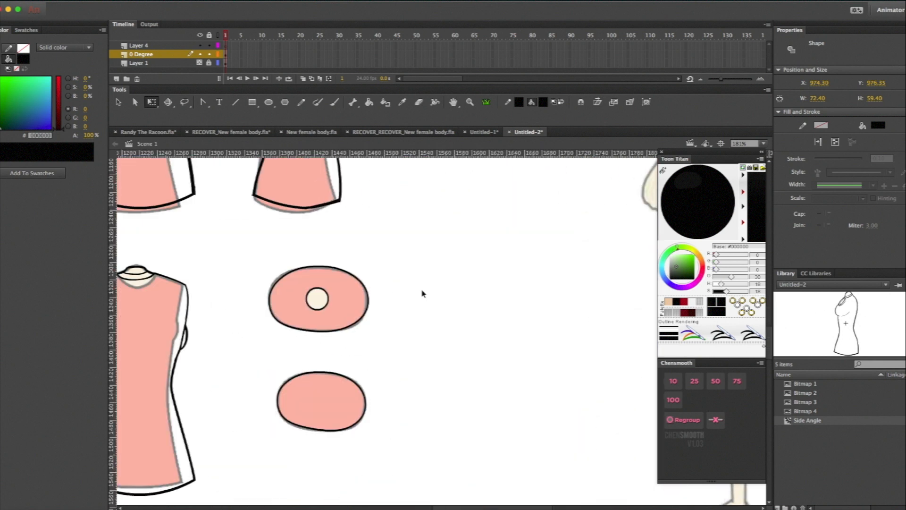
click(422, 294)
key(ctrl+v)
drag(443, 329, 428, 302)
click(475, 272)
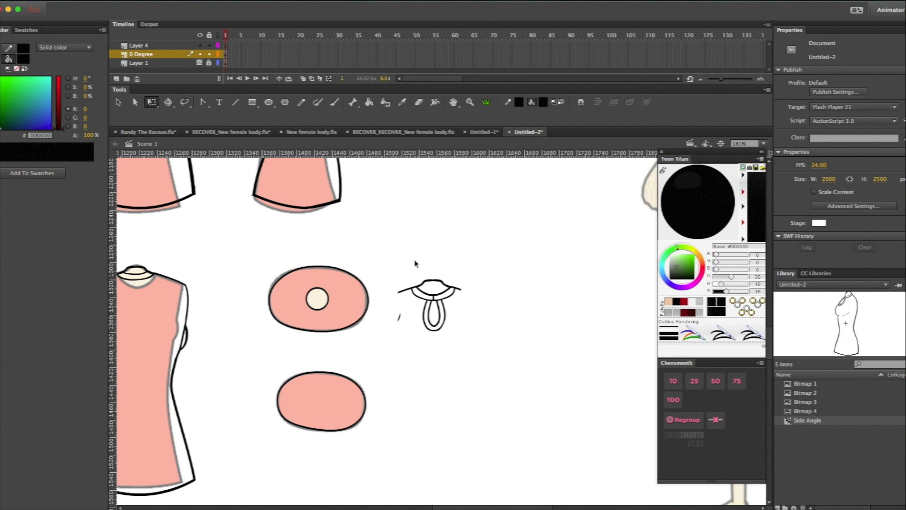
- Lasso and delete the back collar, shoulder scraps and stray mark from the pasted neckline, keeping the front collar and keyhole
key(l)
mouse_move(403, 329)
mouse_down()
mouse_move(411, 295)
mouse_move(465, 297)
mouse_move(418, 270)
mouse_move(414, 338)
mouse_up()
key(Delete)
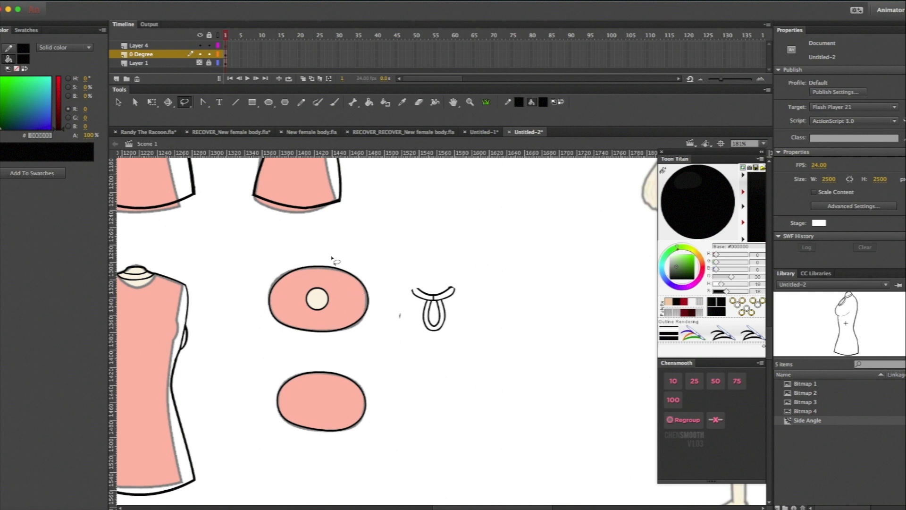
key(v)
drag(390, 304, 411, 334)
- Scale the collar and keyhole to about 28.85 by 29.50 px and centre them below the neck circle at X 1408.70, Y 1349.05
drag(399, 279, 482, 374)
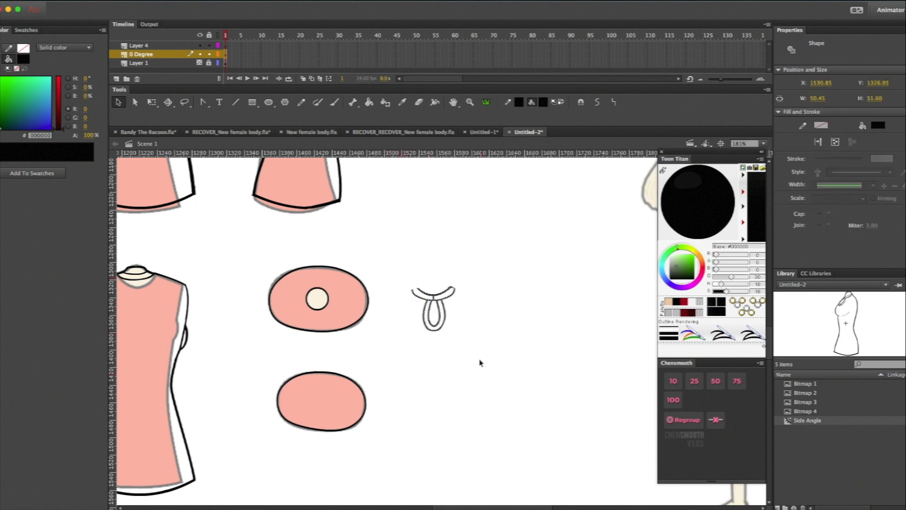
key(q)
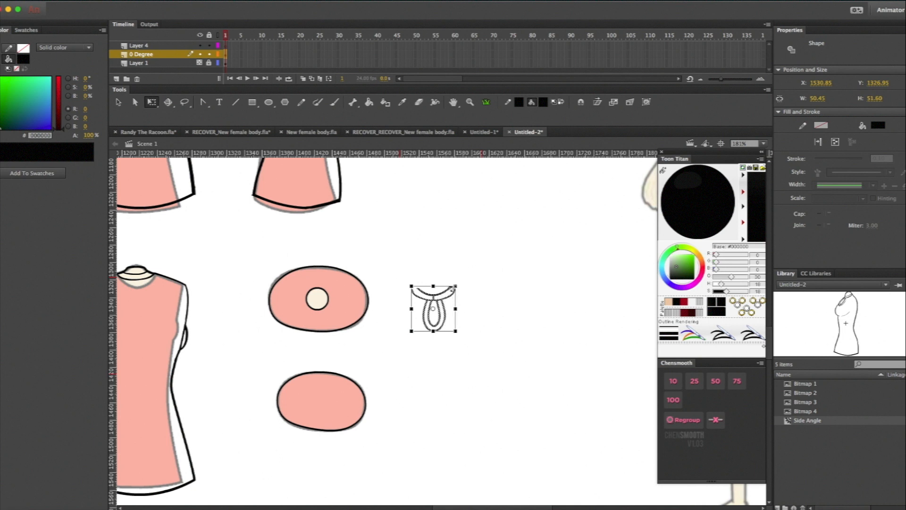
drag(456, 285, 326, 317)
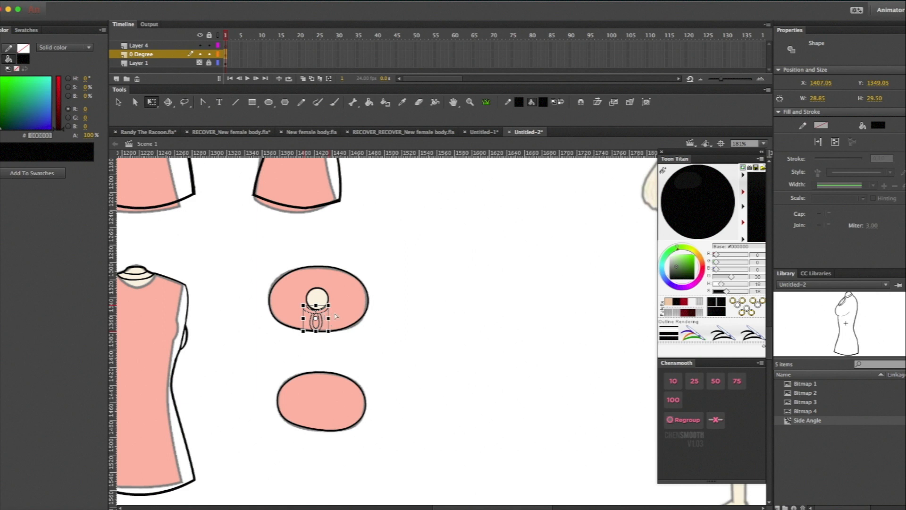
key(super+equal)
key(super+equal)
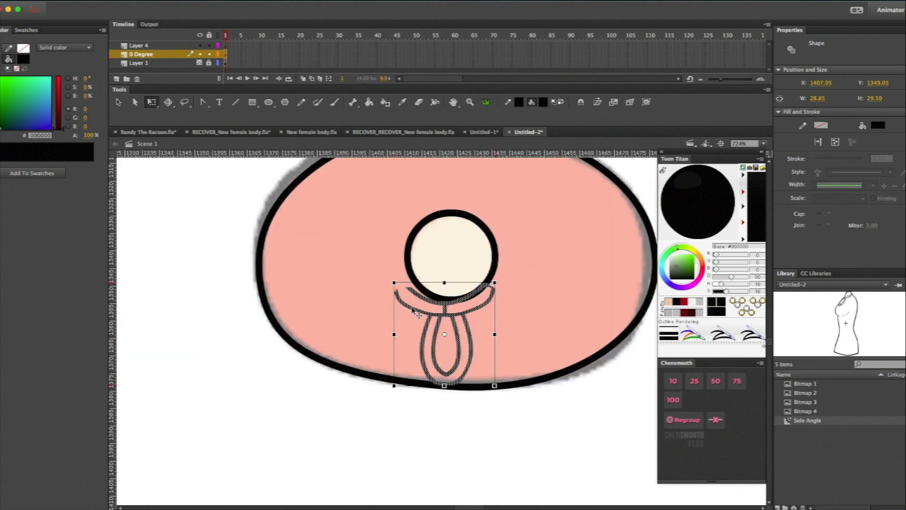
click(429, 301)
drag(429, 302, 434, 305)
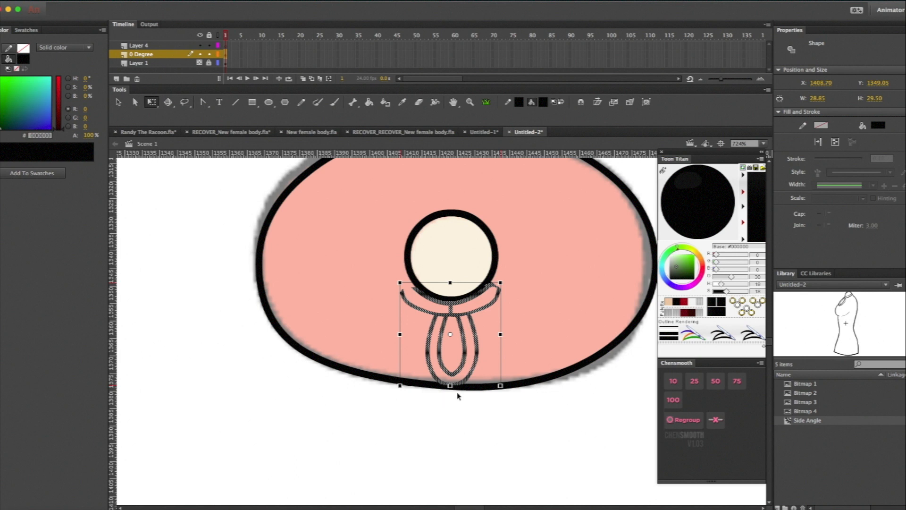
- Stretch the collar and keyhole vertically to about 36.60 px high so the keyhole extends past the oval's lower edge
drag(451, 387, 451, 405)
drag(448, 282, 451, 276)
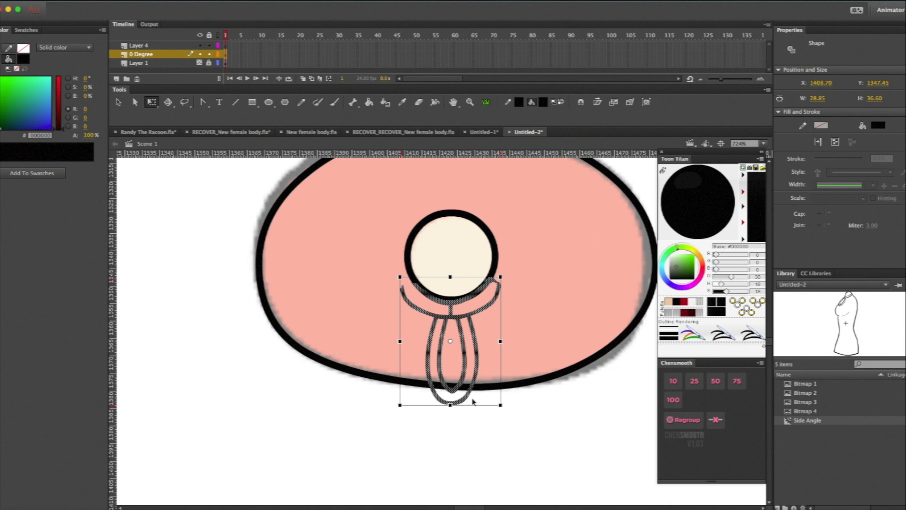
click(471, 423)
- Delete the segments of the oval outline that cross the keyhole
click(451, 387)
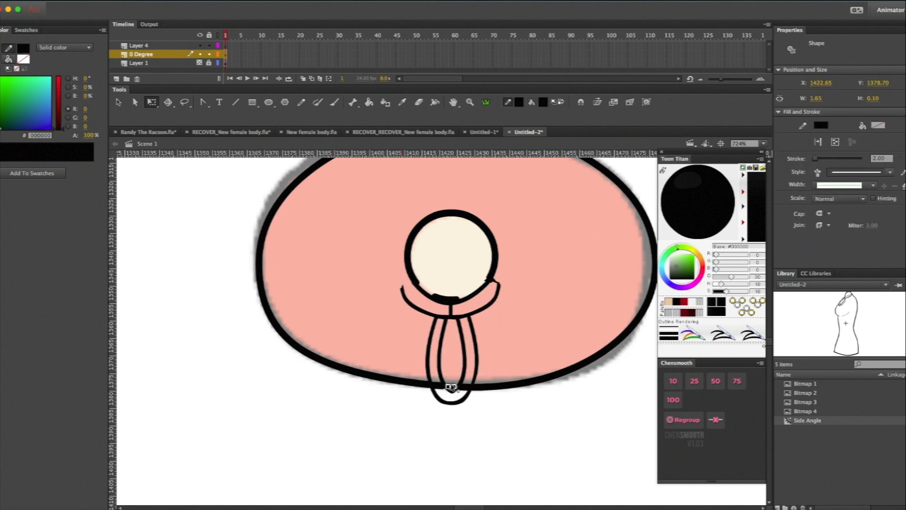
key(Delete)
click(440, 386)
key(Delete)
click(467, 388)
key(Delete)
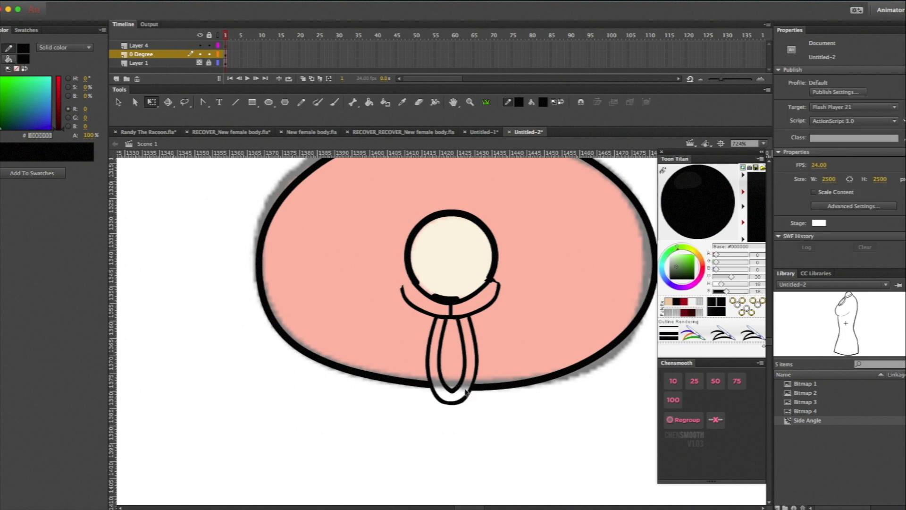
click(473, 388)
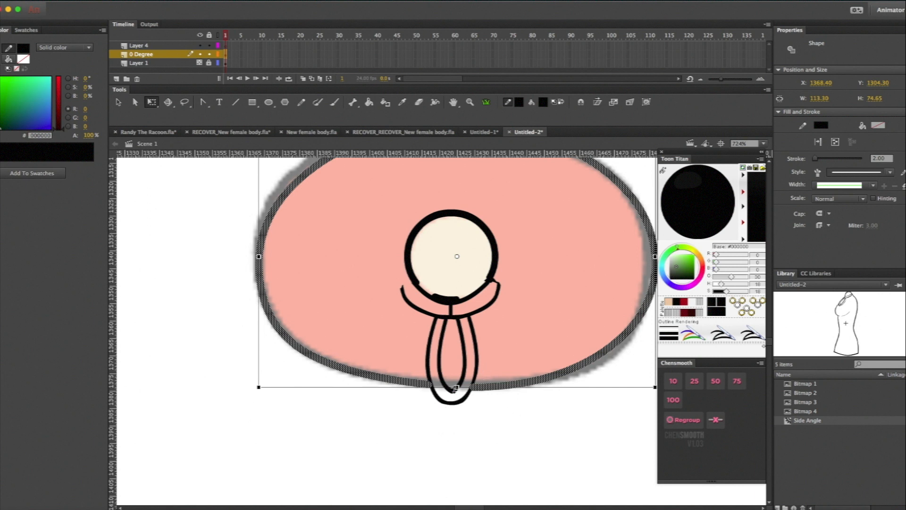
click(496, 426)
- Copy the bust area from the front blouse and paste it by the top view oval
scroll(495, 426, left, 15)
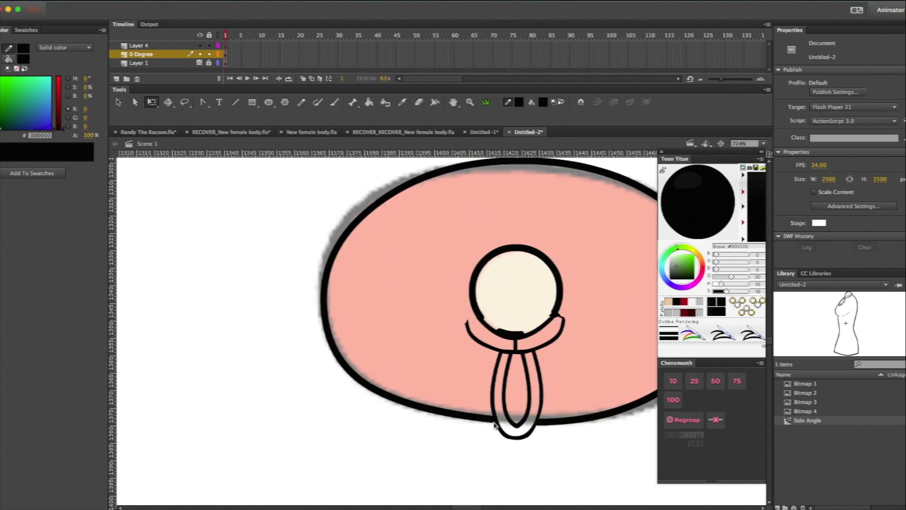
scroll(494, 426, up, 10)
scroll(495, 426, down, 12)
scroll(494, 426, left, 10)
scroll(495, 426, up, 4)
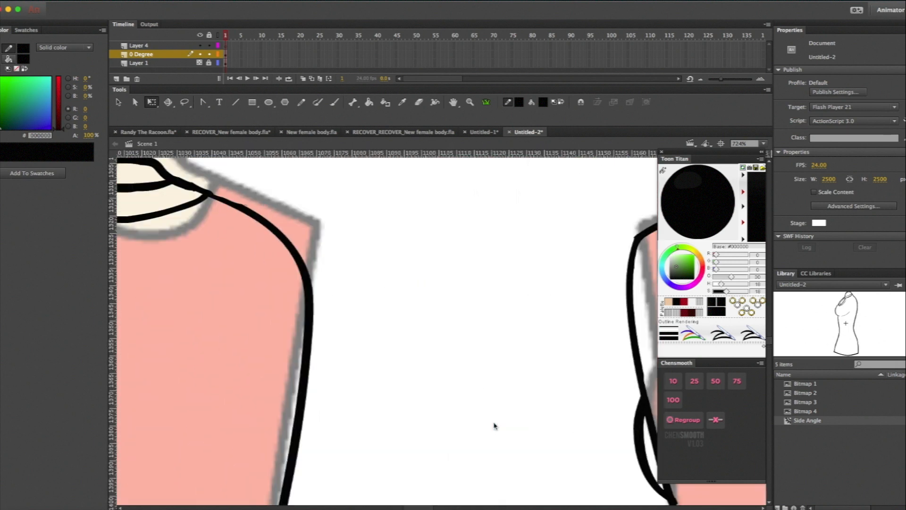
key(ctrl+minus)
key(ctrl+minus)
key(ctrl+minus)
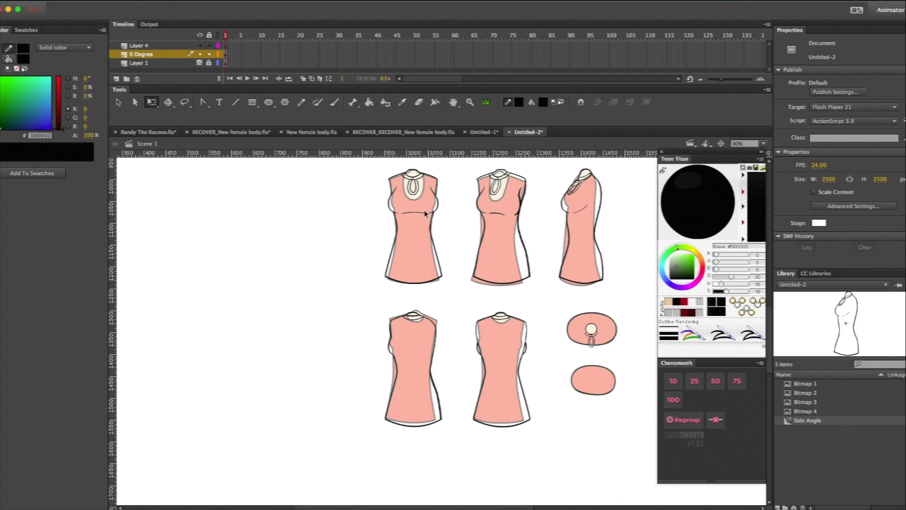
key(ctrl+equal)
scroll(425, 214, up, 5)
scroll(425, 214, left, 3)
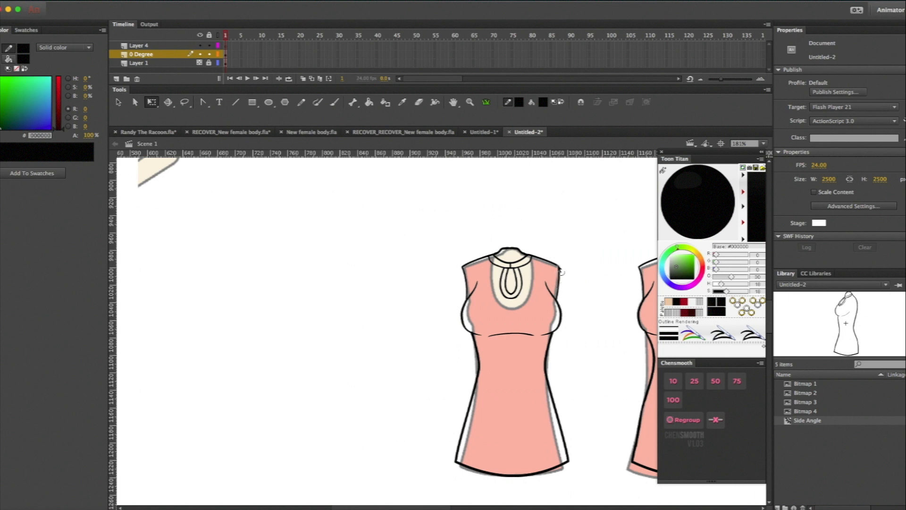
key(l)
mouse_move(550, 284)
mouse_down()
mouse_move(560, 300)
mouse_move(488, 310)
mouse_move(375, 296)
mouse_move(441, 296)
mouse_up()
key(super+c)
scroll(488, 310, down, 7)
scroll(488, 310, right, 9)
key(super+v)
- Erase the oval's lower edge and brush a rounded bust contour with side folds below it in the top view
key(e)
key(q)
key(b)
key(e)
drag(389, 258, 410, 284)
mouse_move(441, 258)
mouse_down()
mouse_move(445, 266)
mouse_move(421, 285)
mouse_move(377, 282)
mouse_move(452, 286)
mouse_up()
key(b)
key(e)
key(b)
drag(378, 270, 377, 283)
key(z)
drag(393, 236, 438, 272)
key(super+minus)
key(o)
drag(374, 262, 504, 399)
key(super+z)
- Select the whole top view drawing and convert it to a symbol named Top
key(super+minus)
key(super+minus)
key(v)
drag(373, 281, 514, 396)
key(F8)
text(Top)
key(Return)
- Draw an unfilled collar circle about 34.45 by 33.50 px around the neck hole on Layer 2 of the Top symbol
drag(365, 213, 496, 356)
key(q)
click(401, 272)
key(Delete)
click(366, 273)
drag(430, 209, 430, 222)
drag(363, 292, 359, 292)
drag(498, 294, 499, 297)
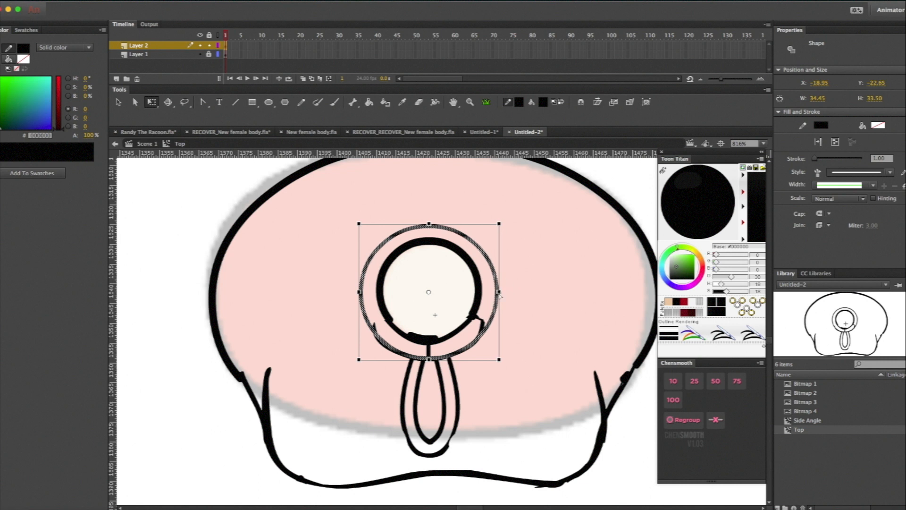
- Move the collar circle in place onto the Top symbol's Layer 1 and erase the leftover collar arcs
key(super+x)
click(208, 54)
click(393, 353)
key(super+minus)
key(super+minus)
key(super+minus)
key(super+equal)
key(super+equal)
key(super+shift+v)
click(212, 324)
key(e)
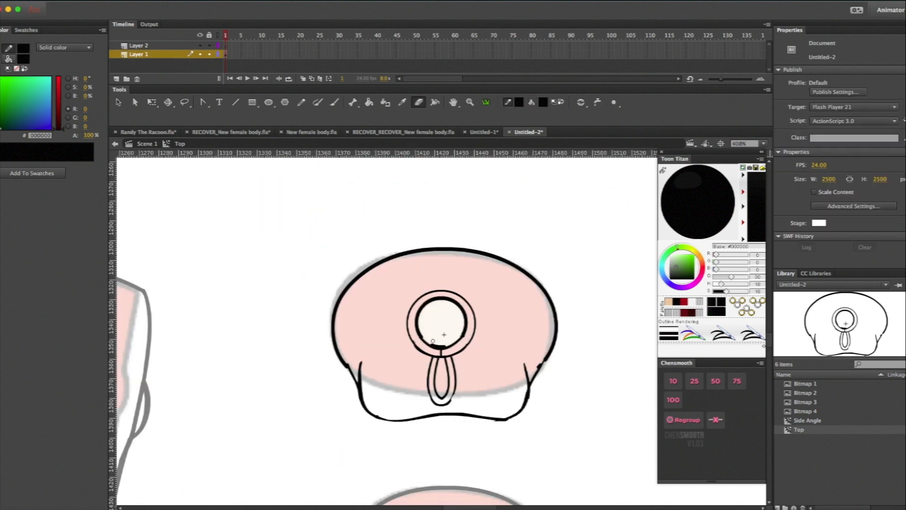
- Leave the Top symbol for the main scene and show the template artwork on Layer 1
key(super+minus)
key(super+minus)
key(super+minus)
key(v)
double_click(449, 286)
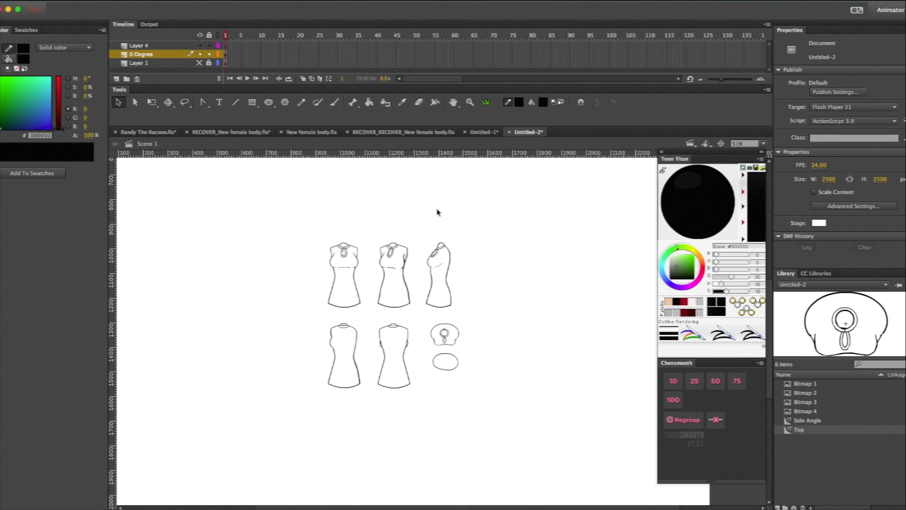
scroll(437, 210, up, 5)
scroll(437, 210, left, 3)
click(199, 63)
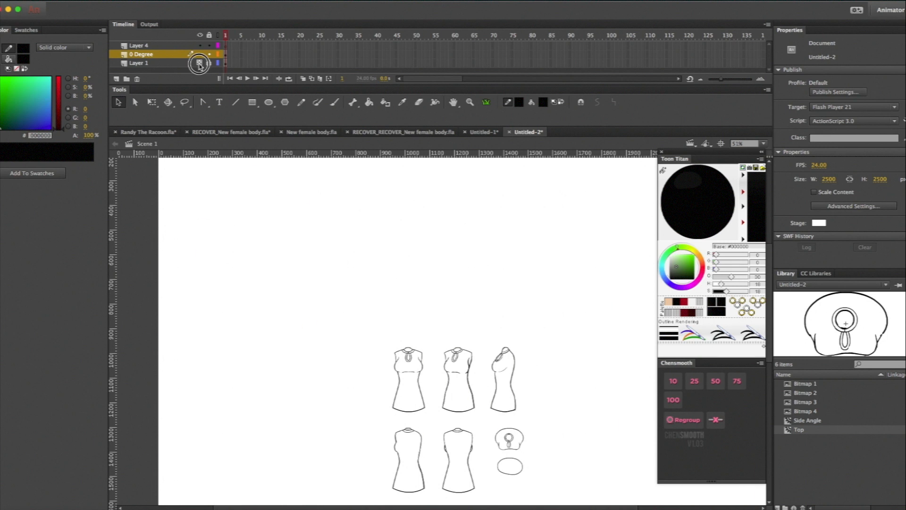
- Review the limb templates, the finished blouse views and the full character on the stage
scroll(379, 235, left, 3)
scroll(379, 235, up, 2)
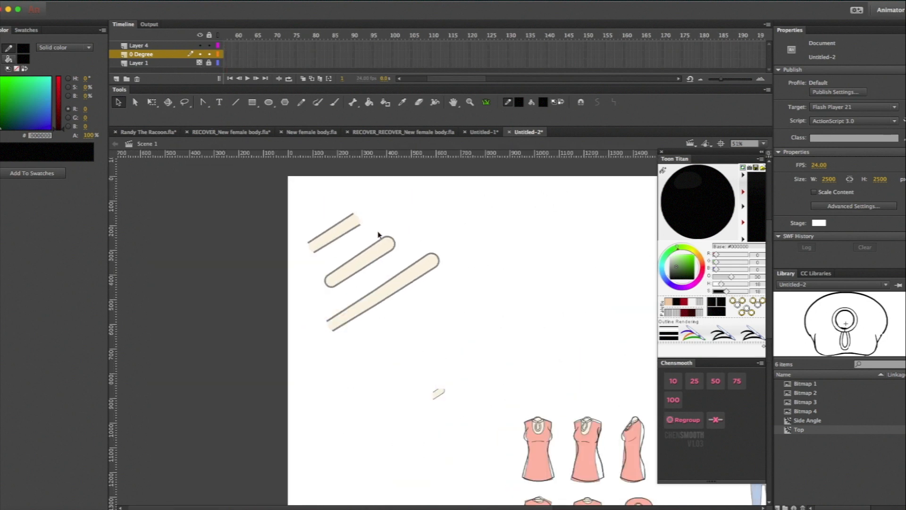
scroll(367, 273, right, 5)
scroll(358, 263, down, 2)
scroll(358, 263, up, 2)
scroll(358, 263, left, 4)
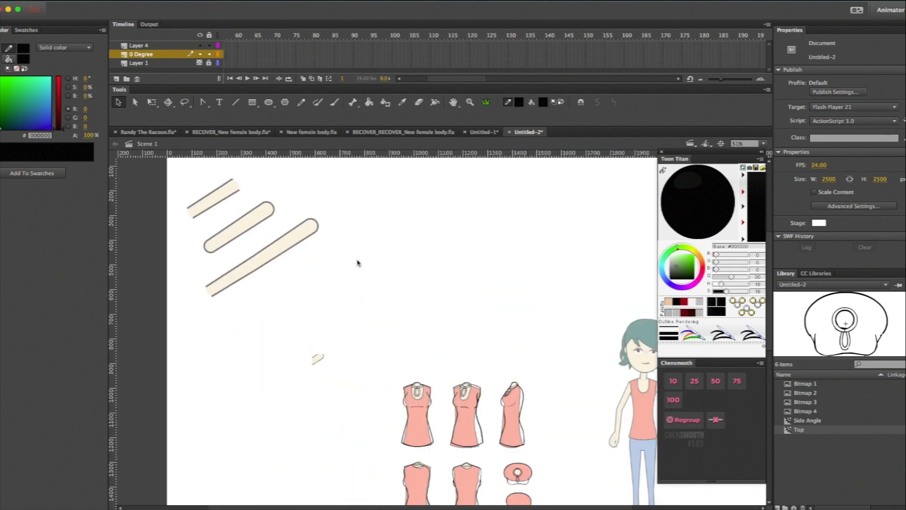
scroll(358, 263, right, 3)
scroll(371, 264, down, 4)
scroll(371, 264, up, 3)
scroll(371, 265, left, 2)
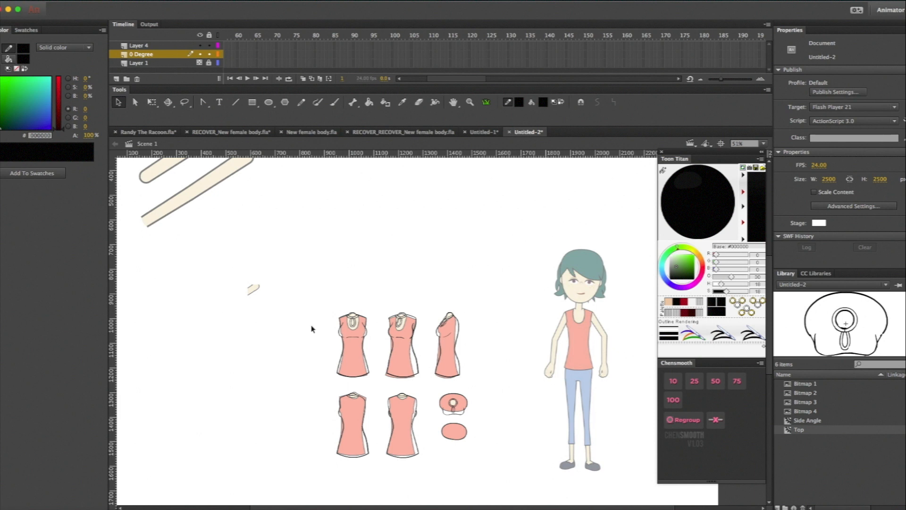
- Duplicate the front blouse outline and place the copy over the character's torso
mouse_move(325, 300)
mouse_down()
mouse_move(377, 370)
mouse_move(370, 378)
mouse_move(368, 371)
mouse_up()
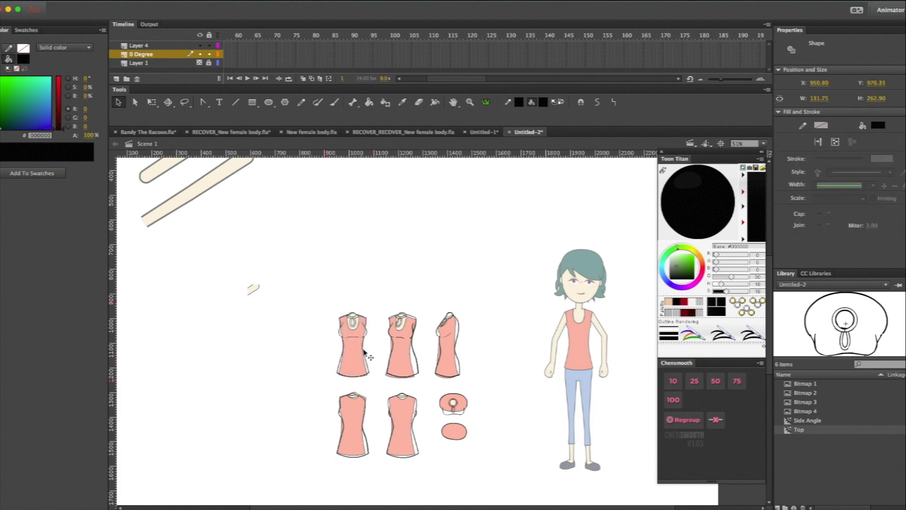
key(super+v)
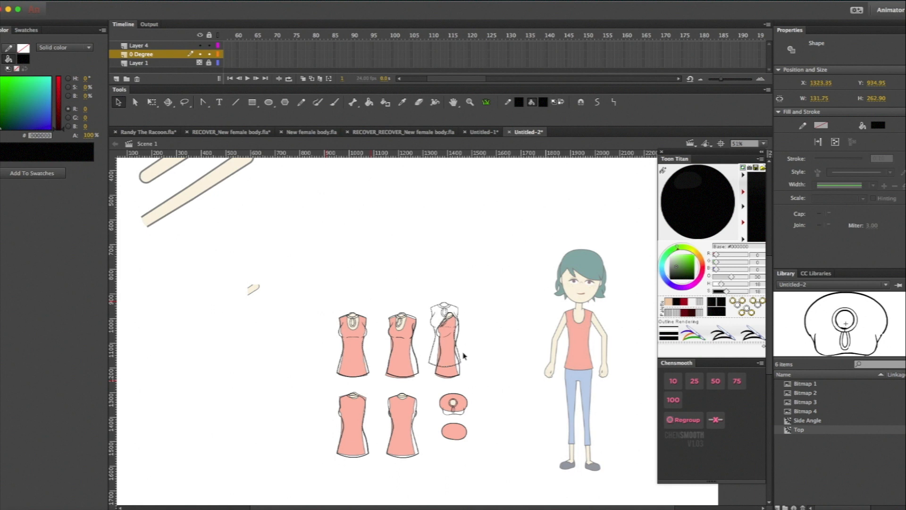
drag(436, 363, 565, 363)
key(super+equal)
key(super+equal)
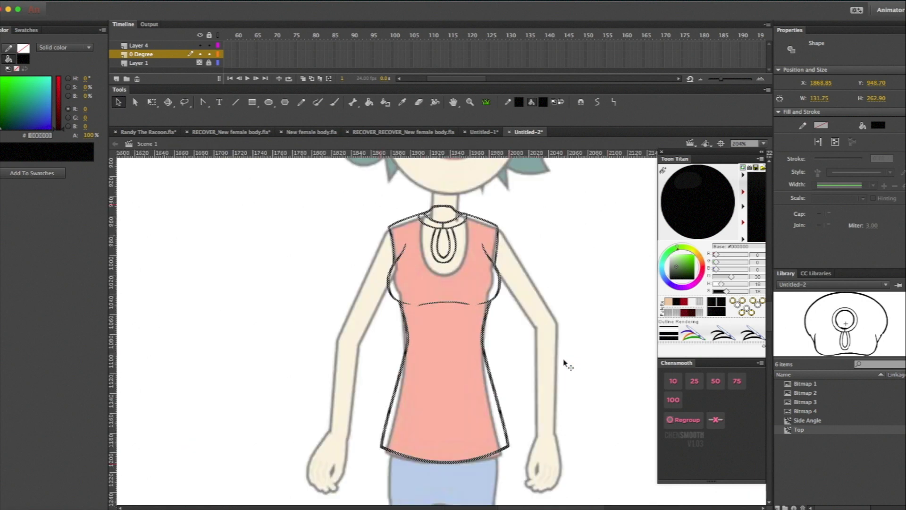
- Nudge the blouse copy down and sideways to X 1869.35, Y 951.70 to align it with the character's shoulders
key(Down)
key(Down)
key(Down)
key(Down)
key(Right)
key(Down)
key(Right)
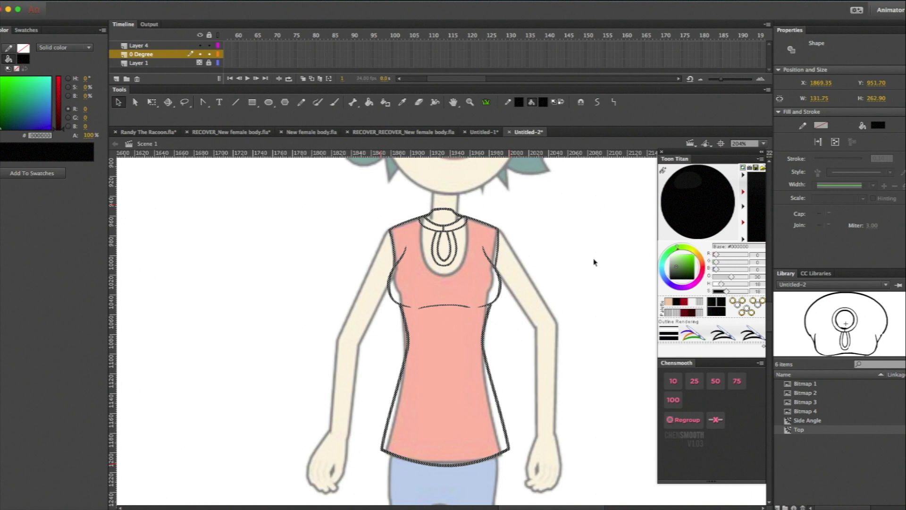
click(581, 248)
- Choose the light purple #8D7397 and fill the body of the character's blouse with it
click(691, 290)
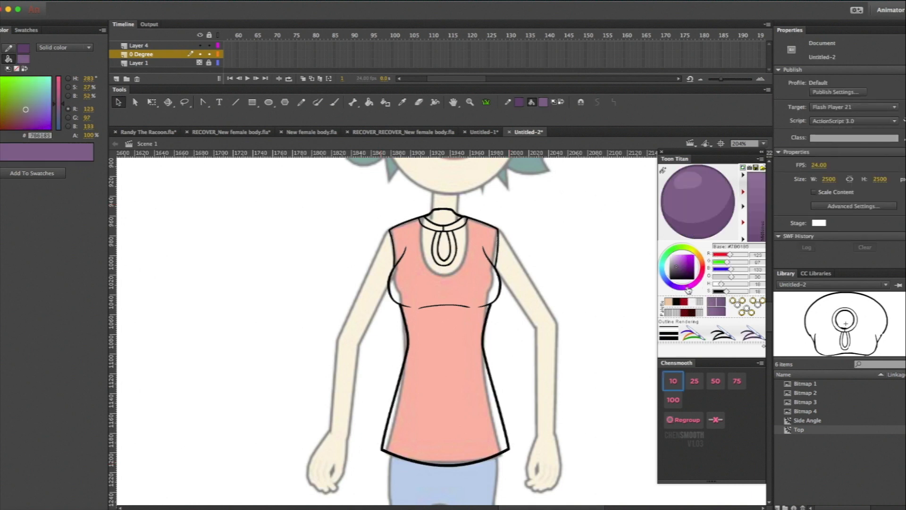
click(687, 183)
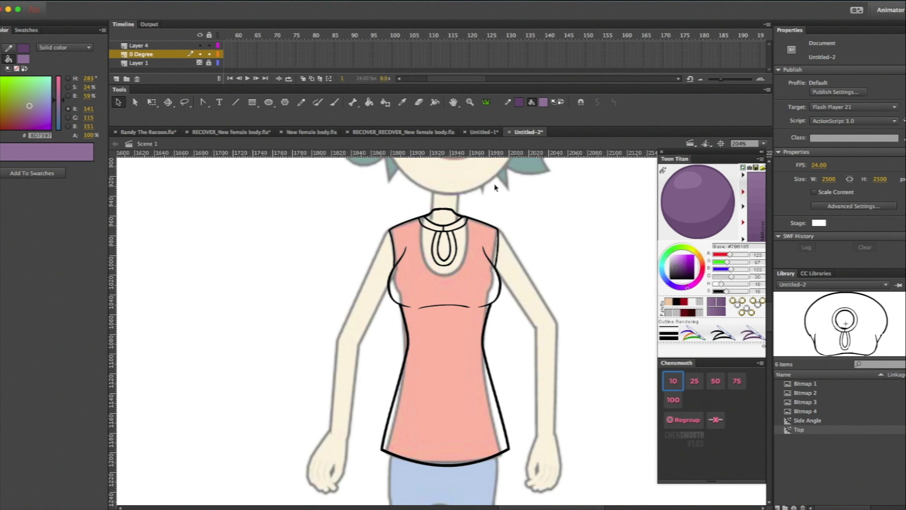
key(k)
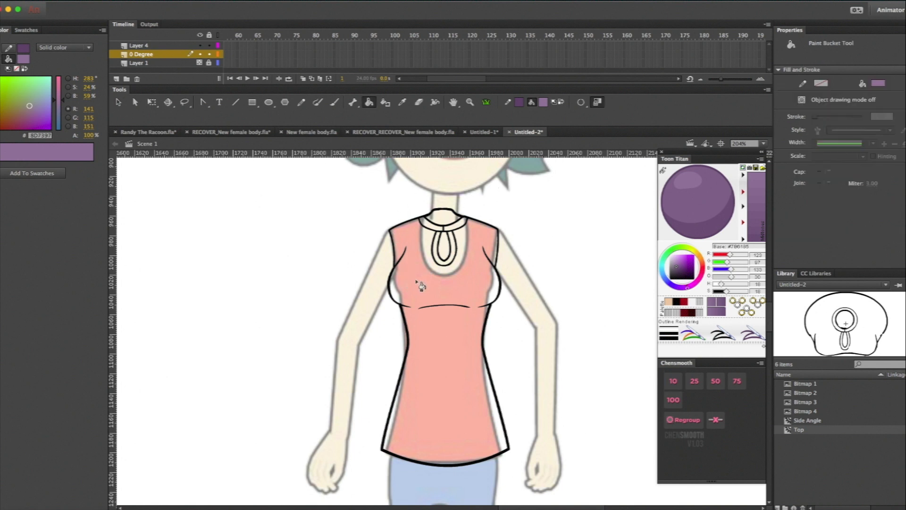
click(416, 281)
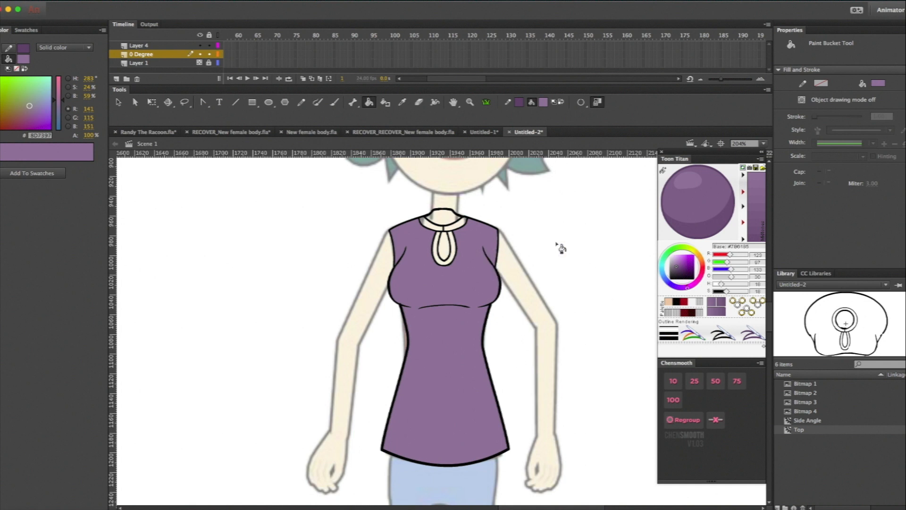
- Fill the blouse's collar and keyhole trim with off-white #F2F2F2
click(697, 306)
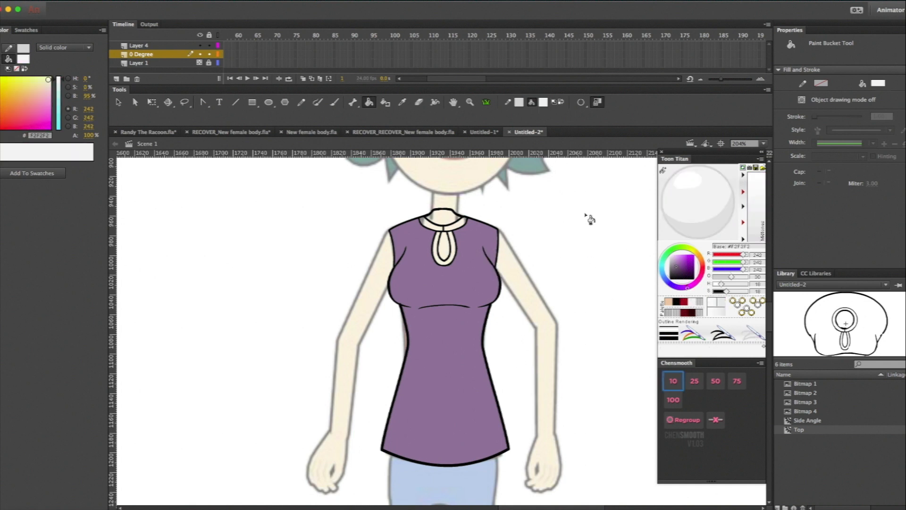
click(452, 230)
click(441, 263)
key(ctrl+minus)
key(ctrl+minus)
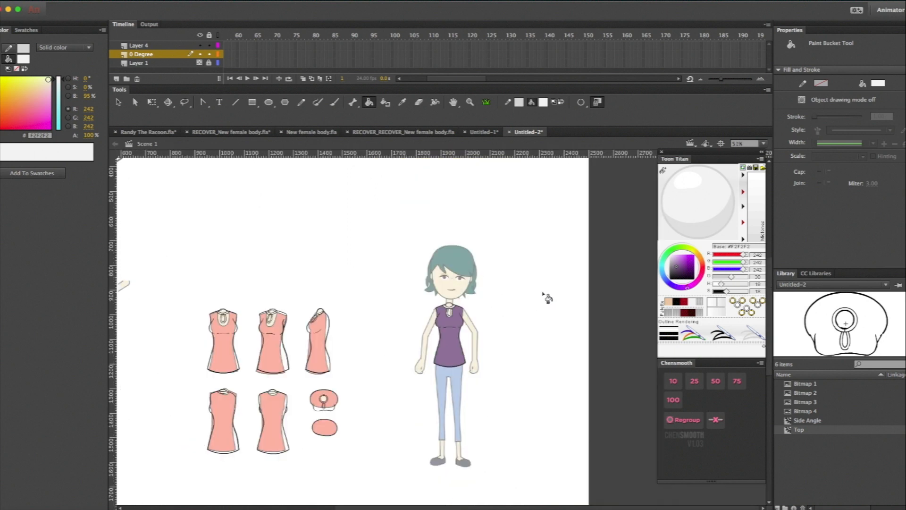
- Hide the 0 Degree layer, show Layer 1 and set its visibility from transparent to fully visible
key(v)
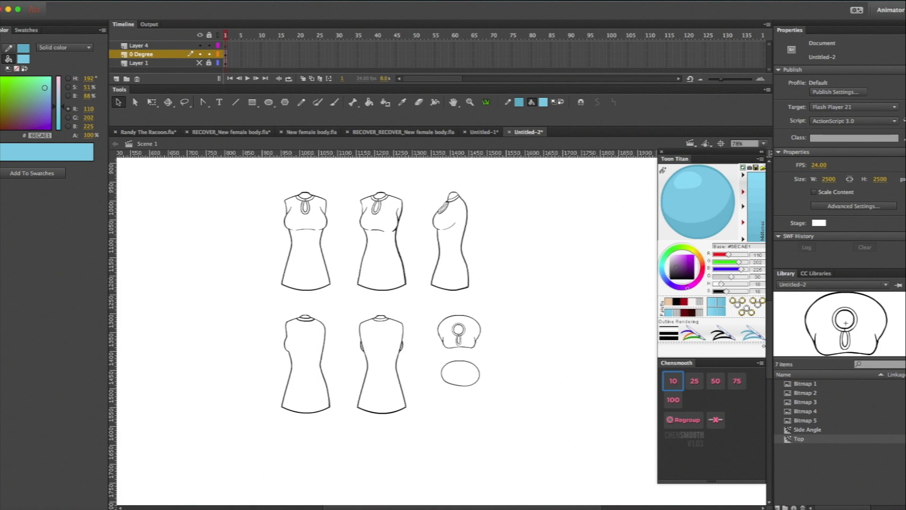
click(201, 54)
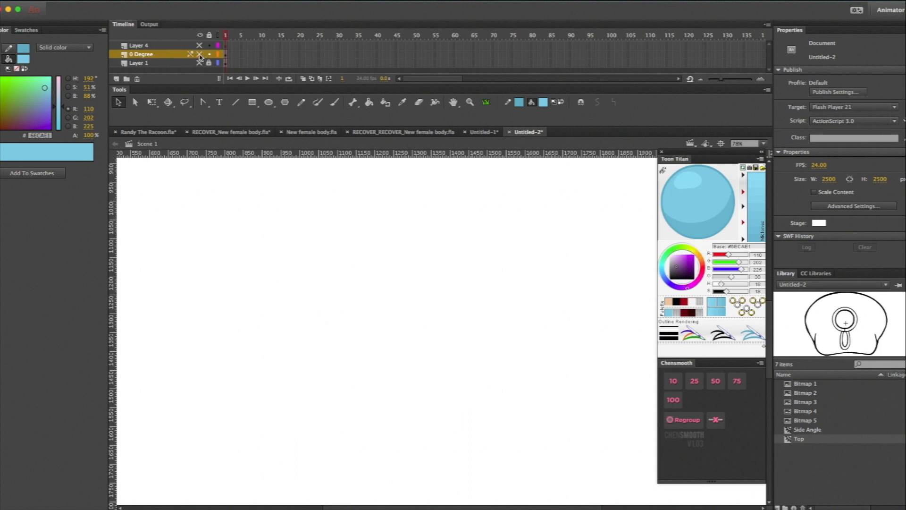
click(199, 63)
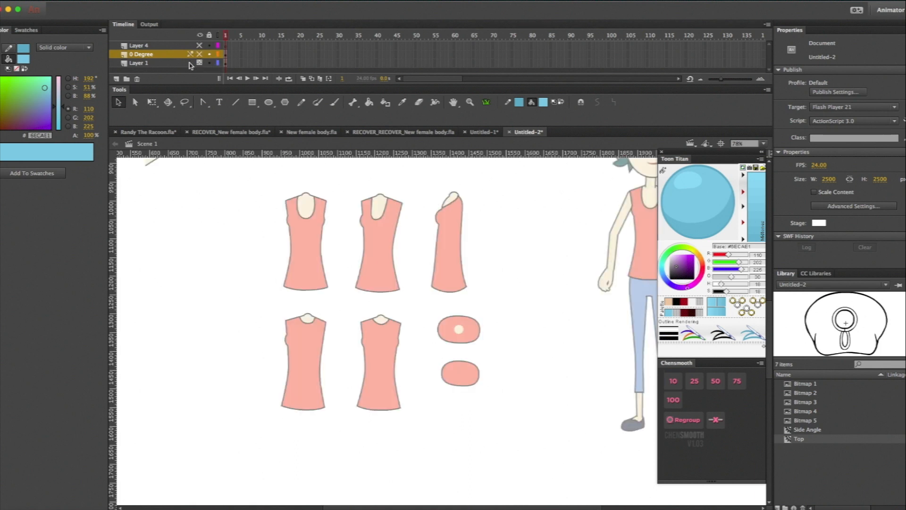
click(191, 65)
right_click(168, 64)
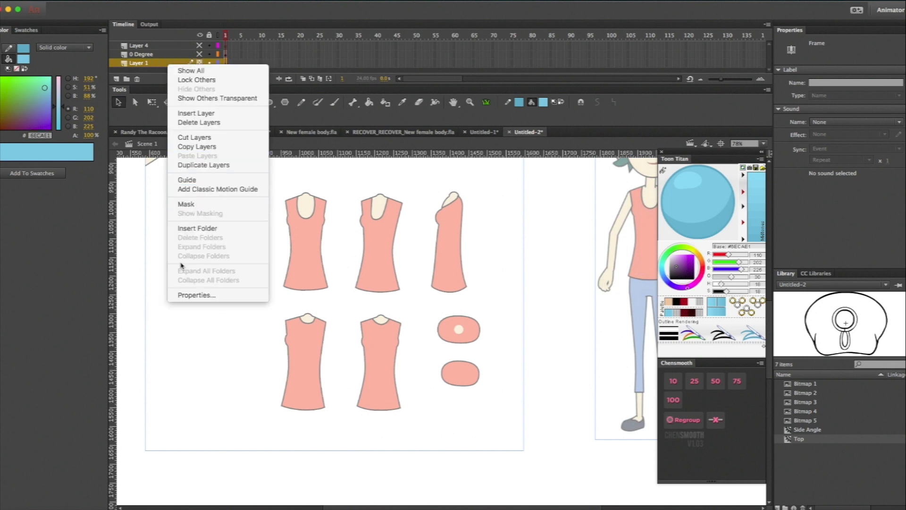
click(197, 295)
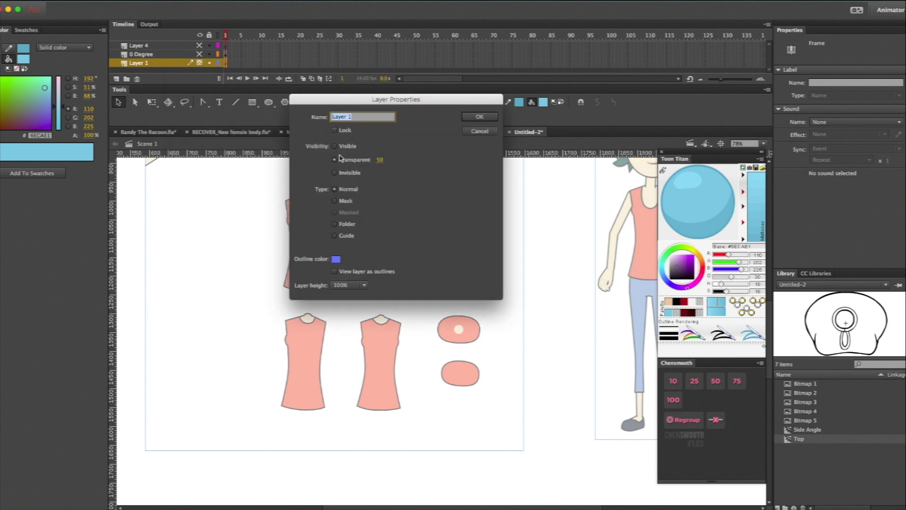
click(335, 147)
click(480, 116)
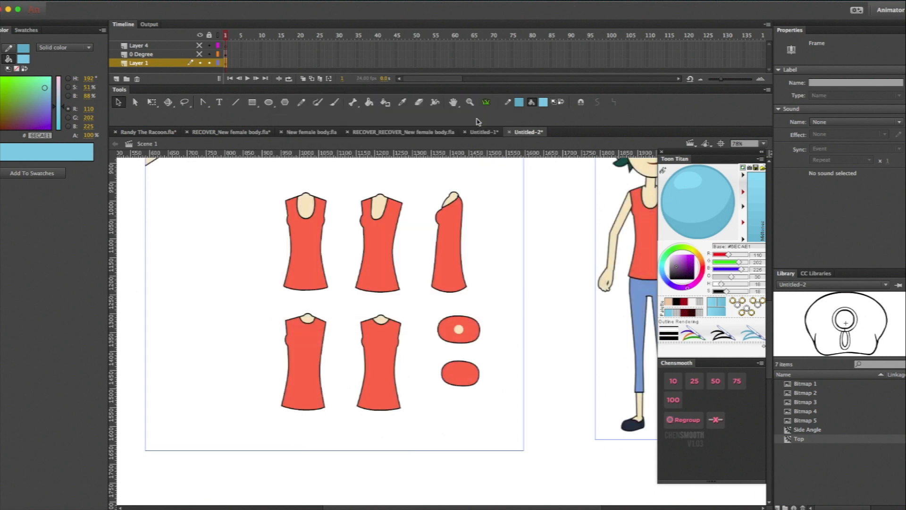
click(296, 183)
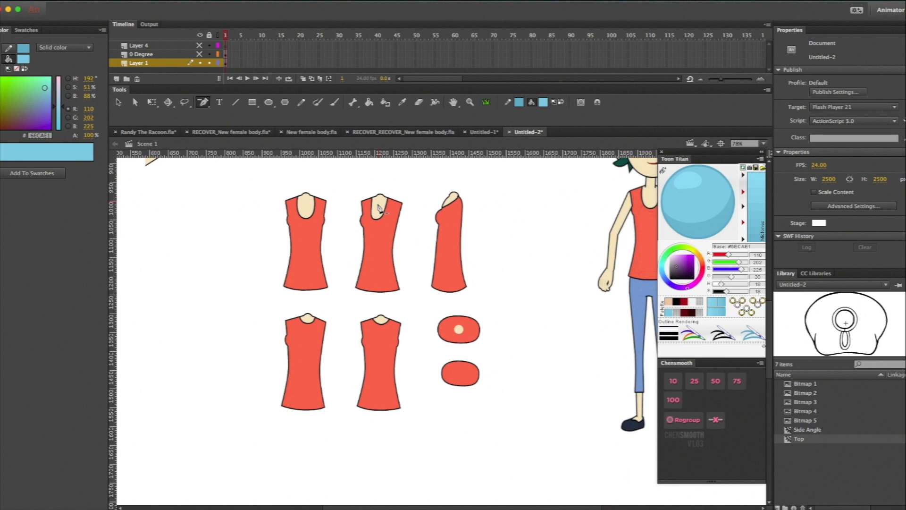
- Sample the skin tone #F8E3BE from the torso template's neck and make it the base colour of the shading palette
key(i)
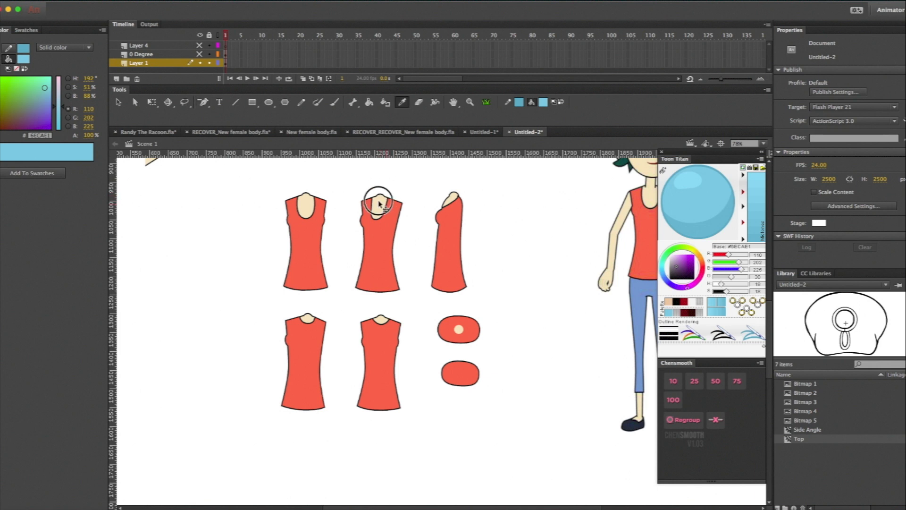
click(382, 206)
click(663, 170)
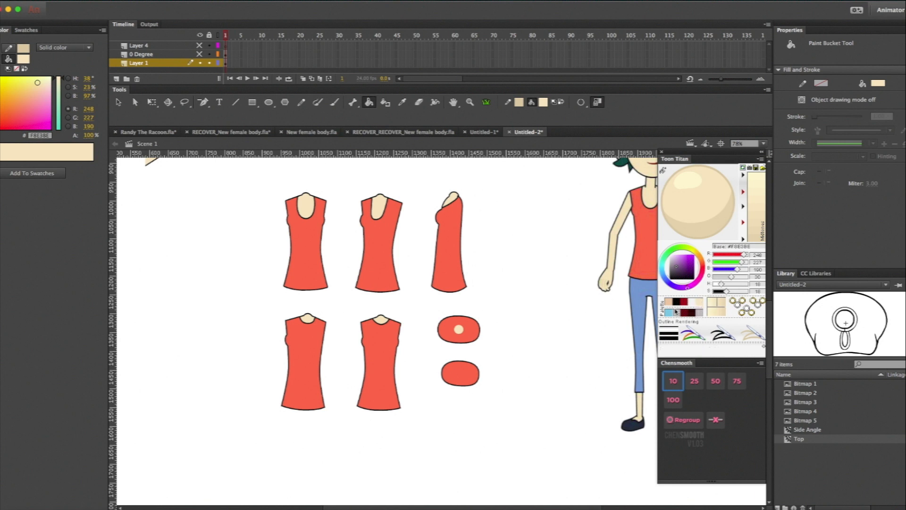
scroll(542, 246, right, 7)
scroll(542, 245, up, 3)
scroll(542, 246, left, 7)
scroll(542, 245, down, 1)
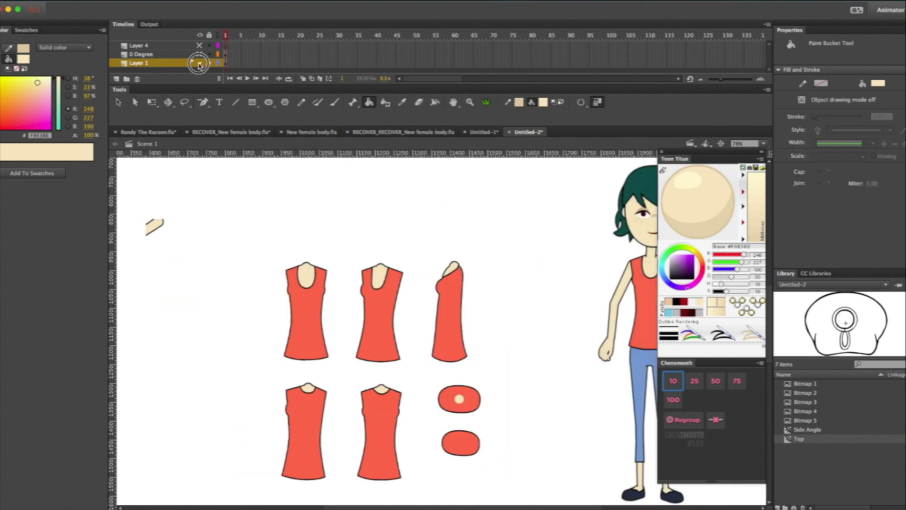
- Hide Layer 1, show the 0 Degree layer and fill the front, three-quarter and back blouse bodies with blue #6ECAE1
click(199, 63)
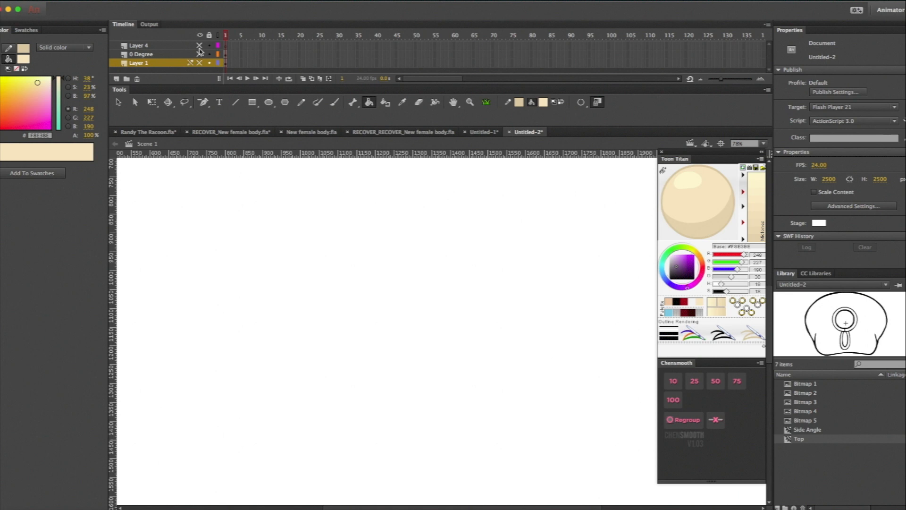
click(199, 55)
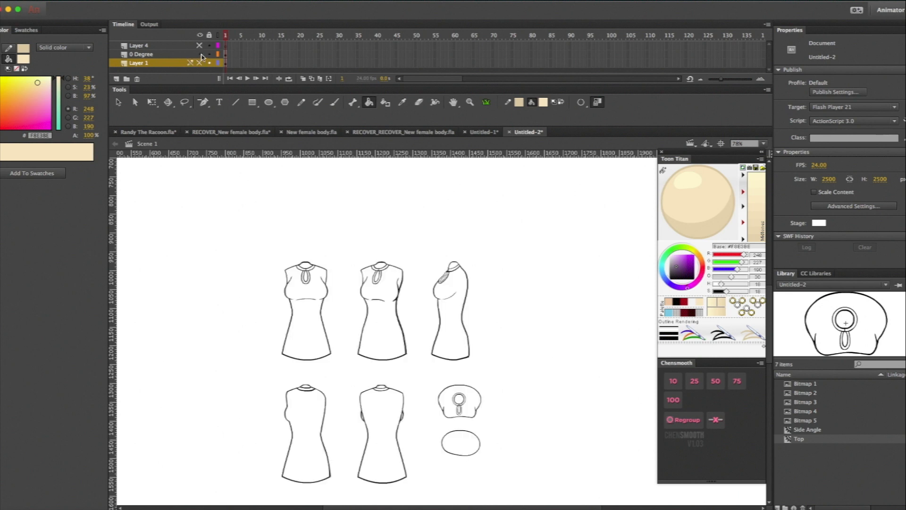
key(v)
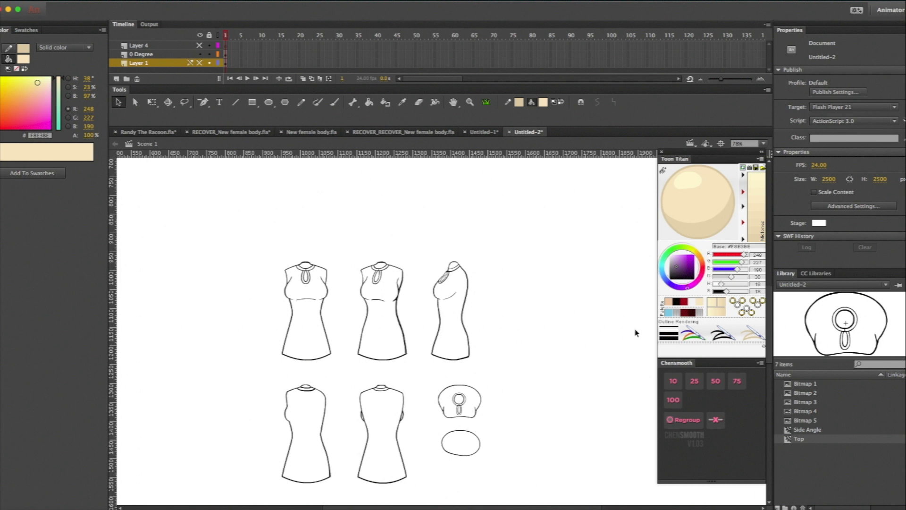
click(669, 313)
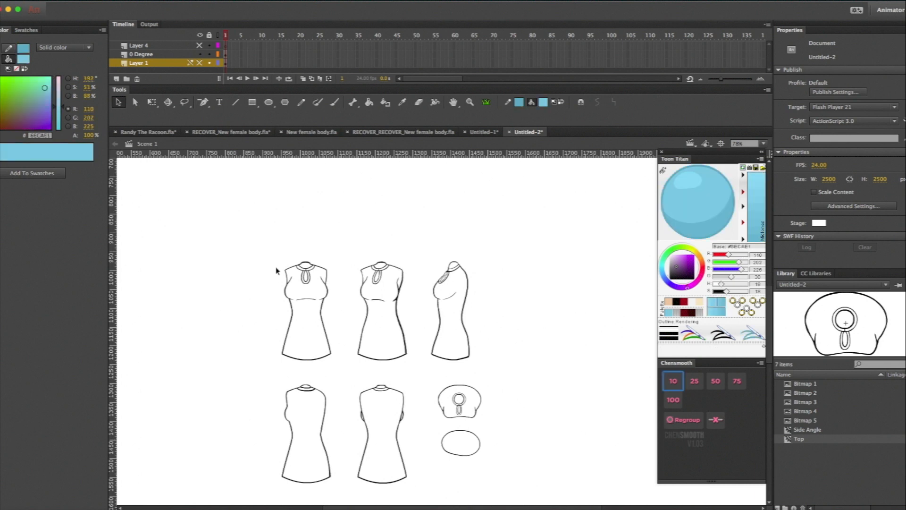
key(k)
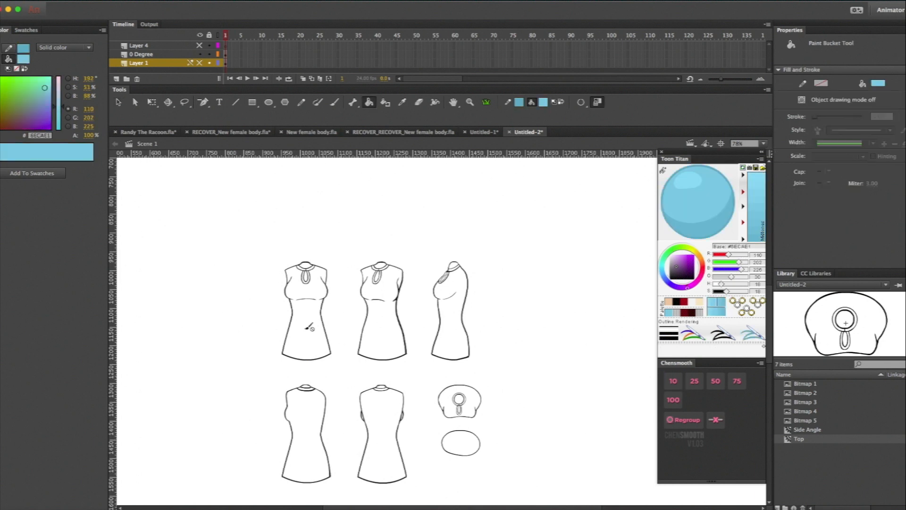
key(v)
click(293, 321)
key(k)
click(306, 326)
click(382, 326)
click(382, 434)
- Fill the top-view and side-angle blouse symbols with the same blue
double_click(459, 401)
double_click(448, 299)
key(k)
click(143, 54)
click(450, 321)
key(v)
double_click(413, 244)
- Fill the neck areas and keyhole openings of the blouse views with the skin tone
click(700, 302)
key(k)
click(377, 277)
key(v)
double_click(453, 315)
double_click(461, 404)
click(459, 400)
double_click(149, 221)
- Fill the collars and keyhole trims of the front, three-quarter and back blouses with dark grey #353535
key(z)
drag(270, 250, 353, 312)
key(i)
click(512, 314)
click(516, 342)
click(699, 313)
click(446, 259)
key(super+minus)
click(676, 302)
click(449, 292)
click(638, 298)
scroll(448, 330, down, 10)
click(324, 306)
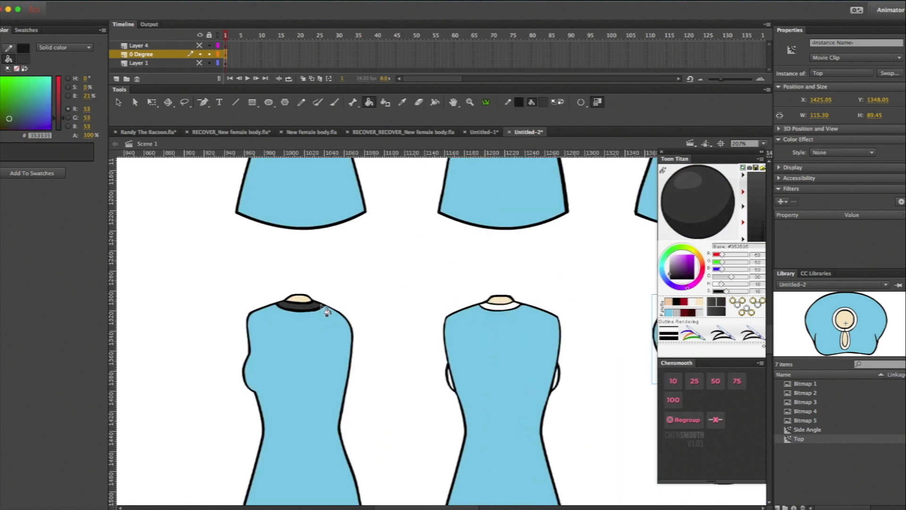
click(501, 272)
- Fill the white slivers beside the armholes of the back-view blouse with the blouse blue
click(668, 313)
key(z)
drag(420, 309, 477, 387)
click(255, 335)
- Open the top-view blouse symbol and fill its collar ring and keyhole trim with #353535
scroll(425, 330, right, 10)
double_click(377, 331)
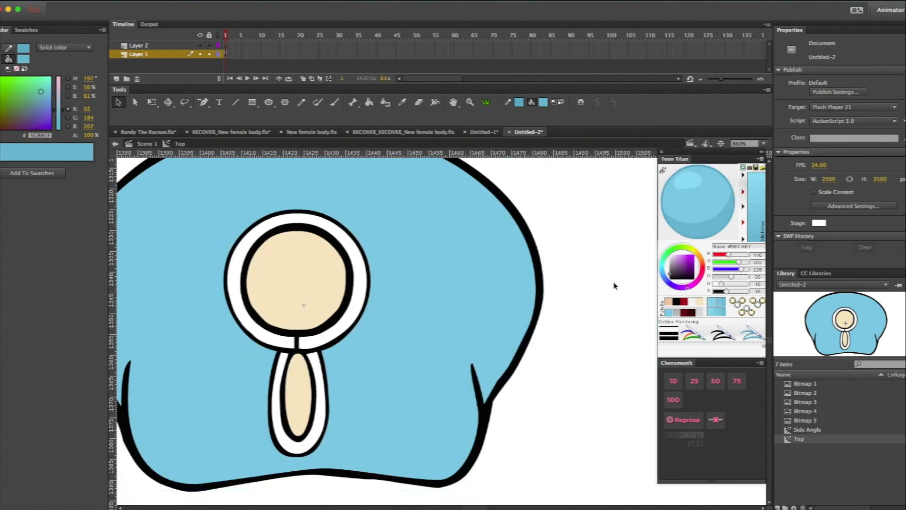
double_click(615, 284)
scroll(449, 307, up, 10)
click(486, 315)
click(663, 171)
scroll(448, 307, down, 10)
double_click(416, 255)
key(k)
click(426, 246)
click(342, 368)
scroll(441, 285, up, 10)
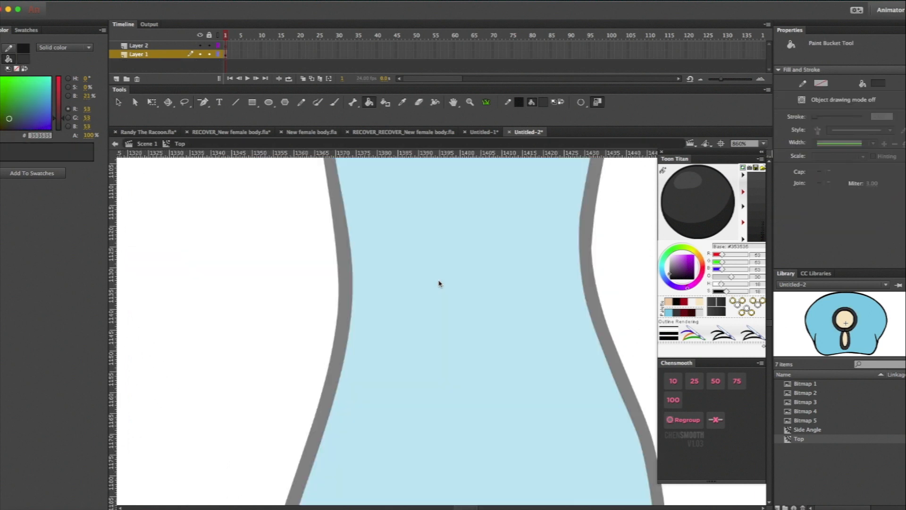
- Open the side-angle blouse symbol, finish colouring its collar and keyhole, and return to the main scene
double_click(435, 247)
click(419, 279)
key(super+minus)
key(super+minus)
key(super+minus)
key(super+minus)
key(super+equal)
key(v)
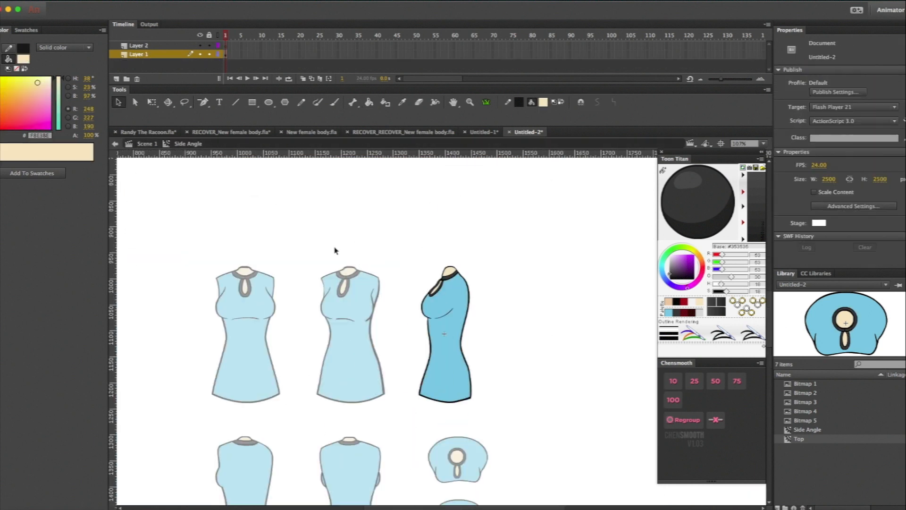
double_click(334, 250)
click(334, 250)
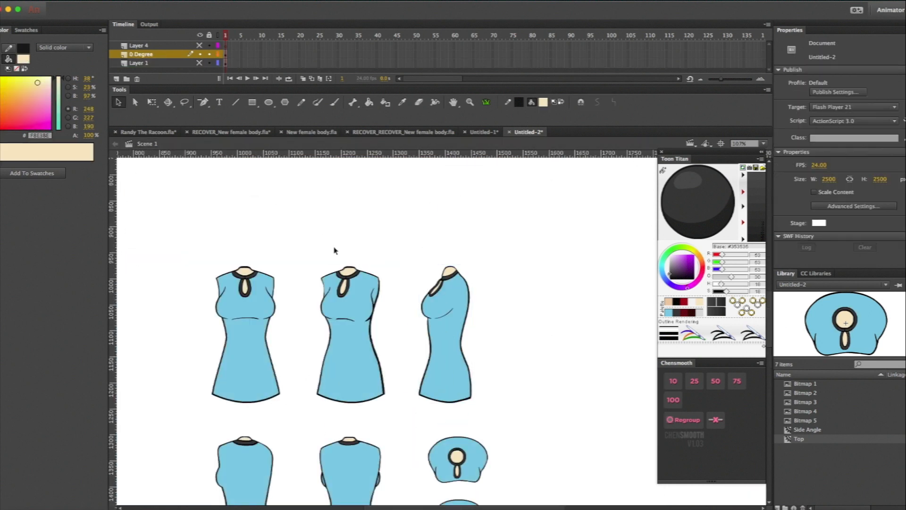
- Sketch thin pencil shading lines on the front blouse along the right shoulder, bust and skirt and under the bust
scroll(326, 255, down, 5)
scroll(326, 255, right, 5)
scroll(326, 254, up, 5)
scroll(325, 254, left, 5)
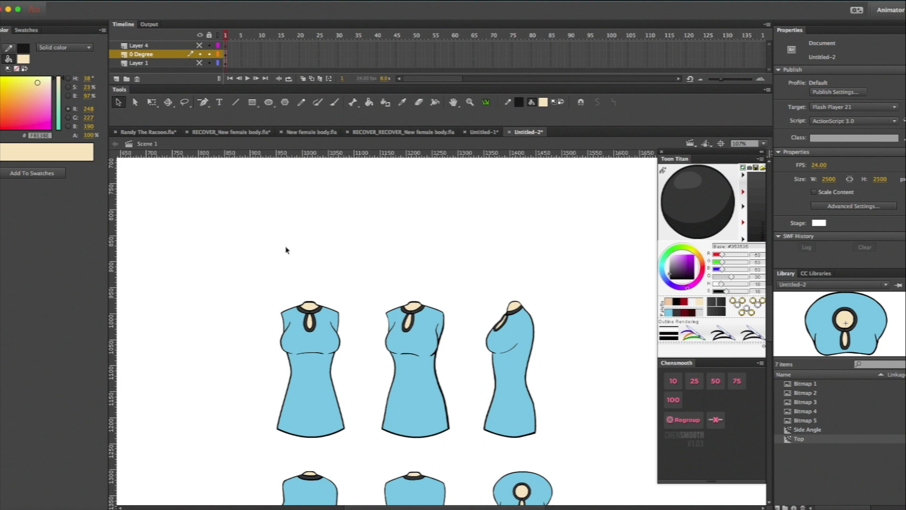
key(z)
click(387, 370)
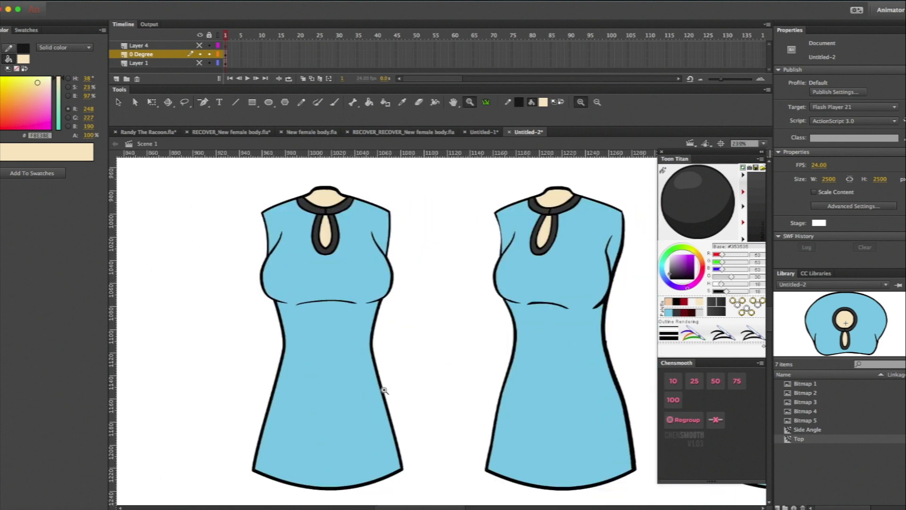
key(shift+y)
drag(372, 232, 366, 304)
drag(351, 198, 383, 254)
mouse_move(365, 305)
mouse_down()
mouse_move(368, 404)
mouse_move(400, 480)
mouse_up()
drag(297, 305, 358, 303)
click(382, 280)
shift+click(376, 401)
- Paste a copy of the front blouse's shading lines in place, mirror it horizontally and shift it to the opposite side at X 951.85
key(super+c)
key(super+shift+v)
click(161, 3)
click(302, 217)
key(shift+Left)
key(shift+Left)
key(shift+Left)
key(shift+Left)
key(shift+Left)
key(shift+Left)
key(shift+Left)
key(shift+Left)
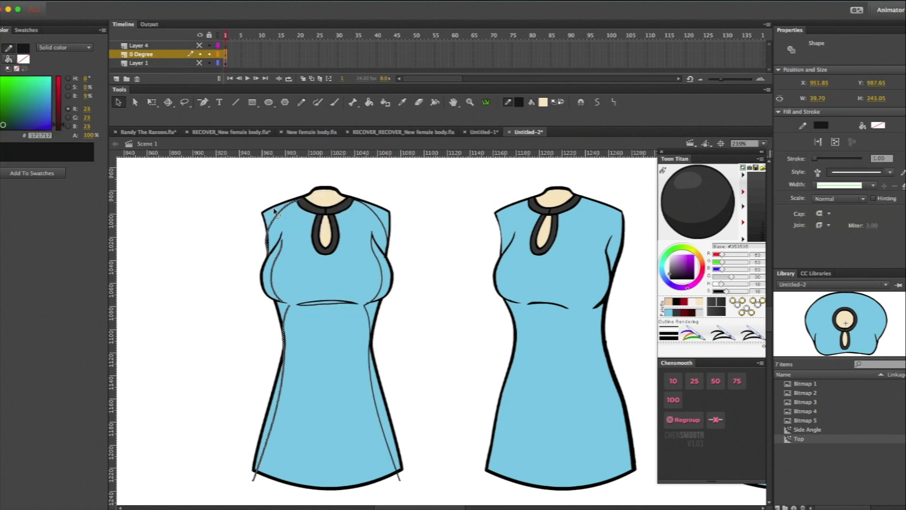
- Complete the front blouse's shading guides with pencil lines under the left bust, up to the left shoulder and across the hem
click(317, 313)
key(shift+y)
mouse_move(301, 304)
mouse_down()
mouse_move(285, 334)
mouse_move(268, 299)
mouse_up()
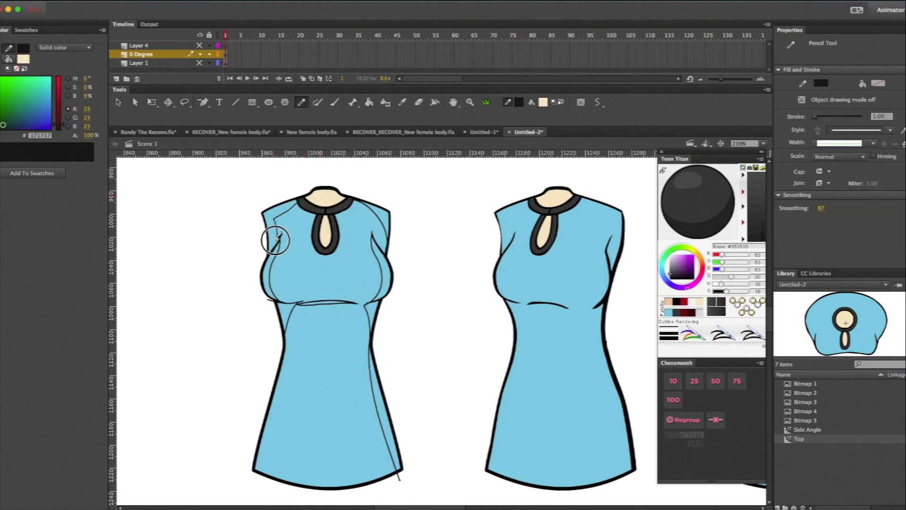
drag(281, 243, 299, 203)
scroll(411, 335, down, 3)
drag(249, 400, 412, 377)
- Sketch pencil shading lines around the bust, along the underbust and down the skirt of the three-quarter blouse
scroll(413, 377, up, 5)
scroll(412, 378, right, 3)
mouse_move(461, 237)
mouse_down()
mouse_move(445, 275)
mouse_move(455, 337)
mouse_up()
drag(465, 340, 500, 342)
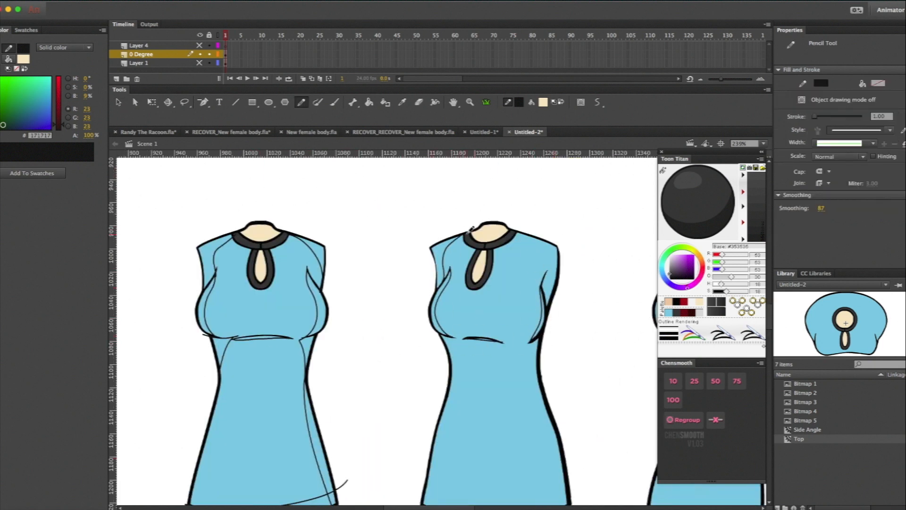
scroll(550, 326, down, 3)
drag(500, 236, 566, 399)
click(449, 250)
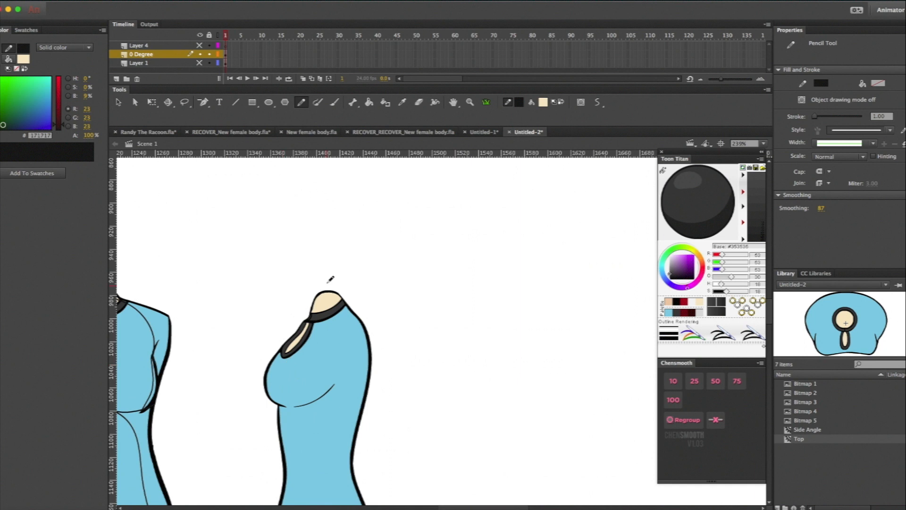
- Sketch pencil shading lines down the back edge and beneath the bust of the side-angle blouse
scroll(371, 454, down, 5)
drag(360, 321, 354, 424)
drag(336, 208, 283, 271)
scroll(362, 186, right, 3)
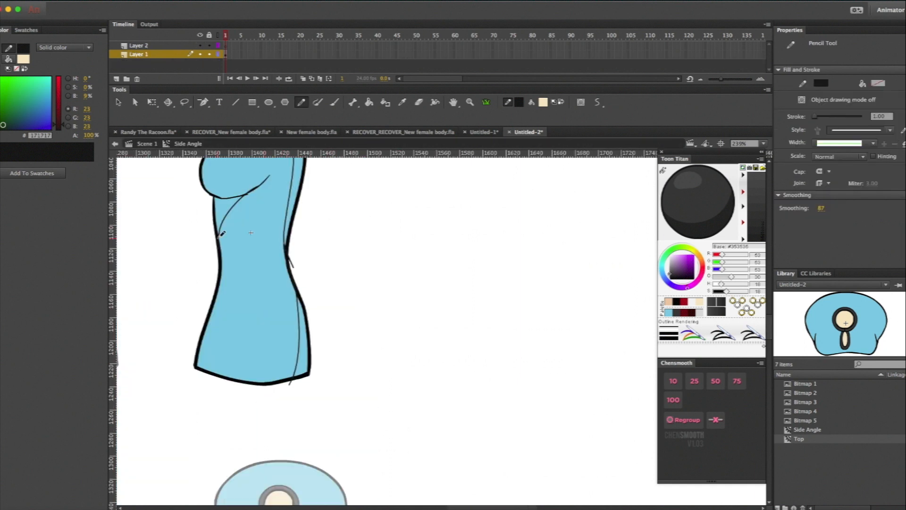
scroll(292, 283, up, 5)
drag(265, 326, 198, 316)
drag(235, 282, 289, 243)
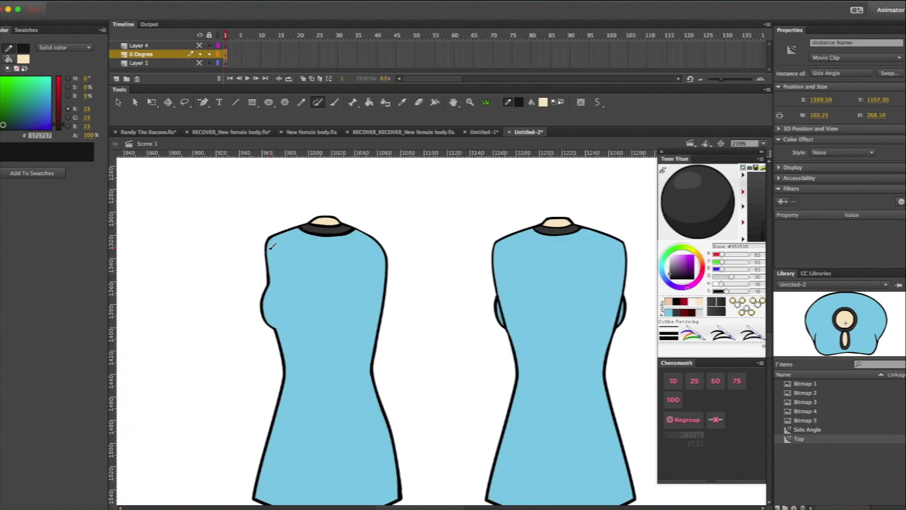
- Sketch pencil shading lines across the hem and down the sides of the two back-view blouses, undoing and redrawing poor strokes
scroll(211, 409, down, 3)
drag(208, 411, 350, 358)
scroll(378, 336, down, 3)
scroll(378, 336, up, 6)
drag(387, 264, 428, 328)
key(super+z)
mouse_move(341, 263)
mouse_down()
mouse_move(304, 302)
mouse_move(300, 459)
mouse_up()
scroll(402, 330, down, 2)
drag(409, 346, 415, 479)
drag(300, 451, 302, 469)
mouse_move(378, 223)
mouse_down()
mouse_move(353, 284)
mouse_move(353, 377)
mouse_up()
key(super+z)
drag(370, 218, 355, 385)
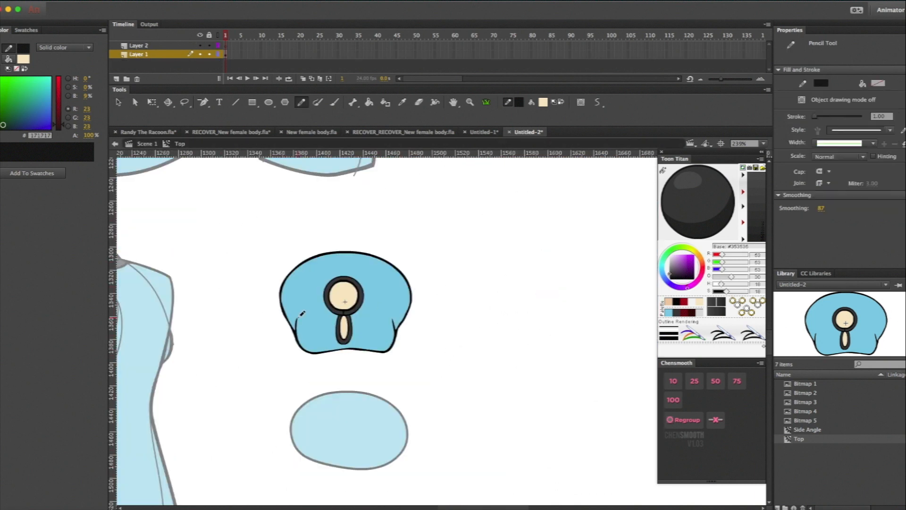
- Sketch pencil shading lines on the top-view blouse from both side folds and around the right shoulder, undoing poor strokes
drag(297, 318, 327, 352)
drag(394, 319, 374, 351)
drag(341, 260, 406, 311)
key(super+z)
mouse_move(298, 240)
mouse_down()
mouse_move(343, 246)
mouse_move(394, 313)
mouse_up()
key(super+z)
mouse_move(307, 243)
mouse_down()
mouse_move(340, 252)
mouse_move(395, 312)
mouse_up()
key(super+z)
key(v)
drag(340, 247, 370, 218)
key(super+z)
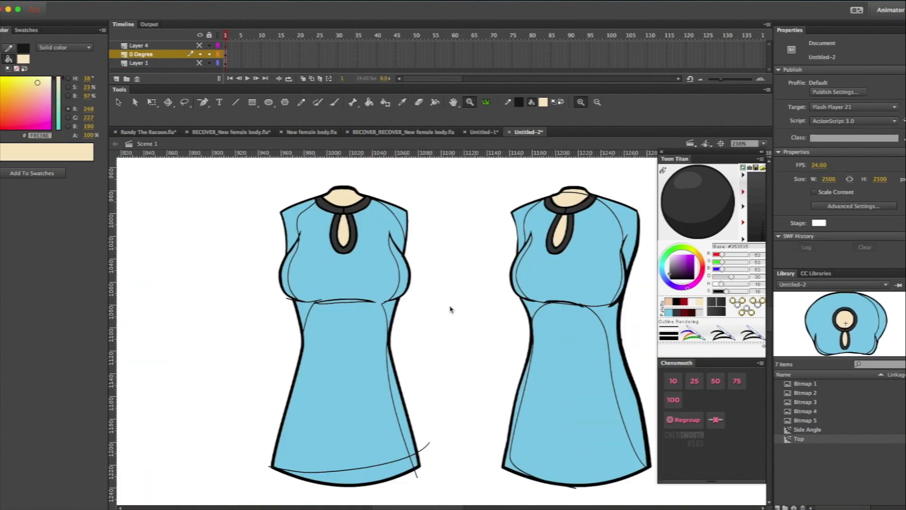
- Fill the front blouse's shadow areas with the darker blue #5CB8CF and delete the pencil guide lines
scroll(451, 309, right, 3)
key(v)
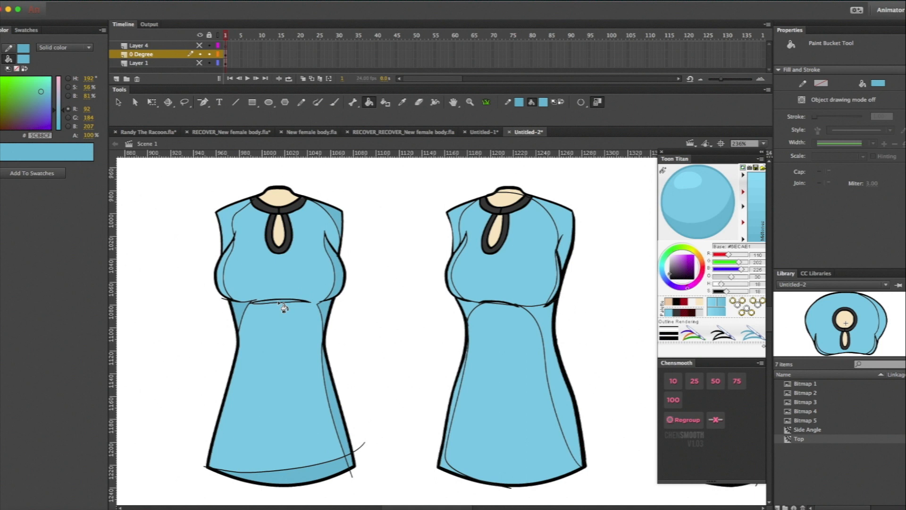
click(301, 302)
key(Delete)
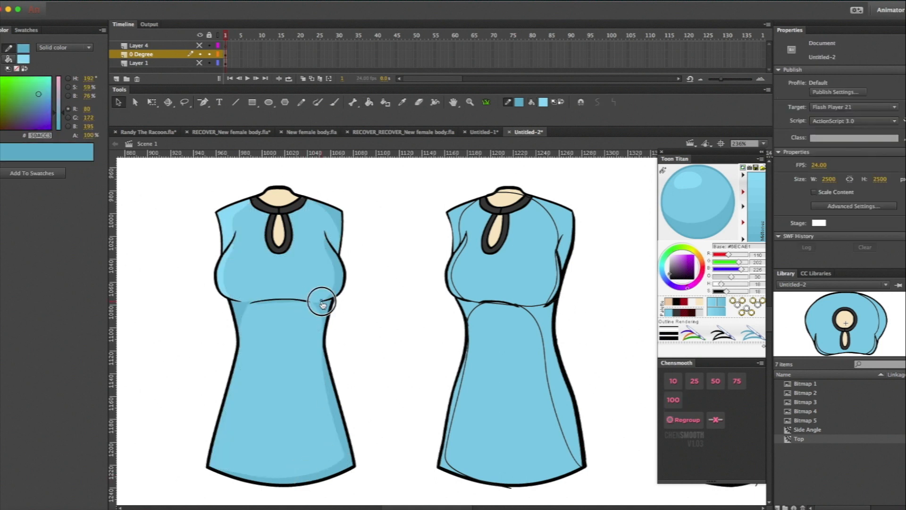
- Fill the shadow areas of the three-quarter blouse's bust, side and skirt with the darker blue
scroll(323, 304, right, 5)
scroll(344, 242, down, 1)
scroll(344, 242, up, 1)
key(k)
click(322, 417)
click(433, 223)
click(430, 273)
click(427, 373)
click(336, 308)
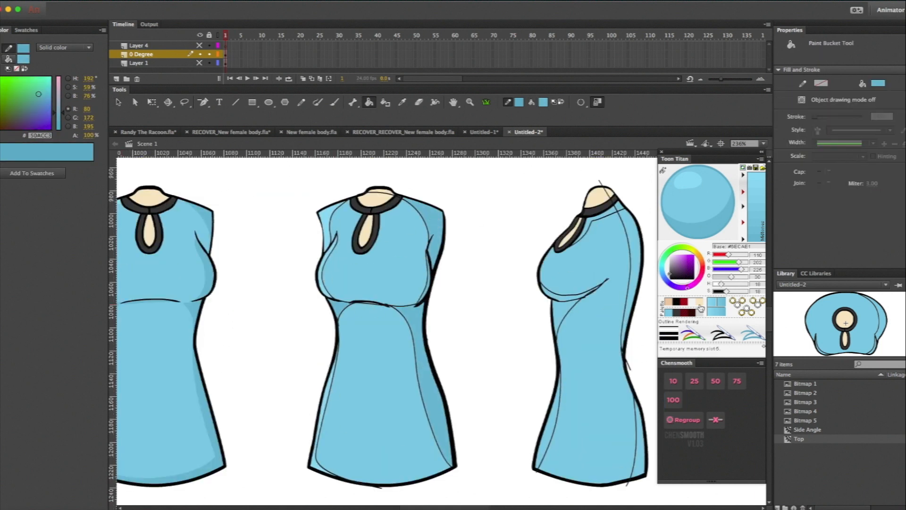
- Delete the pencil guide lines from the three-quarter blouse
key(v)
click(429, 270)
key(Delete)
click(330, 222)
key(Delete)
click(325, 406)
key(Delete)
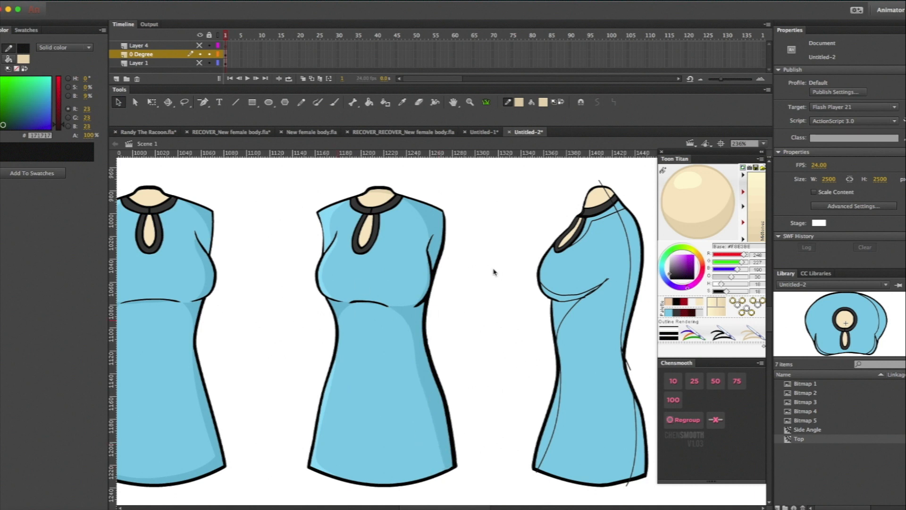
- Inside the Side Angle symbol, fill the blouse's shadows and highlight and the neck shadow (#E6D1AC), and delete the pencil guide lines
scroll(500, 271, right, 8)
double_click(431, 478)
key(k)
click(441, 264)
click(446, 420)
click(369, 313)
click(688, 181)
click(354, 439)
click(699, 302)
click(418, 193)
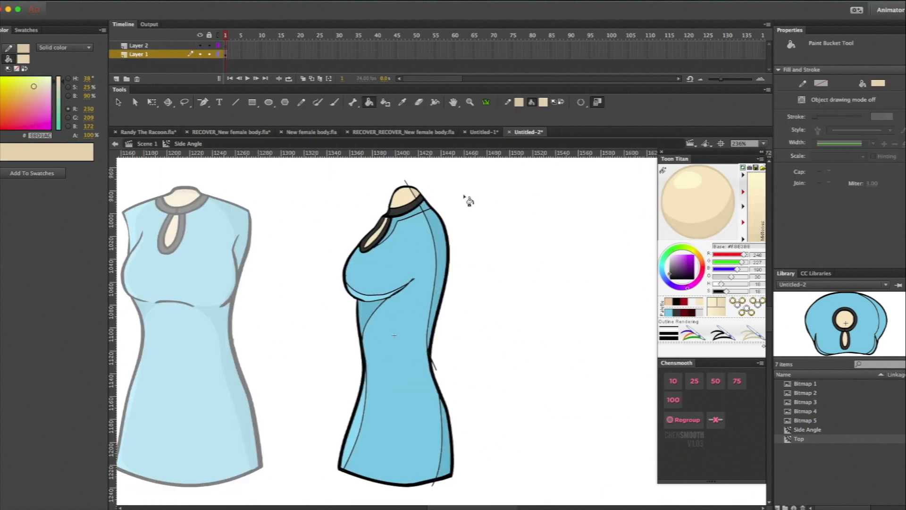
key(v)
key(Delete)
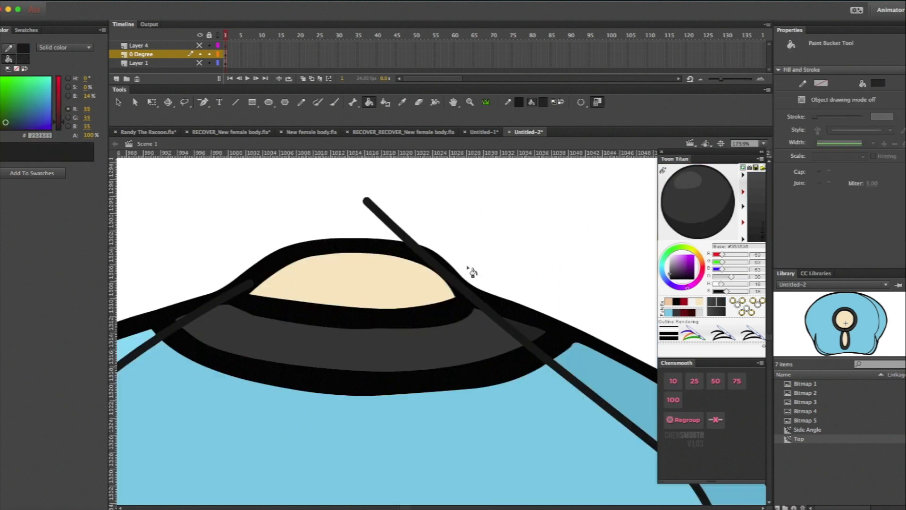
- Delete the pencil guide lines from the collar and body of the first back-view blouse
key(super+minus)
key(super+minus)
key(super+minus)
key(super+minus)
key(v)
click(416, 454)
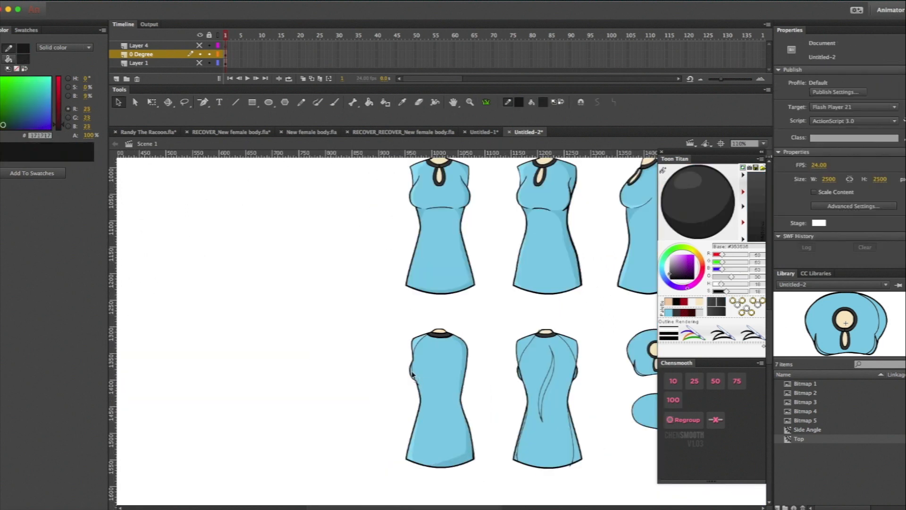
- Fill the shadow areas of the second back-view blouse with the darker blue
drag(543, 339, 288, 340)
click(669, 312)
key(k)
drag(226, 381, 282, 416)
key(v)
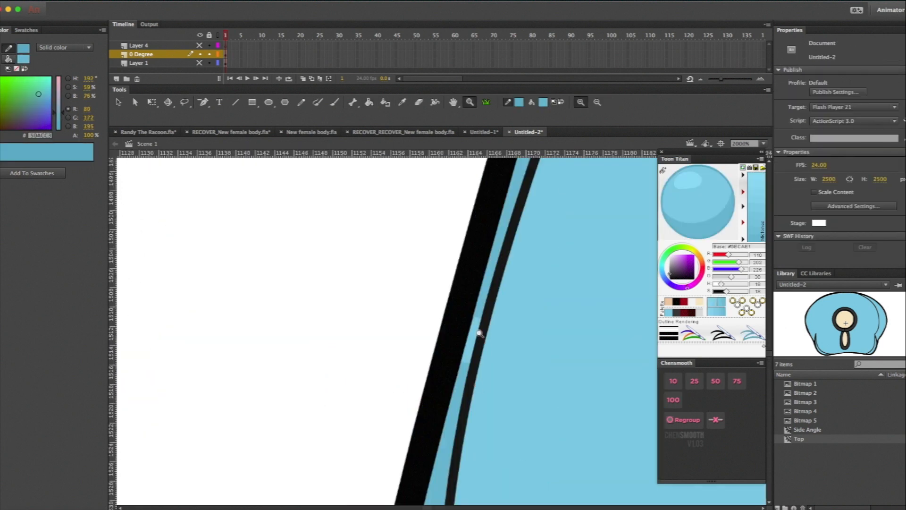
- Delete the pencil guide lines along the sides and centre fold of the second back-view blouse
key(super+minus)
key(super+minus)
key(super+minus)
click(481, 268)
key(Delete)
click(504, 226)
key(Delete)
click(451, 239)
key(Delete)
- Open the Top symbol and fill the shadow areas of the top-view blouse with the darker blue
double_click(604, 246)
key(k)
click(716, 312)
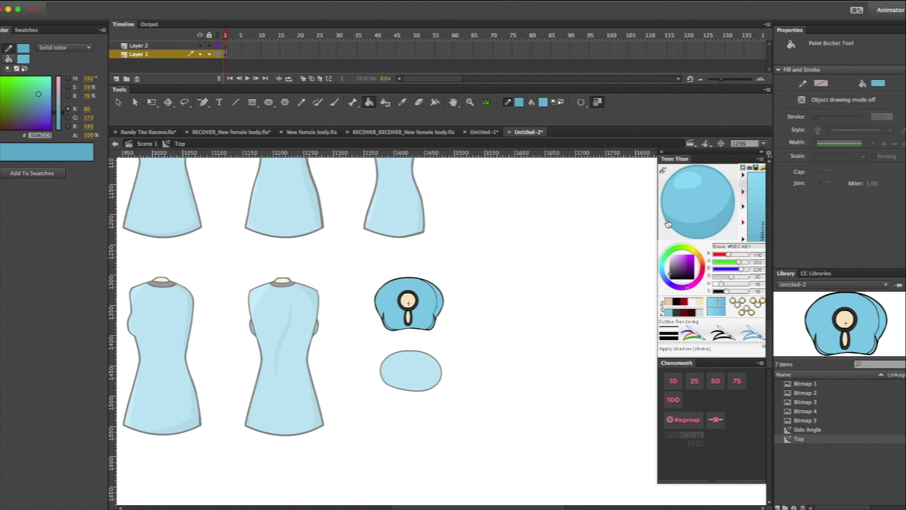
key(v)
key(super+equal)
key(super+equal)
key(k)
click(567, 326)
click(541, 417)
key(v)
key(super+minus)
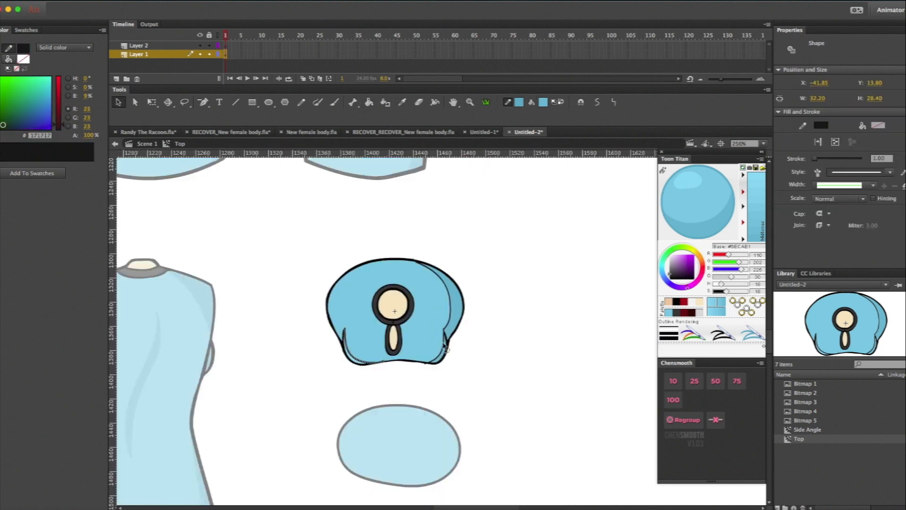
- Delete the remaining pencil guide lines from the top-view blouse and return to the main scene
click(352, 356)
key(Delete)
double_click(461, 405)
- Examine the shading of the blouses across the front, side, back and top views
key(super+minus)
key(super+minus)
key(super+minus)
scroll(476, 282, down, 5)
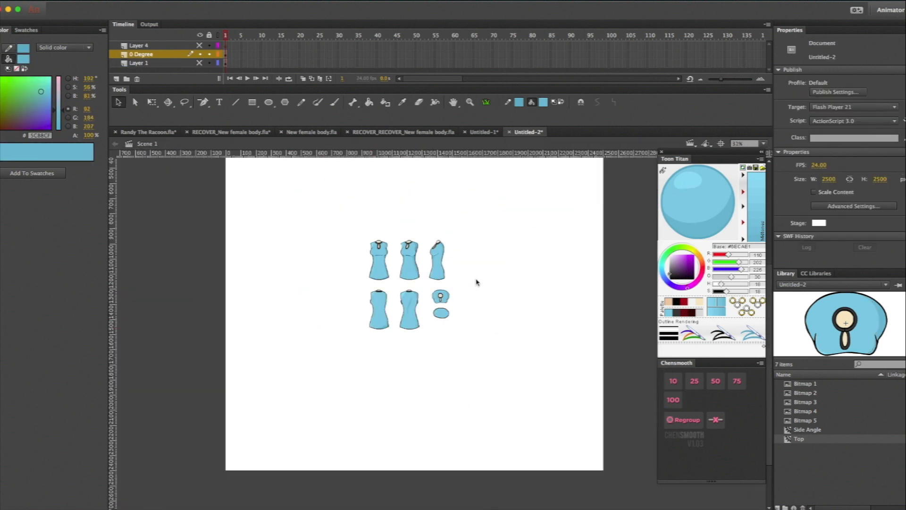
key(super+equal)
key(super+equal)
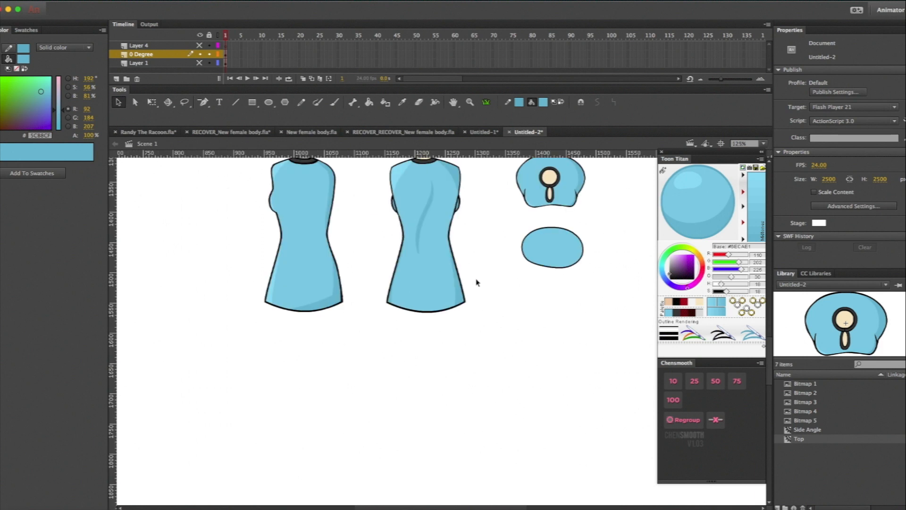
scroll(478, 264, up, 5)
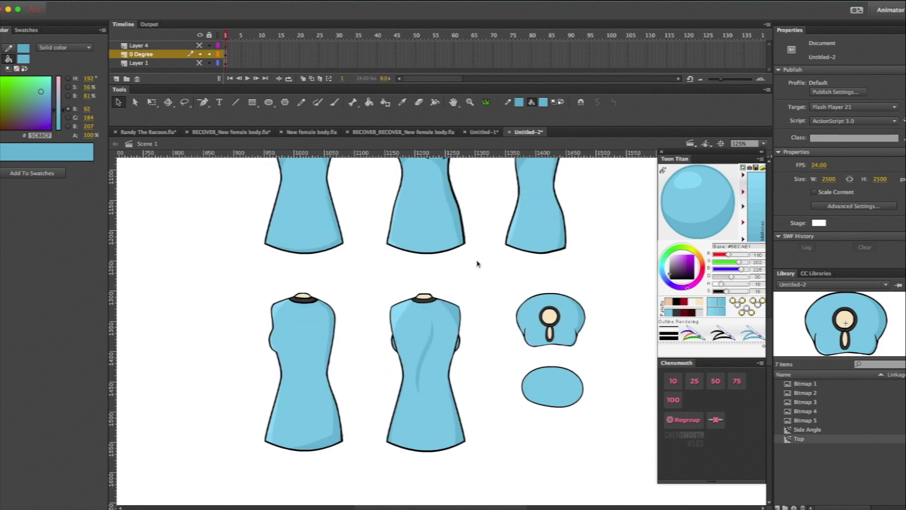
scroll(477, 264, up, 8)
scroll(478, 264, left, 2)
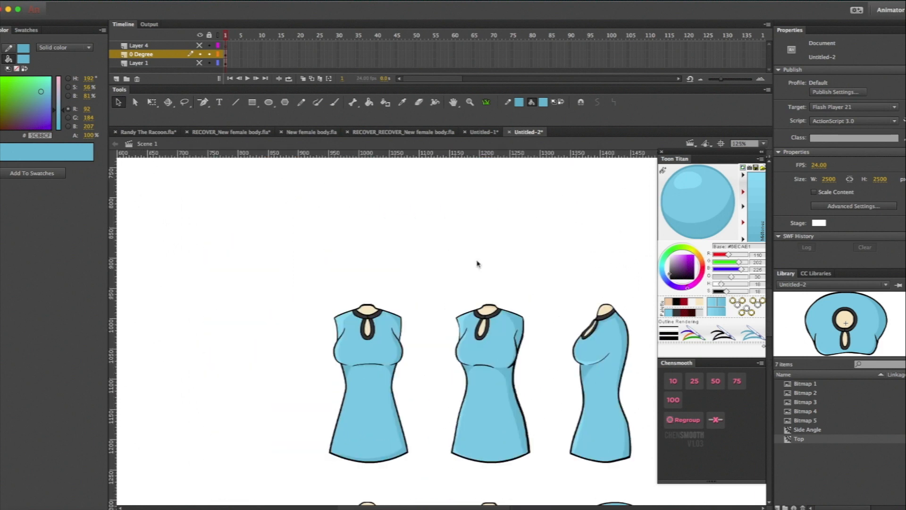
scroll(477, 264, left, 6)
scroll(478, 264, down, 3)
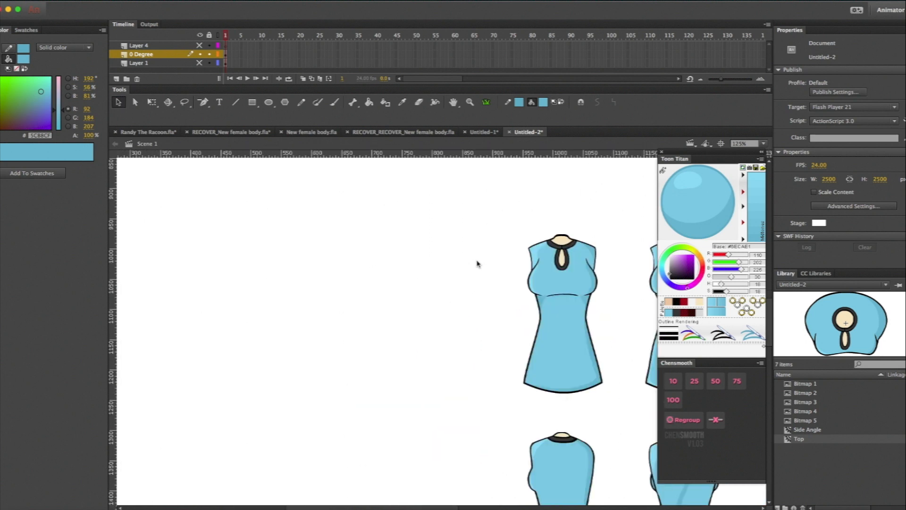
- Show Layer 1 with the body templates beneath the blouses
click(199, 63)
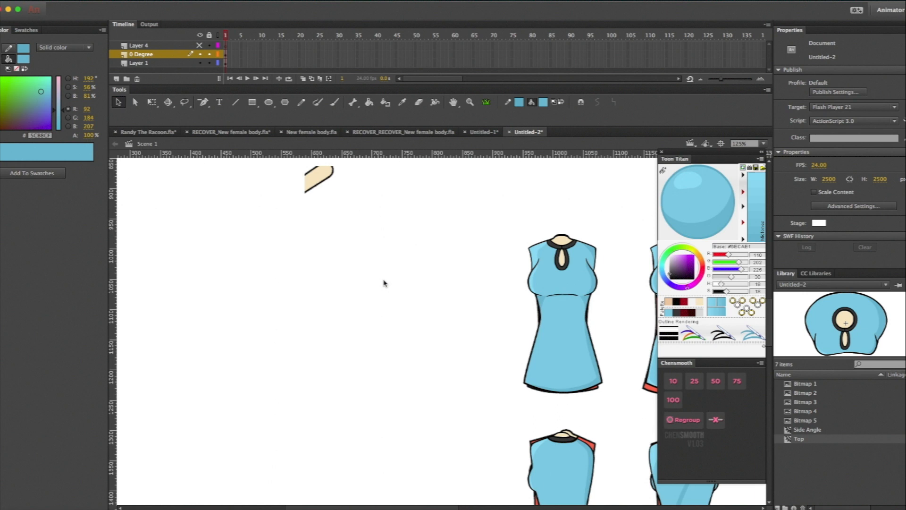
scroll(383, 290, right, 13)
scroll(382, 290, up, 5)
scroll(384, 284, left, 10)
scroll(383, 284, down, 2)
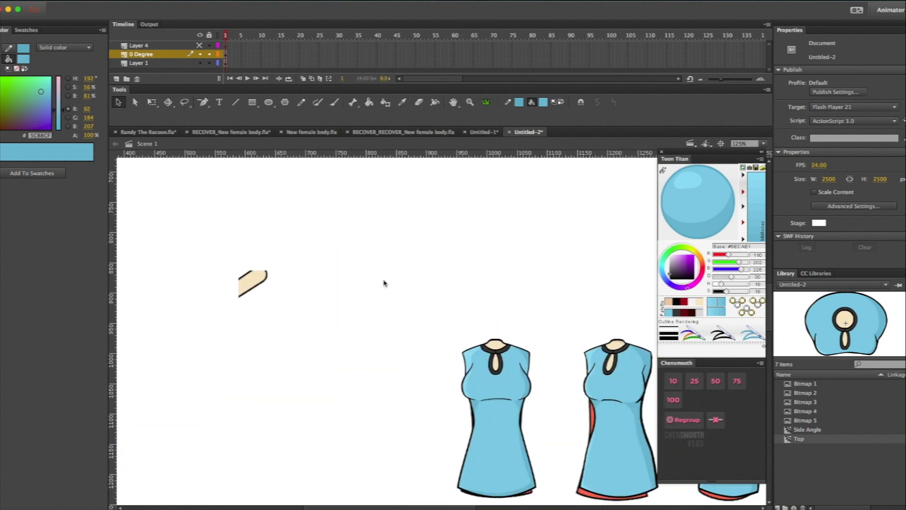
- Set up the Brush tool with black #000000 for drawing over the arm templates
scroll(384, 283, left, 6)
scroll(384, 283, up, 10)
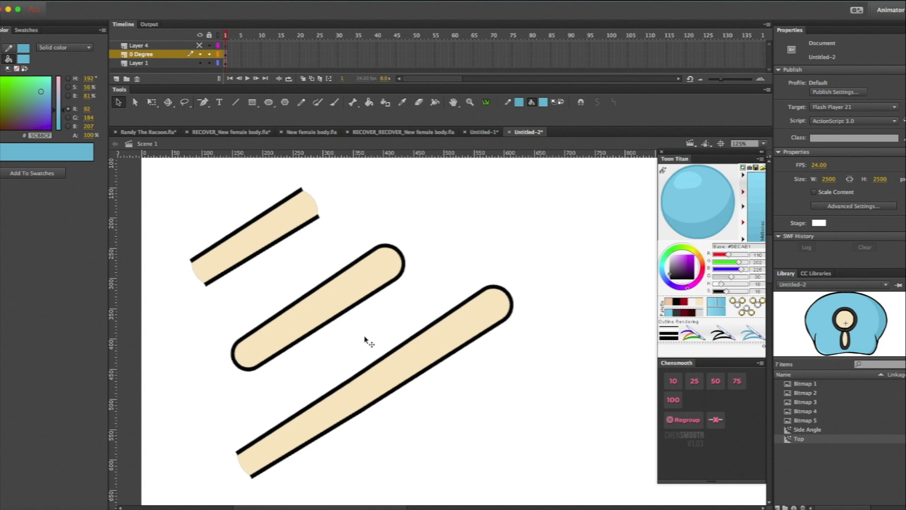
key(b)
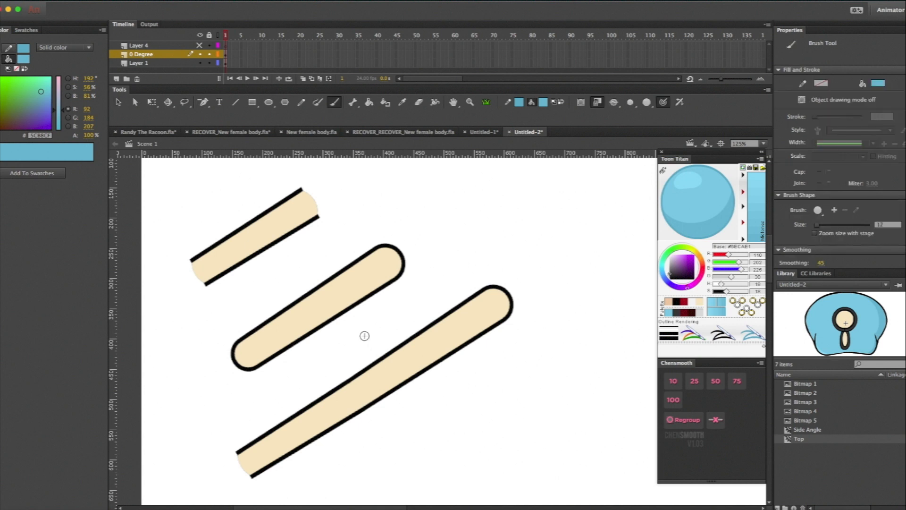
click(679, 302)
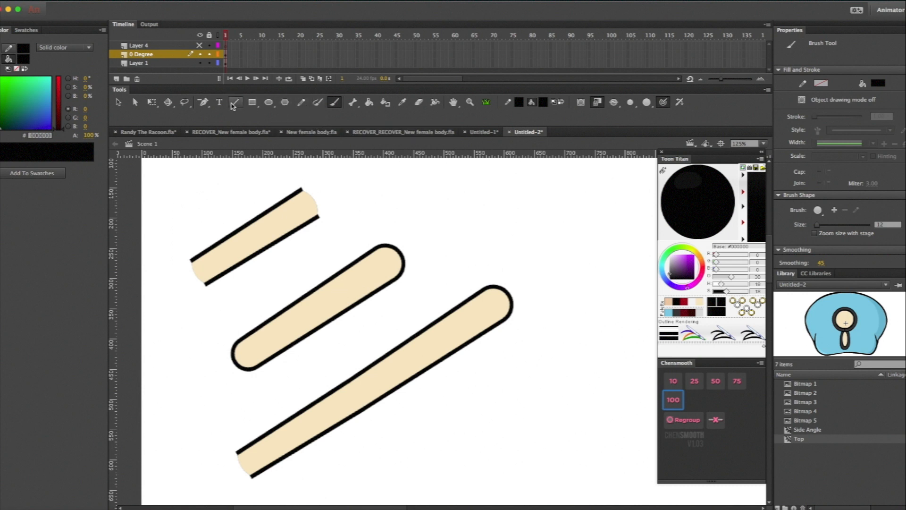
- Draw a straight line along the upper edge of the middle skin-coloured limb shape with the Line tool
click(233, 104)
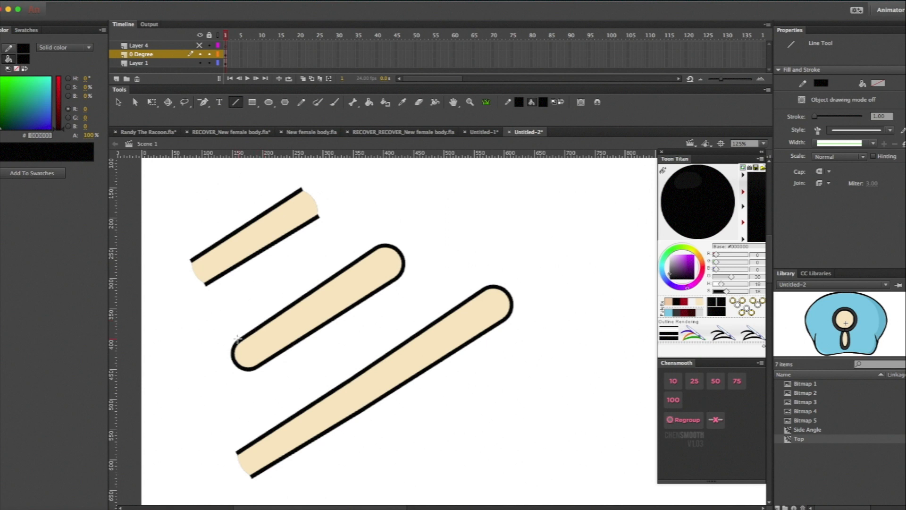
drag(238, 341, 376, 247)
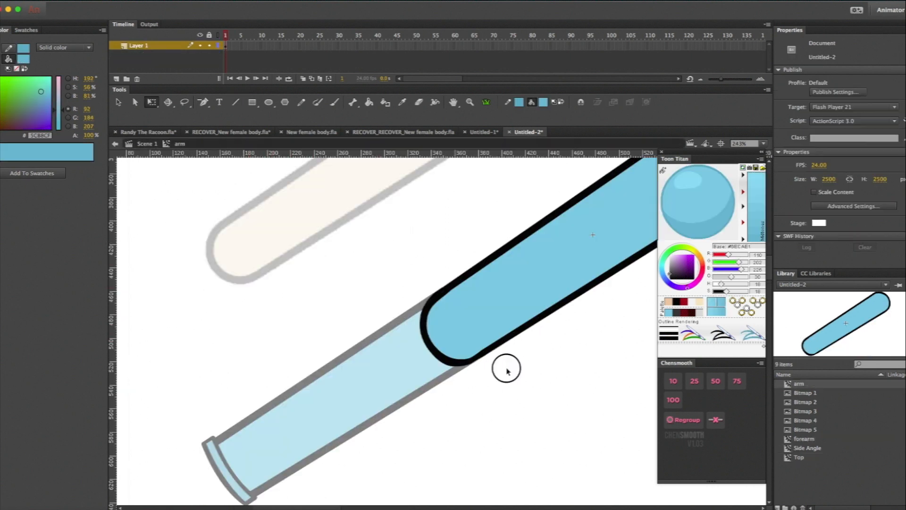
- Exit the arm symbol and duplicate the blue arm and forearm together, placing the copy above the character
double_click(503, 366)
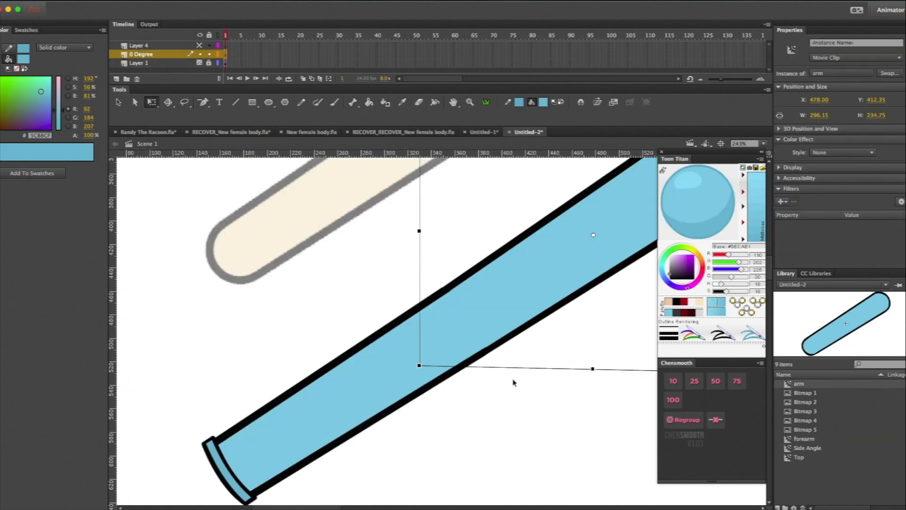
click(511, 401)
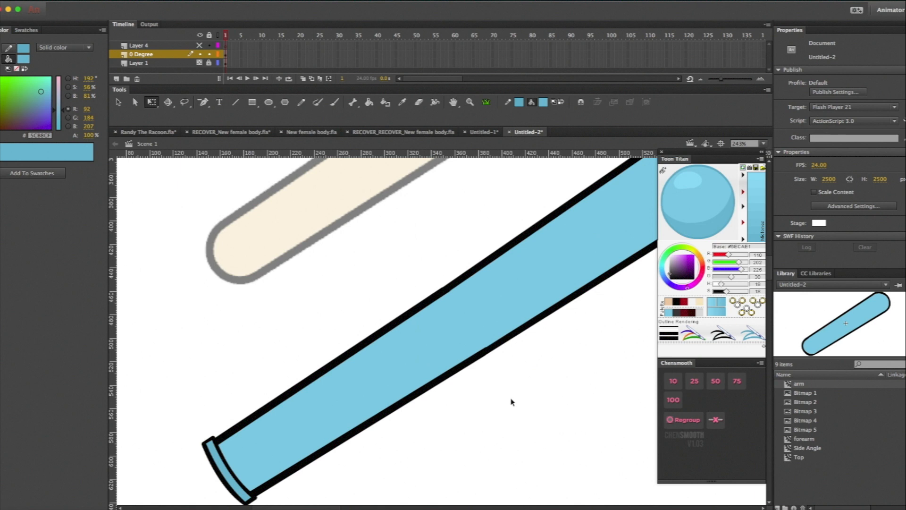
key(super+minus)
key(super+minus)
key(super+minus)
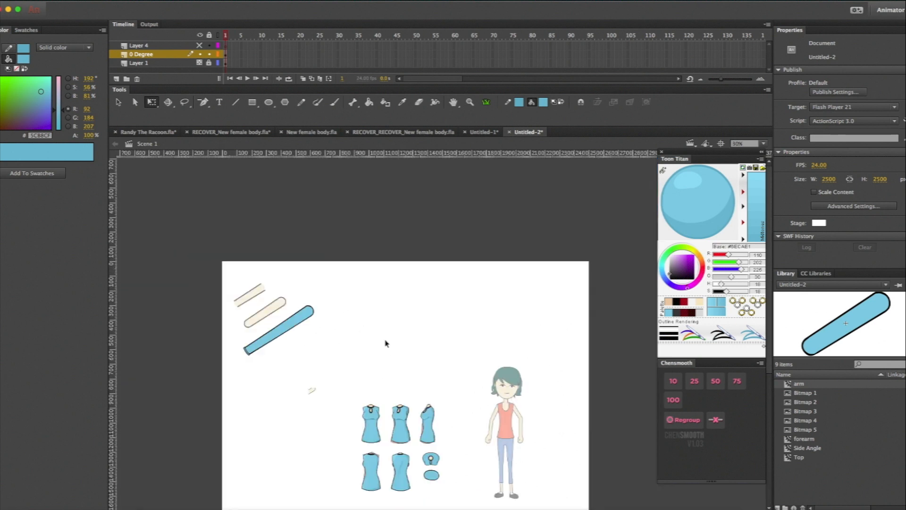
click(295, 332)
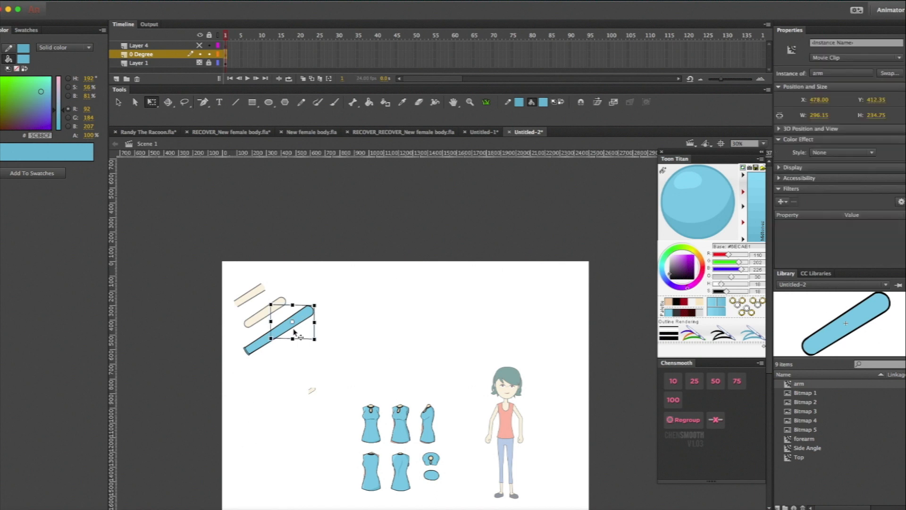
shift+click(258, 349)
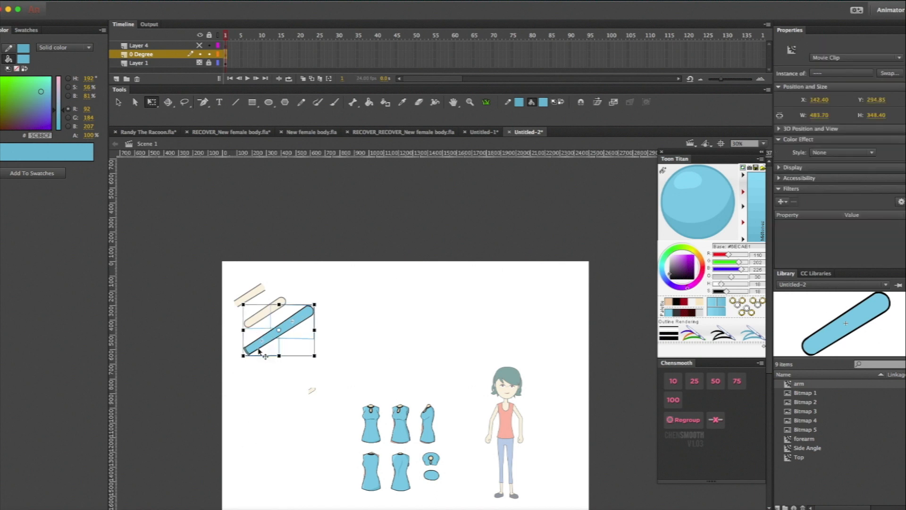
key(super+v)
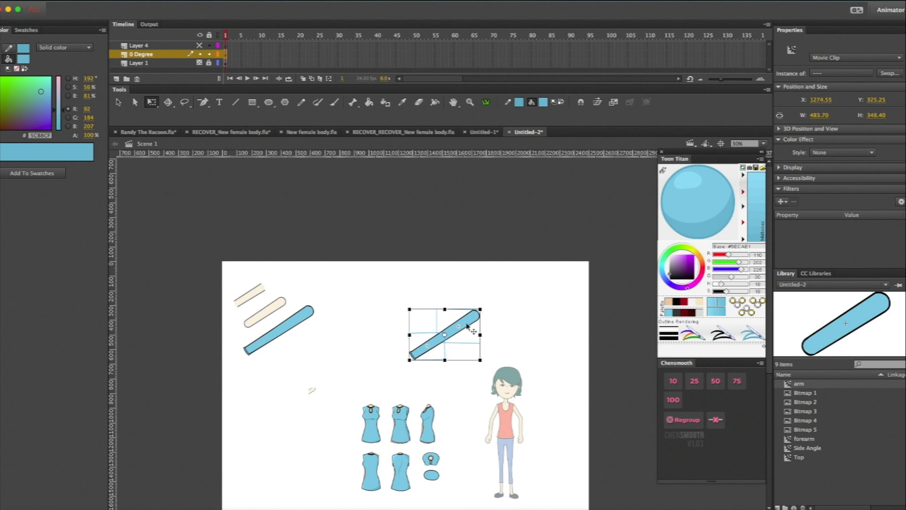
- Scale the copied sleeve down to about 209 px wide and place its rounded end on the character's shoulder
drag(480, 309, 497, 413)
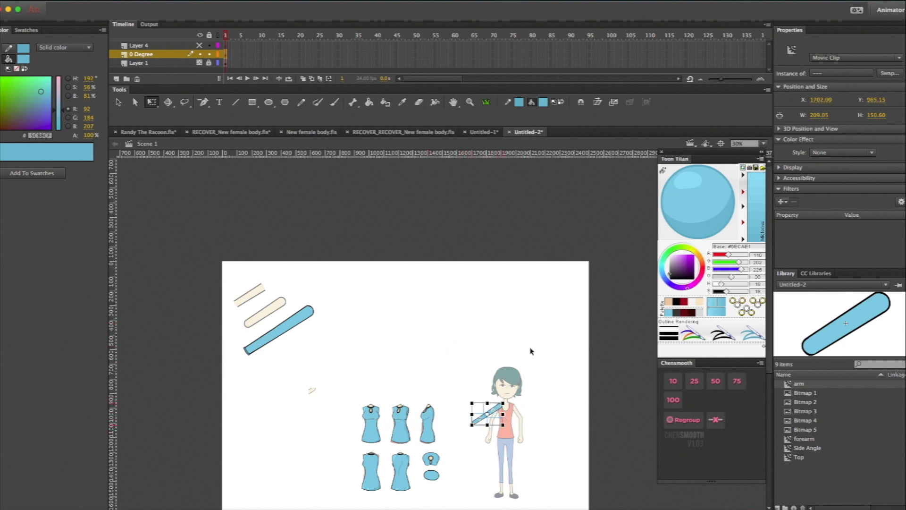
scroll(531, 351, up, 5)
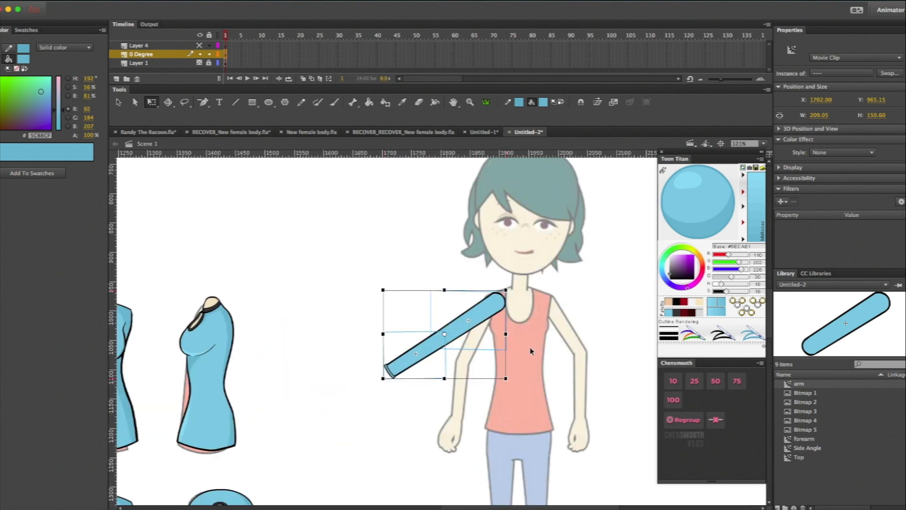
scroll(533, 350, up, 3)
mouse_move(491, 291)
mouse_down()
mouse_move(469, 340)
mouse_move(488, 297)
mouse_up()
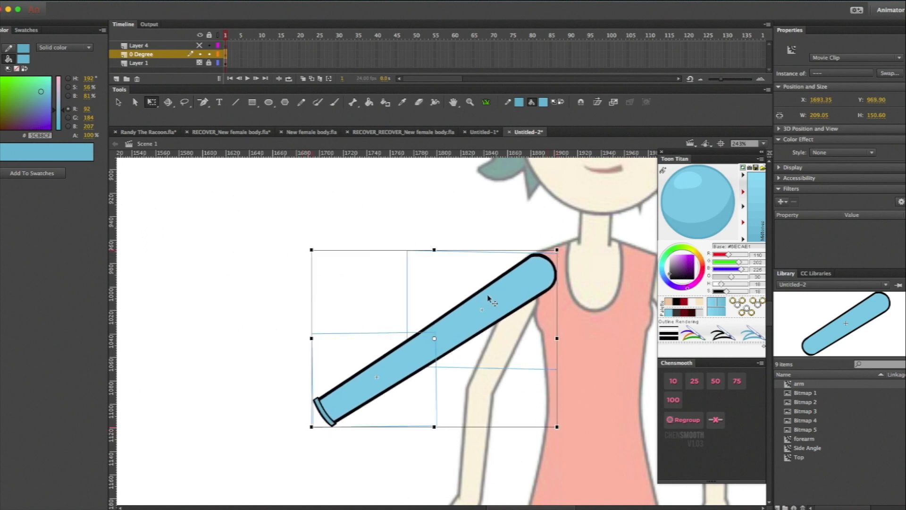
- Set the shared pivot of the arm and forearm at the shoulder and rotate both to follow the character's upper arm
drag(434, 339, 538, 276)
drag(308, 418, 278, 390)
click(408, 364)
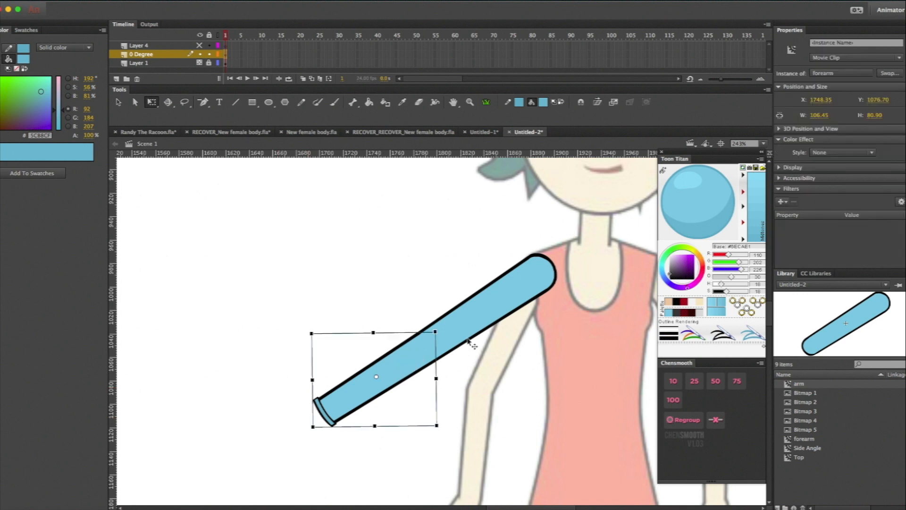
shift+click(464, 344)
drag(434, 338, 536, 277)
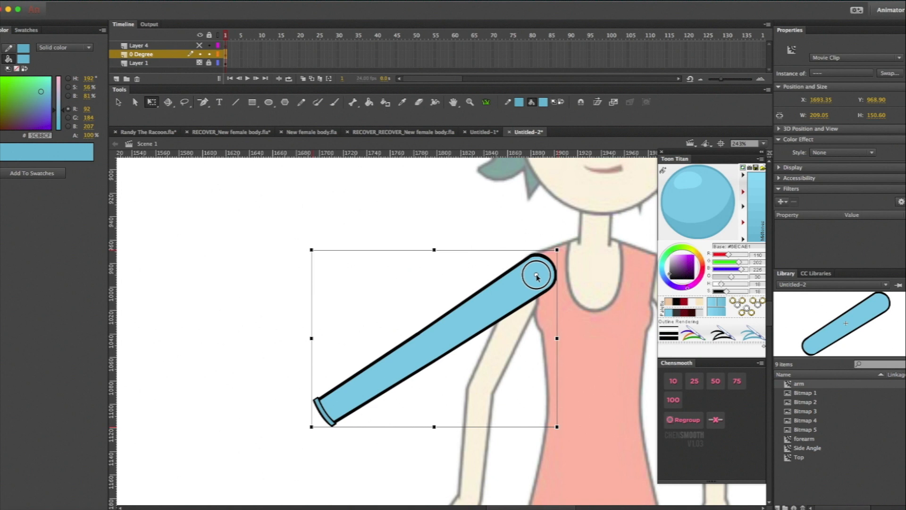
drag(537, 277, 535, 279)
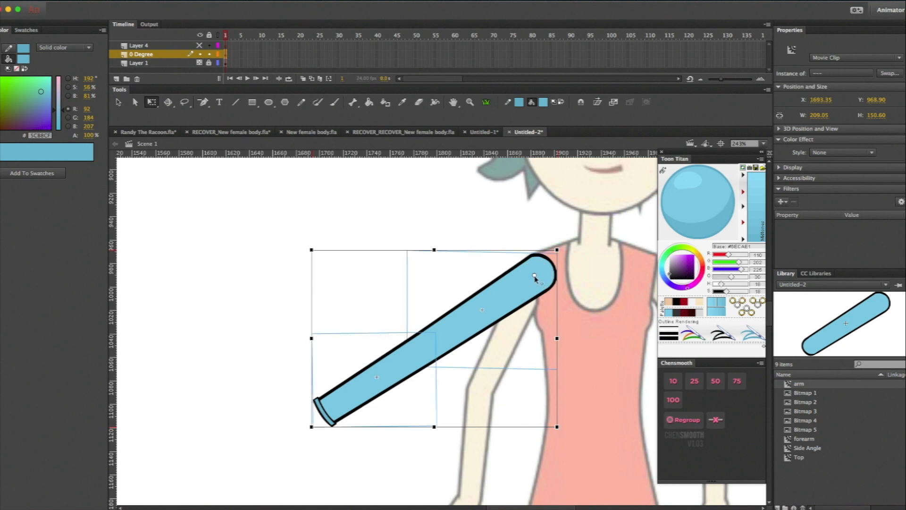
drag(310, 434, 428, 507)
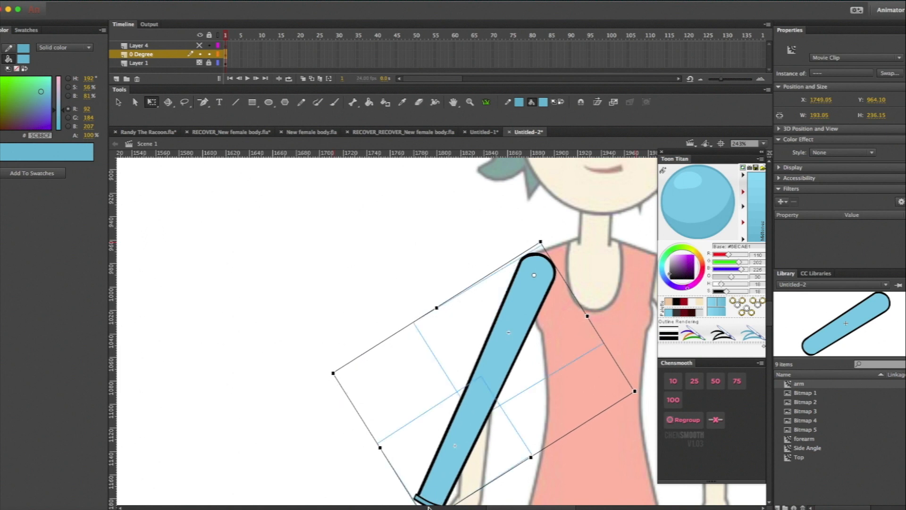
- Move the forearm's pivot to the elbow, showing the 0 Degree layer as outlines to align it with the character's arm
scroll(269, 418, down, 3)
click(459, 311)
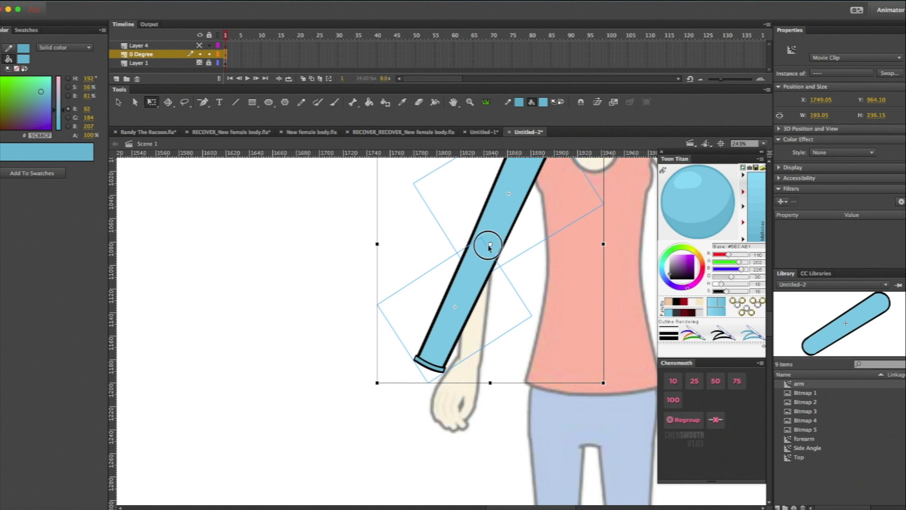
click(332, 240)
click(391, 227)
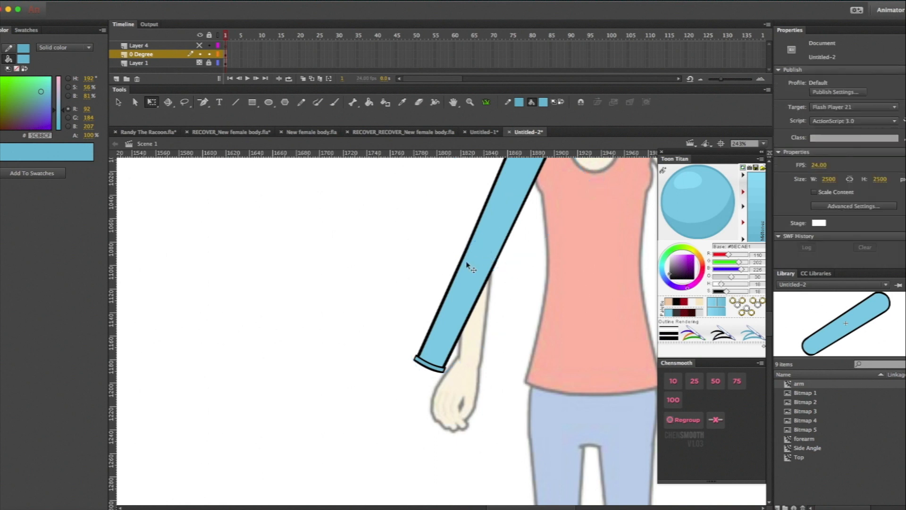
click(473, 273)
drag(456, 306, 481, 256)
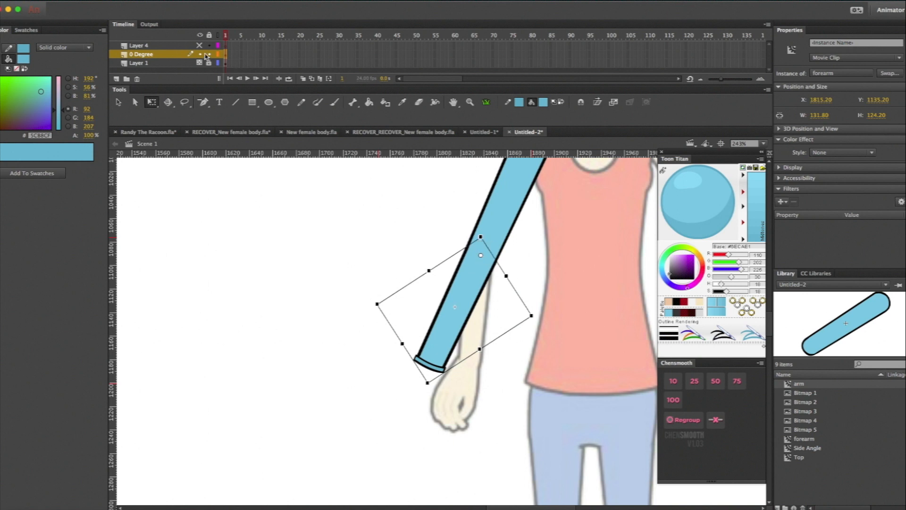
click(219, 55)
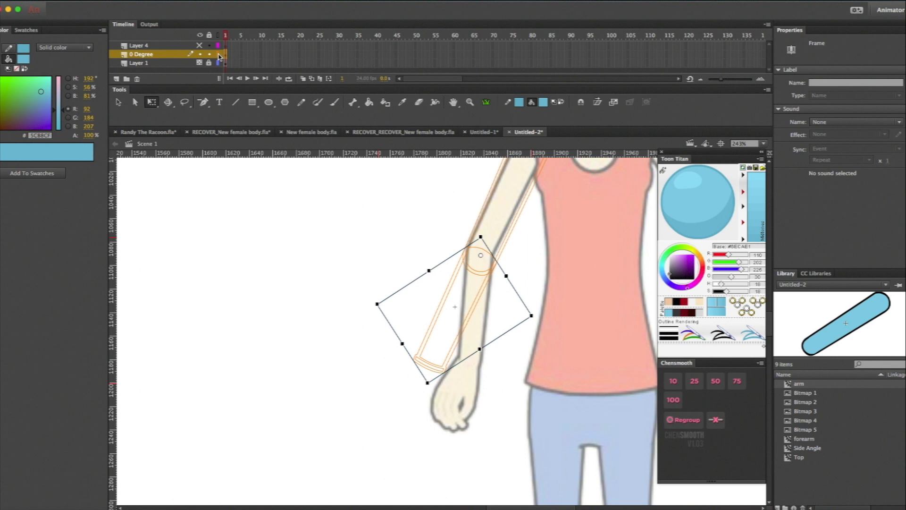
click(481, 257)
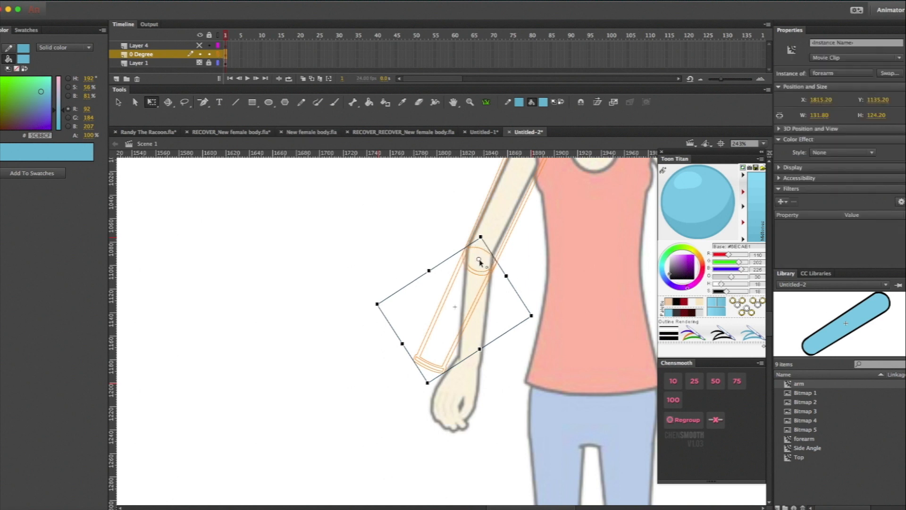
- Rotate the forearm to follow the character's lower arm and restore the 0 Degree layer's full-colour display
drag(379, 303, 403, 327)
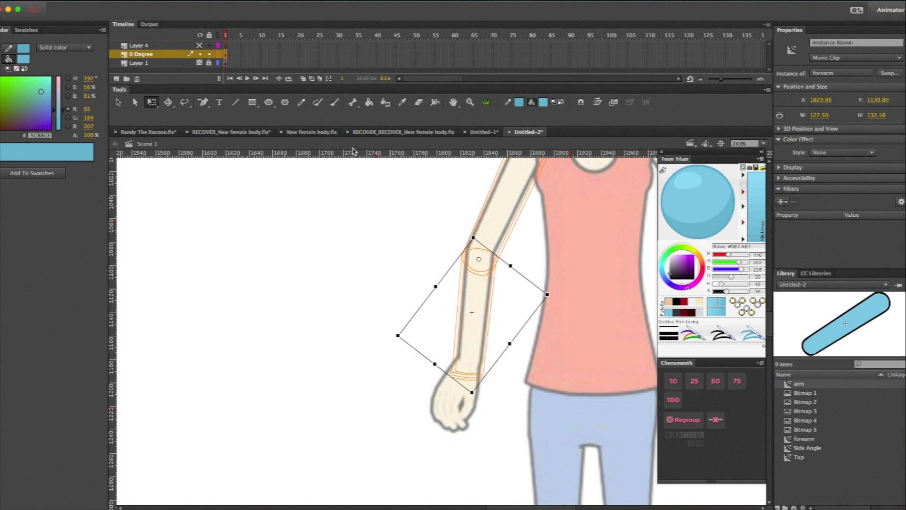
click(209, 54)
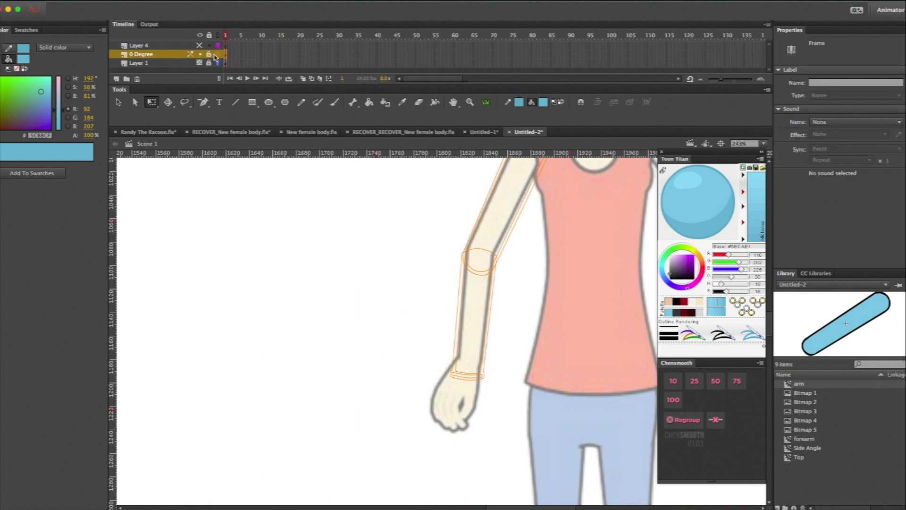
click(218, 54)
click(210, 54)
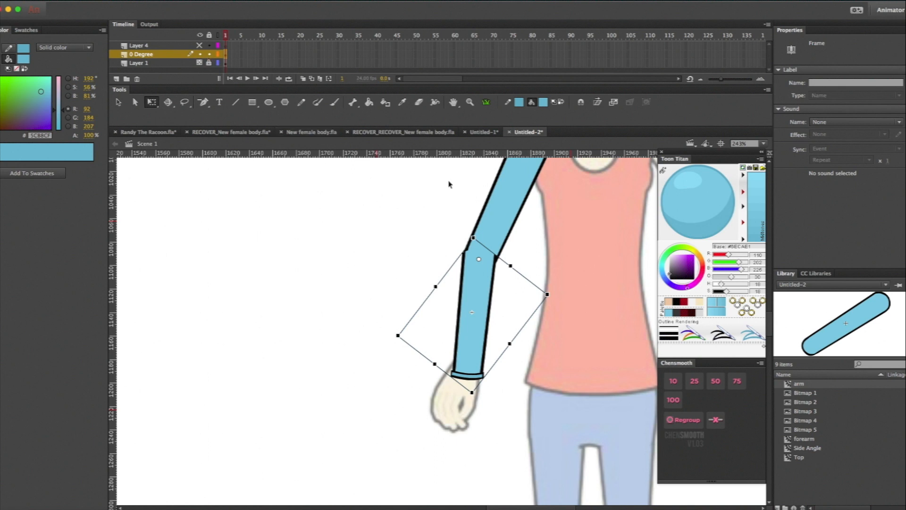
- Nudge the forearm and shrink it to about 119.5 by 123 px so the elbow joins cleanly and the cuff ends near the wrist
key(Right)
key(Right)
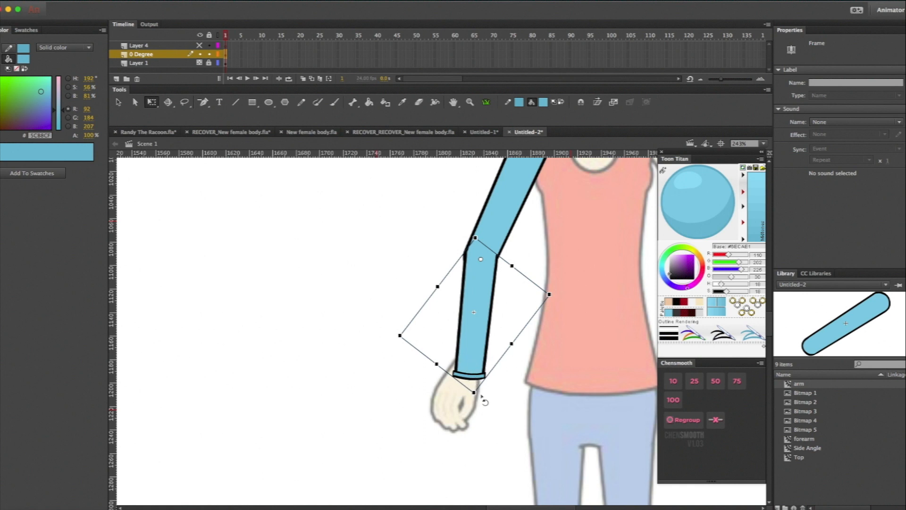
drag(474, 393, 472, 378)
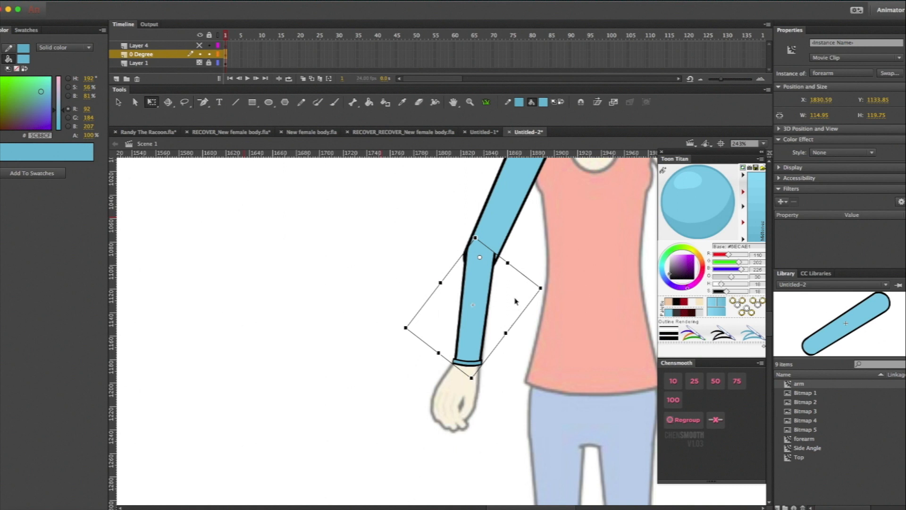
drag(506, 333, 508, 336)
drag(509, 336, 508, 334)
drag(404, 327, 404, 326)
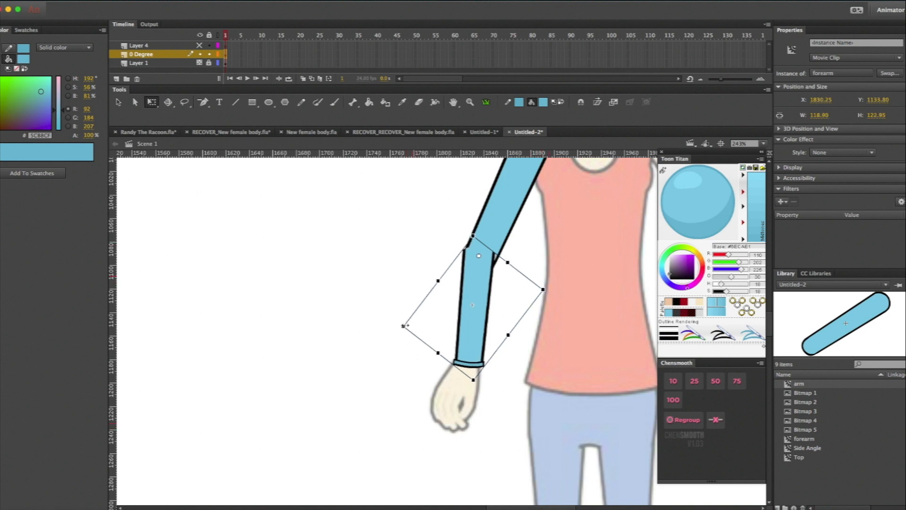
drag(552, 294, 548, 286)
drag(478, 289, 478, 290)
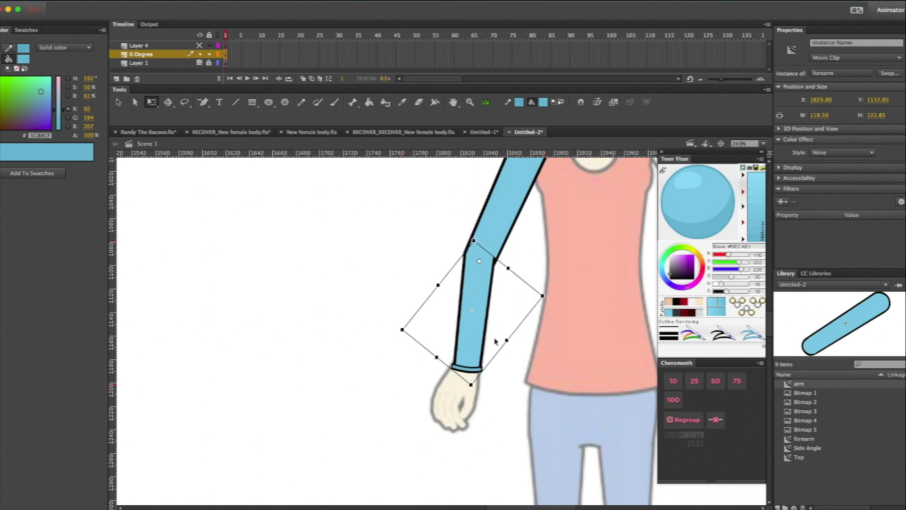
- Fine-tune the forearm's rotation about the elbow so the cuff lines up with the character's wrist
drag(467, 390, 461, 386)
click(508, 393)
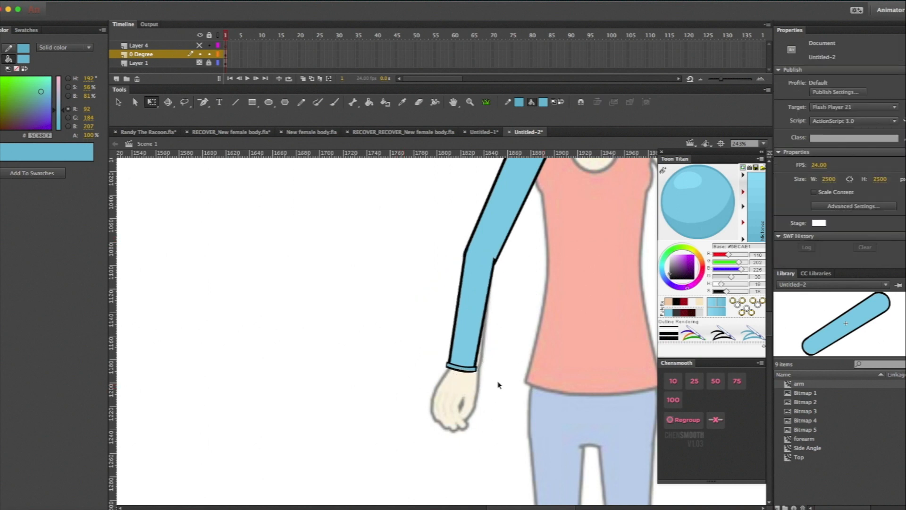
click(472, 351)
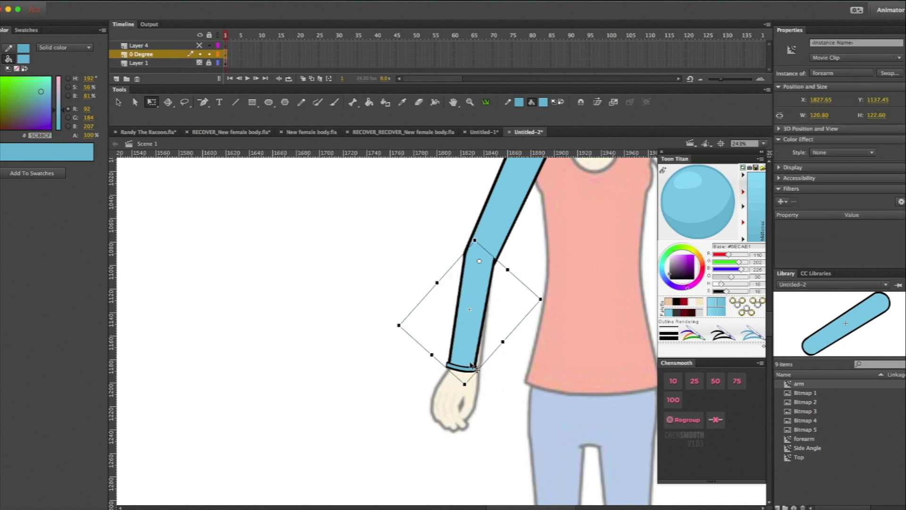
click(458, 386)
click(462, 357)
drag(457, 381, 461, 384)
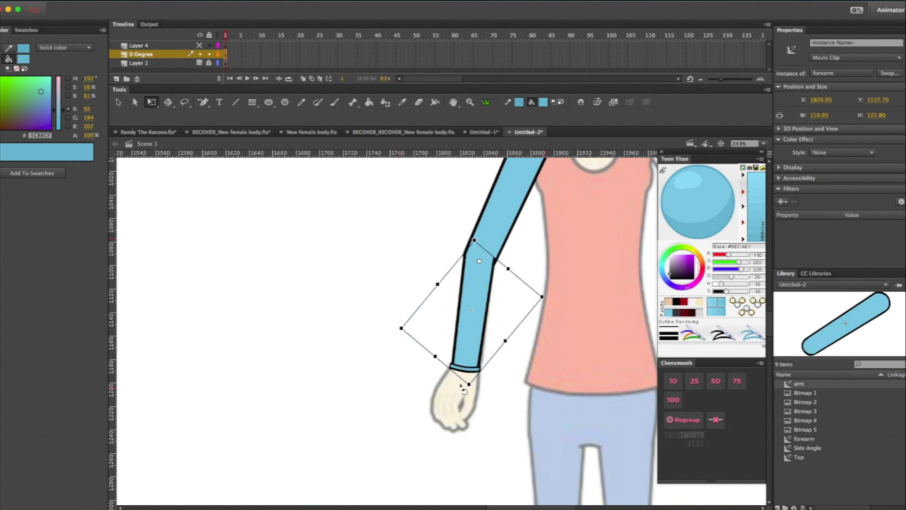
click(485, 400)
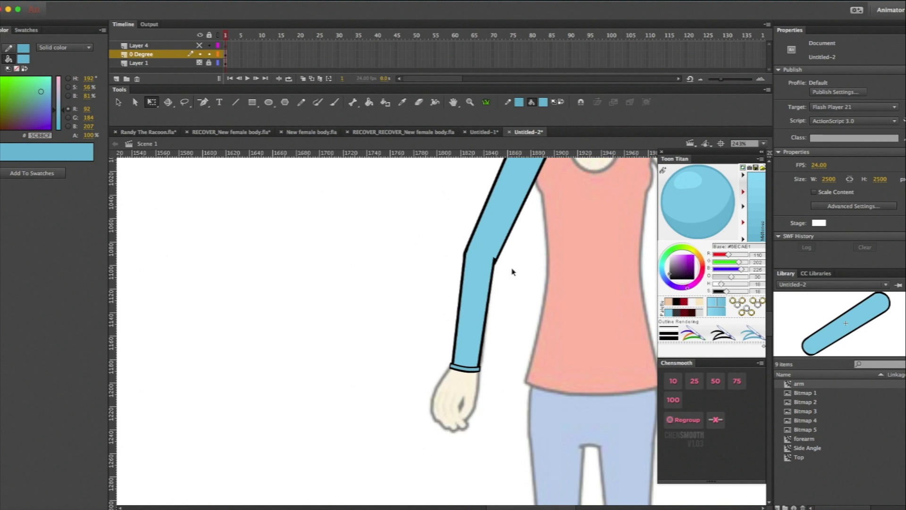
- Convert the complete front-view torso artwork into a movie clip symbol named "0 Degree"
key(ctrl+minus)
key(ctrl+minus)
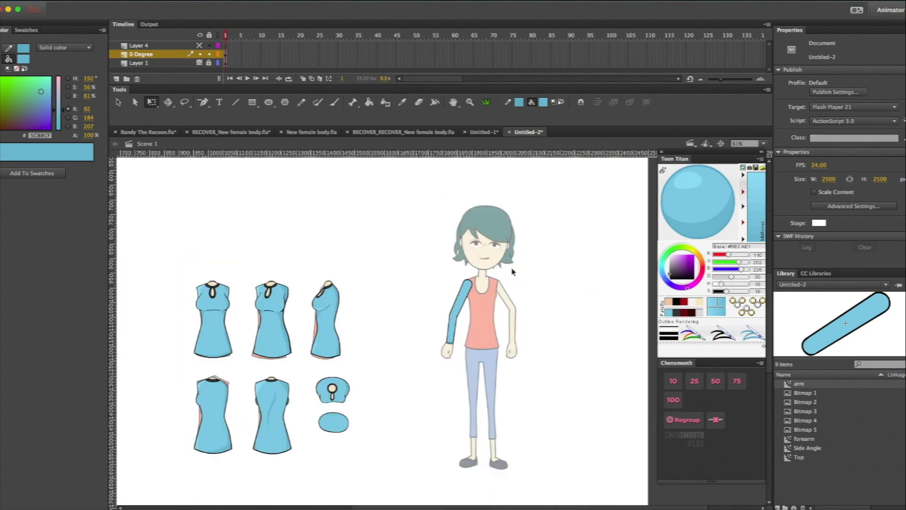
click(211, 343)
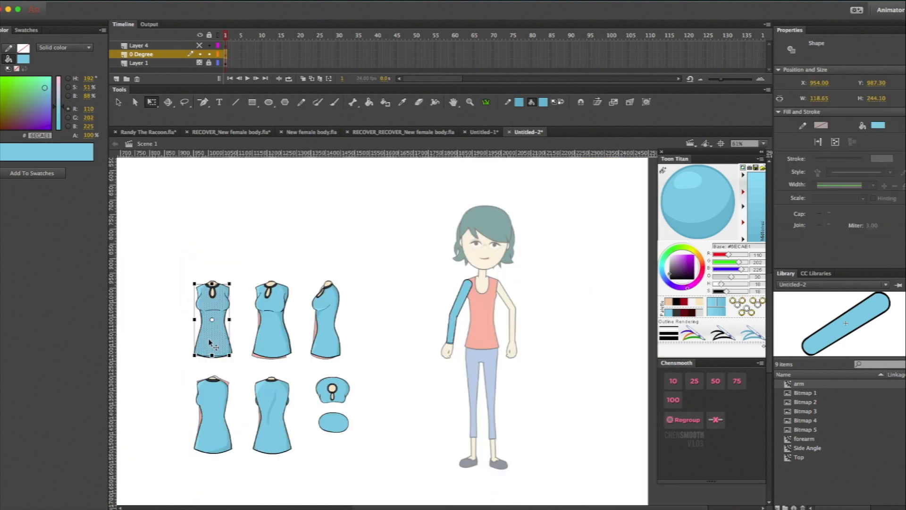
click(184, 278)
drag(182, 268, 240, 371)
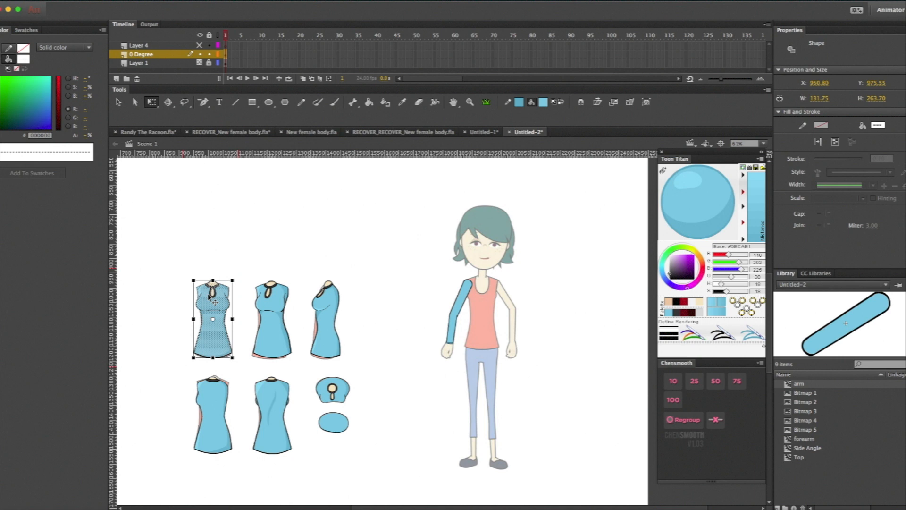
key(F8)
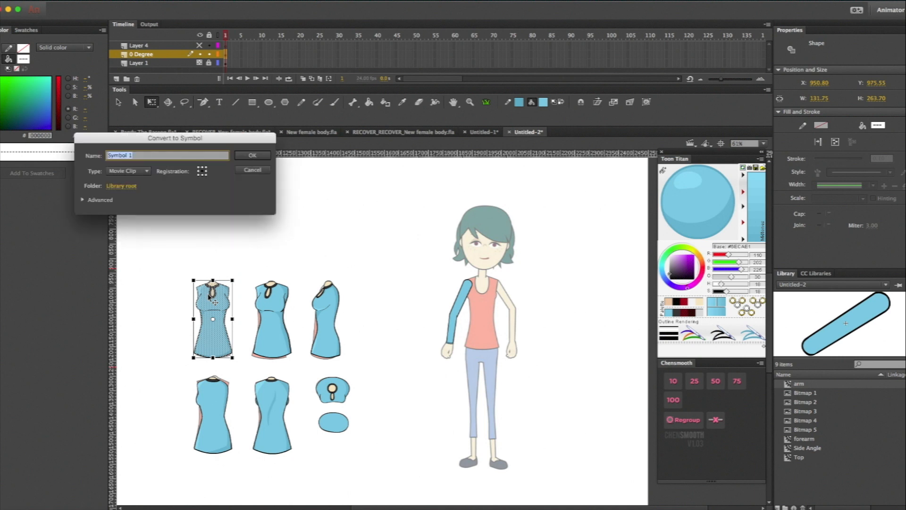
text(uppert)
key(BackSpace)
key(BackSpace)
key(BackSpace)
text(0 D)
key(Return)
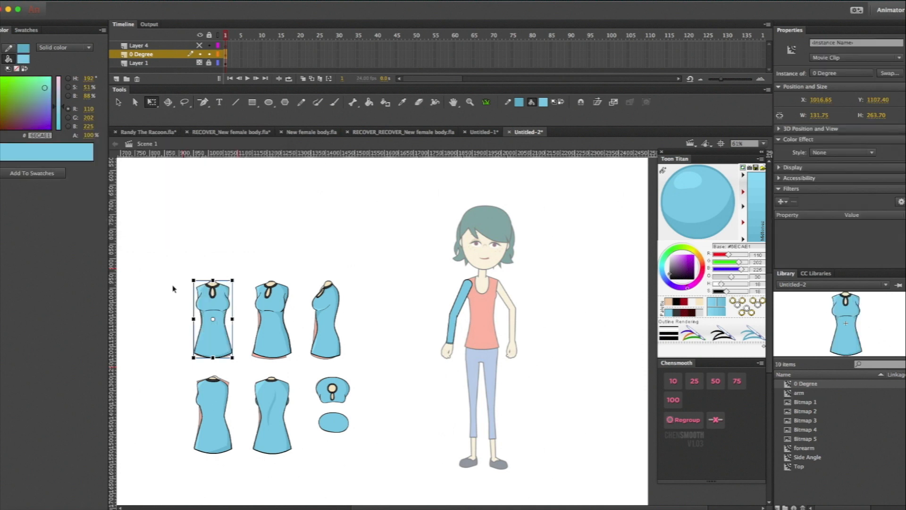
- Place a copy of the 0 Degree torso symbol over the character's body, aligned with the shoulders and sleeve
drag(213, 342, 481, 336)
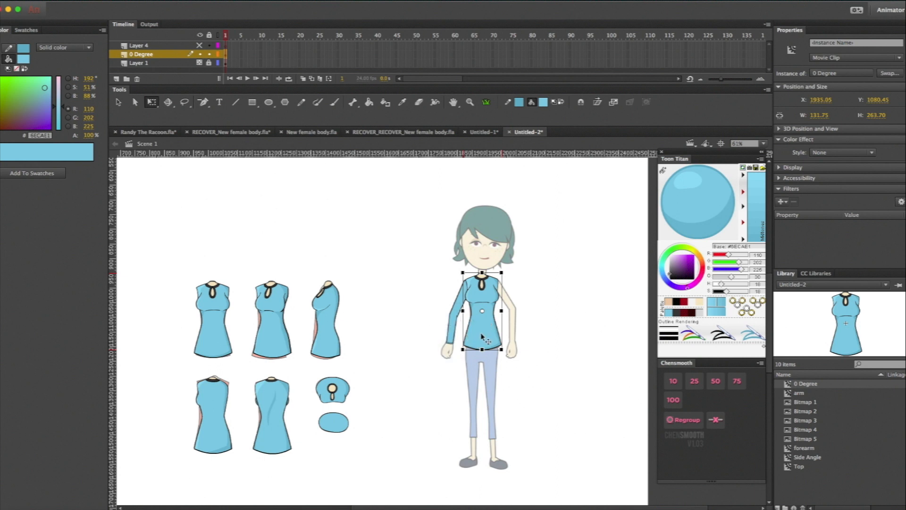
click(533, 333)
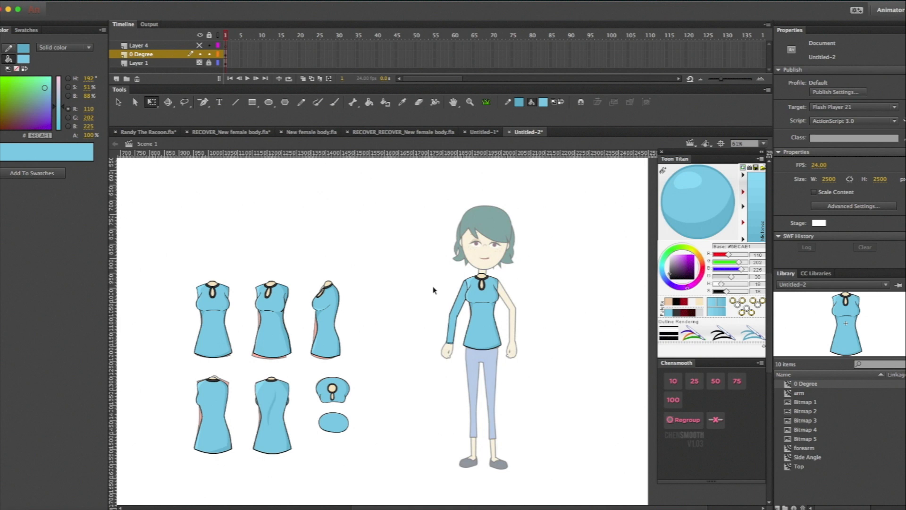
click(460, 302)
click(519, 299)
- Open the original 0 Degree torso symbol for in-place editing and examine its upper part up close
double_click(213, 300)
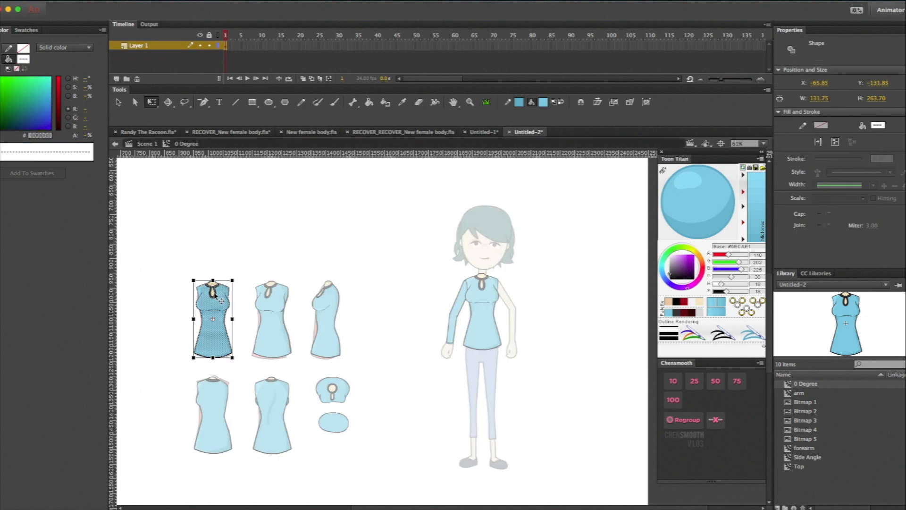
click(172, 268)
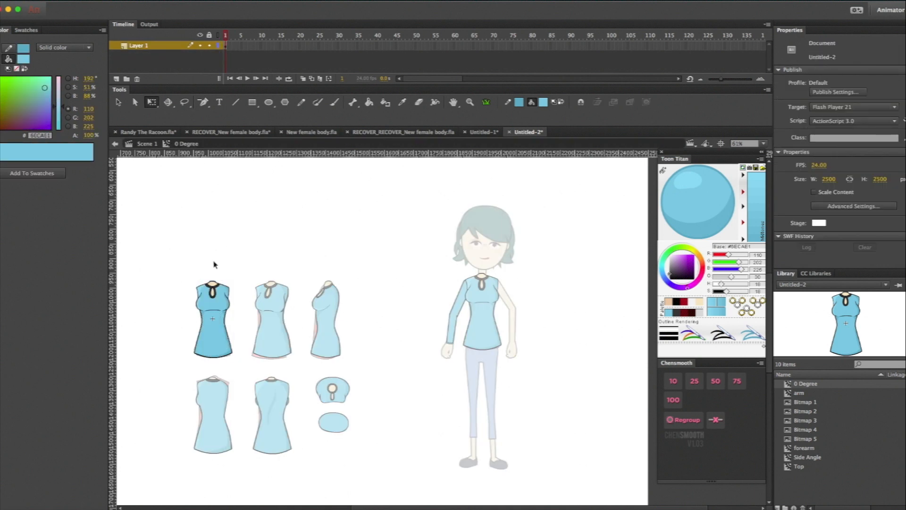
key(z)
drag(189, 281, 250, 311)
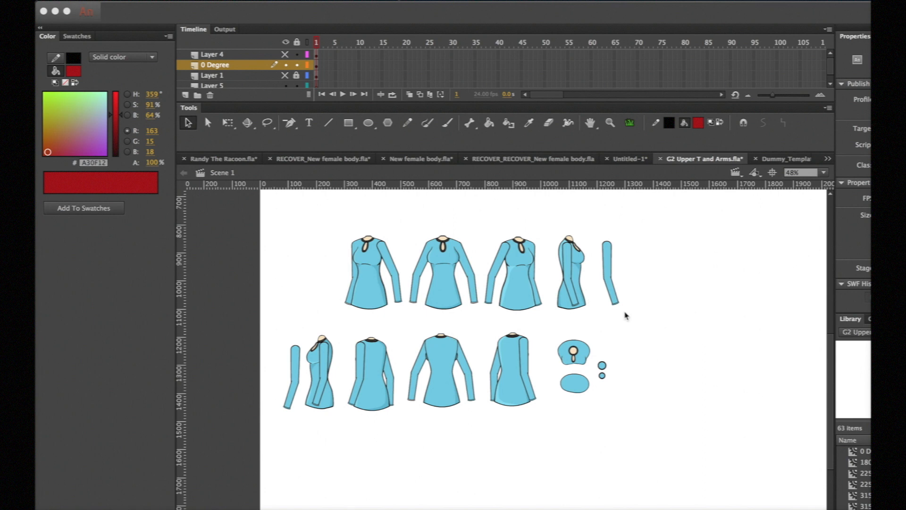
- Switch to Dummy_Template.fla and examine how the red outfit's torso and arms are assembled on the front-facing figure
click(784, 163)
click(785, 163)
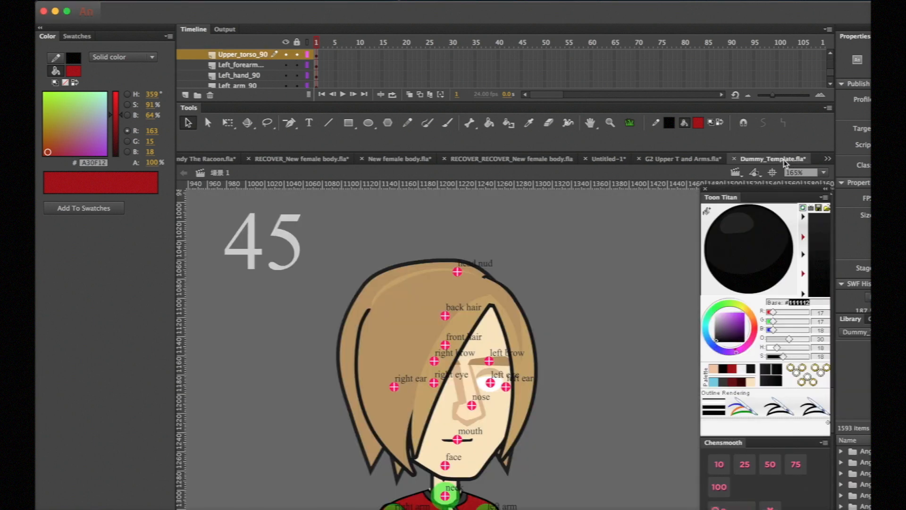
scroll(609, 309, down, 5)
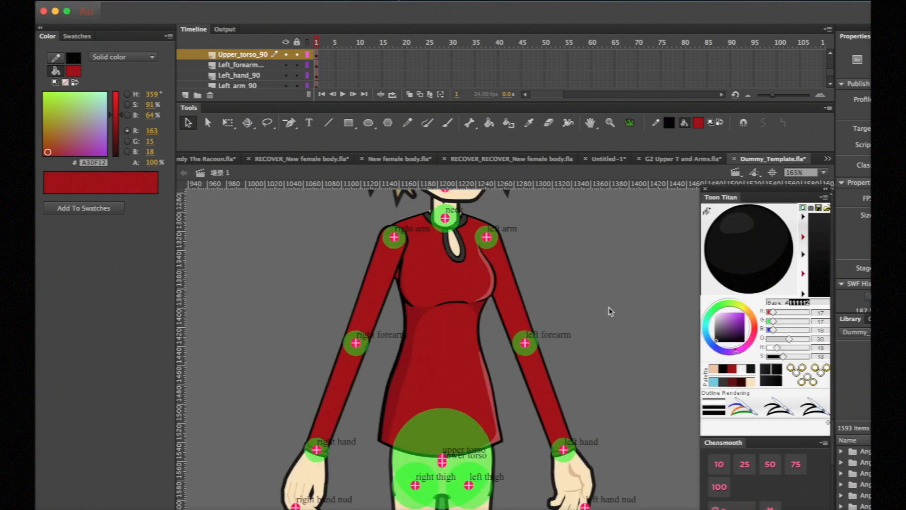
key(super+minus)
scroll(611, 311, left, 10)
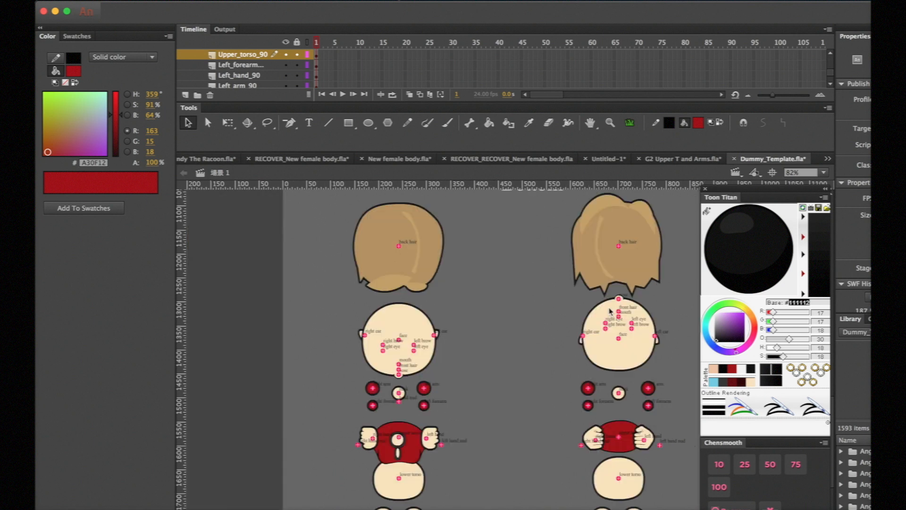
scroll(611, 312, up, 10)
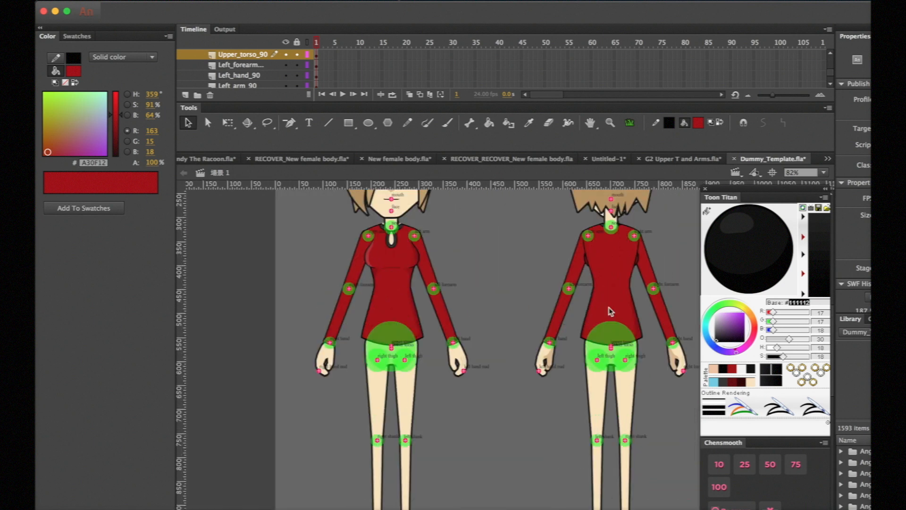
scroll(611, 312, up, 3)
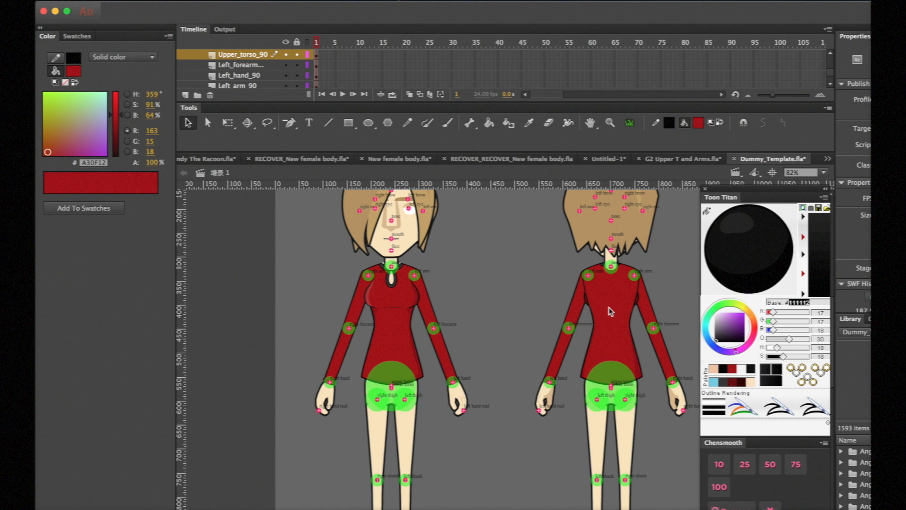
key(super+equal)
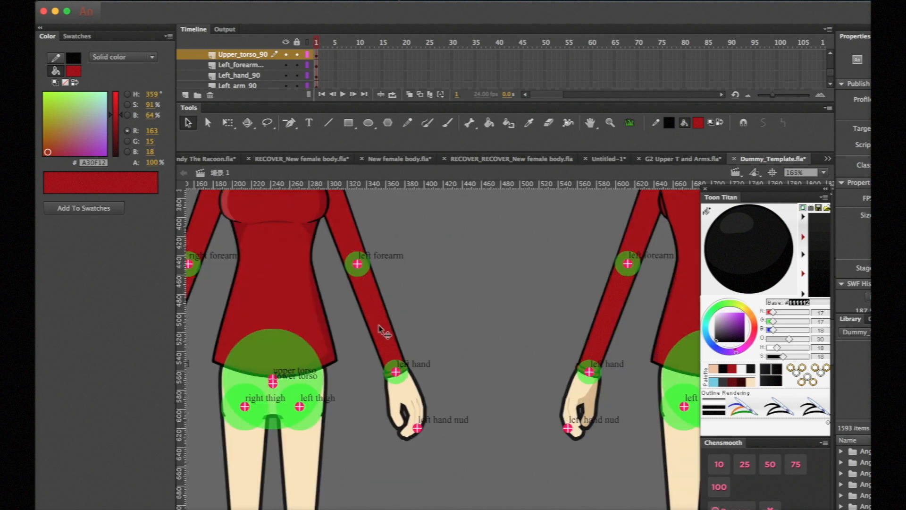
scroll(380, 329, left, 10)
scroll(380, 330, up, 5)
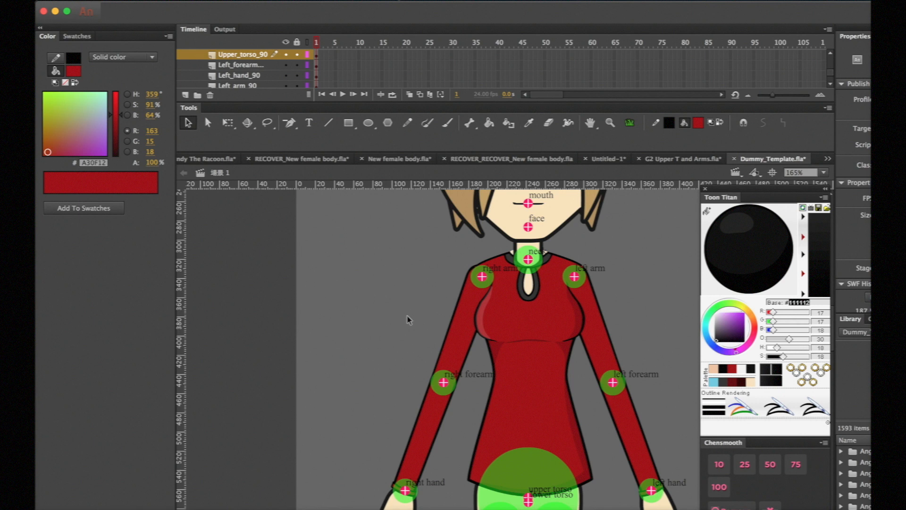
- Open the front figure's Upper_torso_0 symbol and toggle Layer 2's visibility to compare the torso with and without shading
double_click(521, 378)
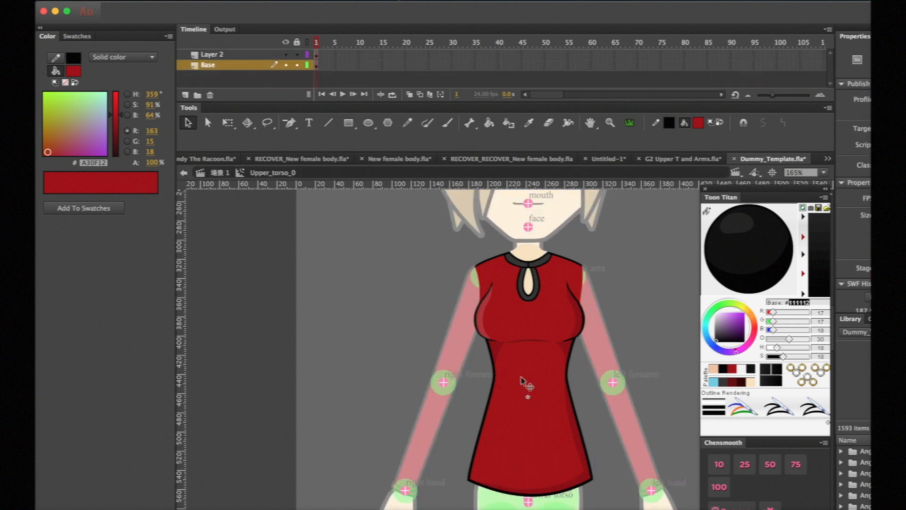
click(284, 57)
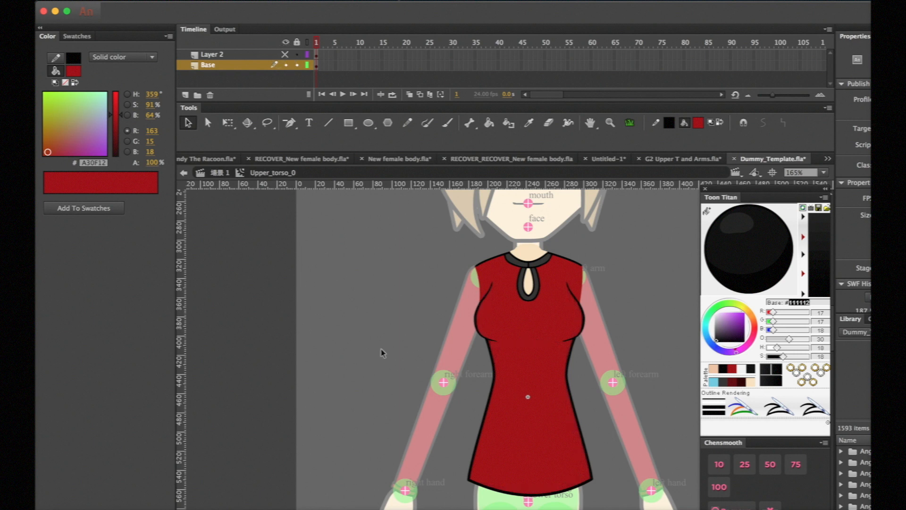
click(285, 54)
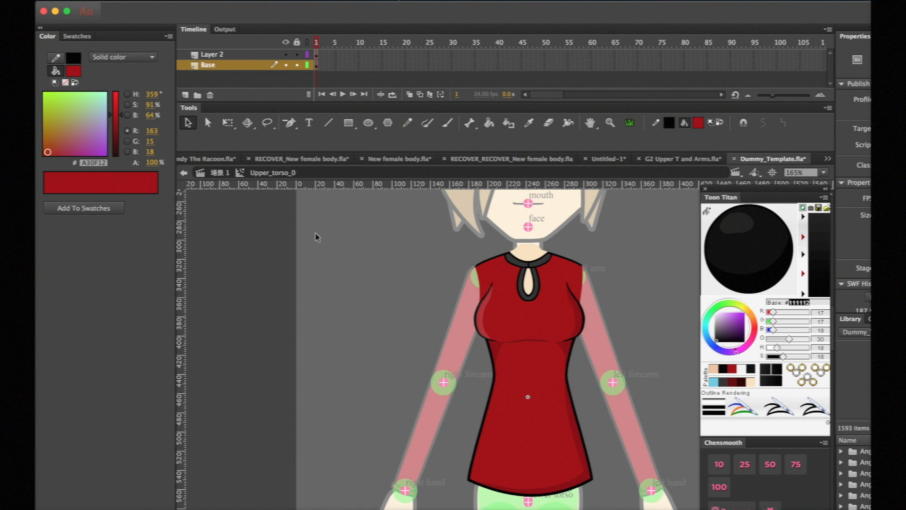
- Fill the shadow shape on the right side of the chest with the opaque dark palette colour 111112
click(577, 325)
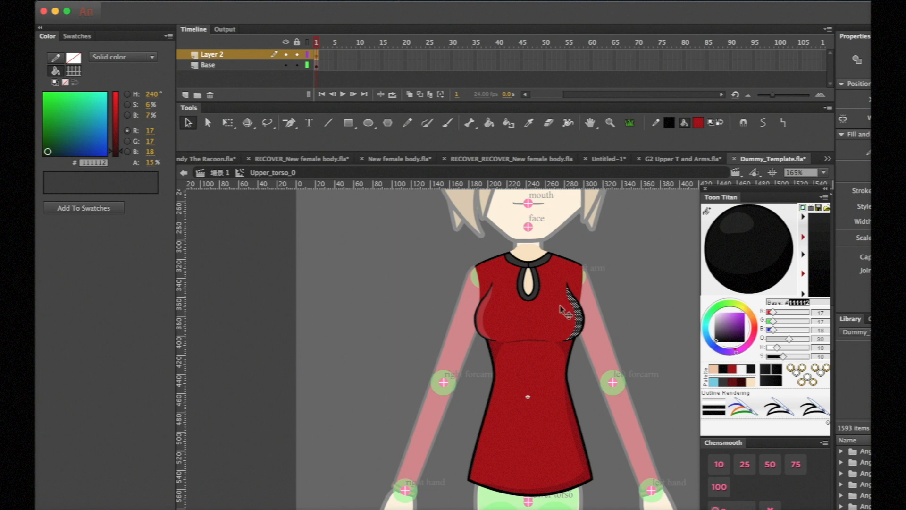
click(96, 162)
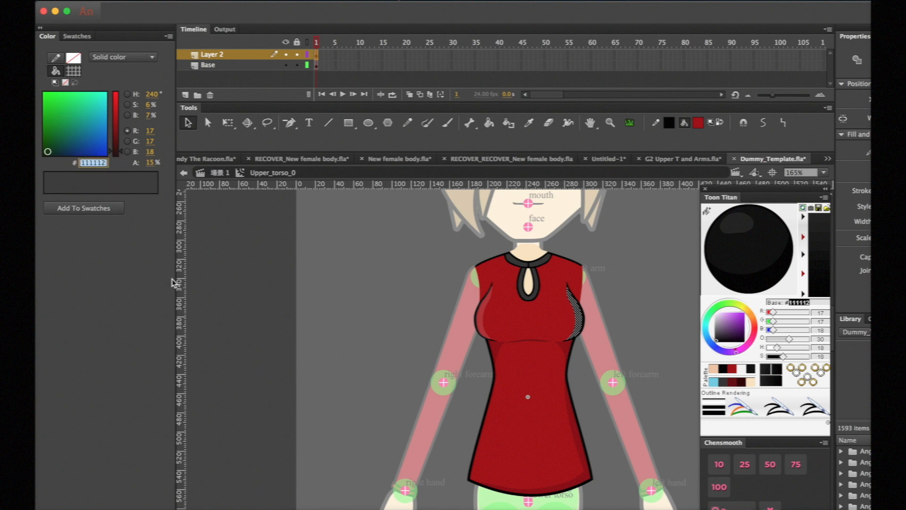
click(270, 349)
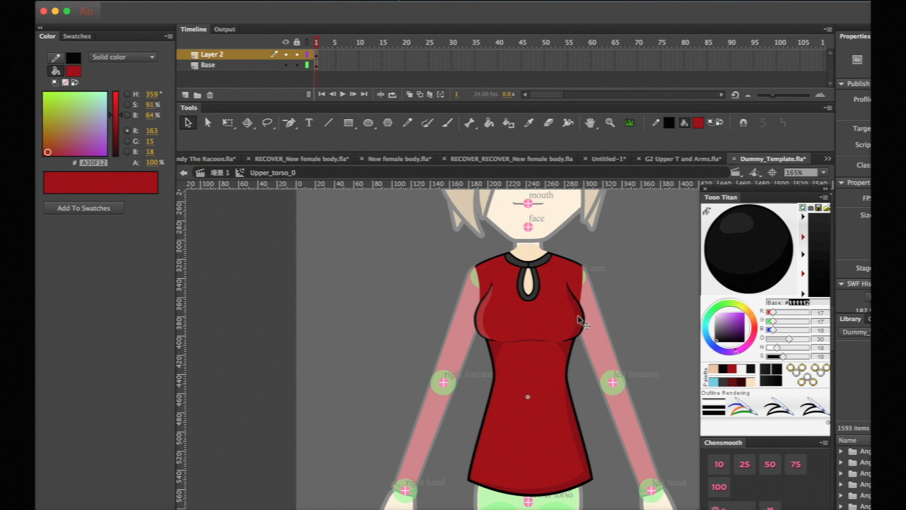
click(581, 321)
click(752, 369)
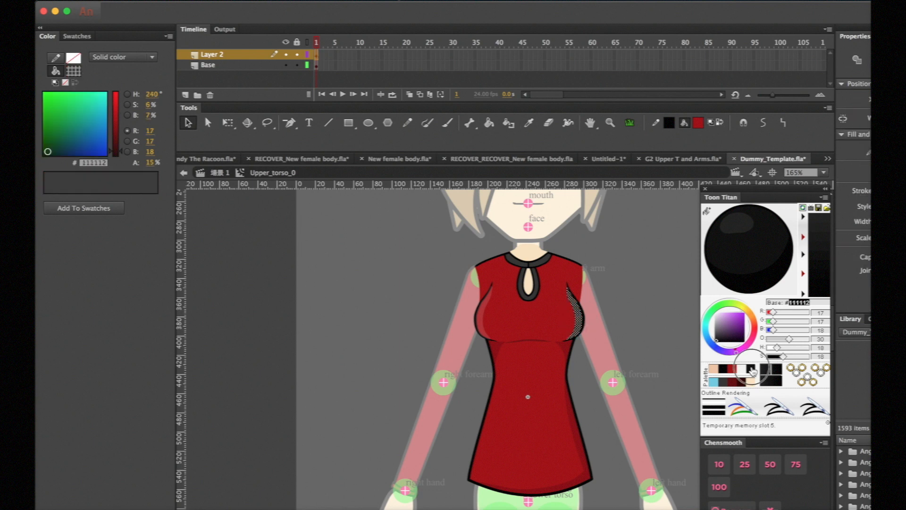
click(652, 285)
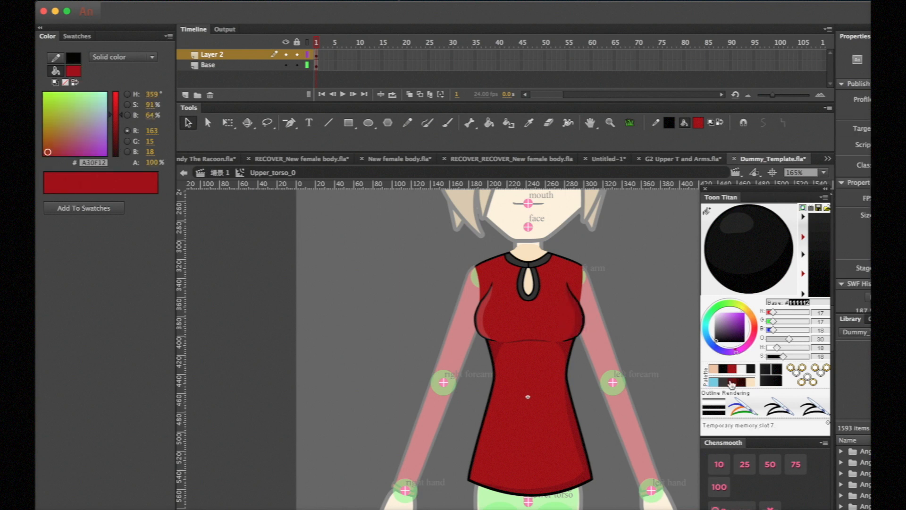
click(582, 330)
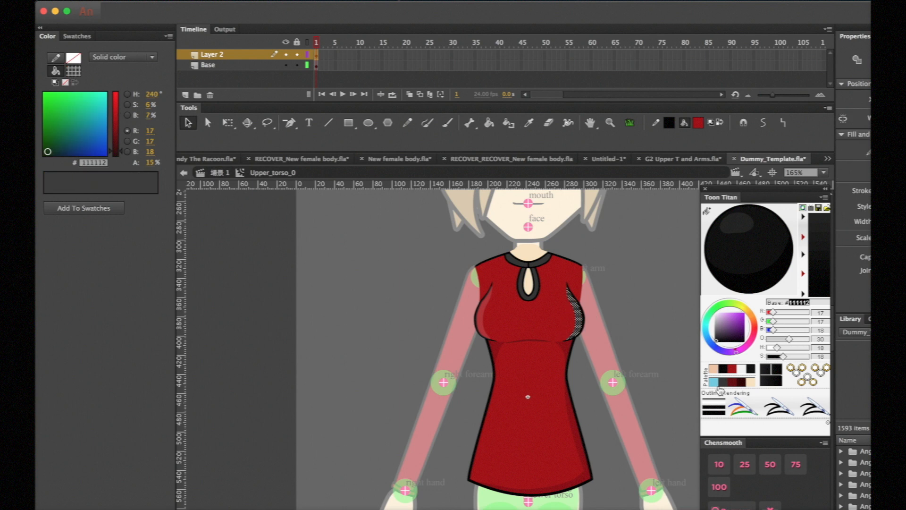
click(731, 370)
click(752, 370)
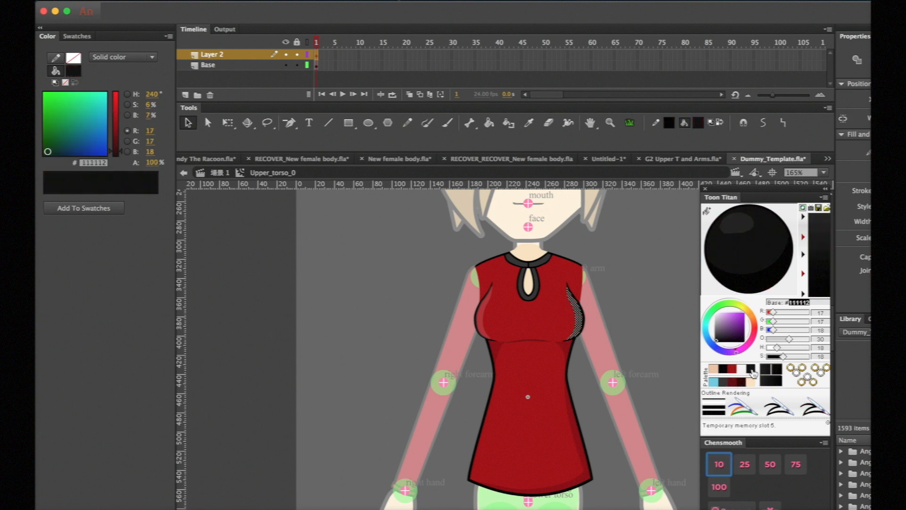
click(663, 330)
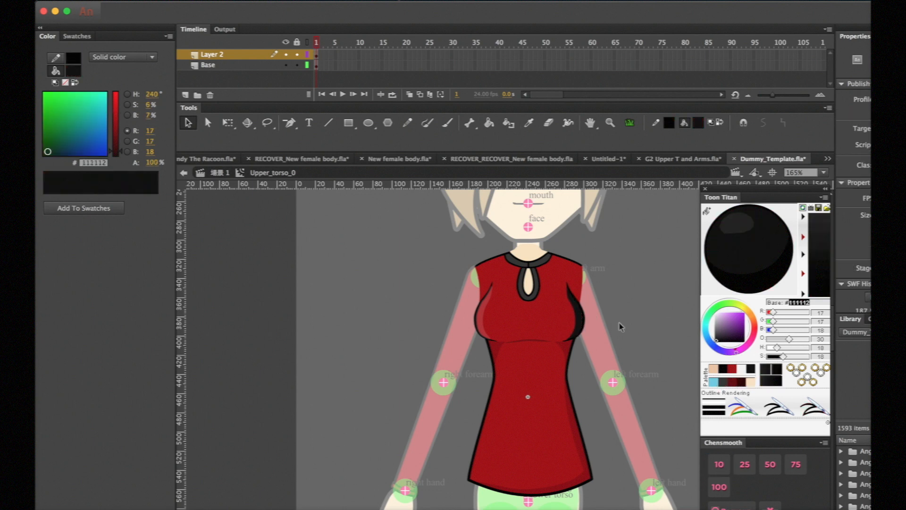
- Set the dark chest shadow's fill alpha to 15%
click(583, 321)
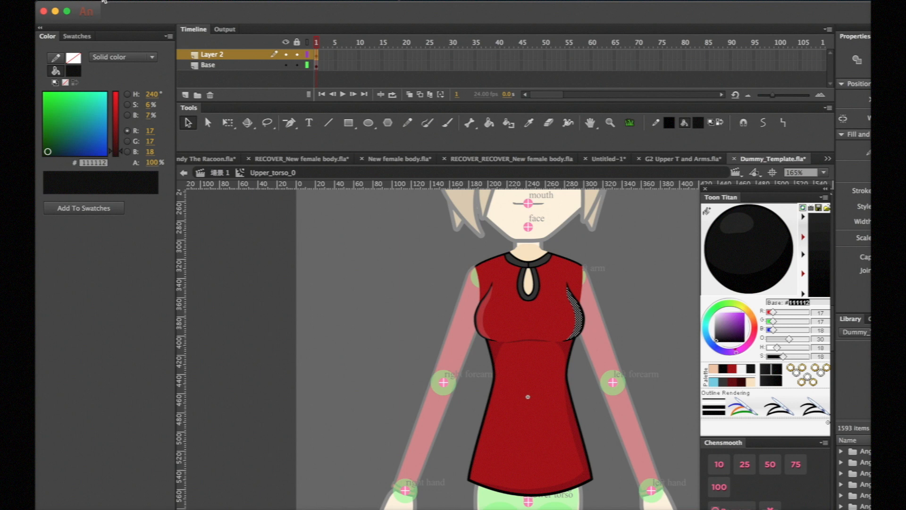
click(151, 162)
text(15)
key(Return)
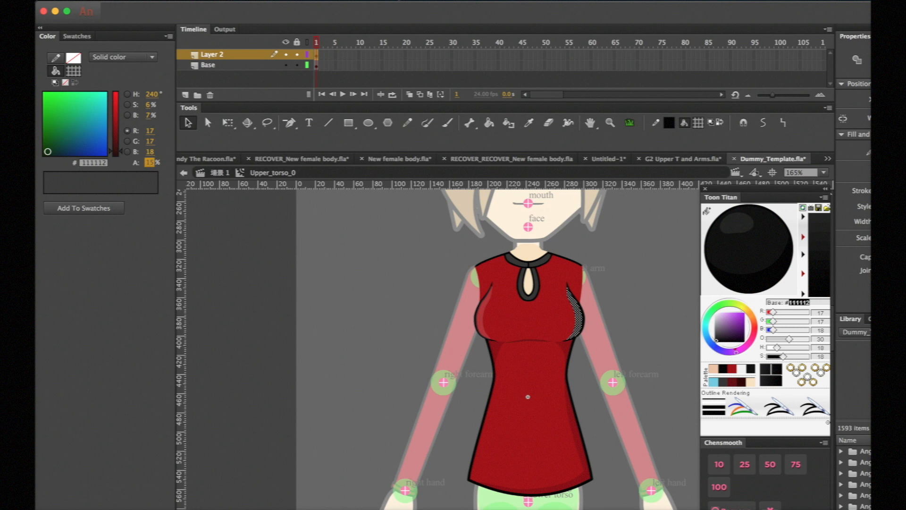
click(346, 288)
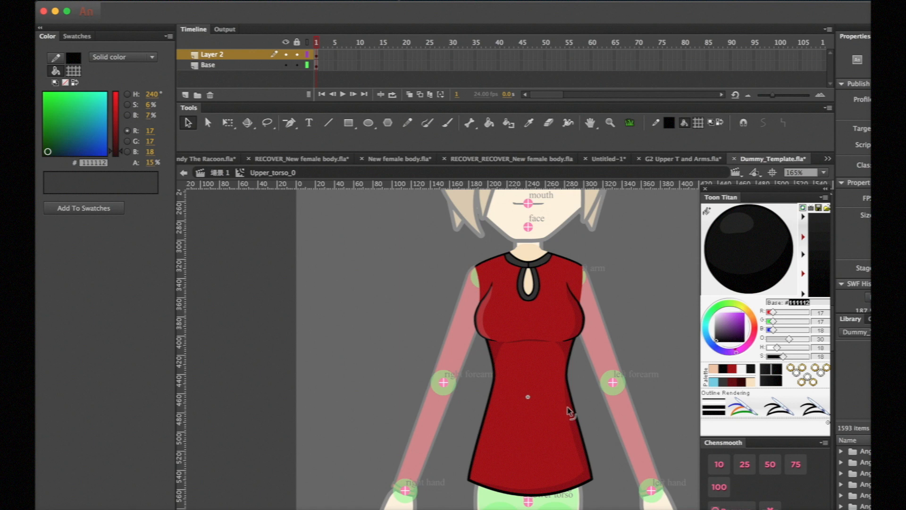
- Load the near-white F2F2F2 palette colour, and set the white highlight on the left side of the chest to 25% alpha
click(743, 372)
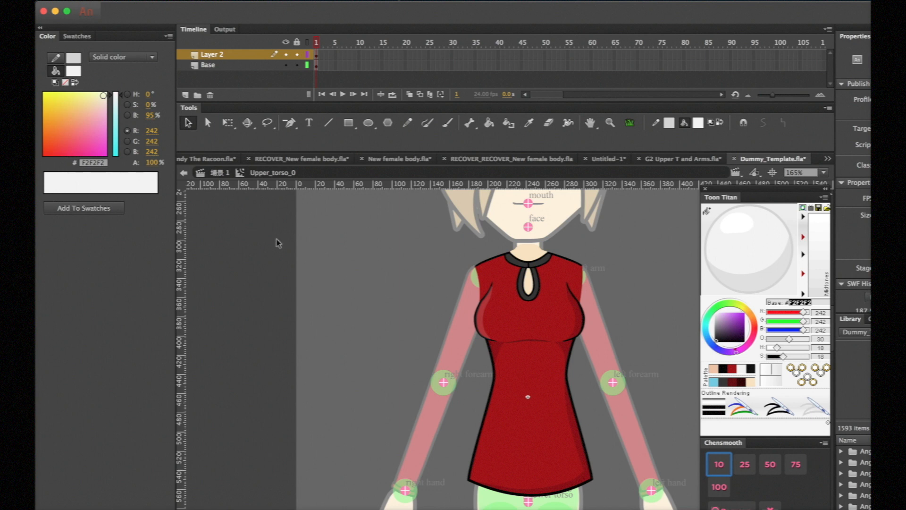
click(488, 322)
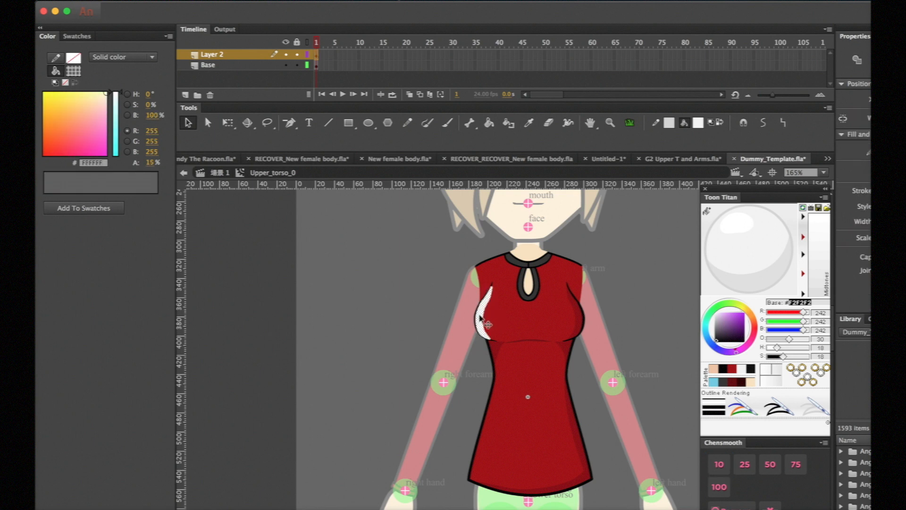
click(150, 162)
text(25)
key(Return)
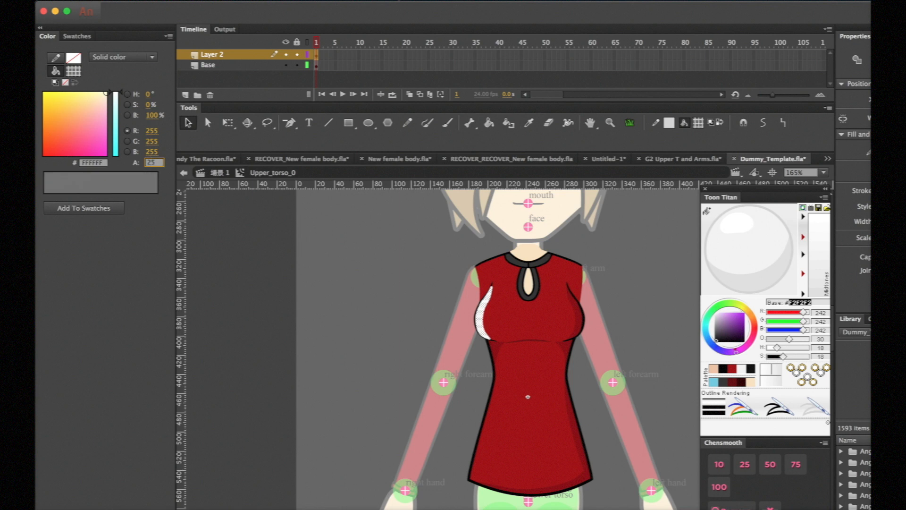
click(401, 287)
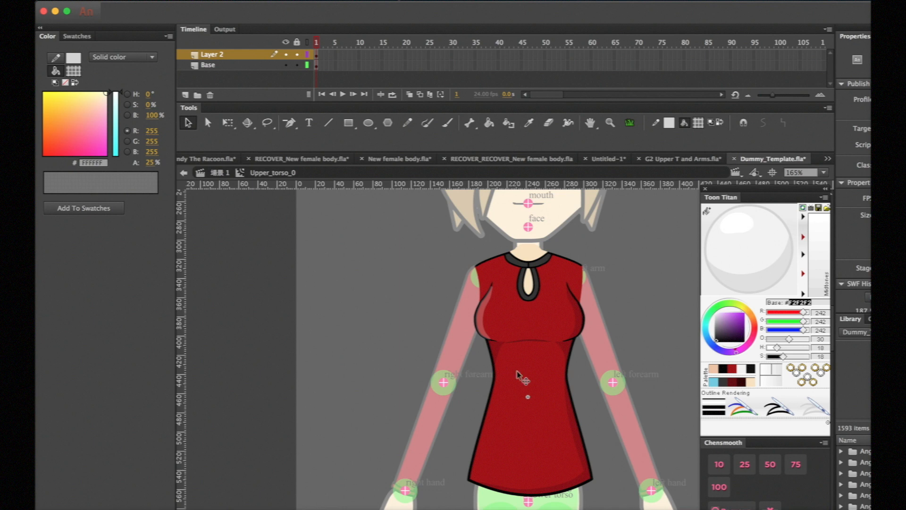
- Try recolouring the torso's red base fill to purple 7A2799 on the Base layer, leaving the shading layer alone
click(531, 361)
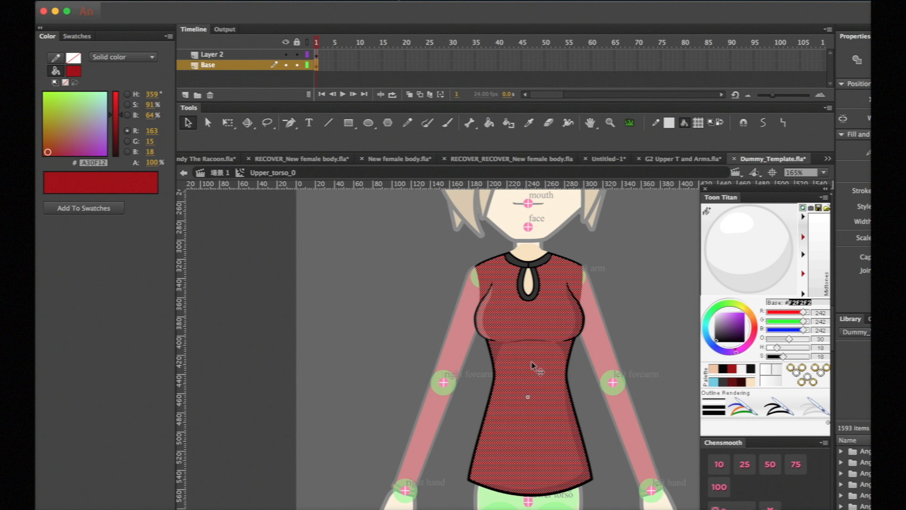
click(739, 329)
drag(738, 325, 737, 323)
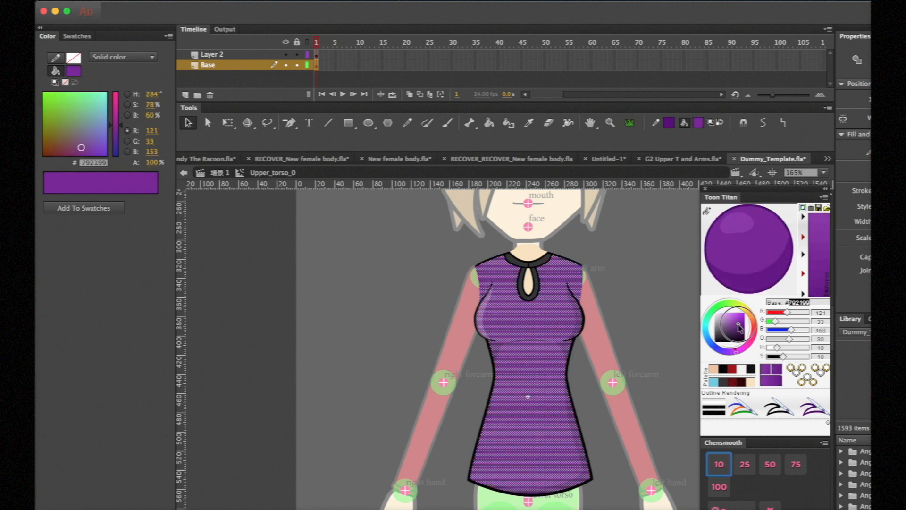
click(656, 290)
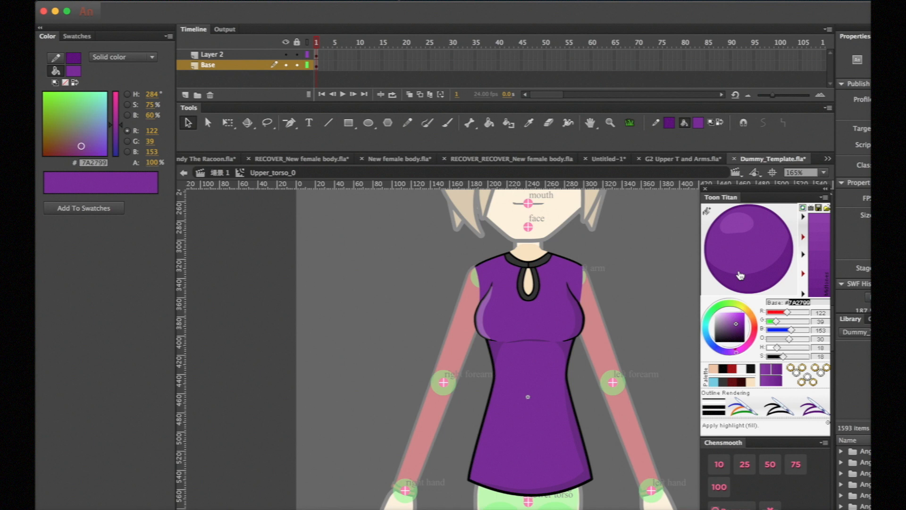
- Load the red A30F12 palette colour and apply it to the torso's base fill
click(735, 370)
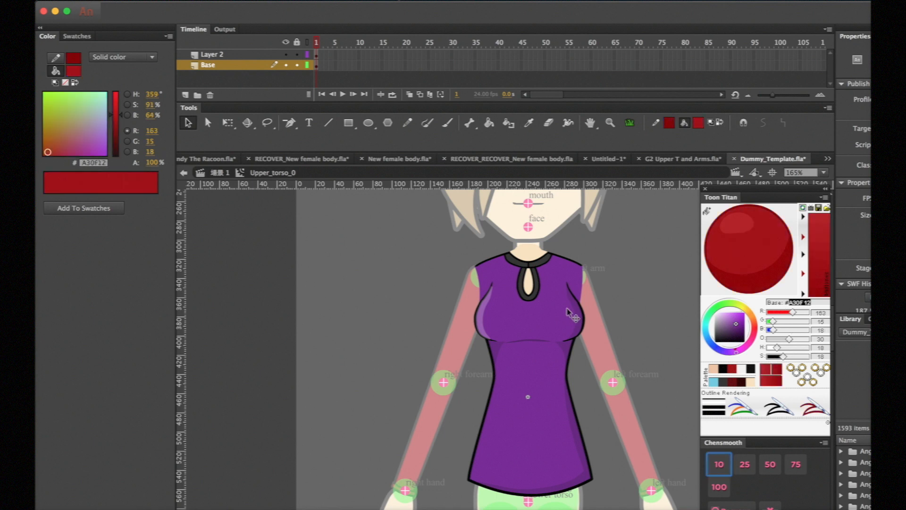
click(532, 364)
click(719, 464)
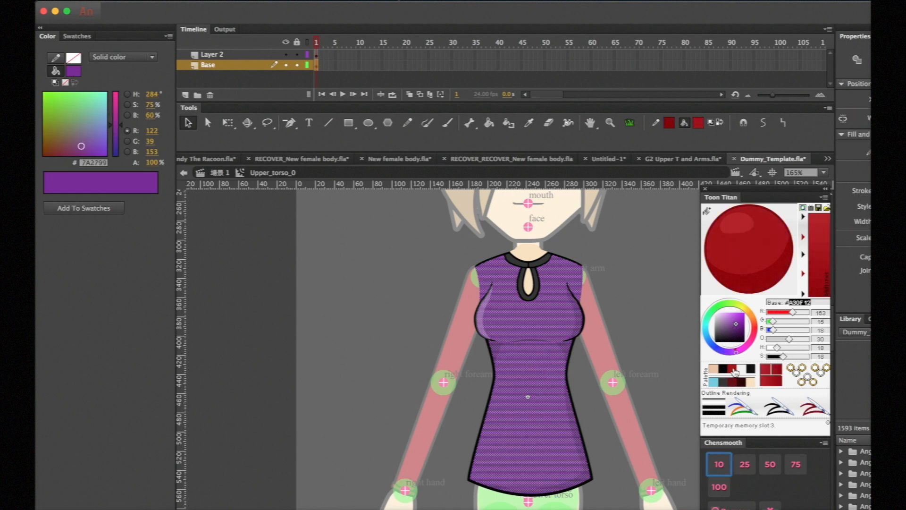
click(738, 264)
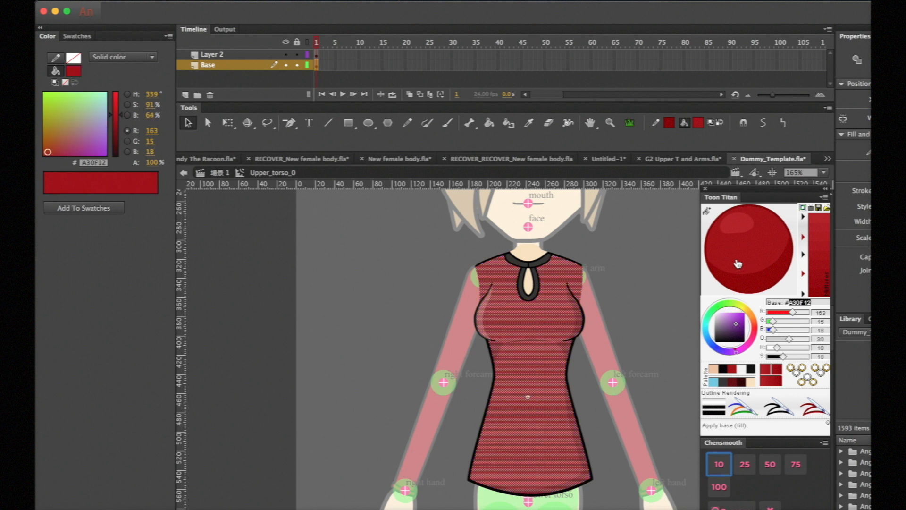
click(662, 283)
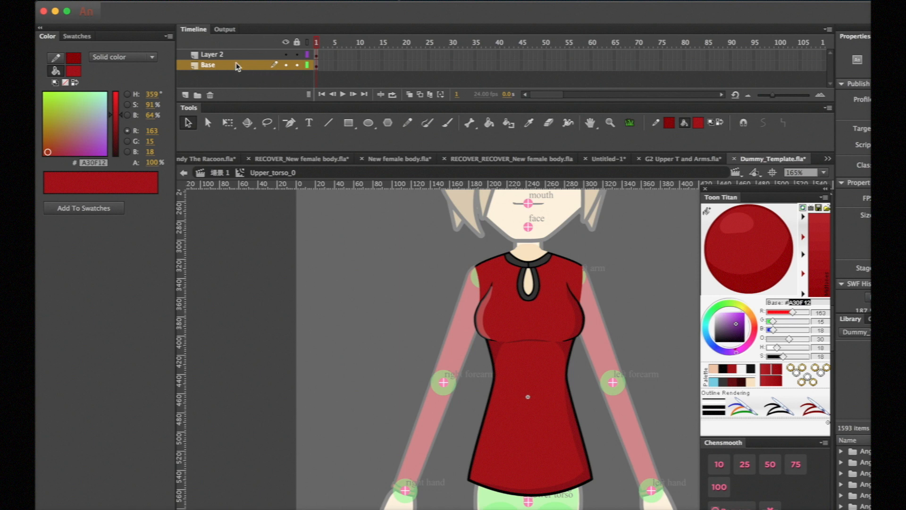
- Toggle Layer 2's visibility to compare the recoloured torso with and without the shading shapes
click(286, 55)
click(288, 57)
click(287, 57)
click(287, 56)
- Examine close up how the torso's skin-coloured neckline overlaps the neck, and look over the whole dress
key(z)
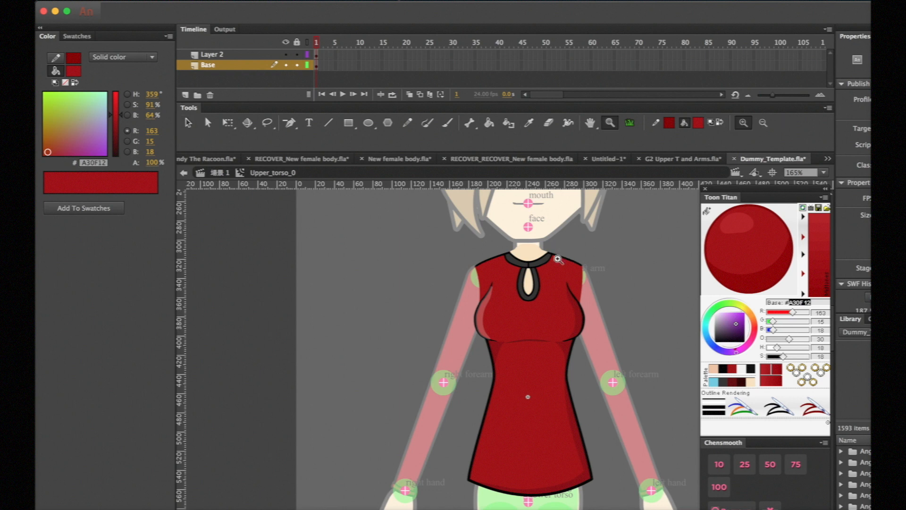
drag(493, 234, 562, 262)
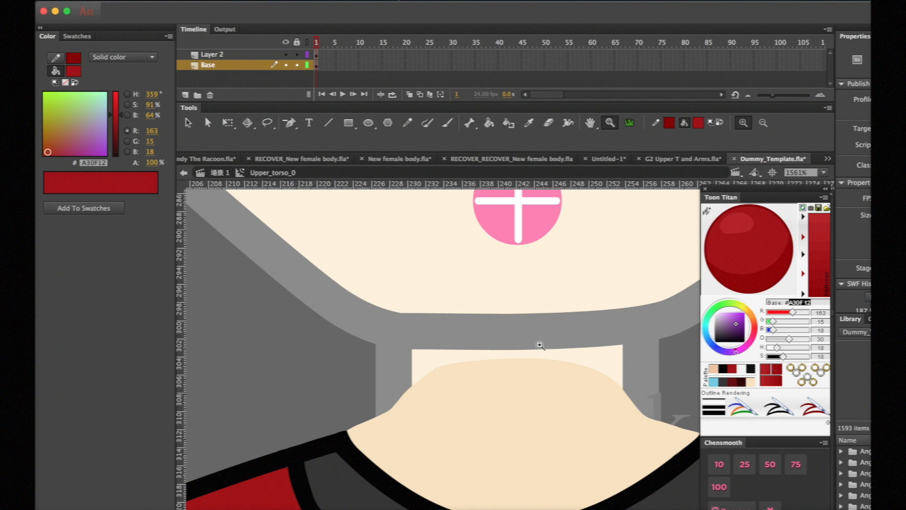
scroll(541, 348, down, 6)
scroll(542, 348, up, 4)
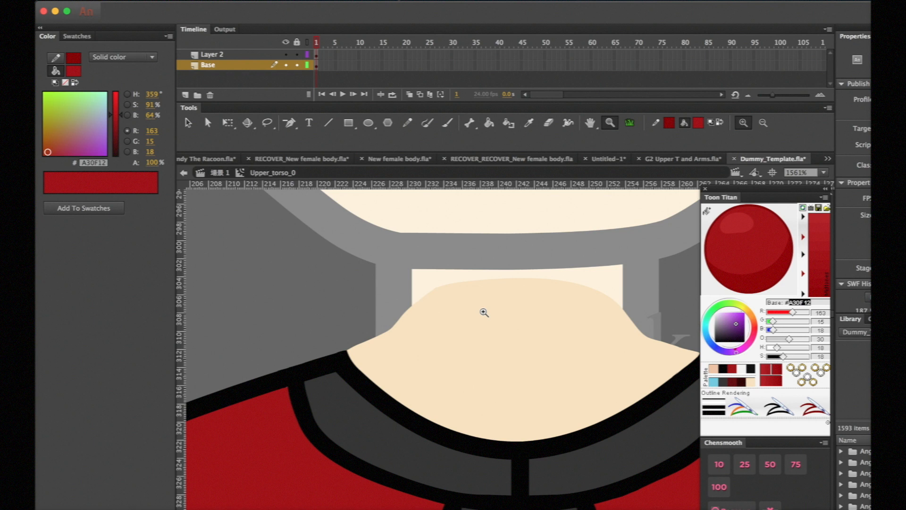
alt+click(533, 284)
alt+click(533, 284)
alt+click(533, 283)
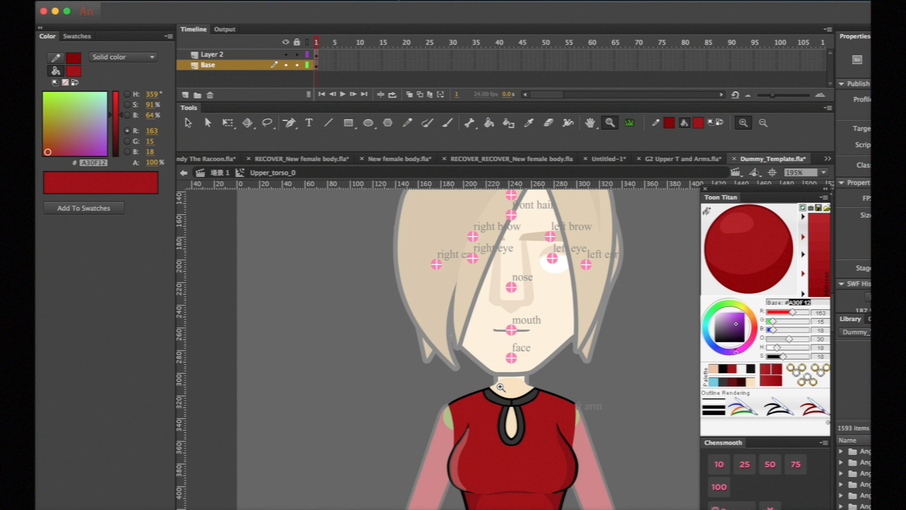
scroll(501, 387, down, 5)
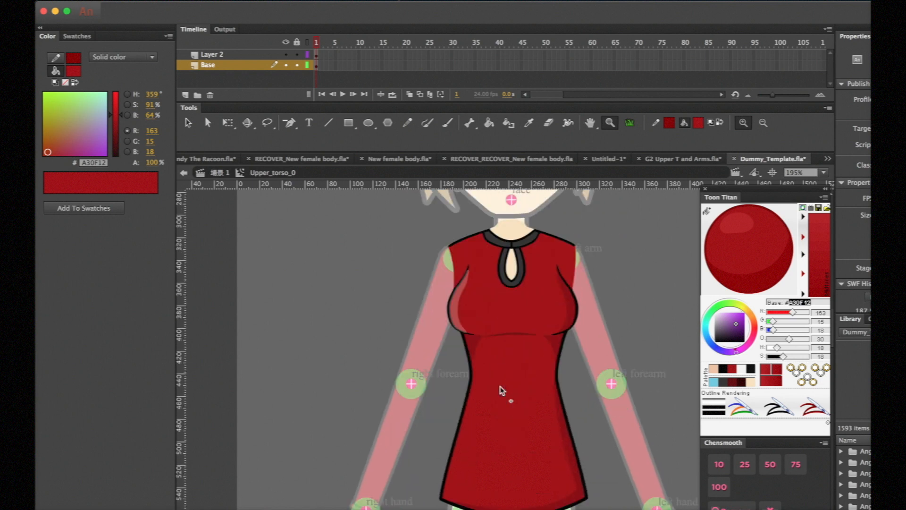
scroll(501, 389, down, 5)
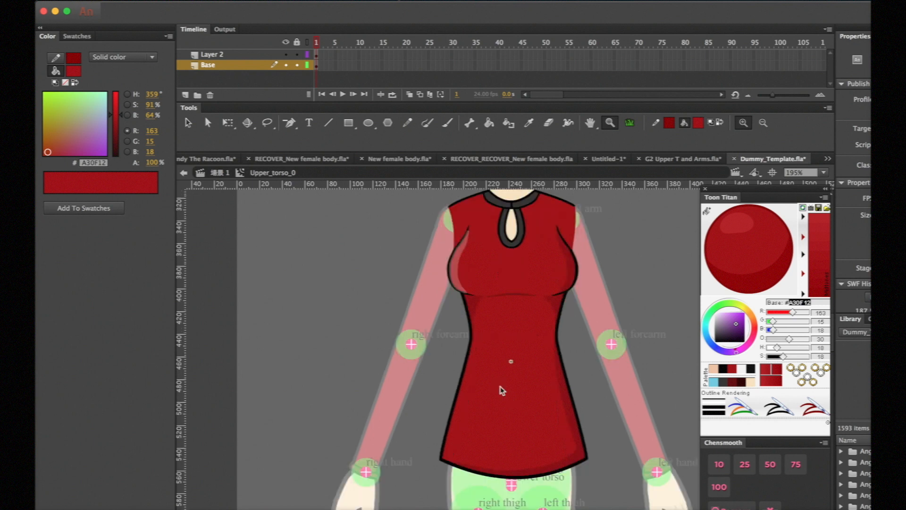
scroll(501, 390, right, 3)
scroll(502, 390, up, 2)
scroll(502, 389, right, 2)
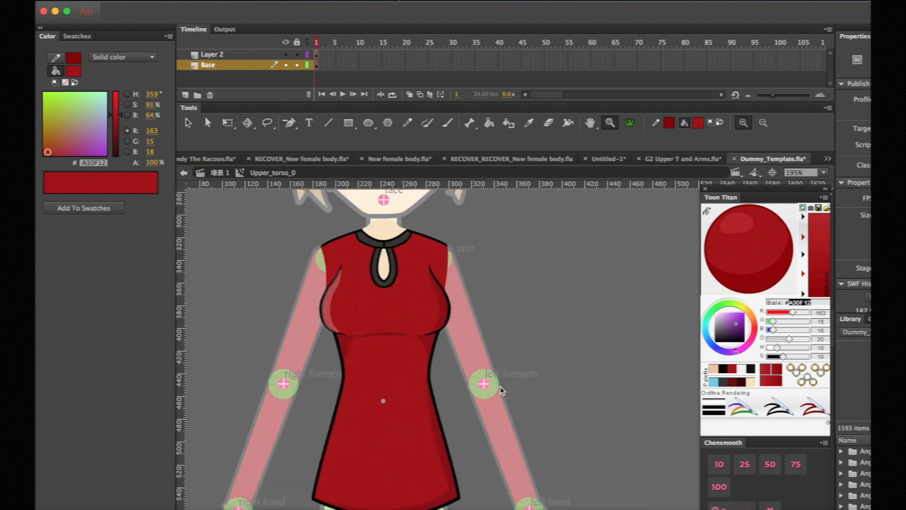
scroll(501, 390, down, 2)
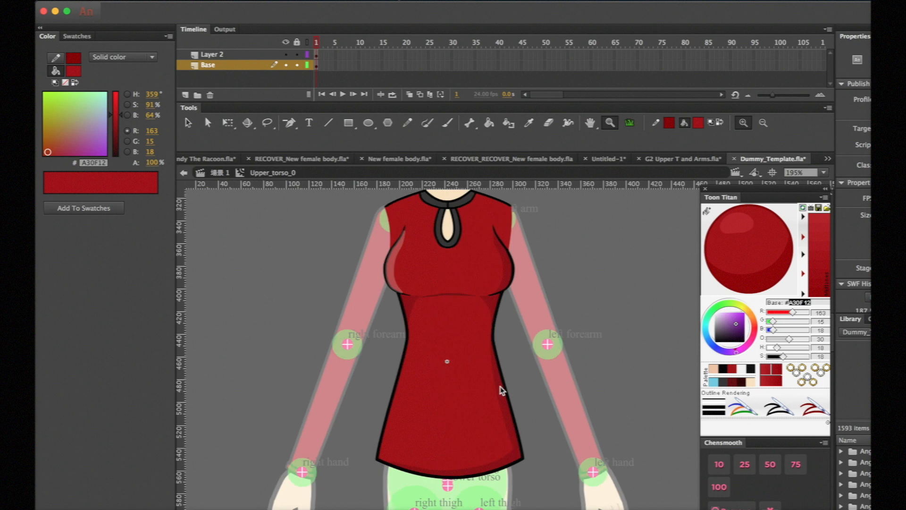
- Leave the Upper_torso_0 symbol and examine the shaded outfit on the character's other angle views
key(v)
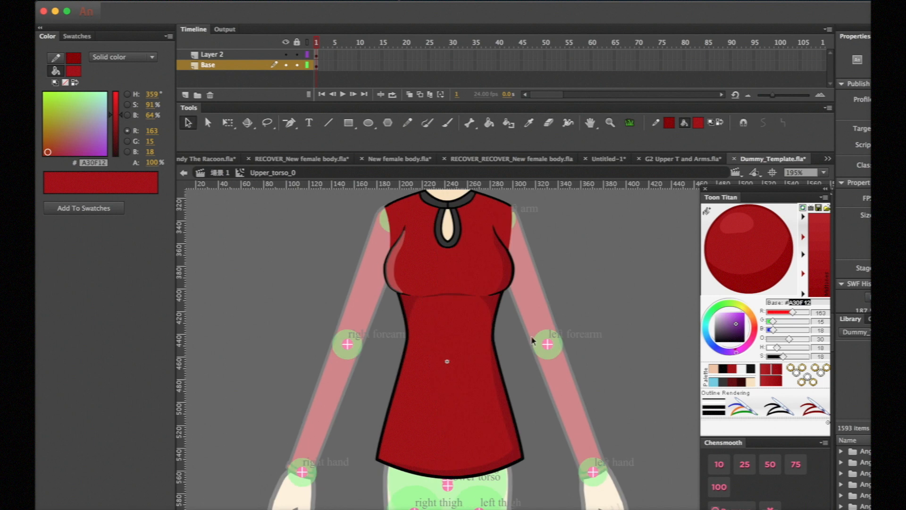
double_click(572, 293)
scroll(573, 292, down, 3)
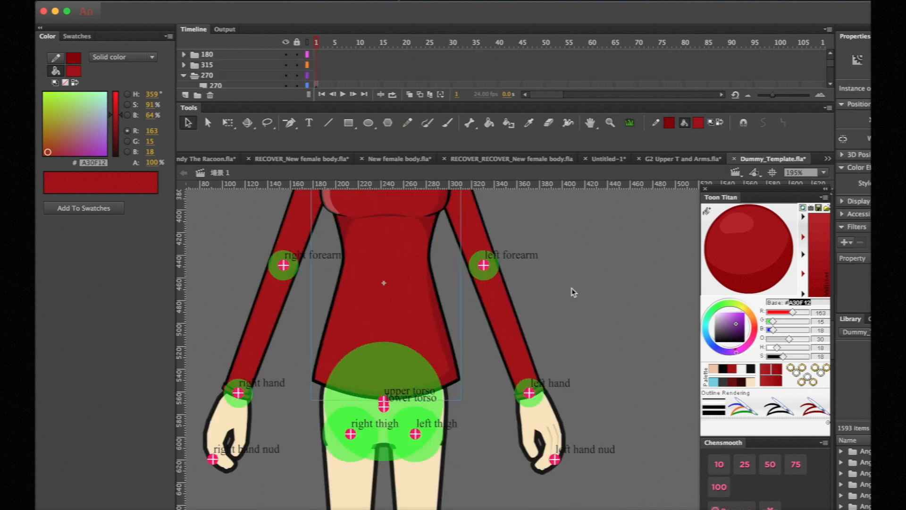
scroll(572, 292, right, 10)
scroll(572, 292, right, 13)
scroll(572, 292, up, 7)
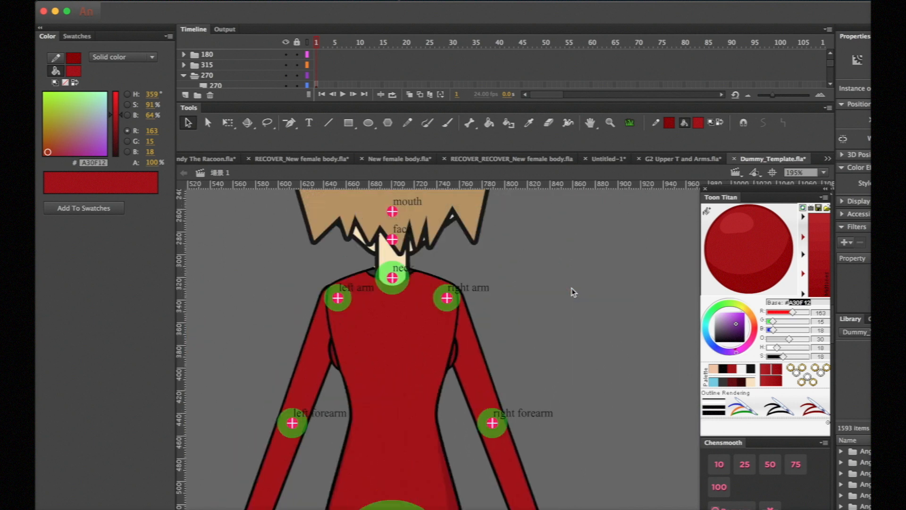
scroll(572, 292, right, 1)
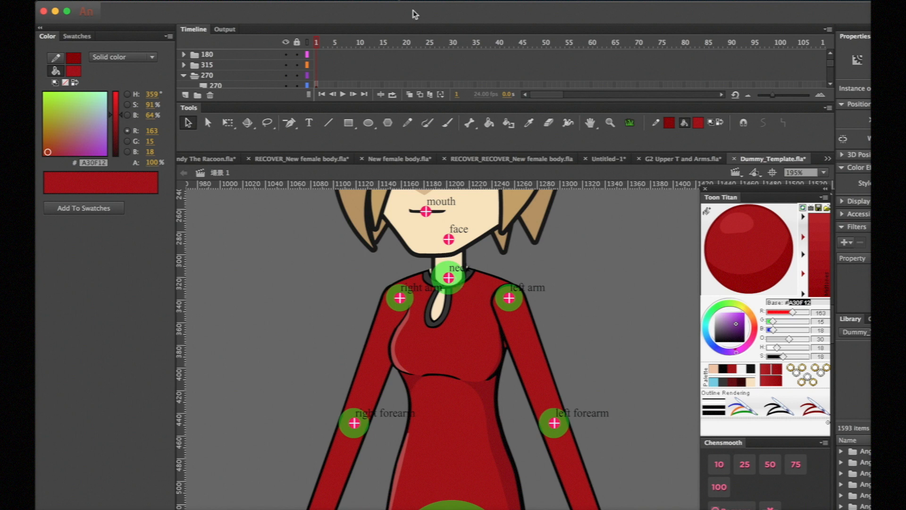
- Open the export options for the Dummy_Template document
click(132, 2)
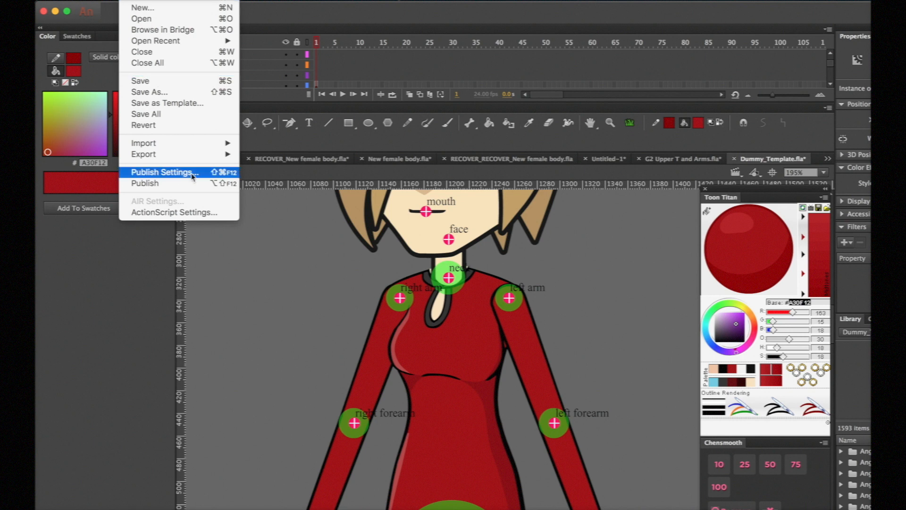
mouse_move(201, 156)
click(276, 266)
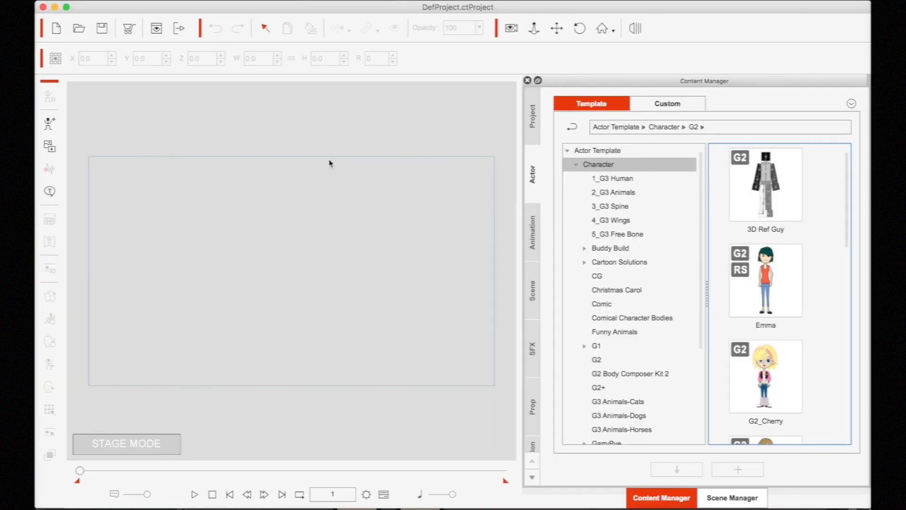
- In CrazyTalk Animator 3, add the G2_Dummy character template to the stage and open it in Composer mode
scroll(766, 301, down, 6)
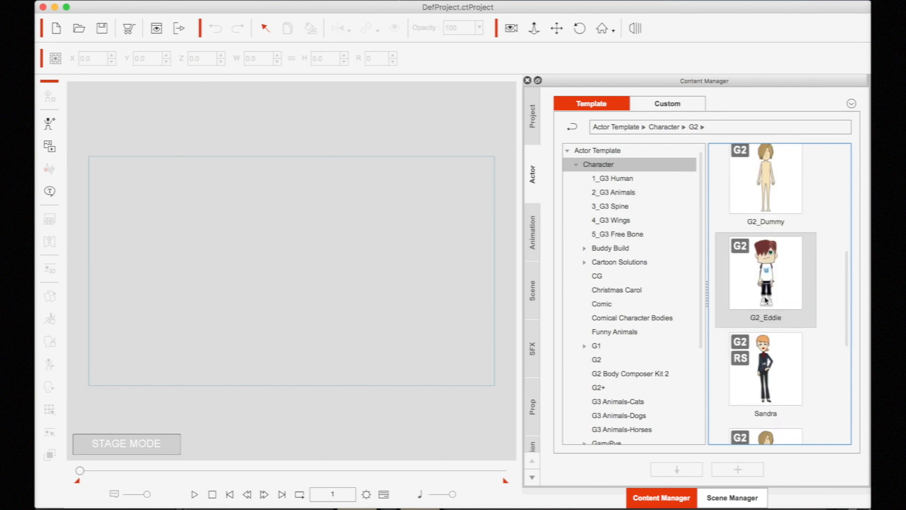
scroll(766, 300, up, 4)
drag(767, 326, 228, 222)
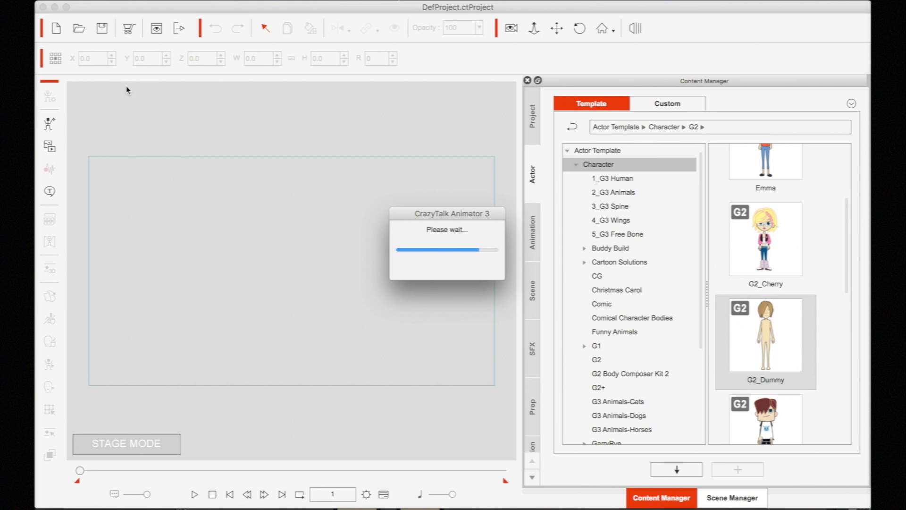
click(50, 97)
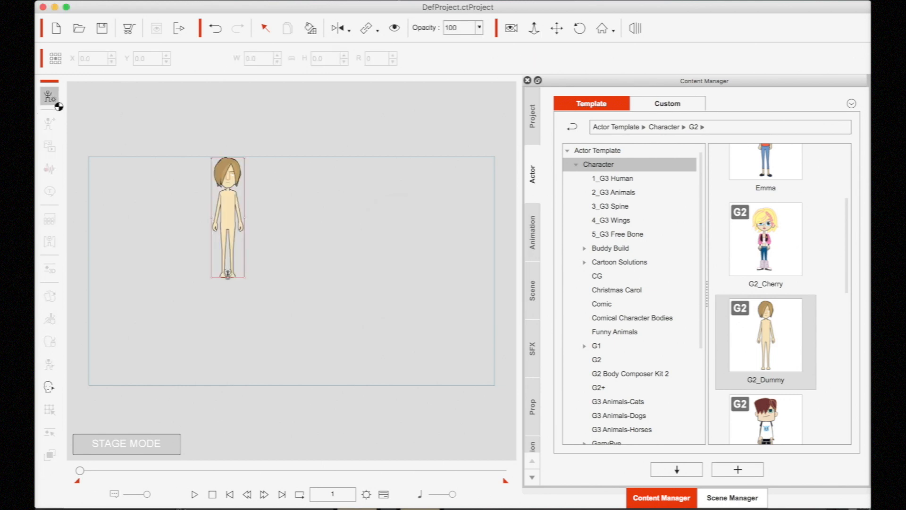
- Replace the dummy character's artwork with TU Upper T 1.swf, keeping only the Joint Mask Settings on reload
click(49, 123)
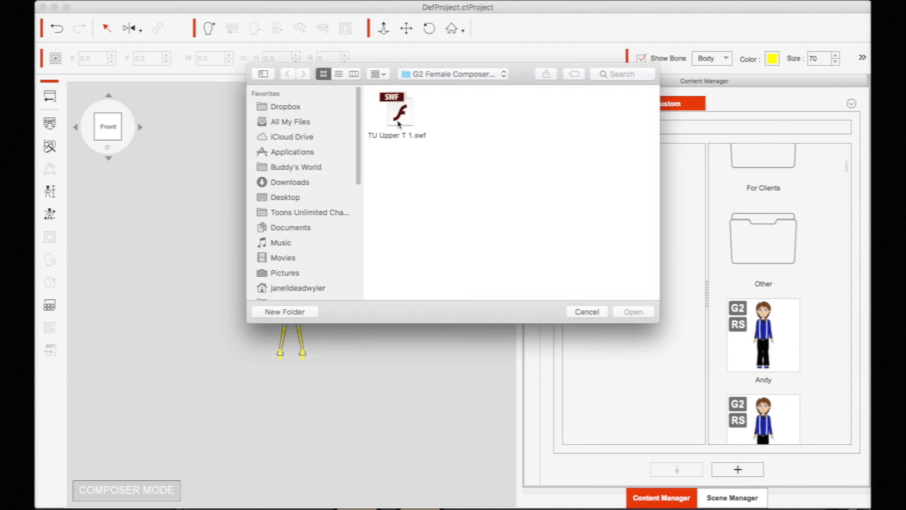
click(402, 116)
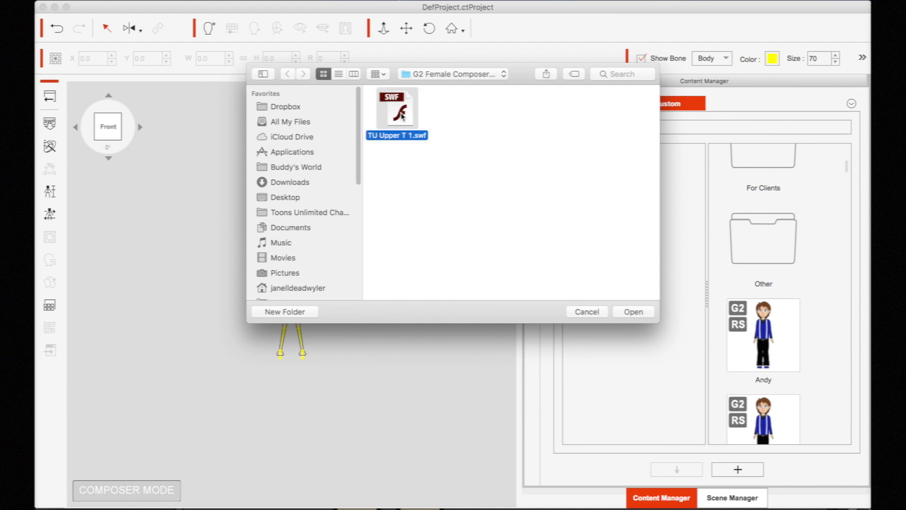
double_click(402, 116)
click(385, 264)
click(384, 265)
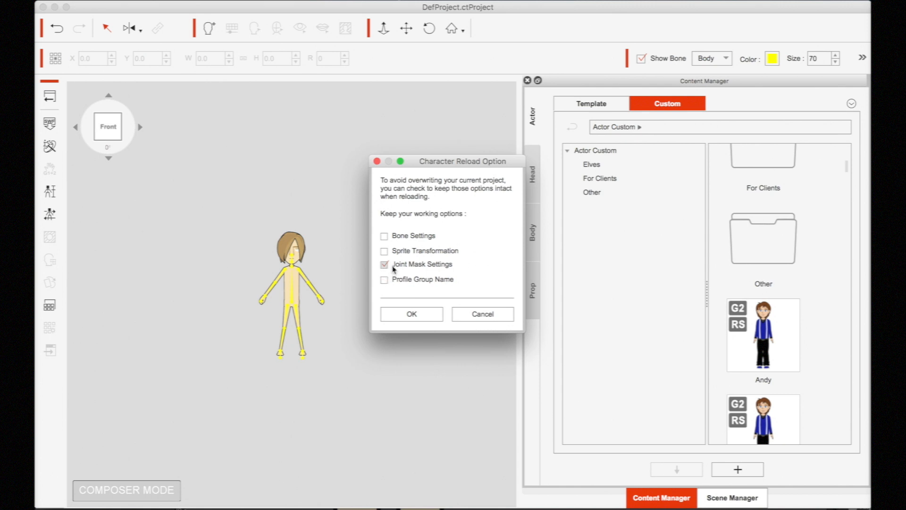
click(423, 315)
click(415, 313)
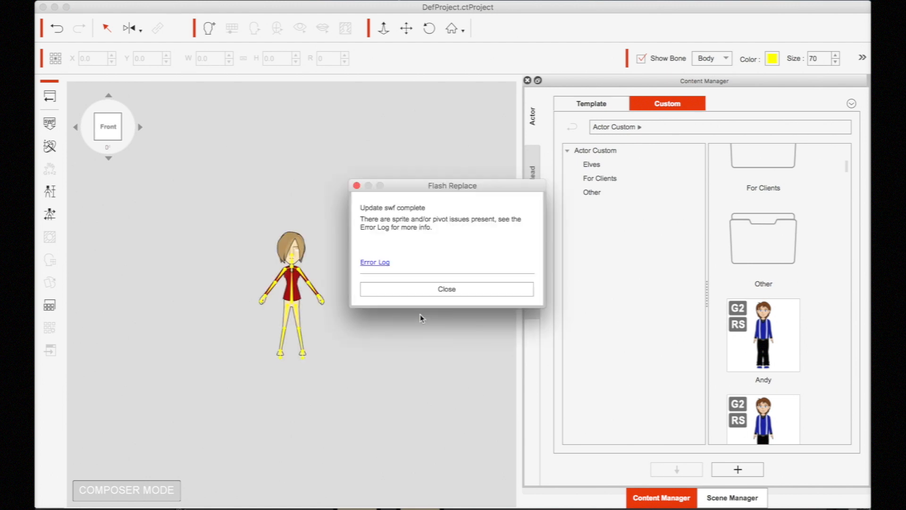
- Read the error log of the SWF replacement, and close both the log and the completion notice
click(382, 263)
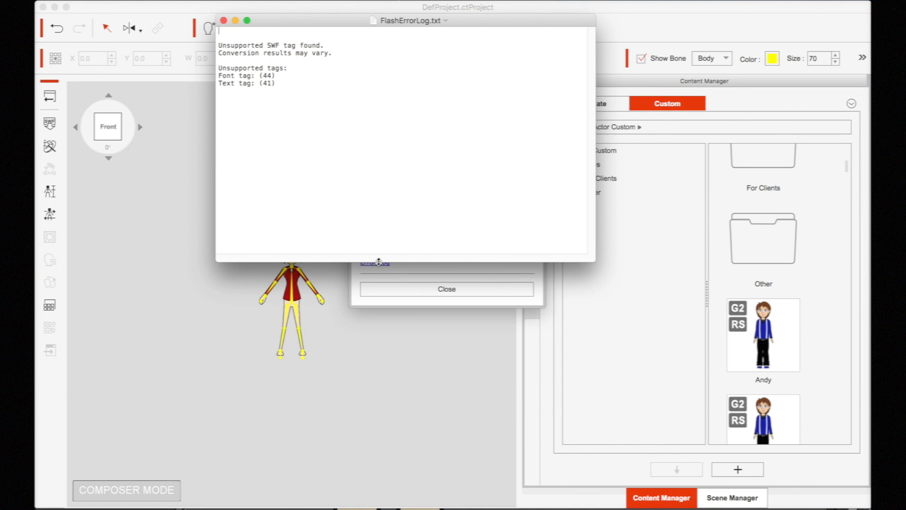
click(224, 21)
click(212, 6)
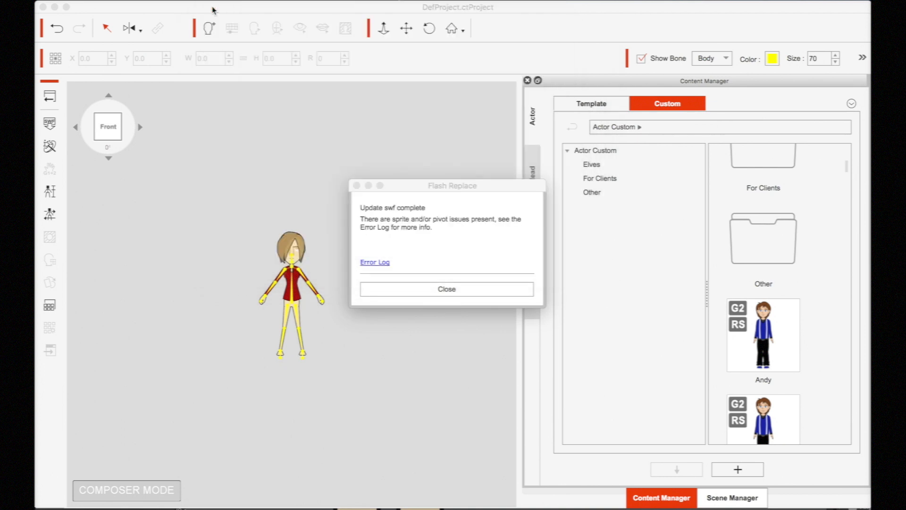
click(438, 290)
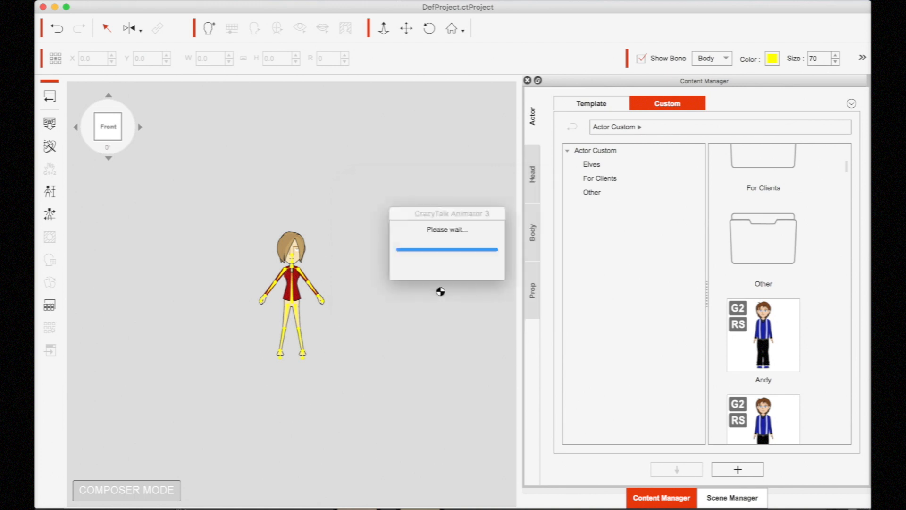
- Hide the character's bones and examine the neck, torso and sleeves of the red outfit close up
click(407, 28)
scroll(314, 298, up, 10)
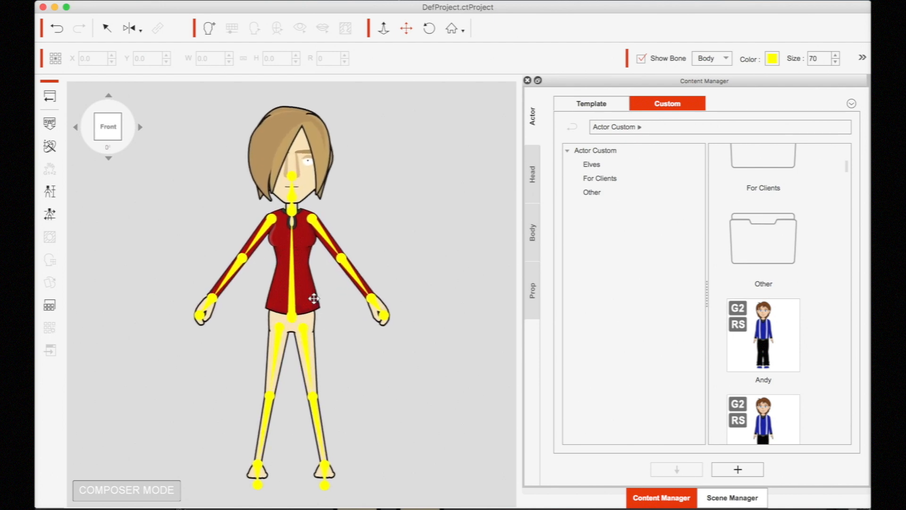
scroll(314, 298, up, 3)
click(641, 58)
scroll(372, 319, up, 5)
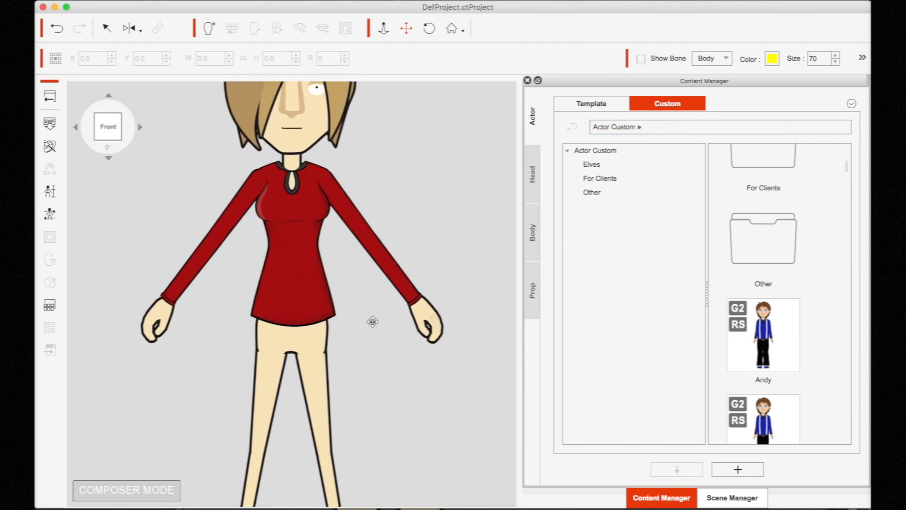
scroll(372, 321, up, 2)
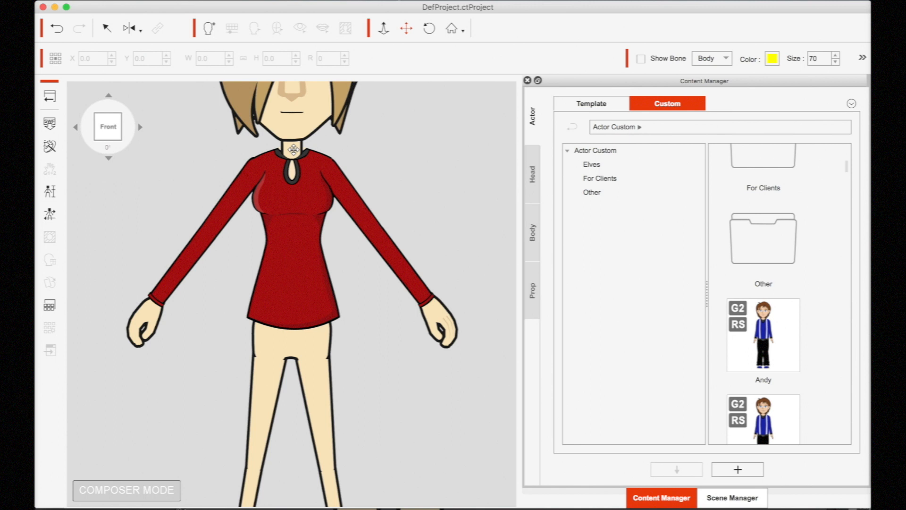
- Send the neck behind the upper torso in the front view so the collar covers it
click(735, 497)
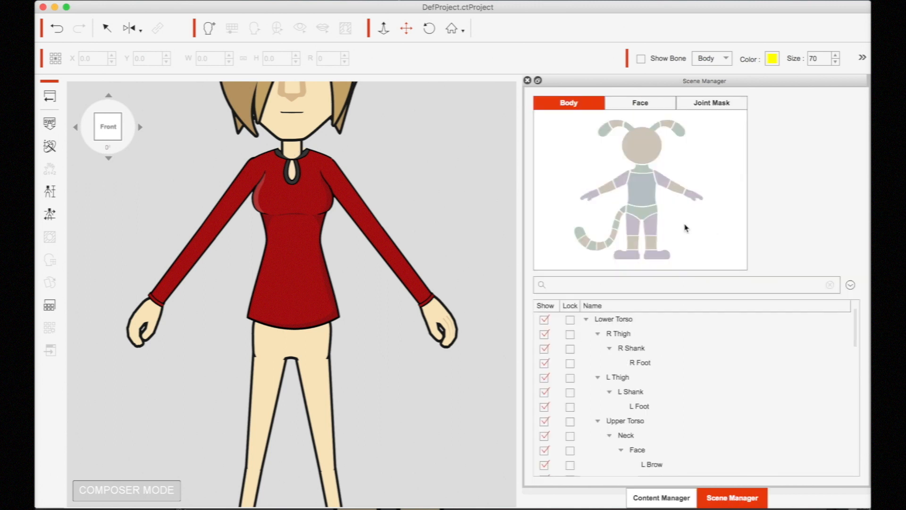
click(644, 170)
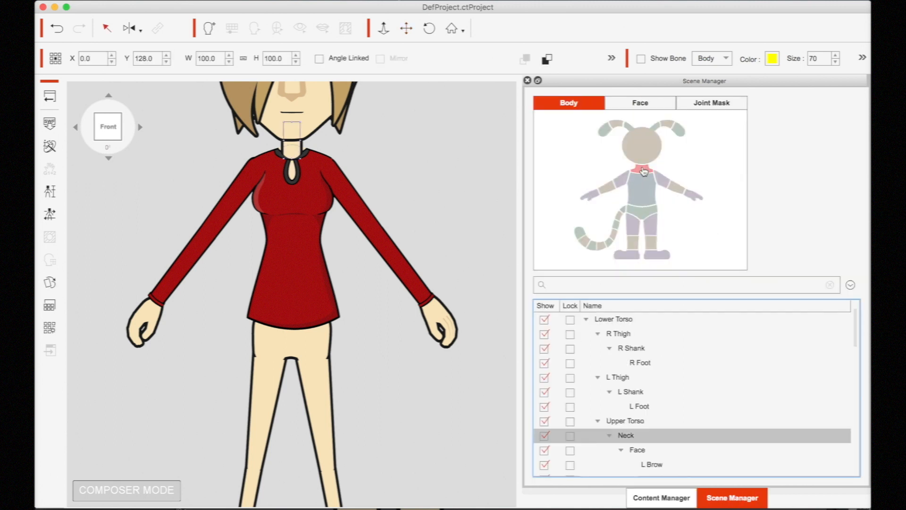
click(547, 59)
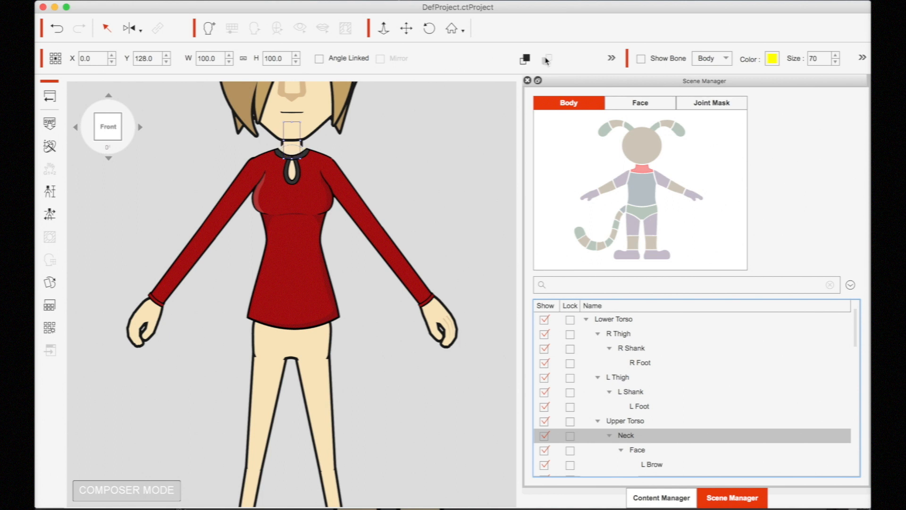
click(74, 130)
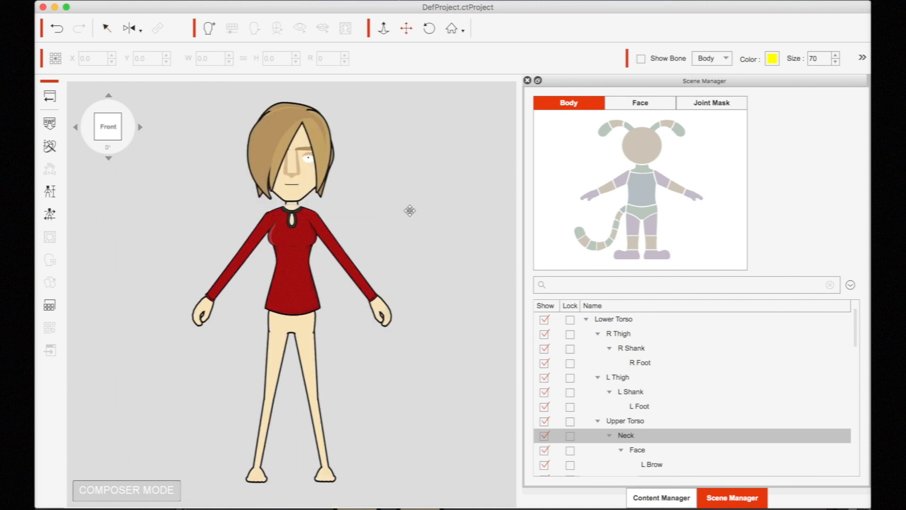
- Preview the Basic Walk calibration motion to check how the red top moves at the shoulders
click(528, 80)
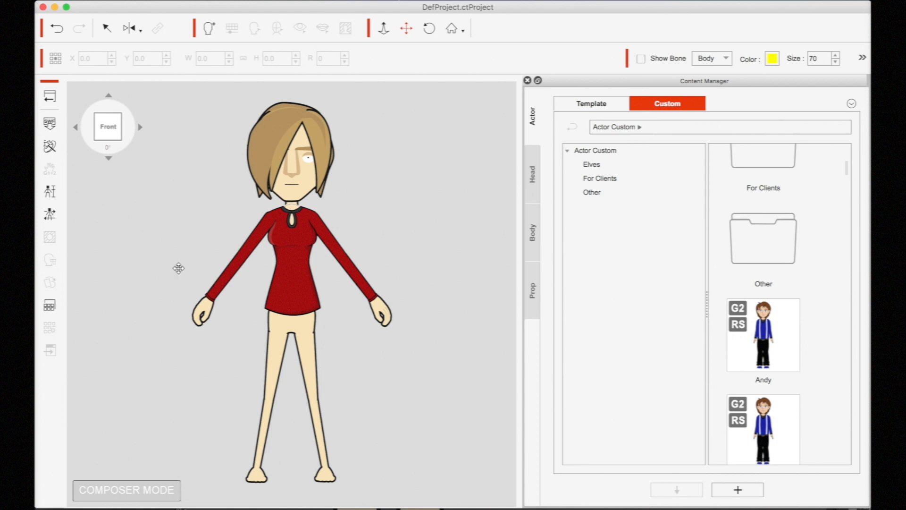
click(50, 215)
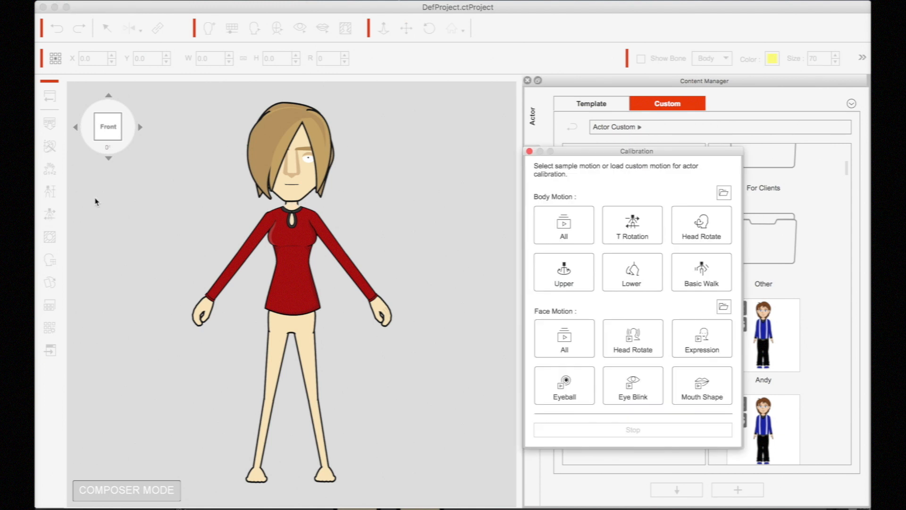
click(703, 279)
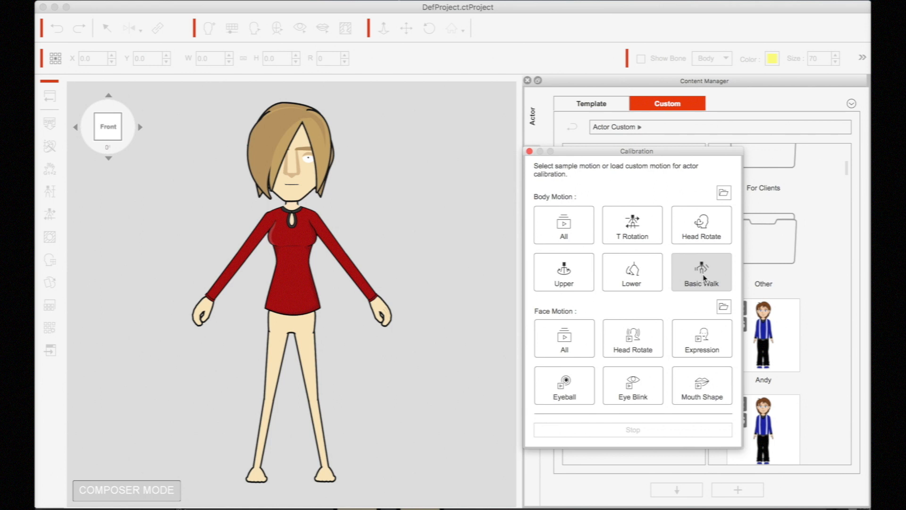
click(530, 151)
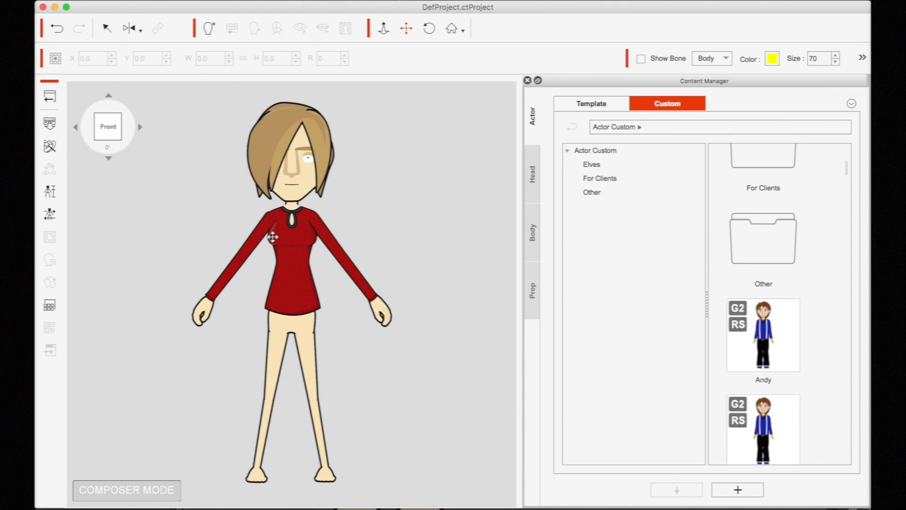
- Enlarge the joint masks of the L Arm and R Arm shoulders in the front view
click(291, 227)
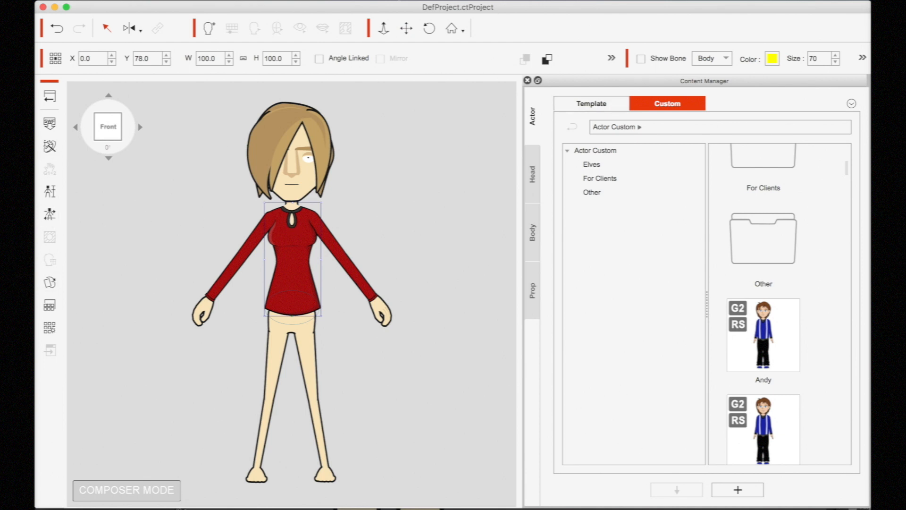
click(378, 1)
click(378, 1)
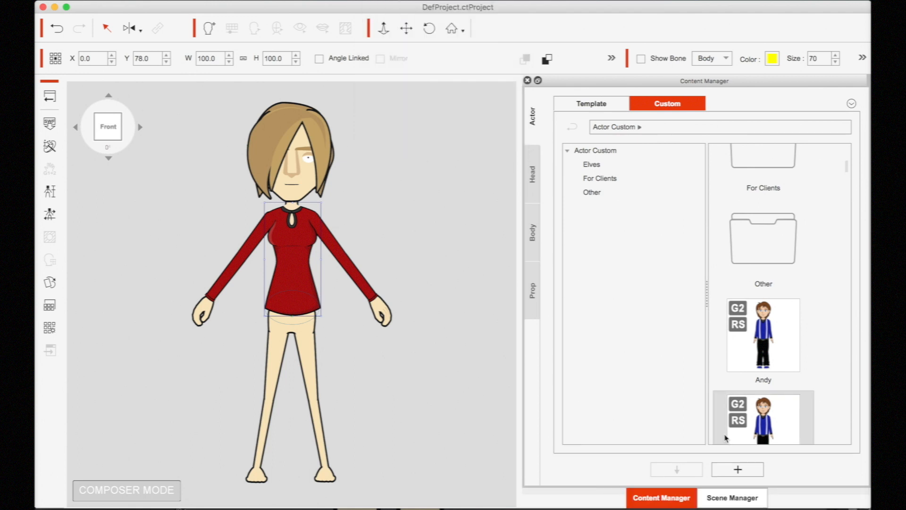
click(719, 498)
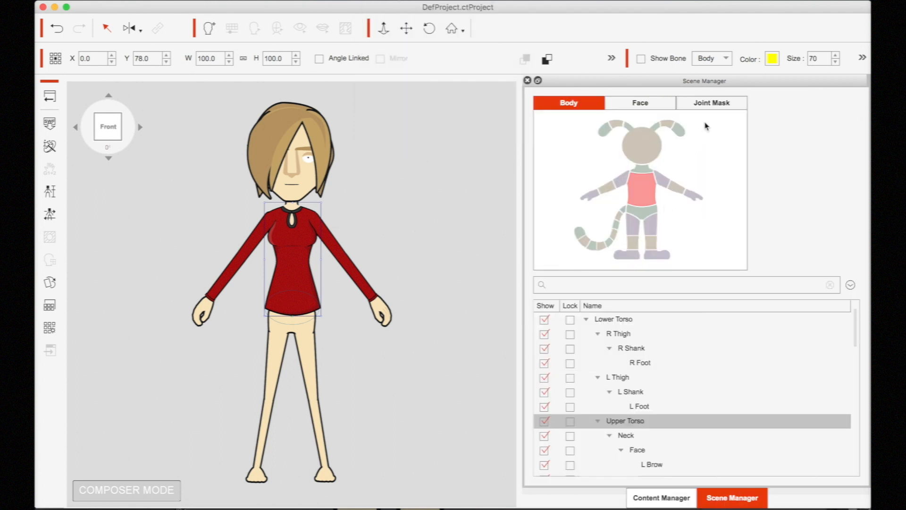
click(710, 103)
click(655, 176)
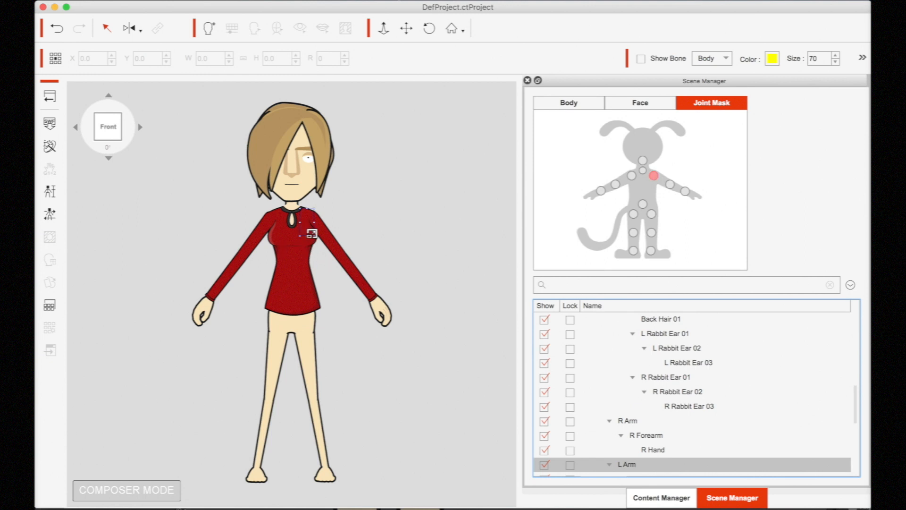
drag(315, 237, 329, 247)
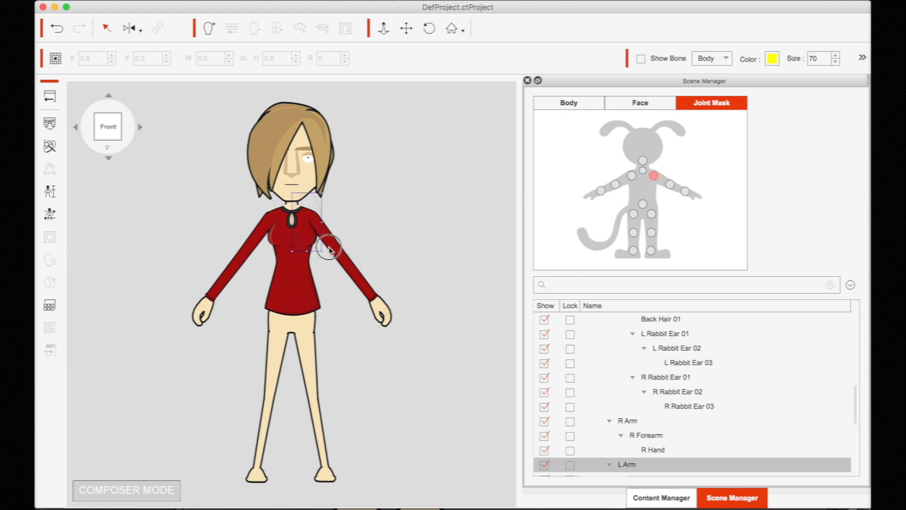
mouse_move(310, 226)
mouse_down()
mouse_move(310, 239)
mouse_move(311, 232)
mouse_up()
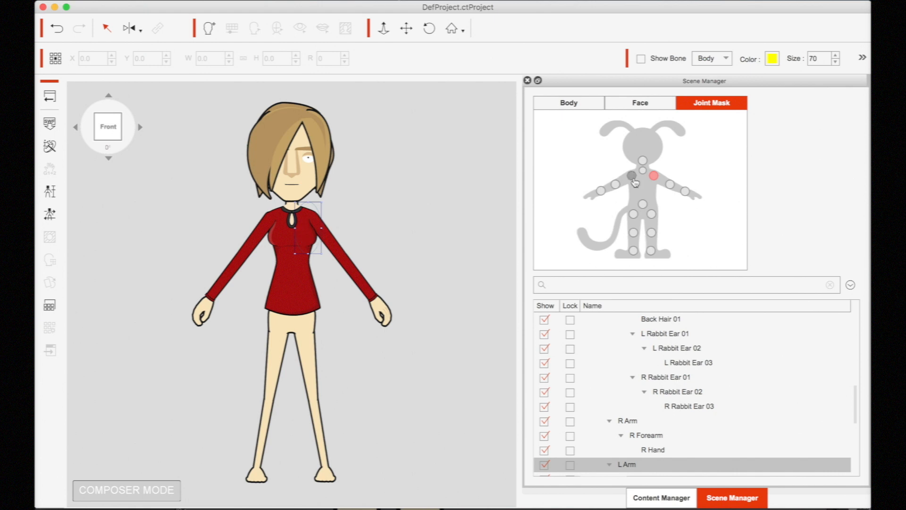
click(632, 176)
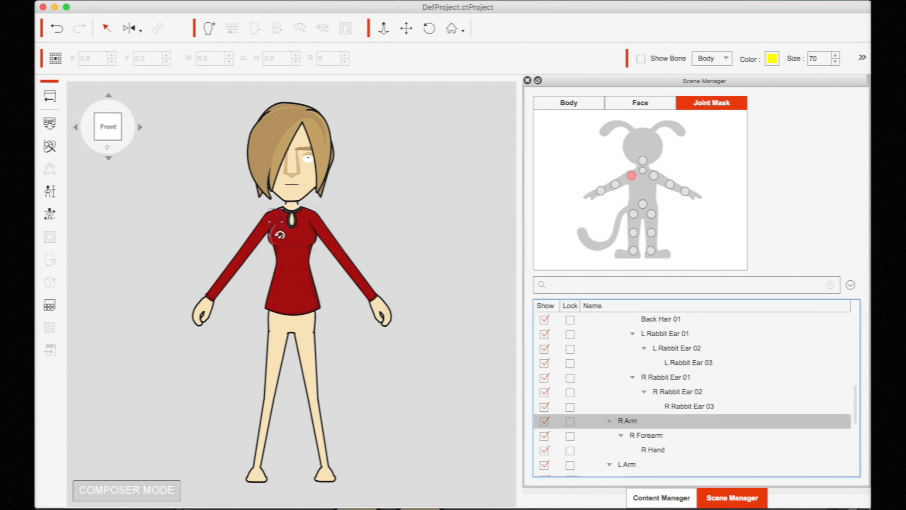
mouse_move(281, 236)
mouse_down()
mouse_move(293, 246)
mouse_move(278, 233)
mouse_up()
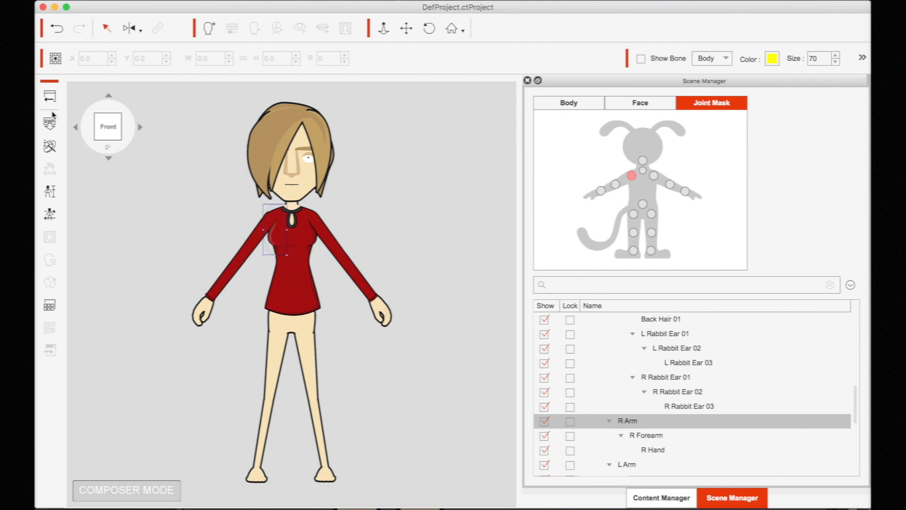
- Enlarge the R Arm and L Arm shoulder joint masks in the 315° view
click(77, 128)
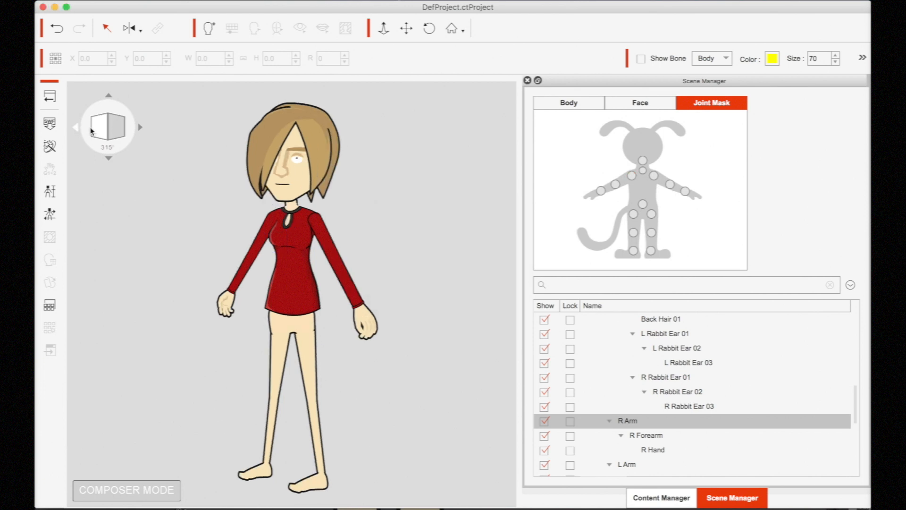
click(632, 177)
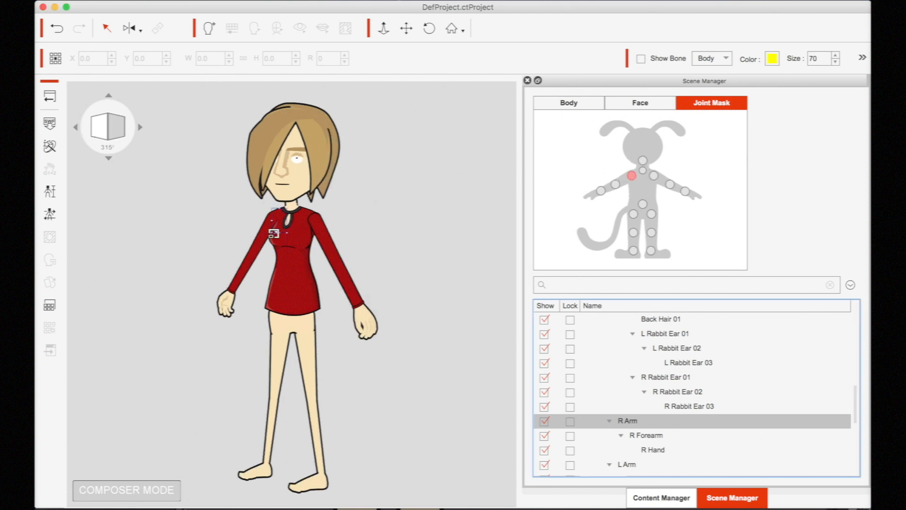
mouse_move(273, 233)
mouse_down()
mouse_move(265, 249)
mouse_move(275, 240)
mouse_up()
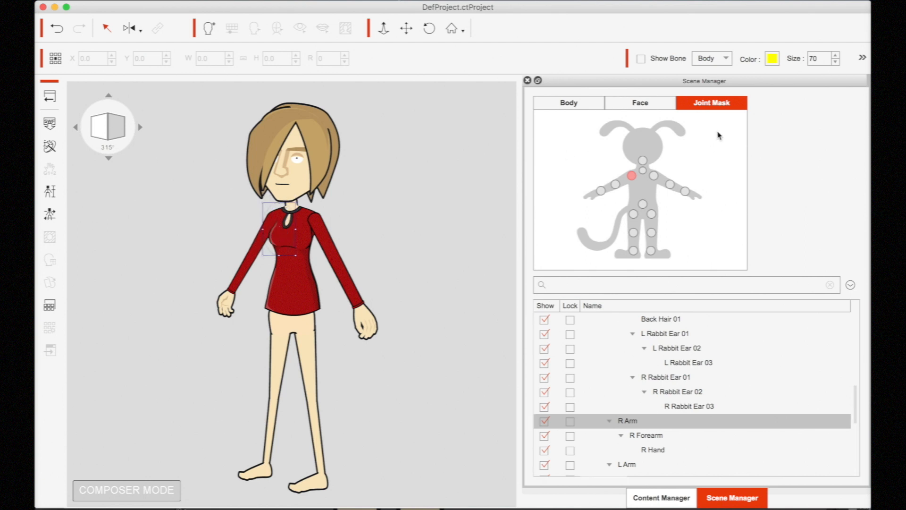
click(654, 175)
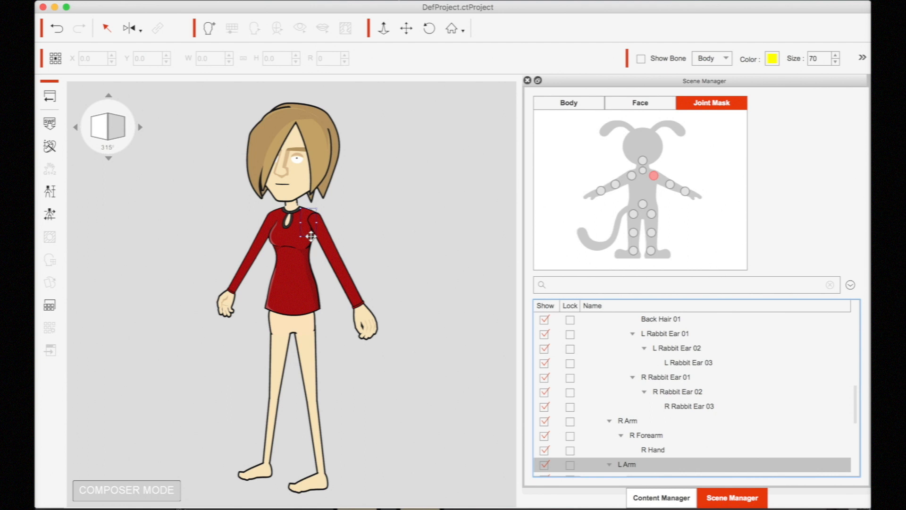
drag(300, 237, 292, 254)
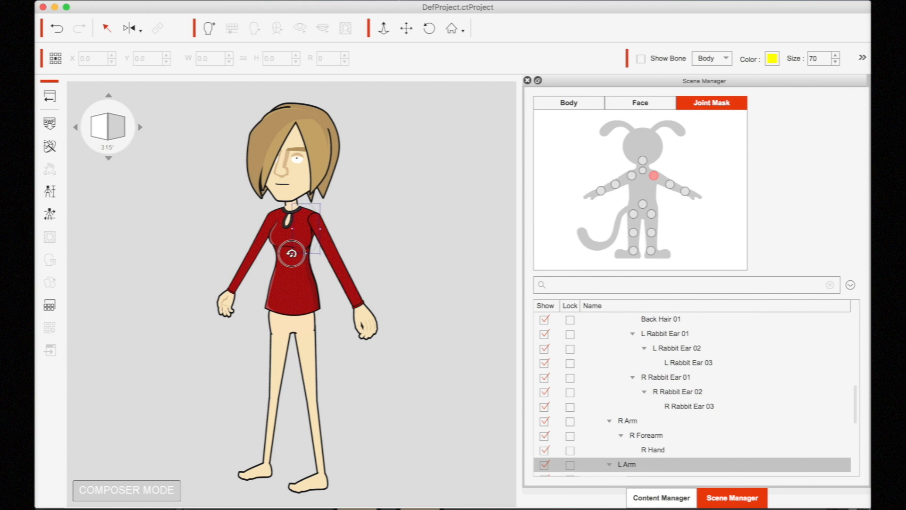
- Resize the L Arm shoulder joint mask in the 270° left view to cover the top of the sleeve
click(76, 128)
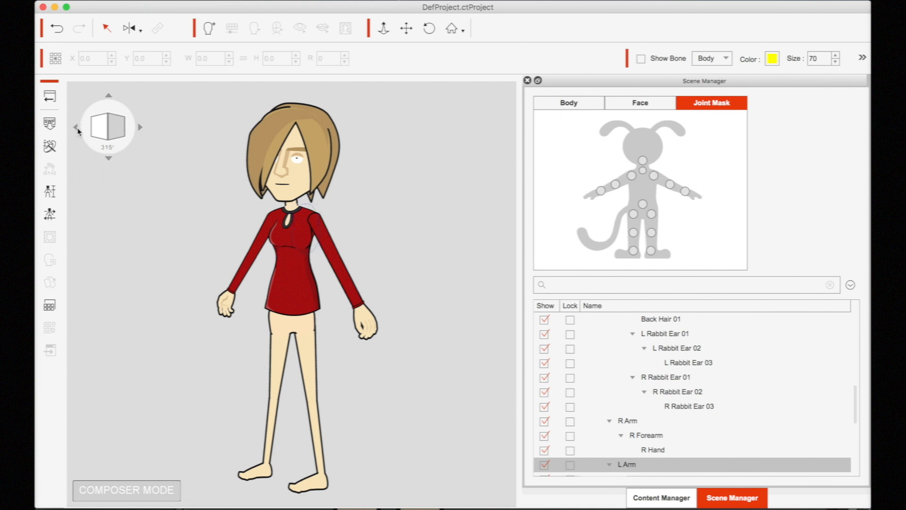
click(76, 128)
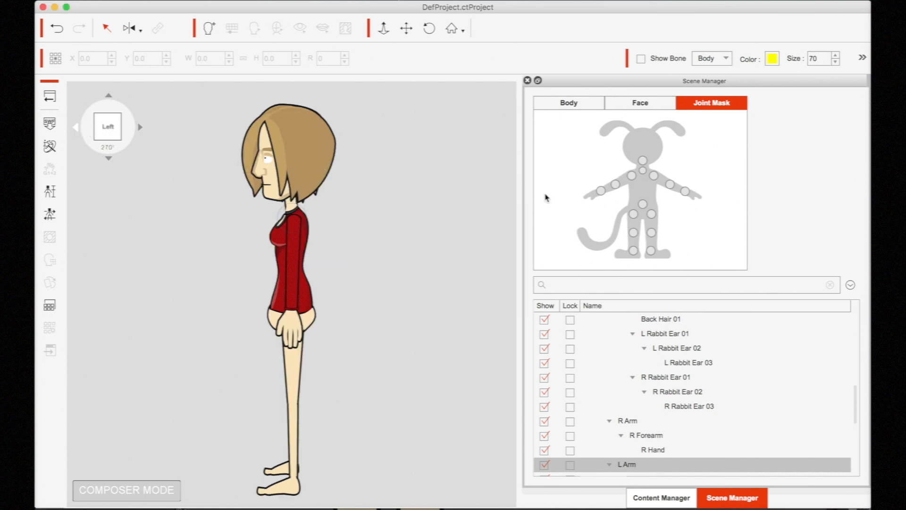
click(654, 176)
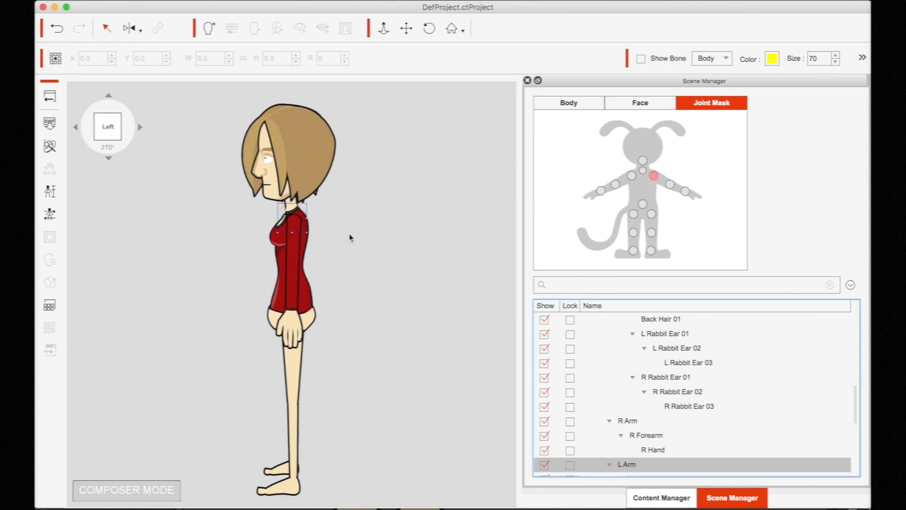
mouse_move(277, 234)
mouse_down()
mouse_move(270, 242)
mouse_move(282, 231)
mouse_up()
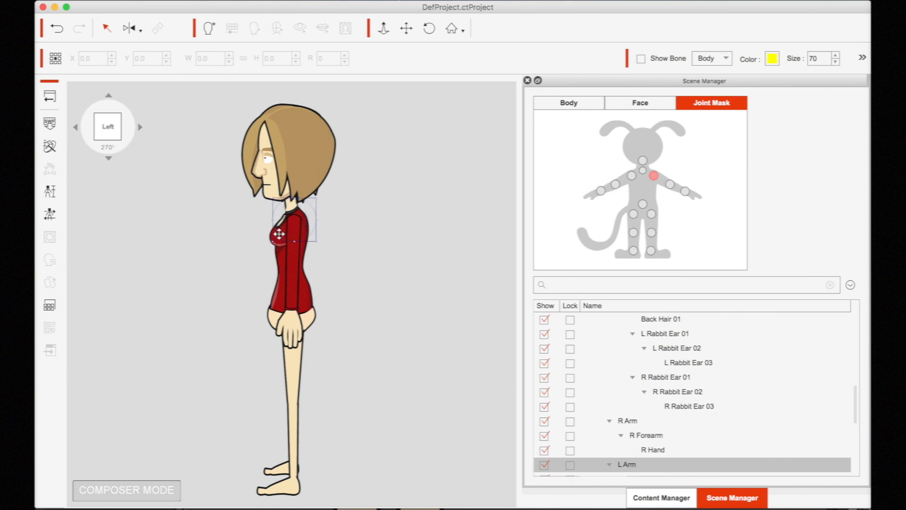
drag(274, 196, 277, 202)
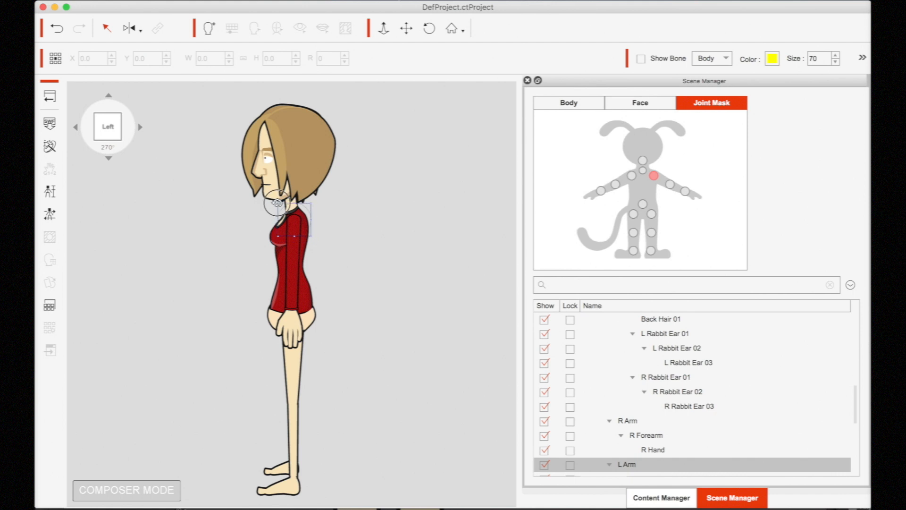
- Enlarge the L Arm and R Arm shoulder joint masks in the 45° view
click(140, 128)
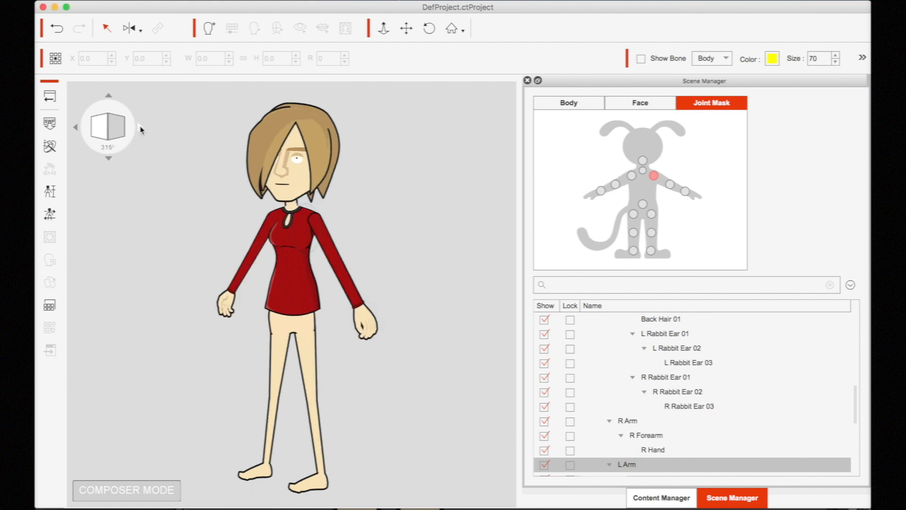
click(140, 127)
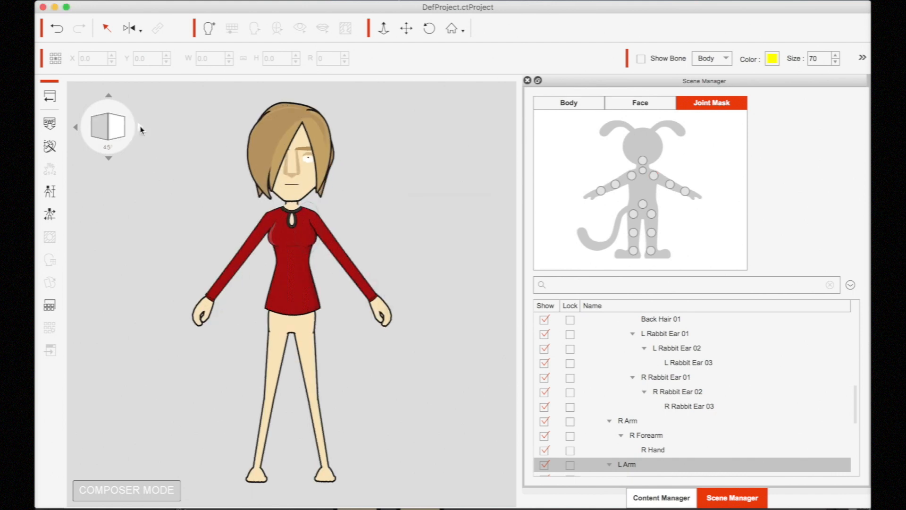
click(653, 175)
click(315, 244)
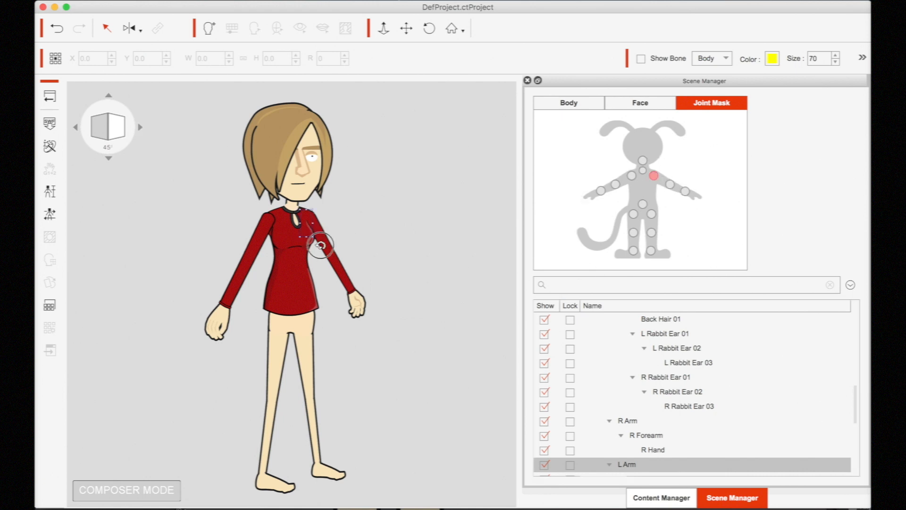
drag(315, 208, 315, 215)
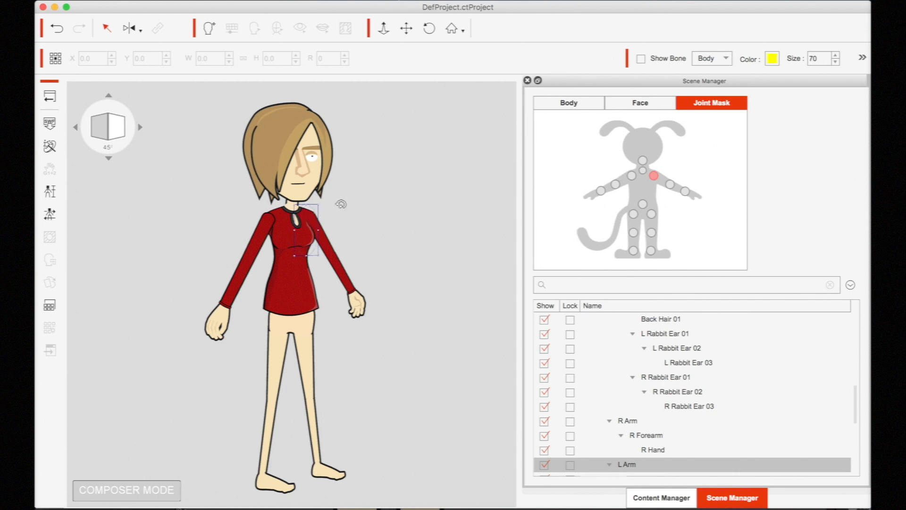
click(631, 175)
click(290, 257)
drag(287, 248, 288, 250)
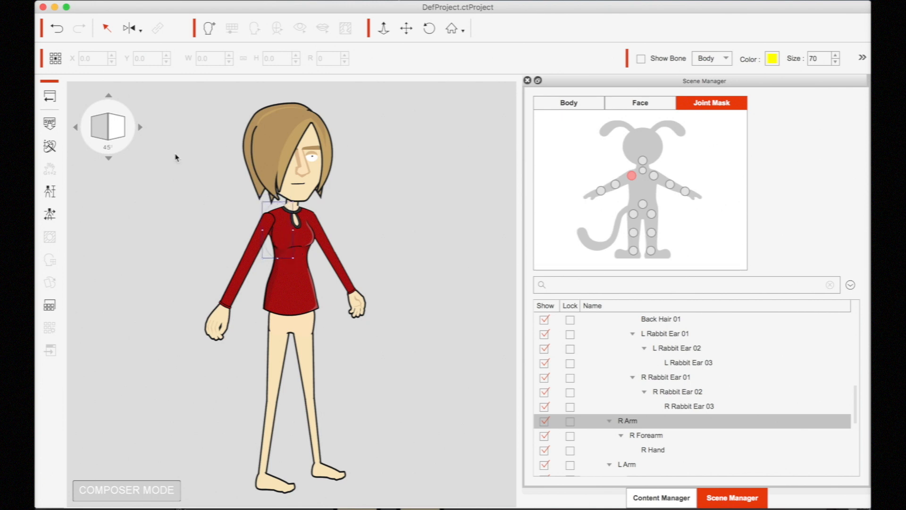
- Return to the front view and replay the Basic Walk calibration motion to check the resized shoulder masks
click(76, 127)
click(49, 215)
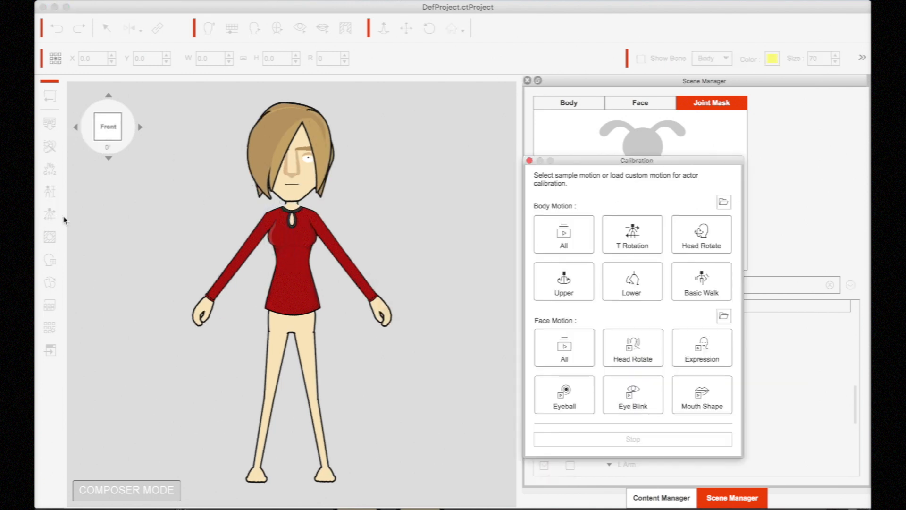
click(693, 289)
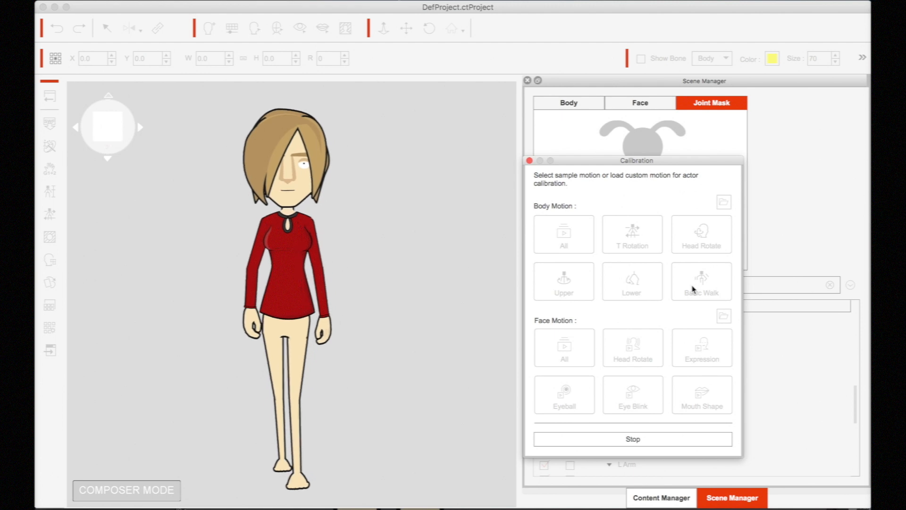
click(530, 161)
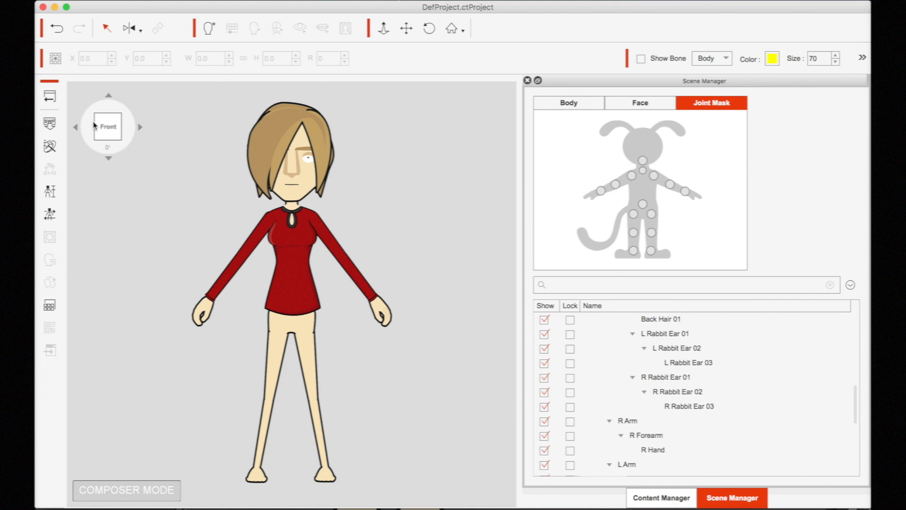
- In the bottom view, hide the whole body and re-show only the Upper Torso branch to inspect the shirt
click(108, 159)
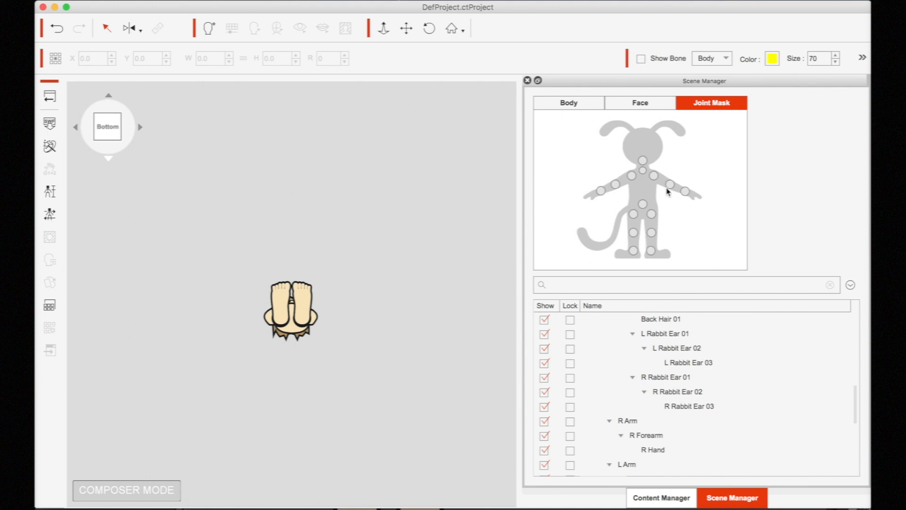
click(642, 205)
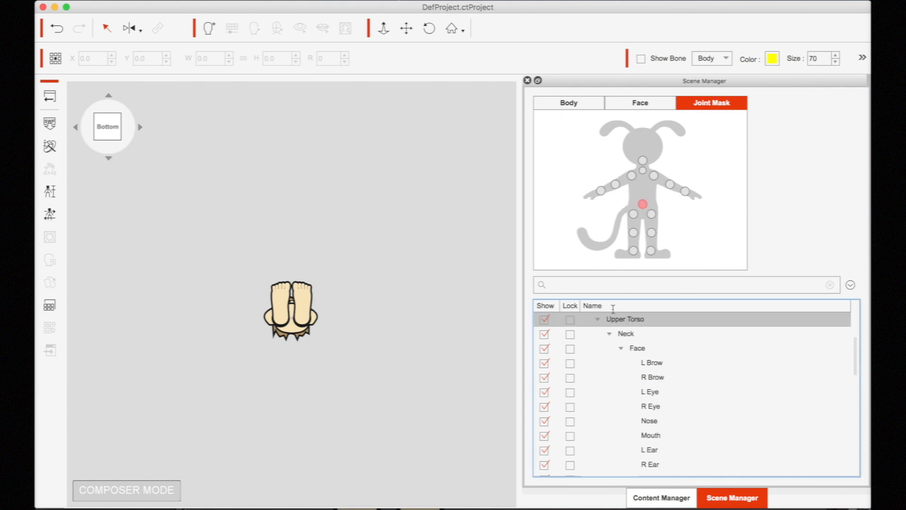
scroll(581, 350, down, 1)
scroll(581, 352, down, 3)
scroll(567, 351, up, 4)
scroll(561, 352, up, 5)
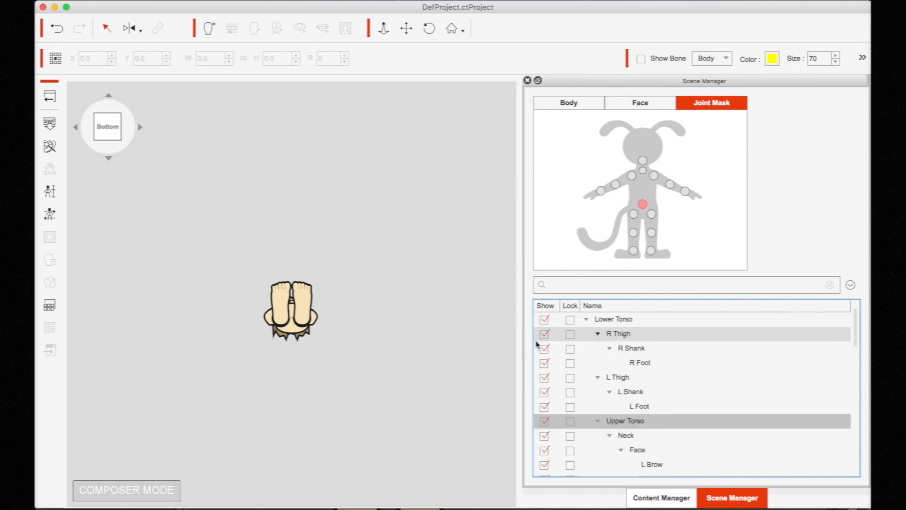
click(545, 321)
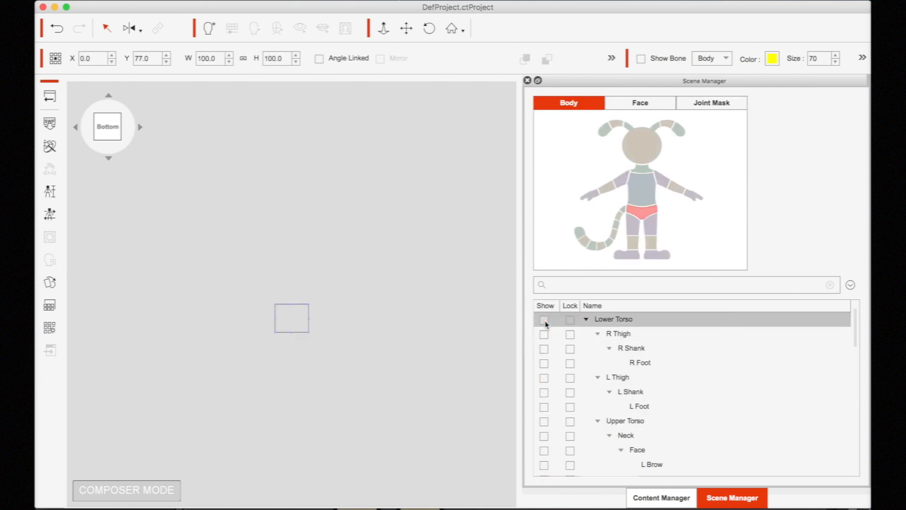
click(544, 423)
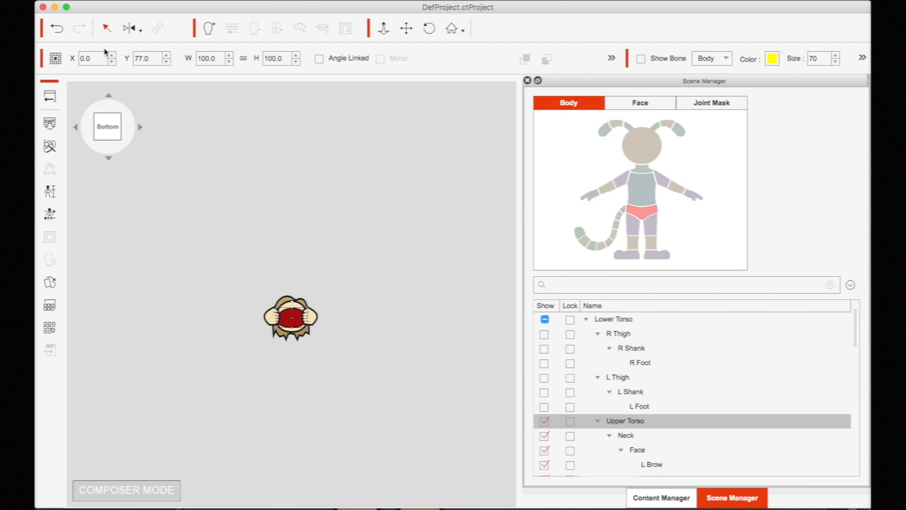
- Switch to the top view and hide the Face with its child parts to expose the torso
click(111, 96)
click(112, 97)
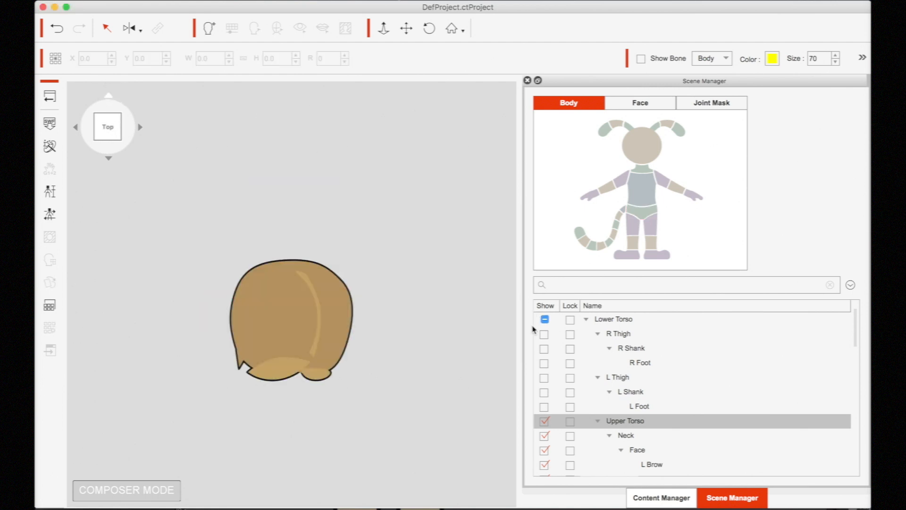
scroll(601, 453, down, 4)
scroll(602, 455, down, 5)
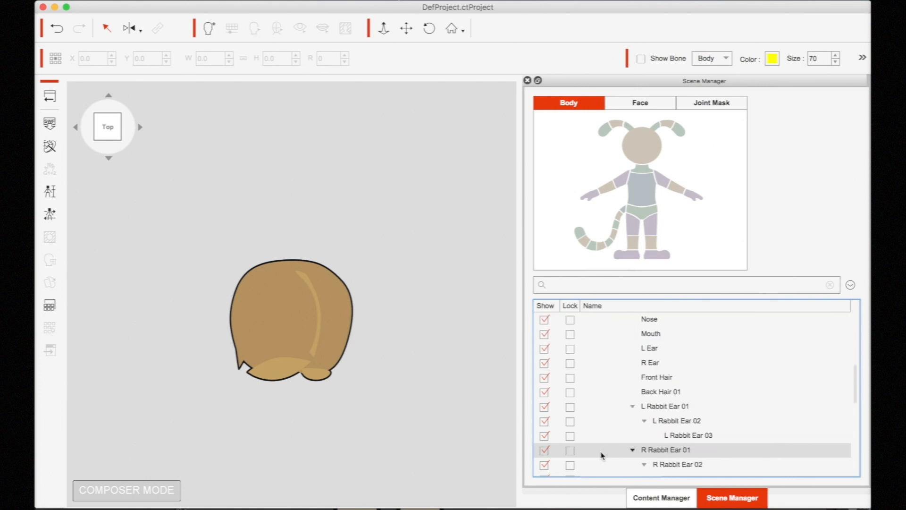
scroll(602, 455, up, 1)
scroll(602, 455, up, 3)
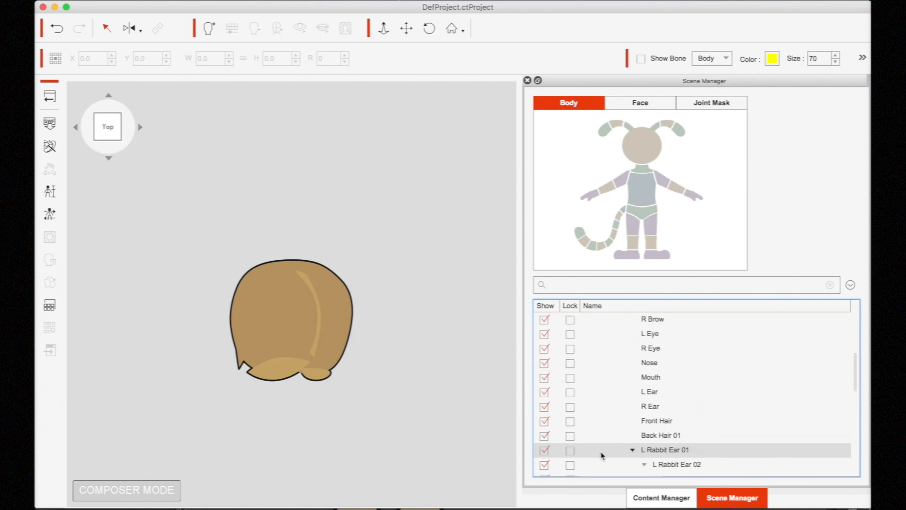
click(545, 349)
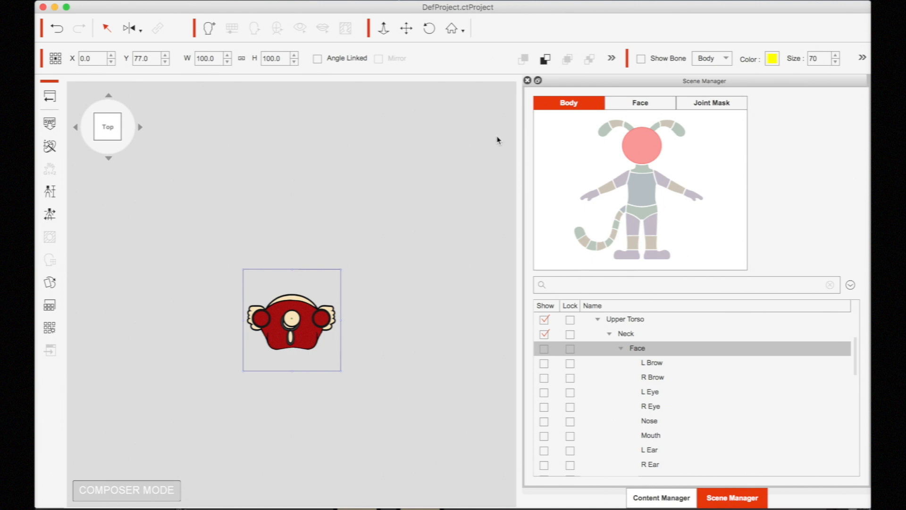
- Reposition the Upper Torso's top-view sprite to X 0.3 and Y 74.9 in the Sprite Editor, closing the editor when done
click(636, 190)
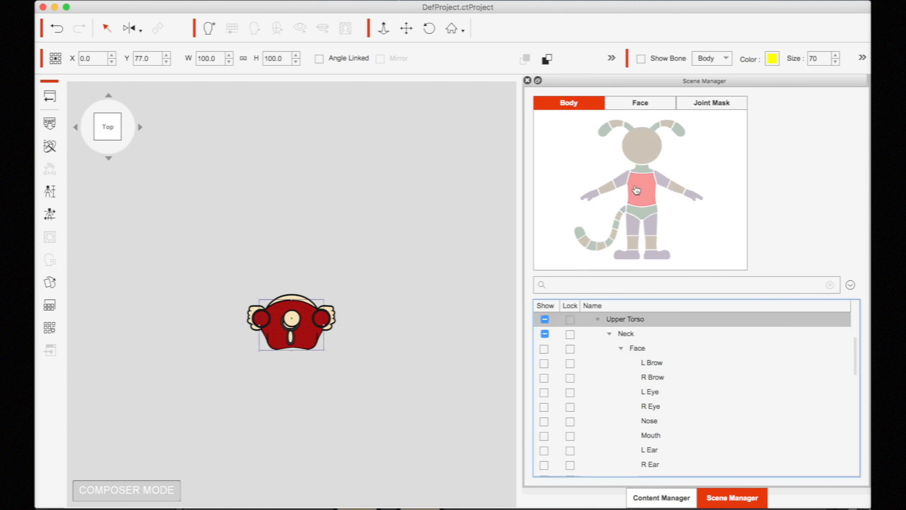
click(50, 284)
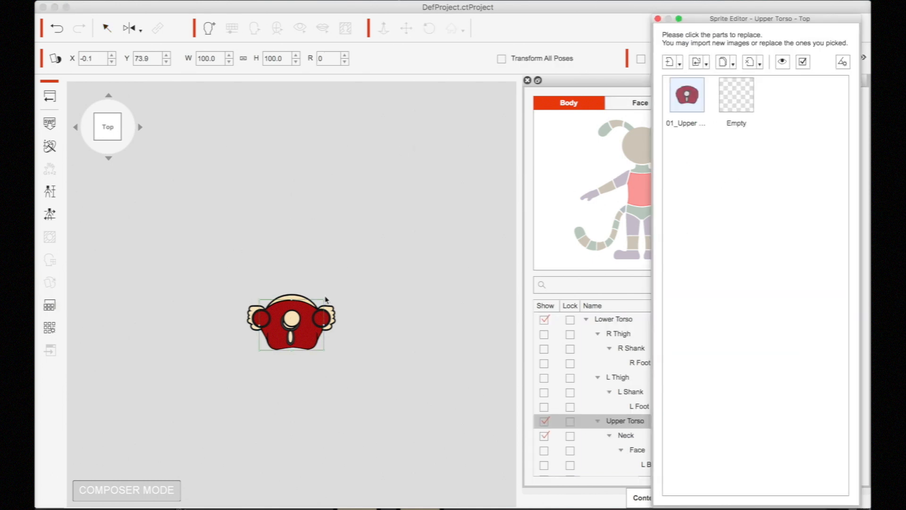
click(167, 55)
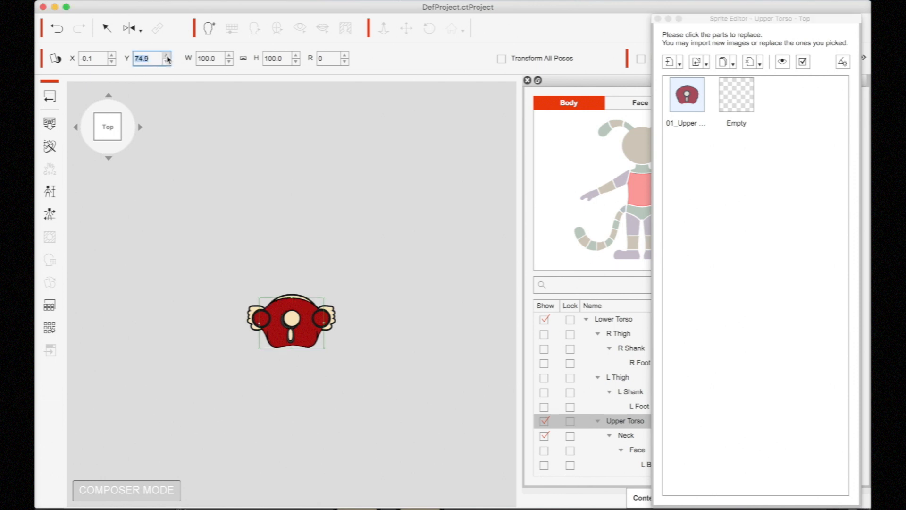
click(96, 58)
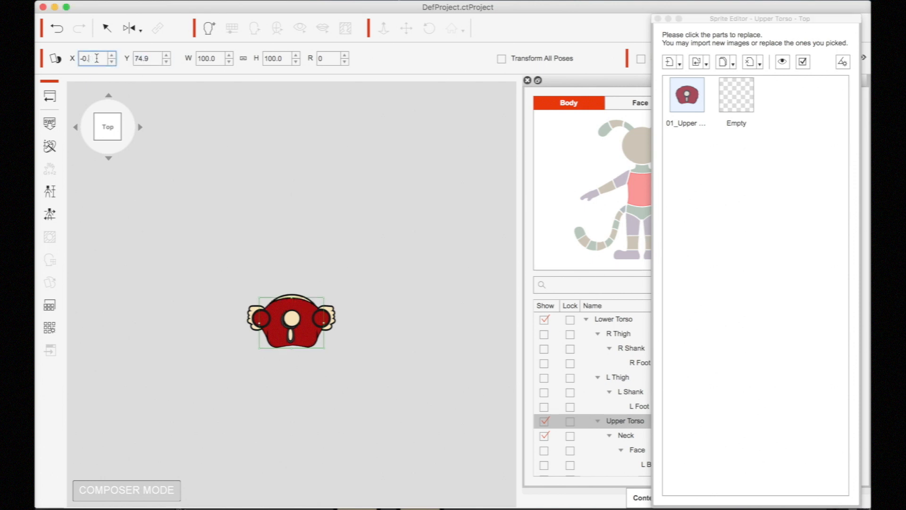
key(Return)
click(97, 58)
key(BackSpace)
text(0.3)
key(Return)
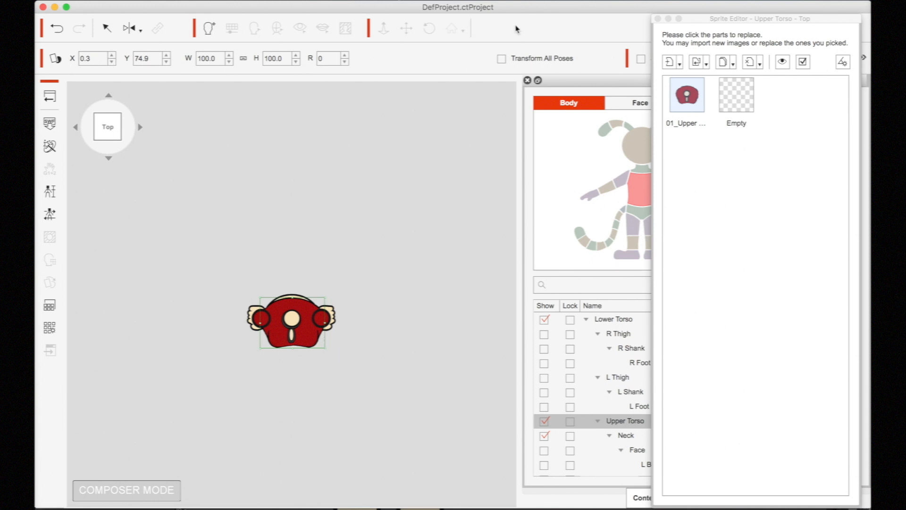
click(660, 20)
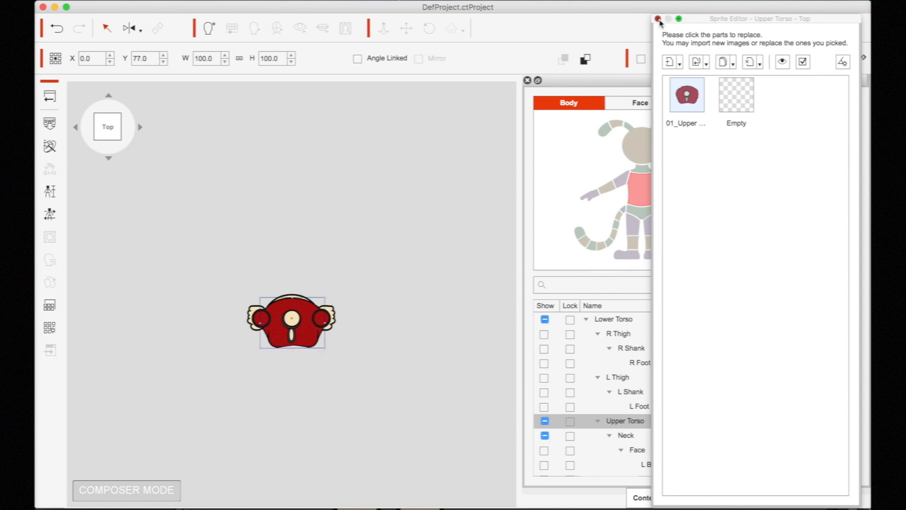
click(659, 19)
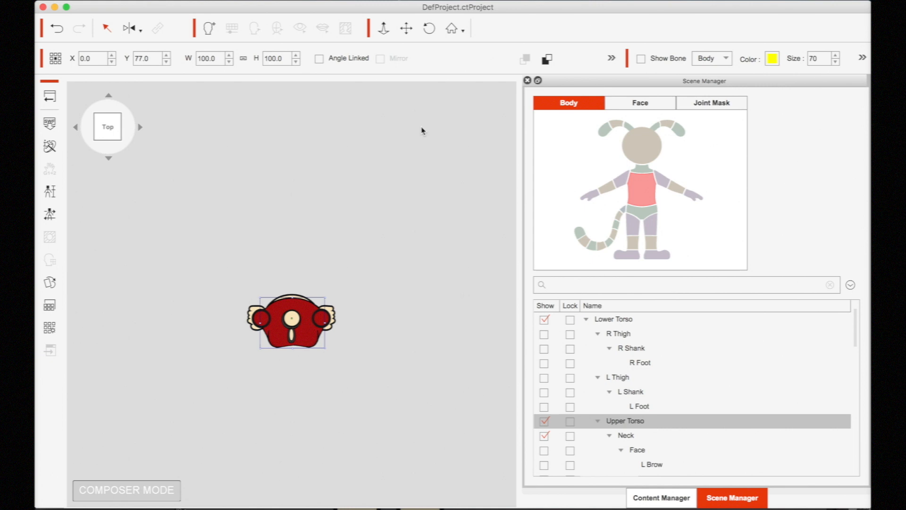
- Make all body parts visible again from the Lower Torso down and return to the front view
scroll(562, 360, down, 1)
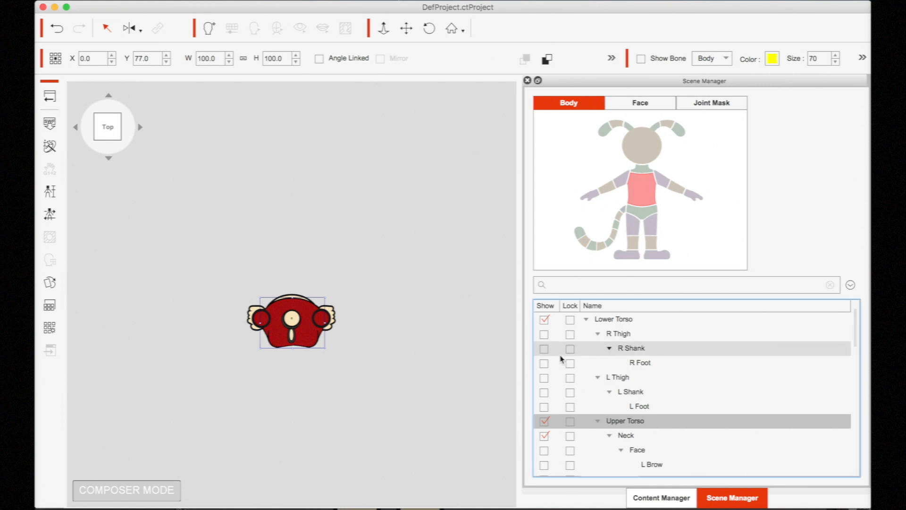
click(545, 321)
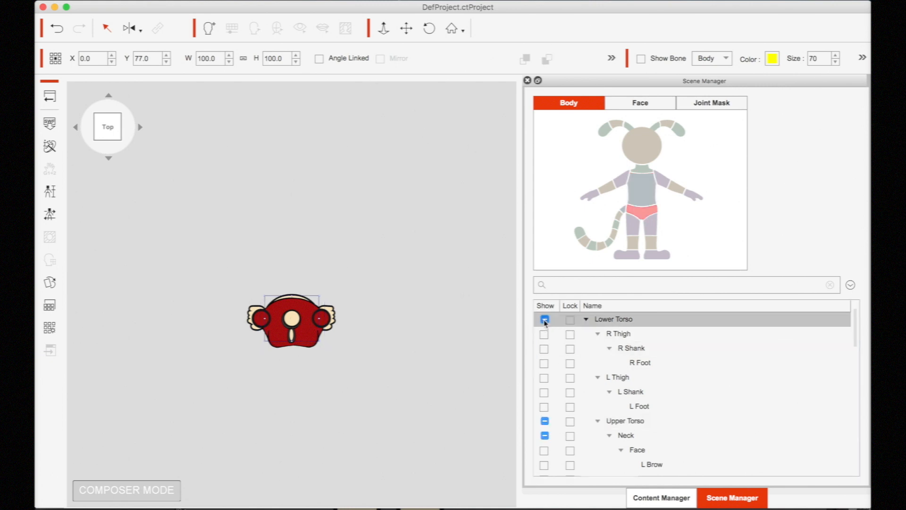
click(544, 320)
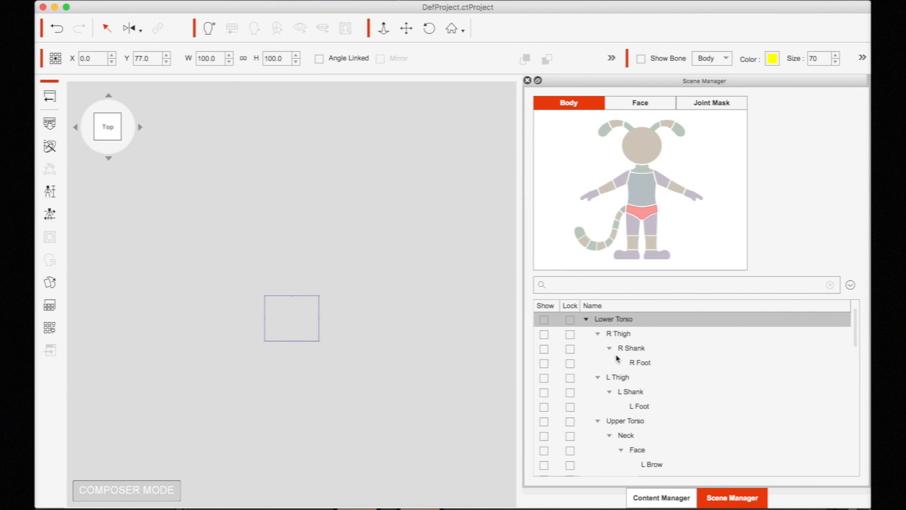
click(544, 320)
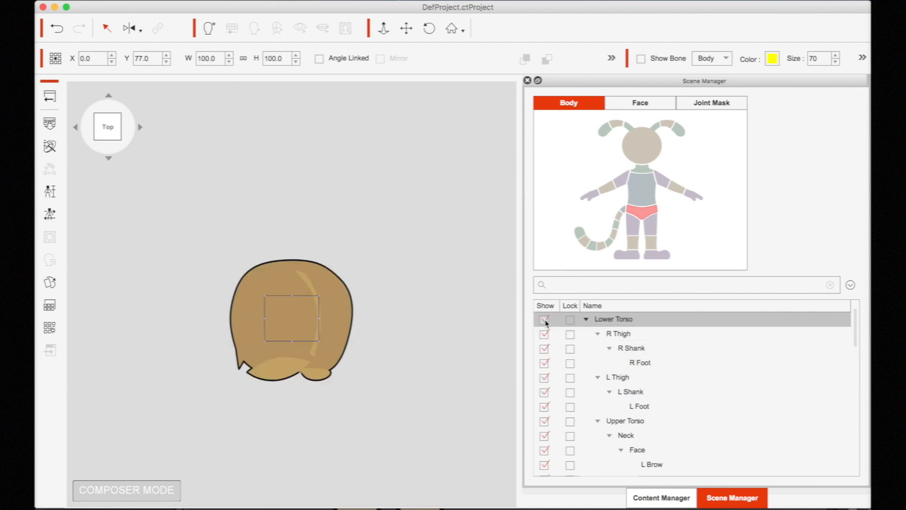
click(108, 159)
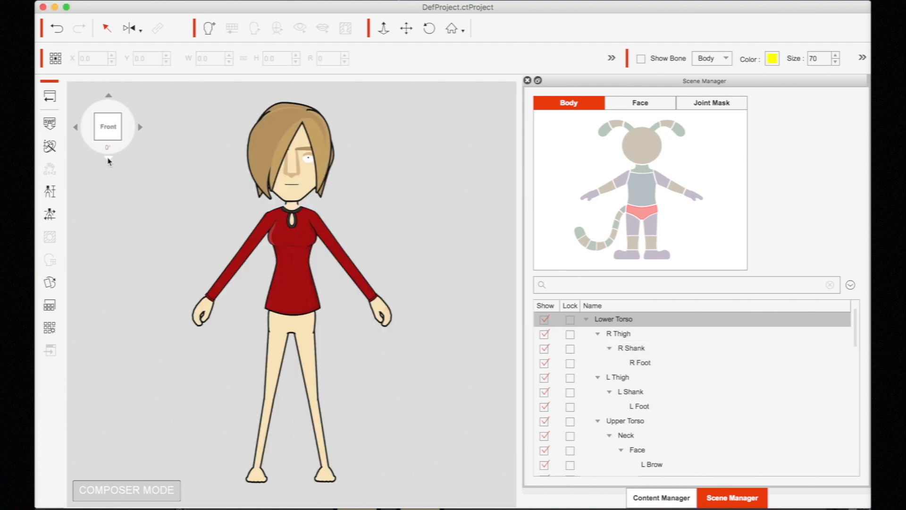
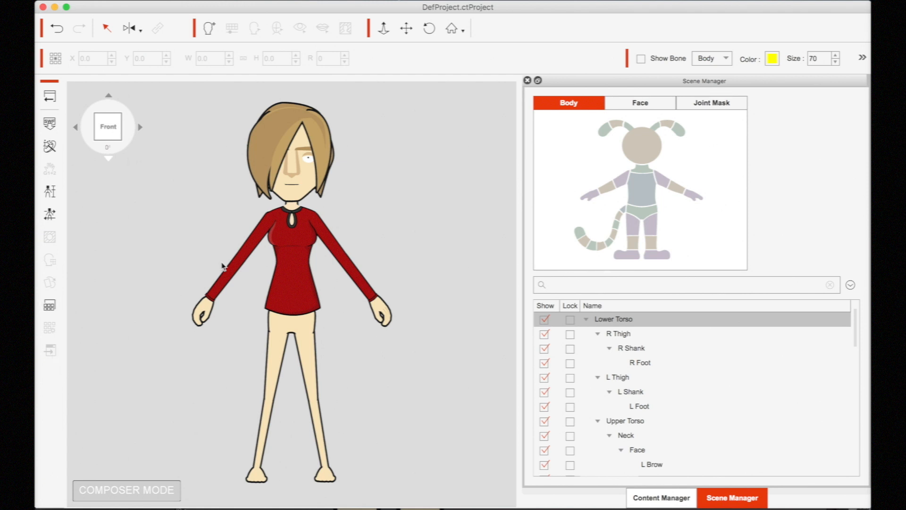
- Start a custom Render Style for the Upper Torso, accepting the loss of current style data, and open the Vector Grouping Tool
click(651, 194)
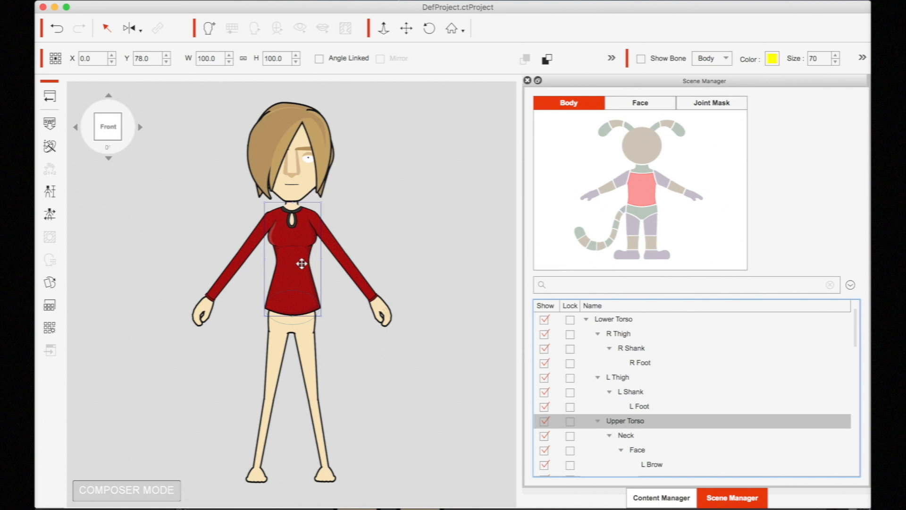
click(50, 327)
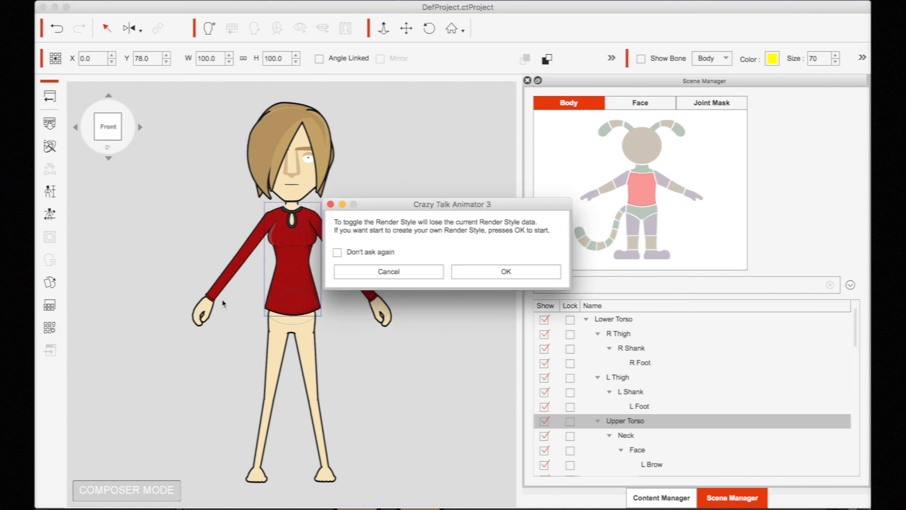
click(505, 271)
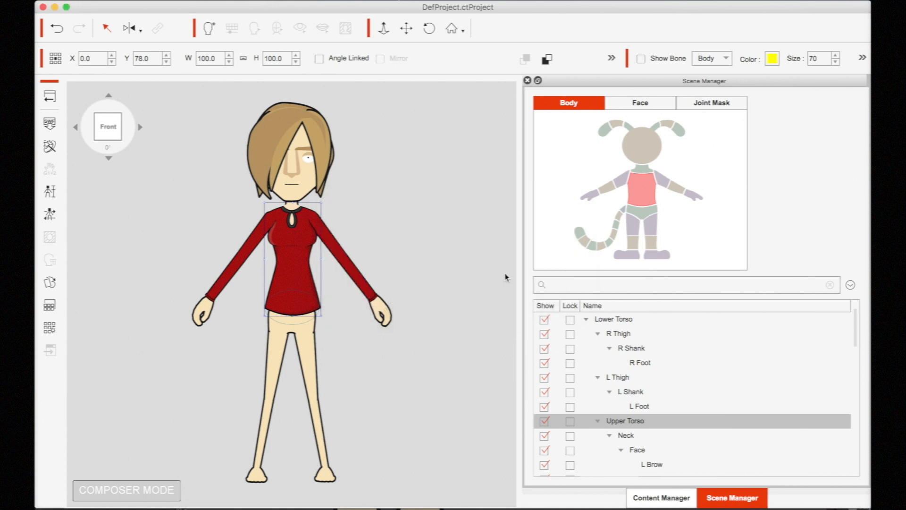
drag(612, 160, 651, 87)
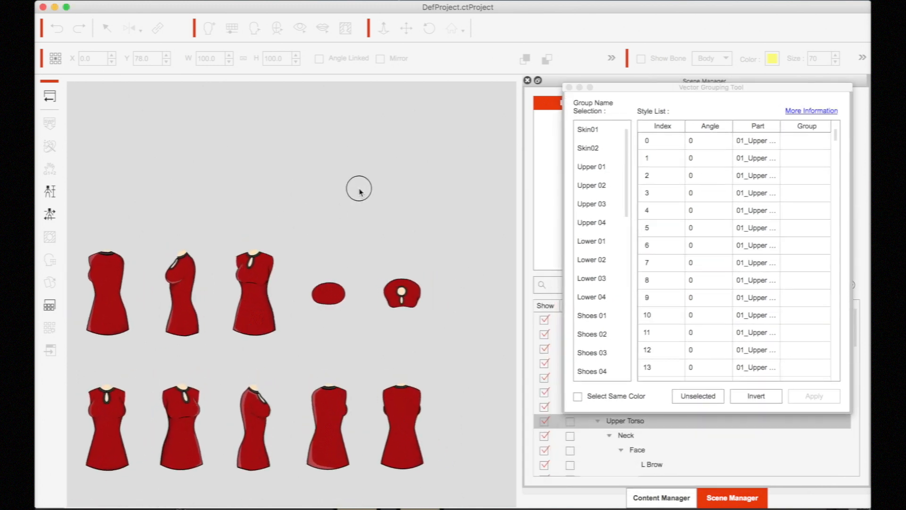
- Enable Select Same Color and assign the torso's skin-coloured shapes at index 2 to the Skin01 group
click(665, 147)
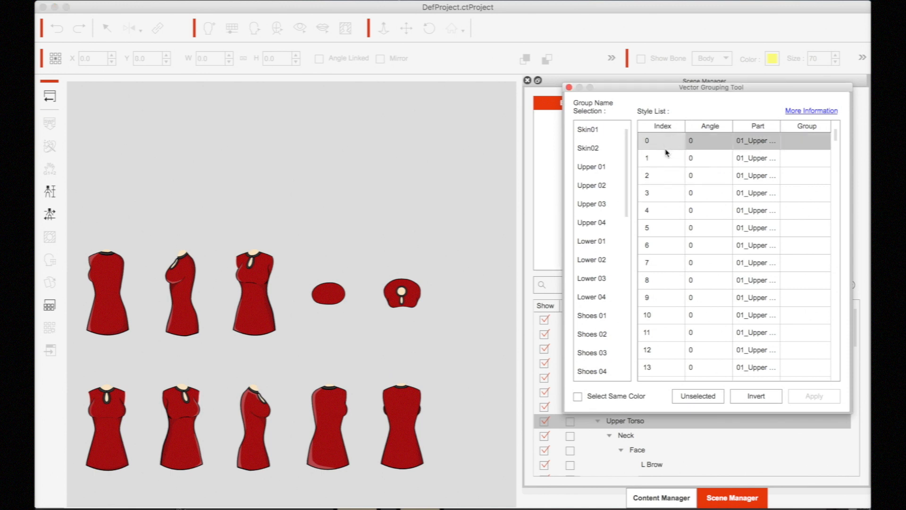
click(578, 398)
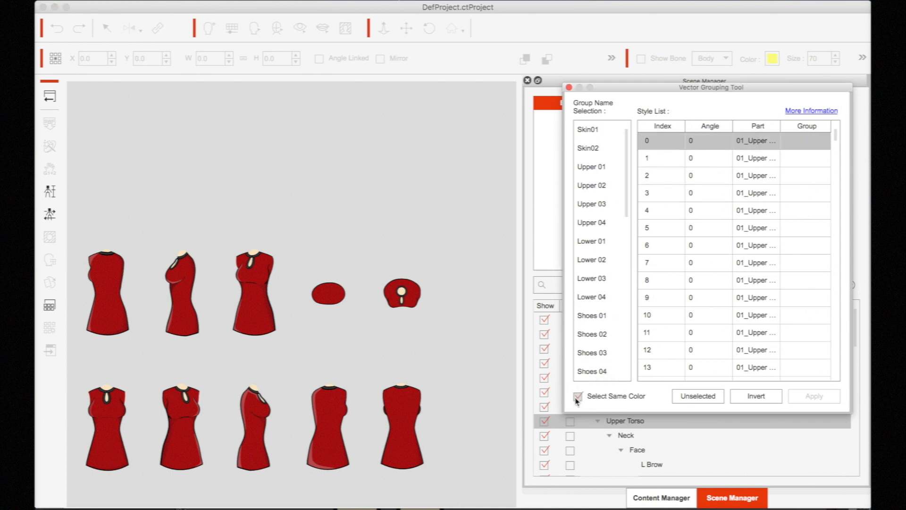
click(661, 159)
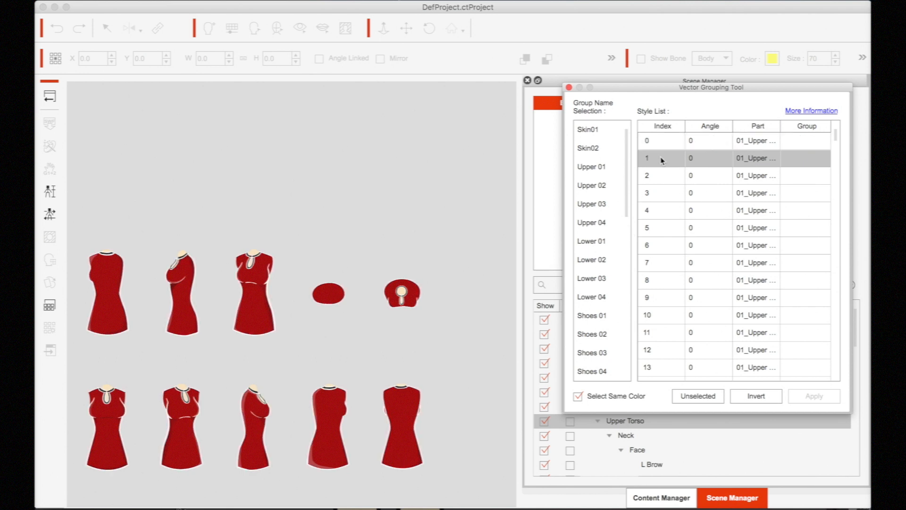
click(656, 182)
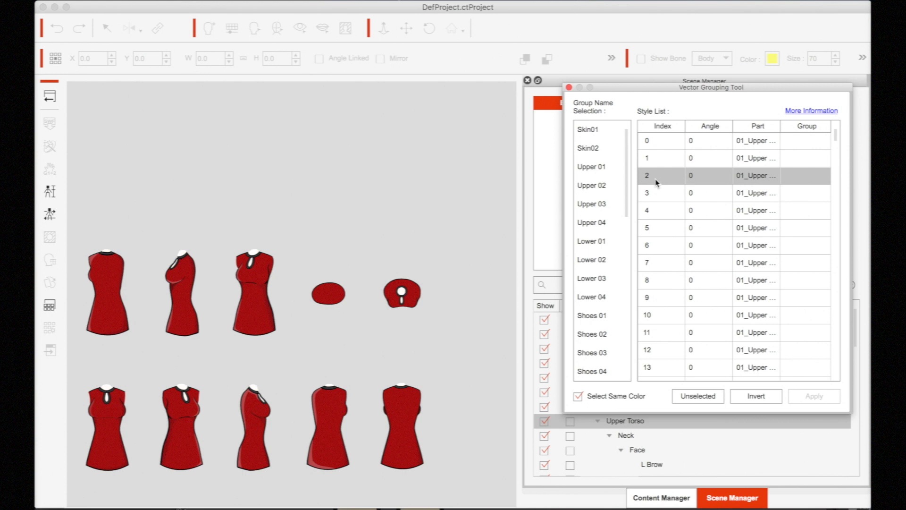
click(584, 133)
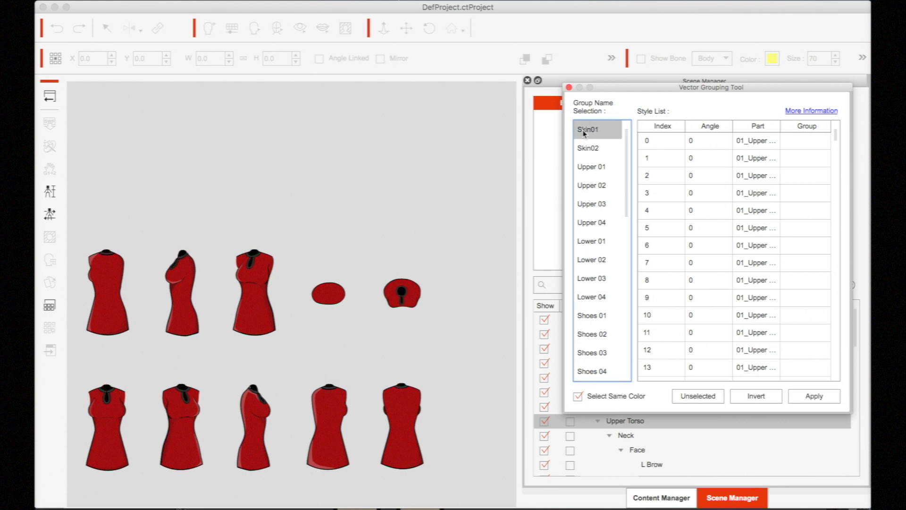
click(819, 399)
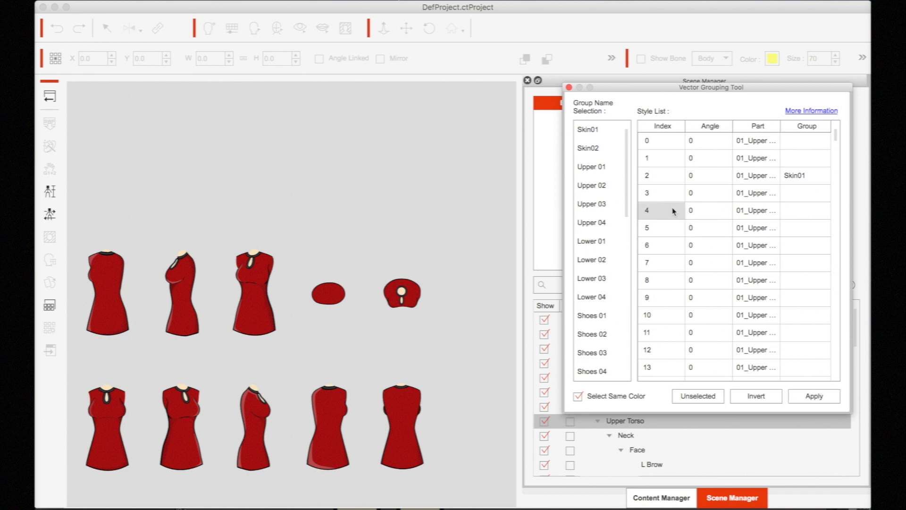
- Find the torso's red fabric shapes at index 9 and assign them to the Upper 01 group
click(663, 193)
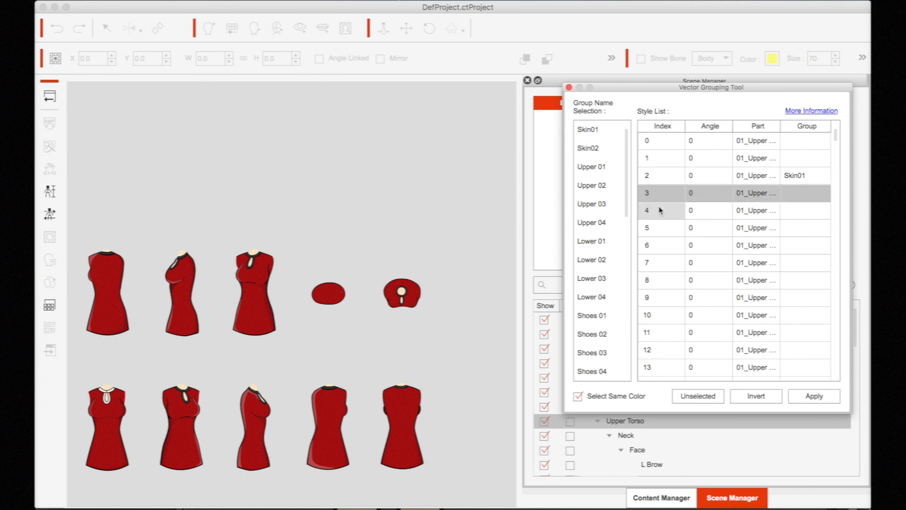
click(660, 210)
click(660, 228)
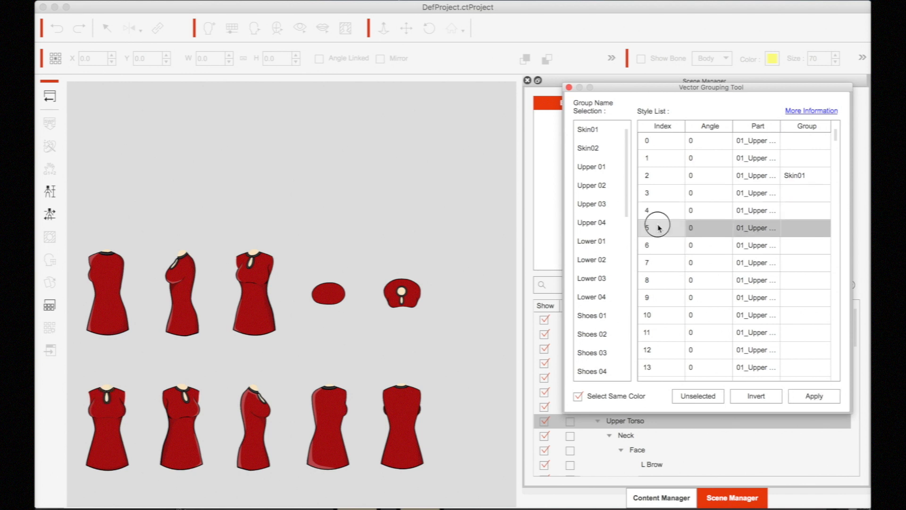
click(658, 244)
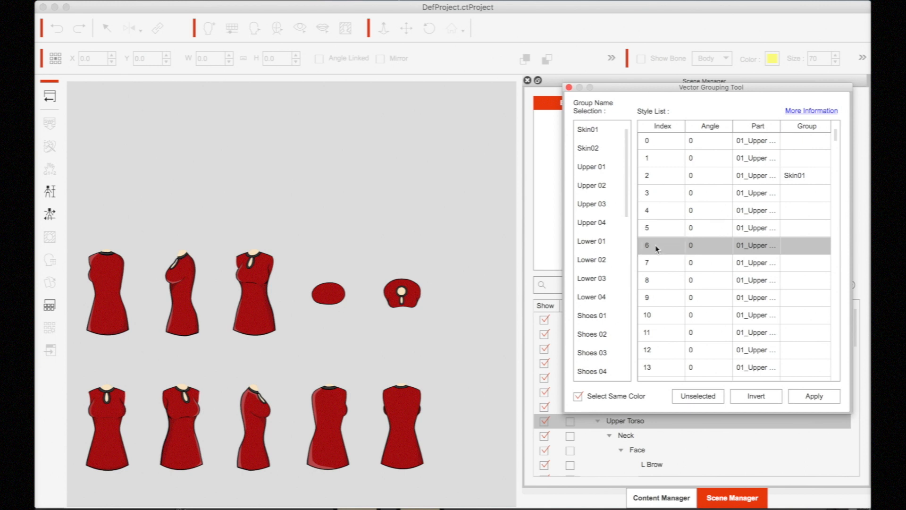
click(659, 264)
click(660, 279)
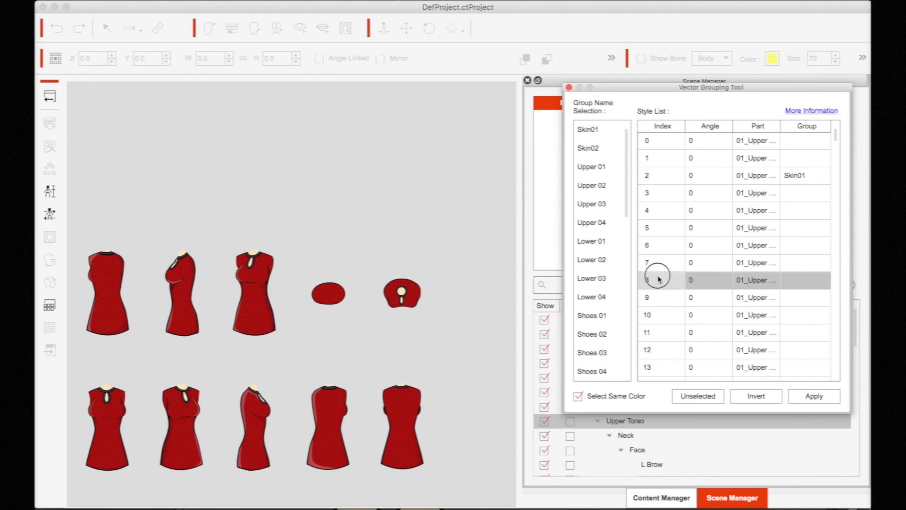
click(658, 300)
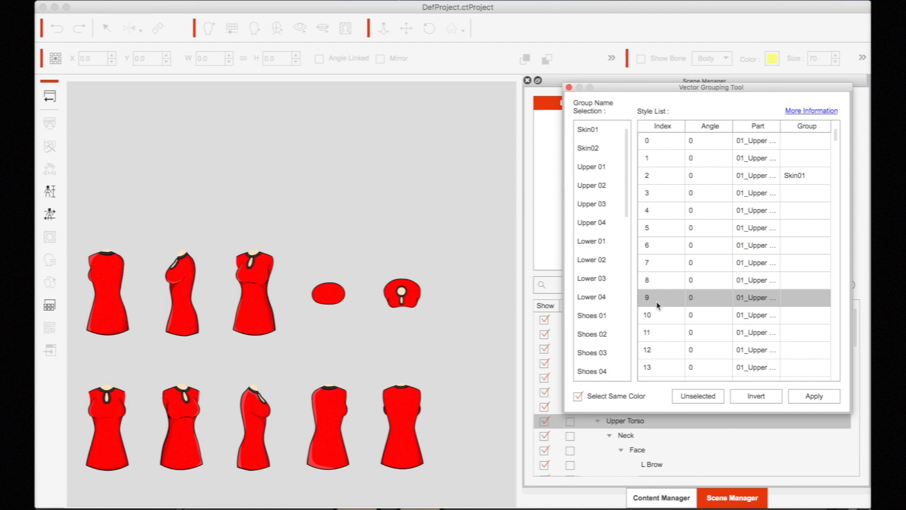
click(597, 175)
click(812, 399)
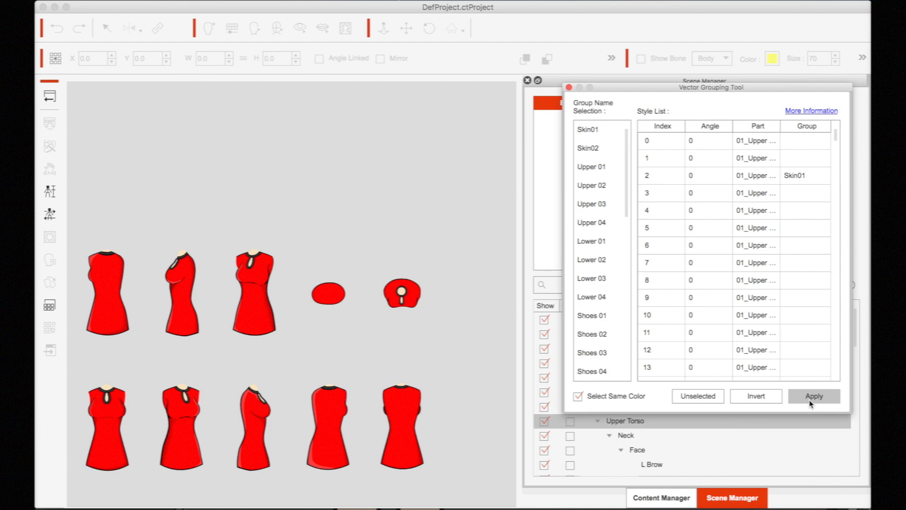
- Assign the torso's dark collar trim at index 3, with all shapes of the same color, to the Upper 02 group
click(653, 316)
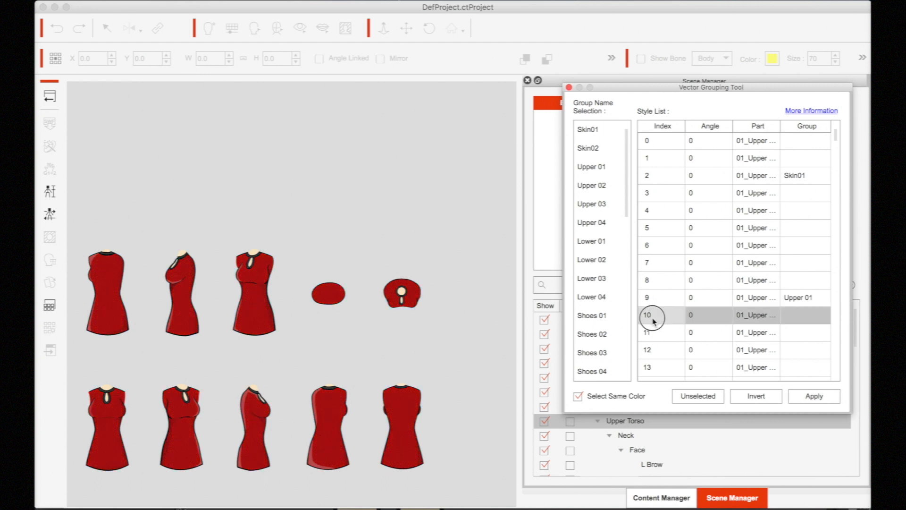
click(654, 338)
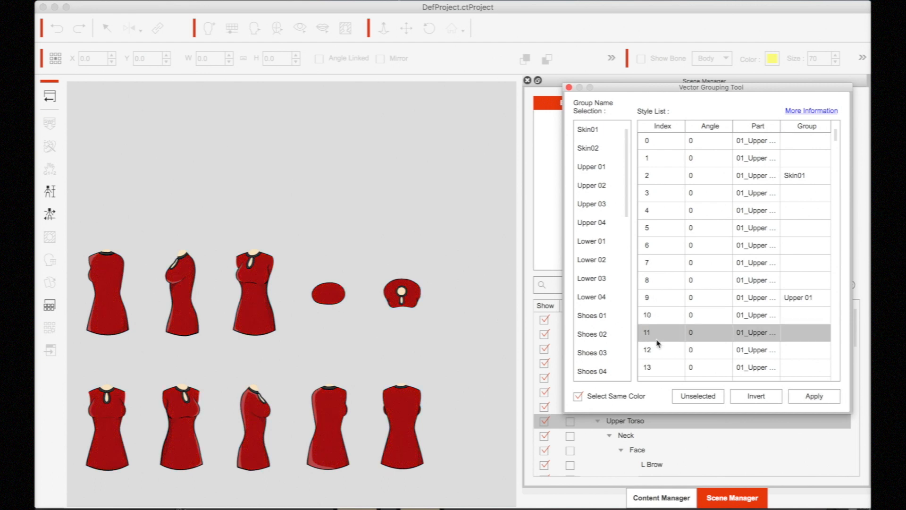
click(660, 349)
click(658, 367)
scroll(684, 336, down, 5)
click(670, 300)
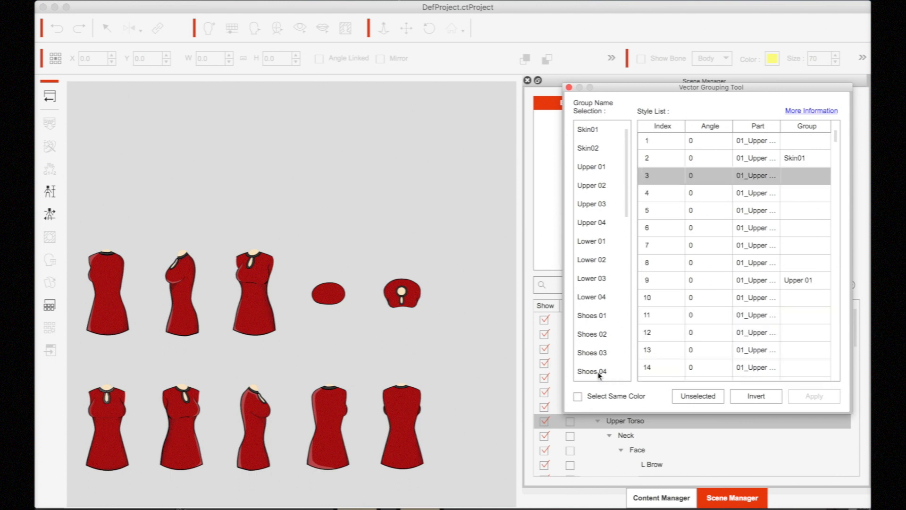
click(579, 397)
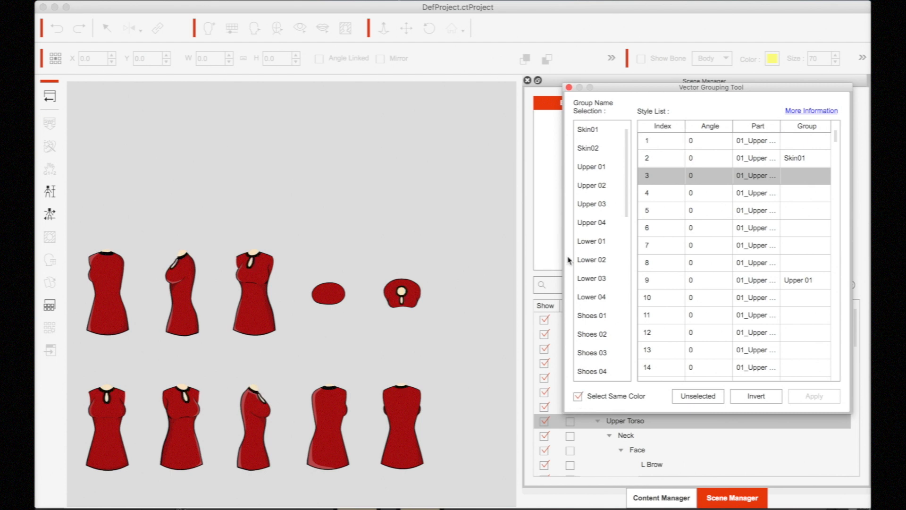
click(600, 188)
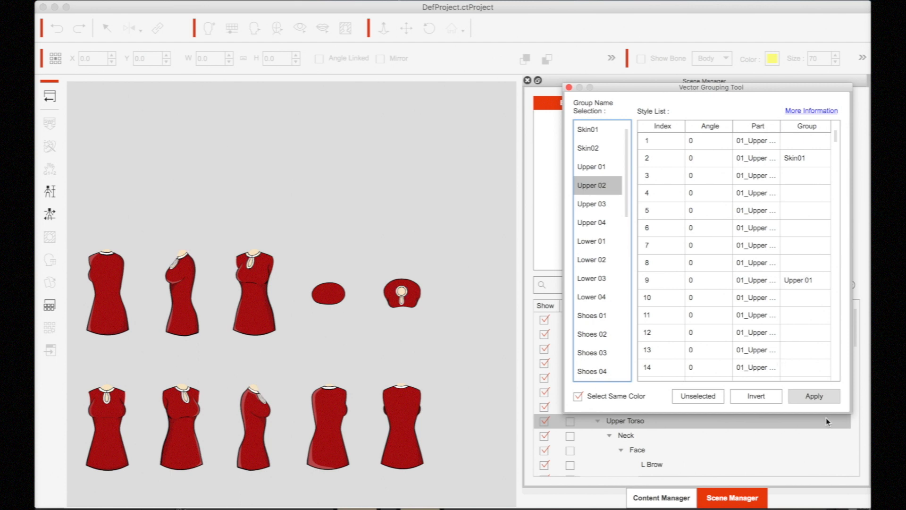
click(826, 400)
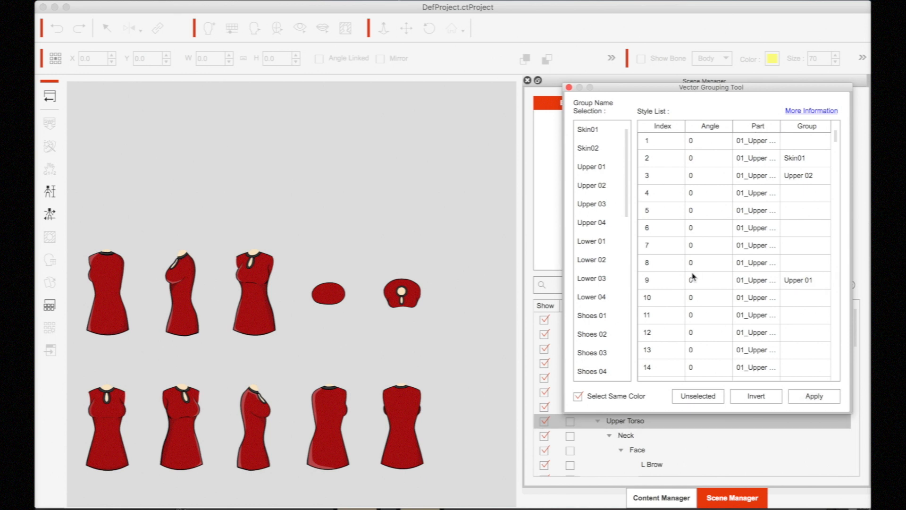
- Uncover the Scene Manager and assign the R Arm's red sleeve shapes at index 3 to the Upper 01 group
drag(732, 90, 397, 81)
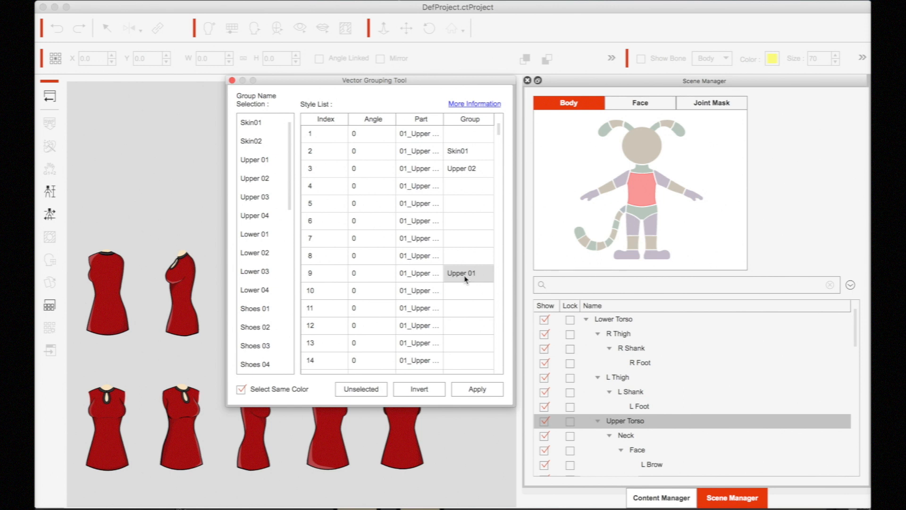
click(617, 184)
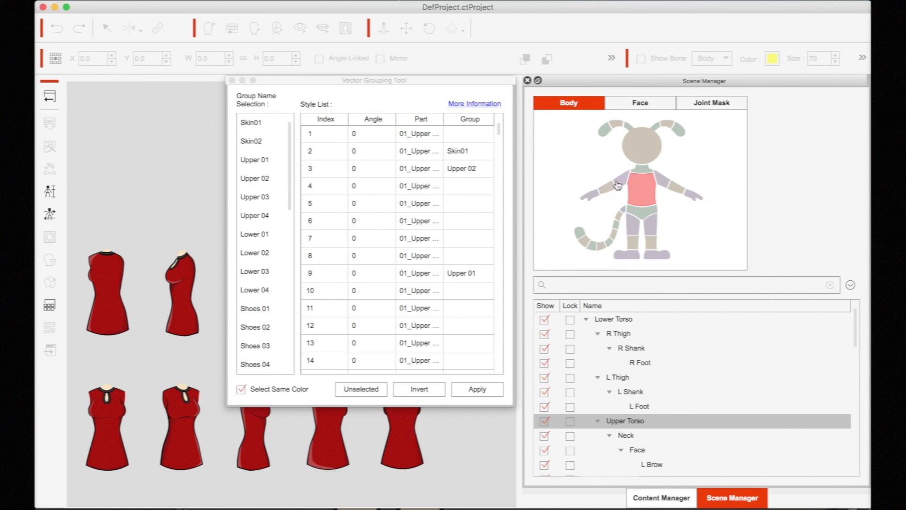
click(617, 184)
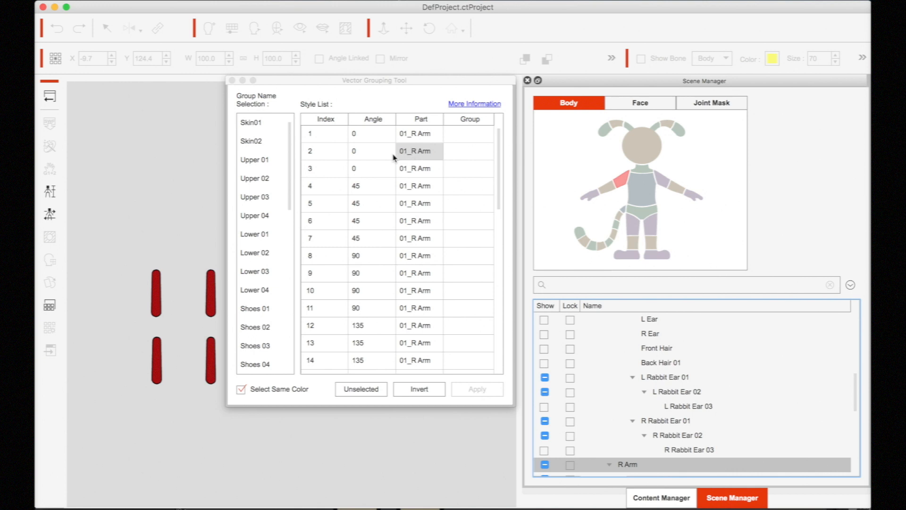
click(340, 138)
click(335, 147)
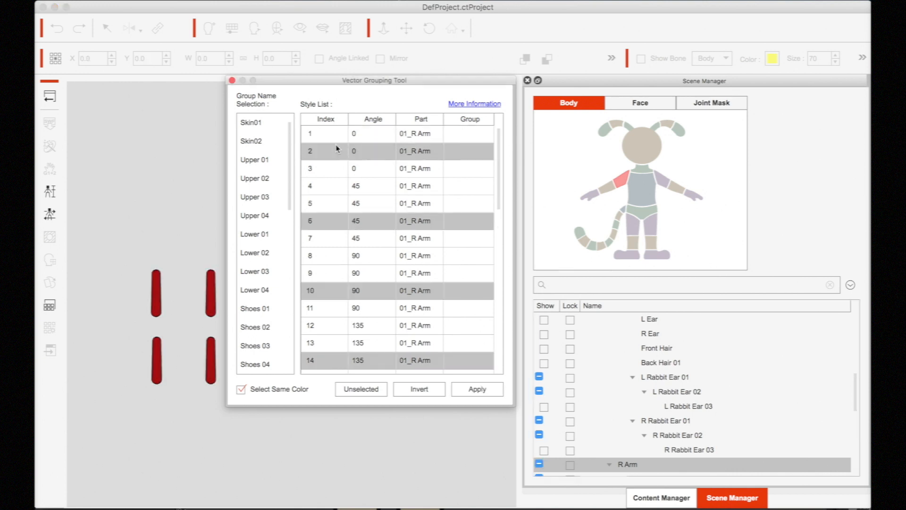
click(335, 165)
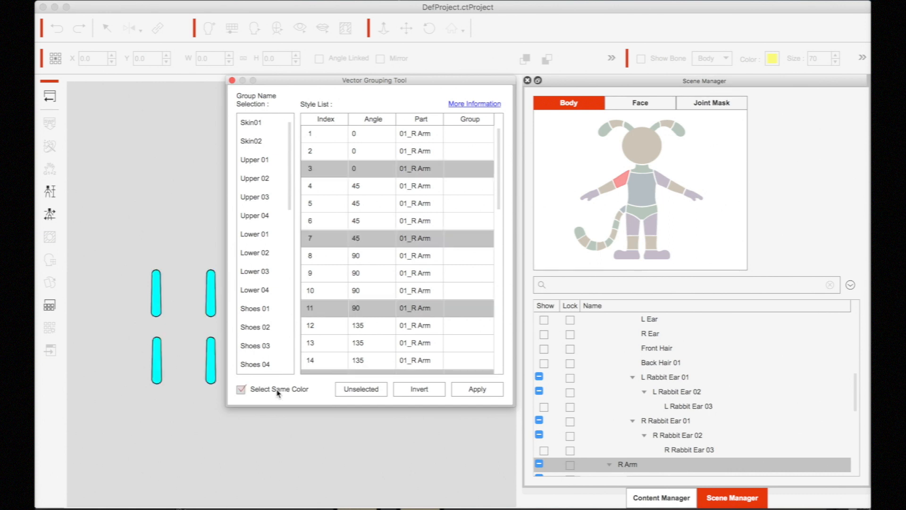
click(252, 159)
click(479, 391)
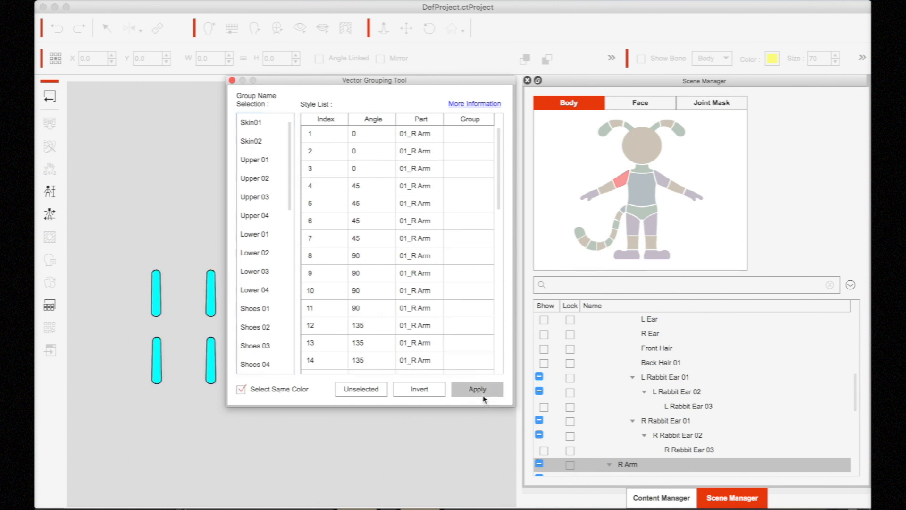
- Assign the R Forearm's red sleeve shapes at index 4 to the Upper 01 group
click(609, 192)
click(609, 191)
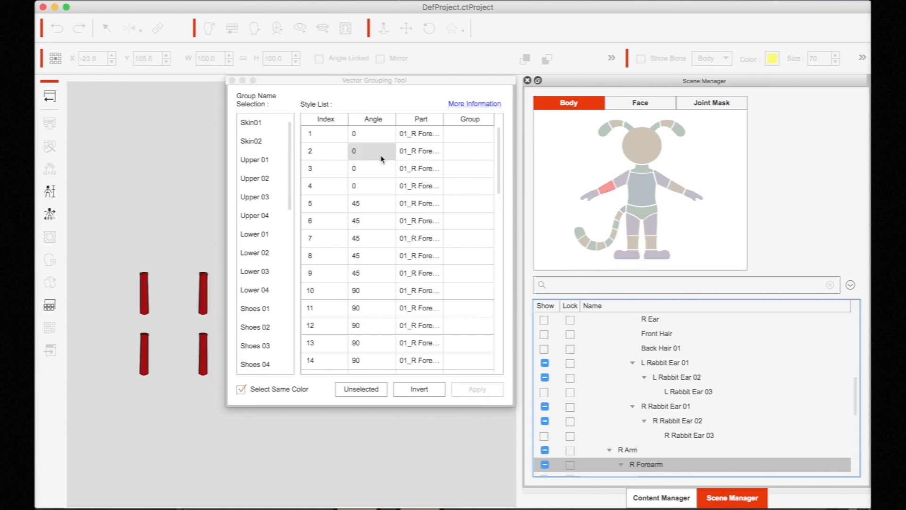
click(354, 150)
click(356, 170)
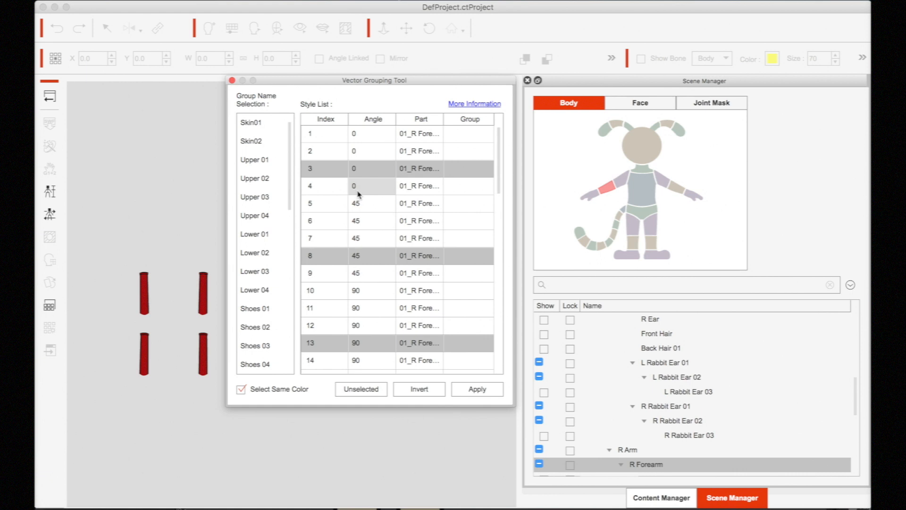
click(355, 185)
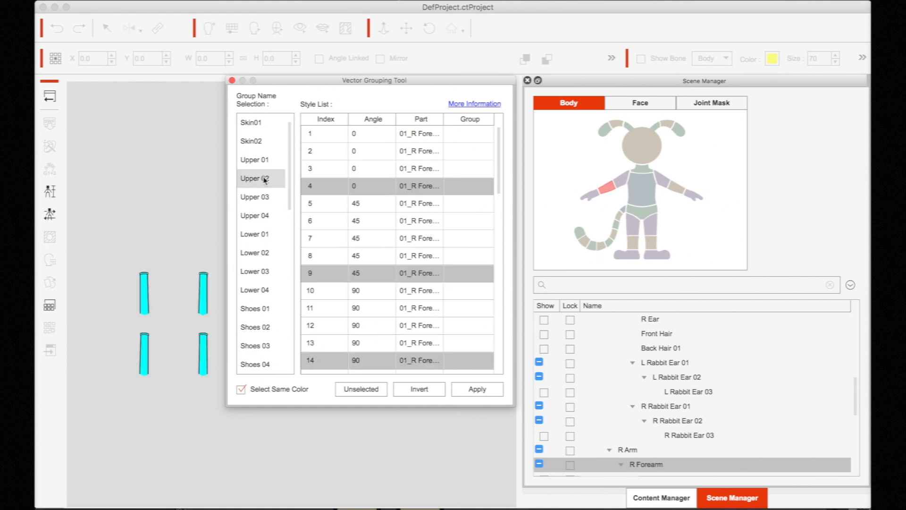
click(261, 160)
click(485, 389)
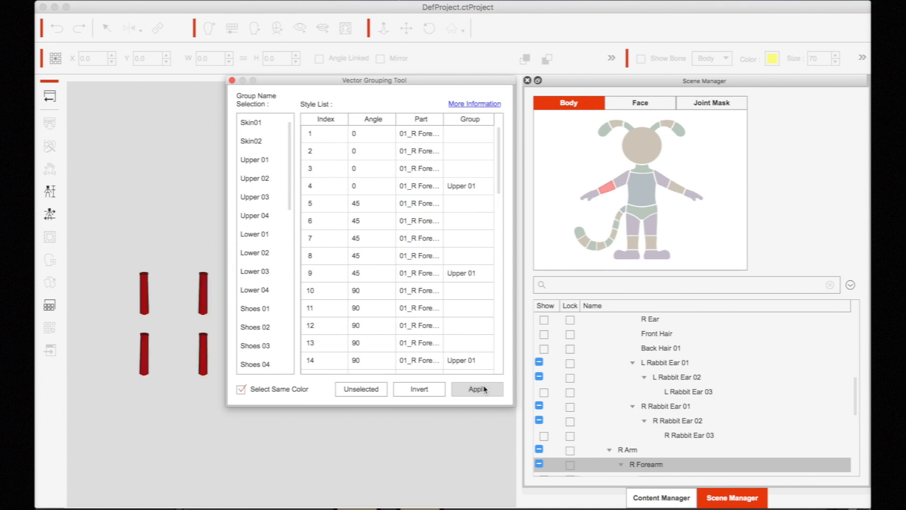
- Assign the L Arm's red sleeve shapes at index 3 to the Upper 01 group, keeping Select Same Color enabled
click(663, 181)
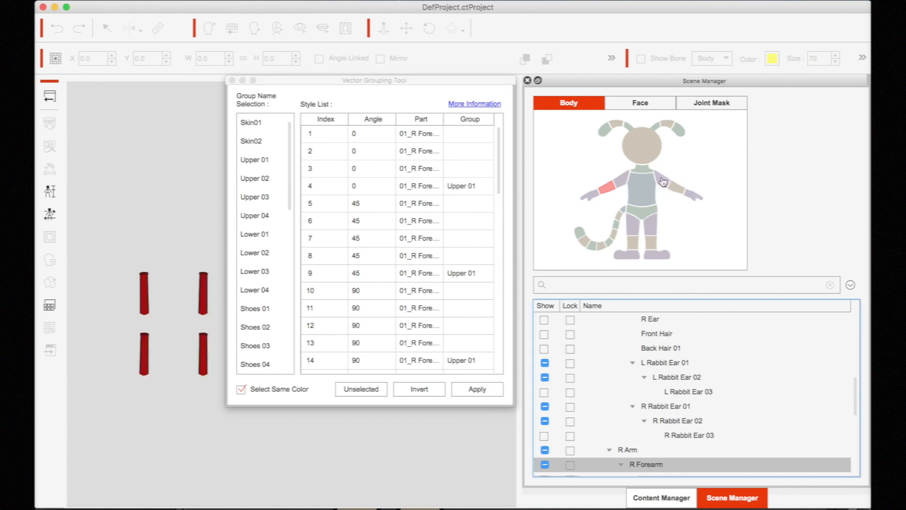
click(664, 182)
click(339, 169)
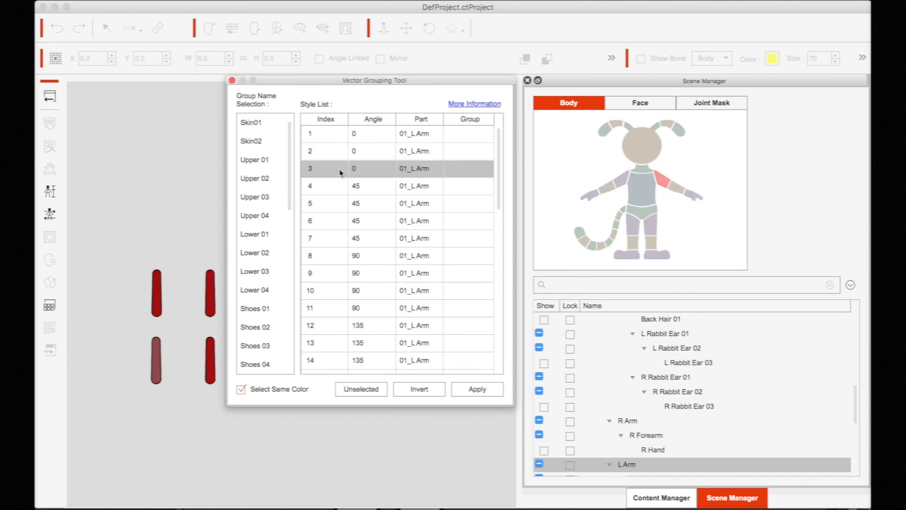
click(250, 390)
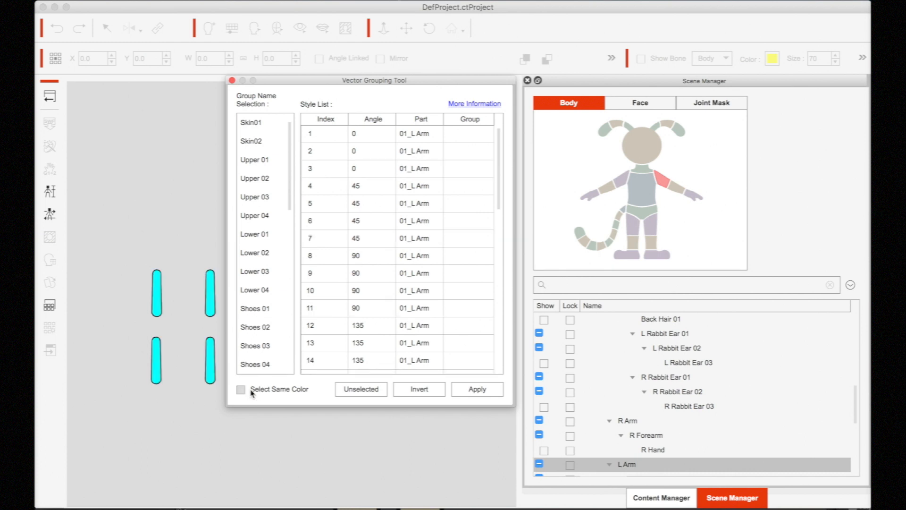
click(241, 389)
click(254, 161)
click(482, 390)
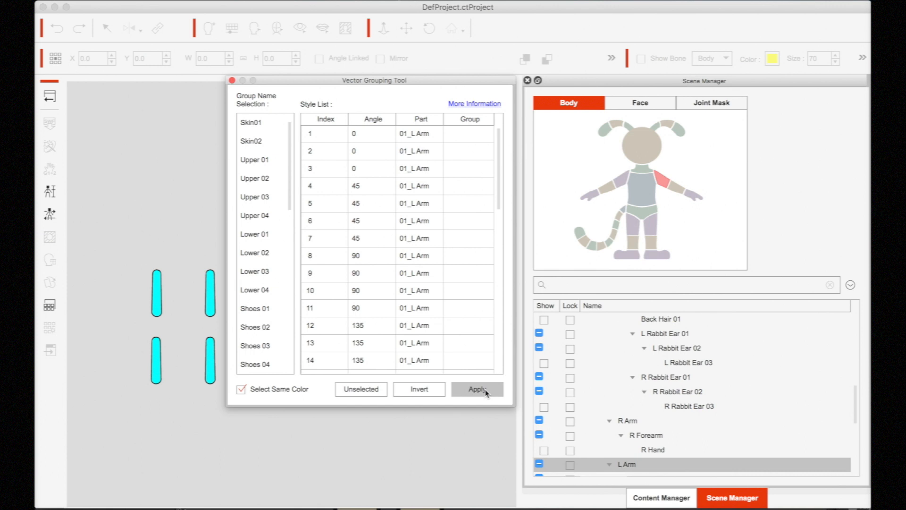
click(485, 391)
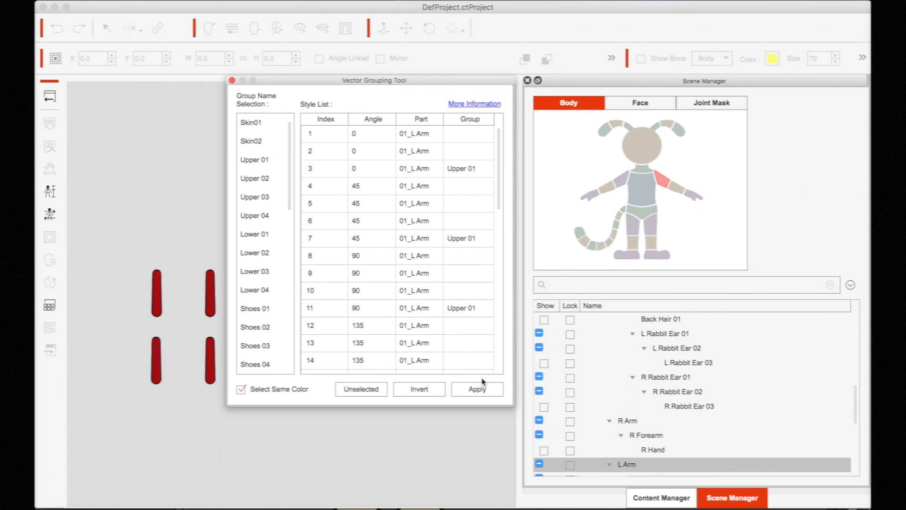
- Assign the L Forearm's red sleeve shapes at index 4 to the Upper 01 group
click(675, 190)
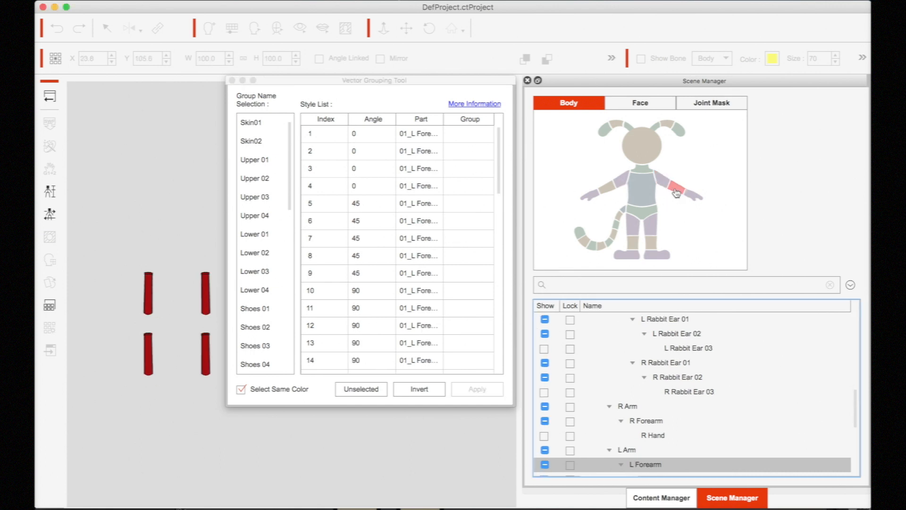
click(327, 156)
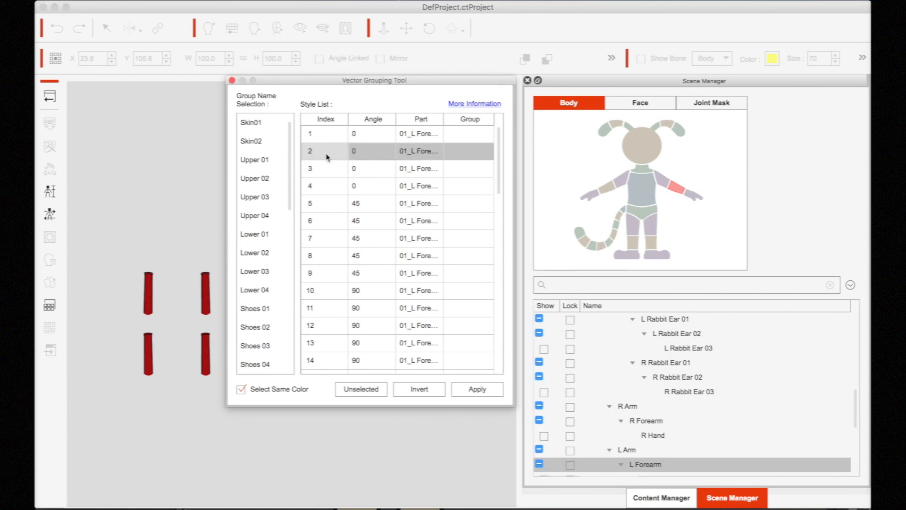
click(325, 170)
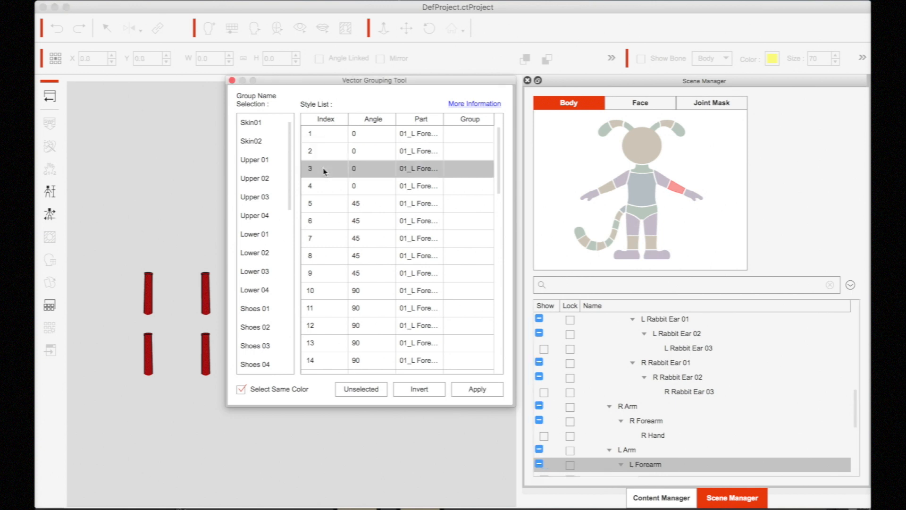
click(322, 183)
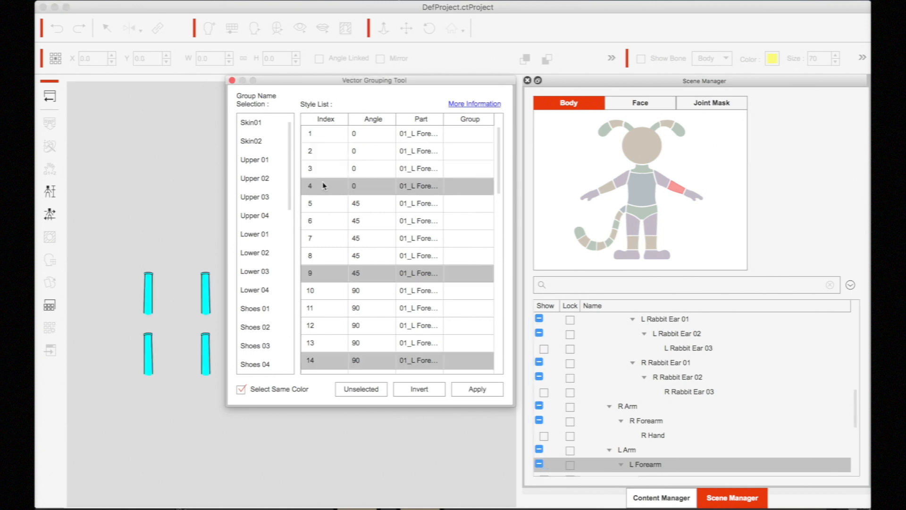
click(259, 162)
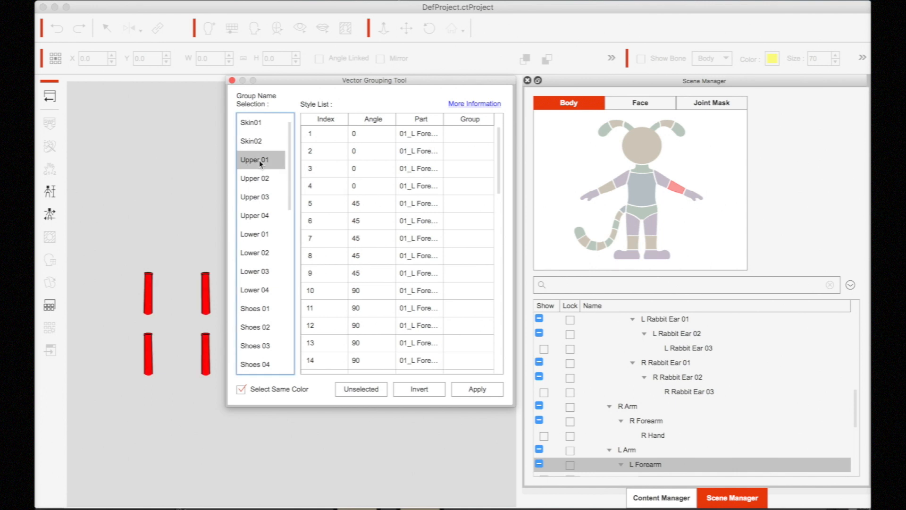
click(478, 391)
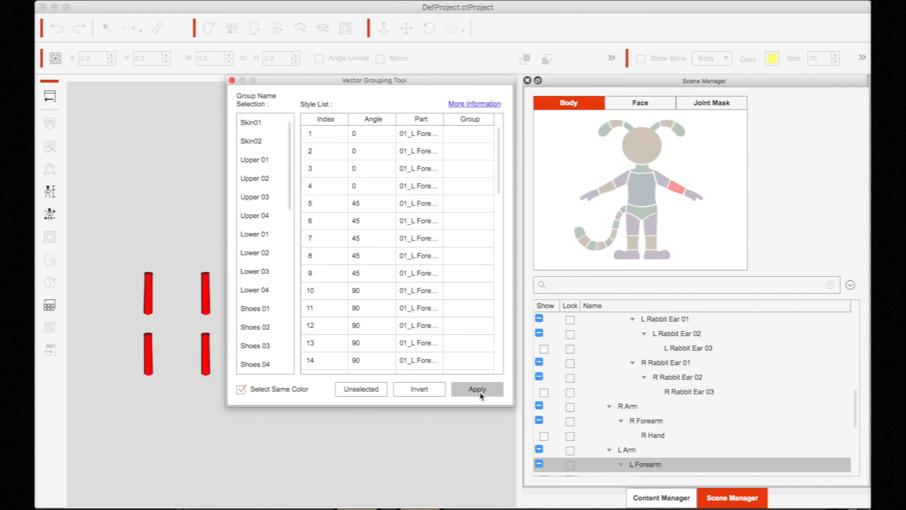
click(480, 394)
- Save the grouped red top to the custom Upper body library, overwriting Design 1
click(232, 80)
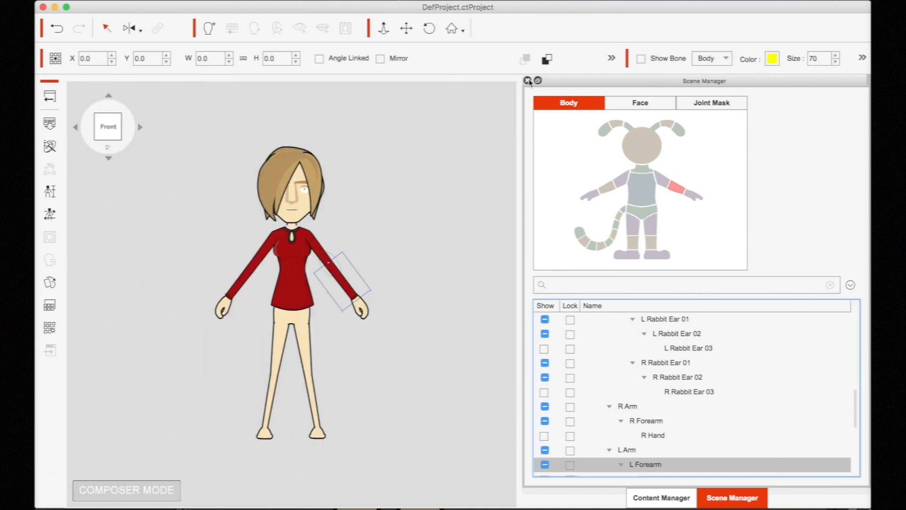
click(666, 498)
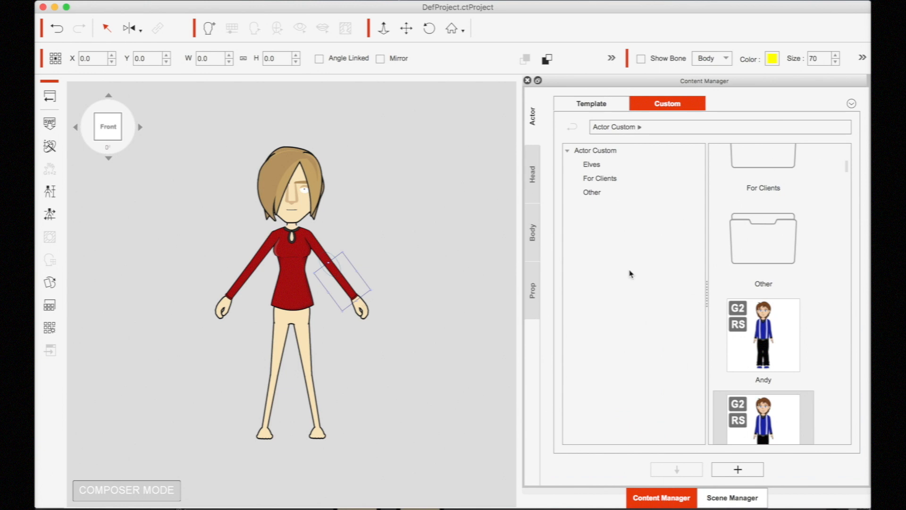
click(533, 228)
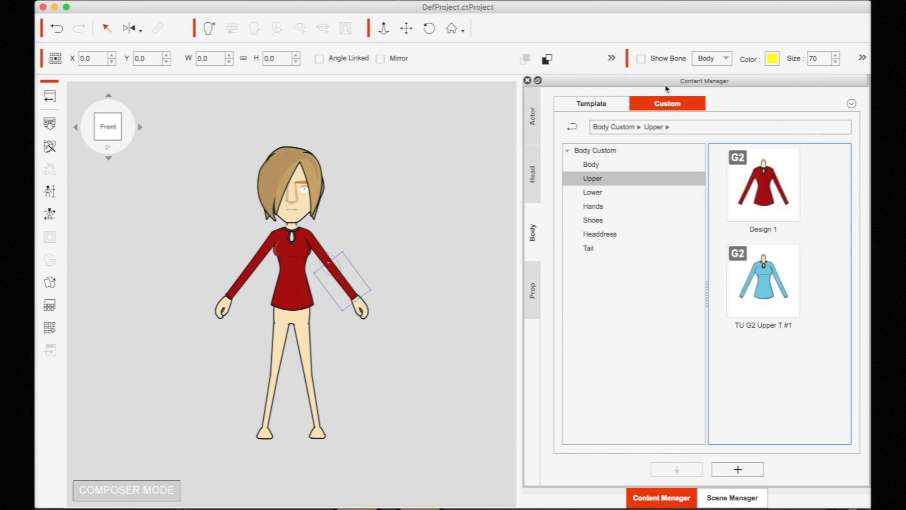
click(767, 194)
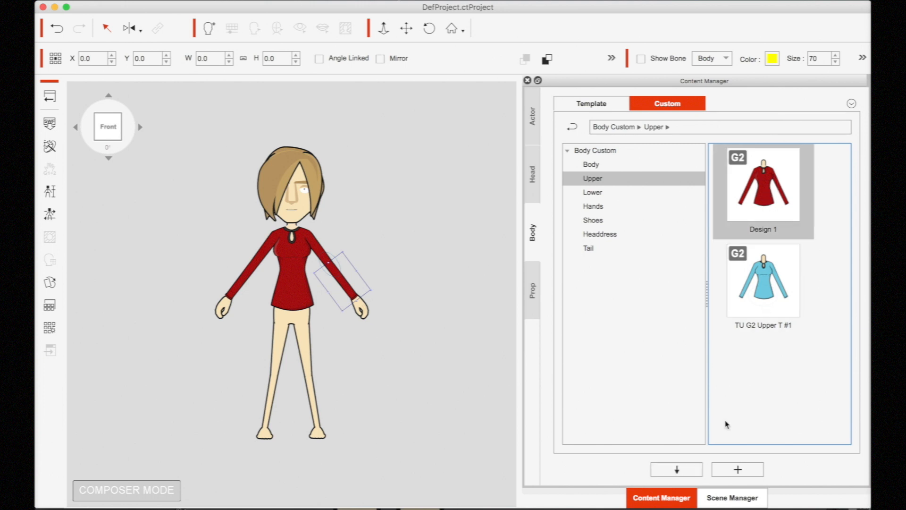
click(739, 471)
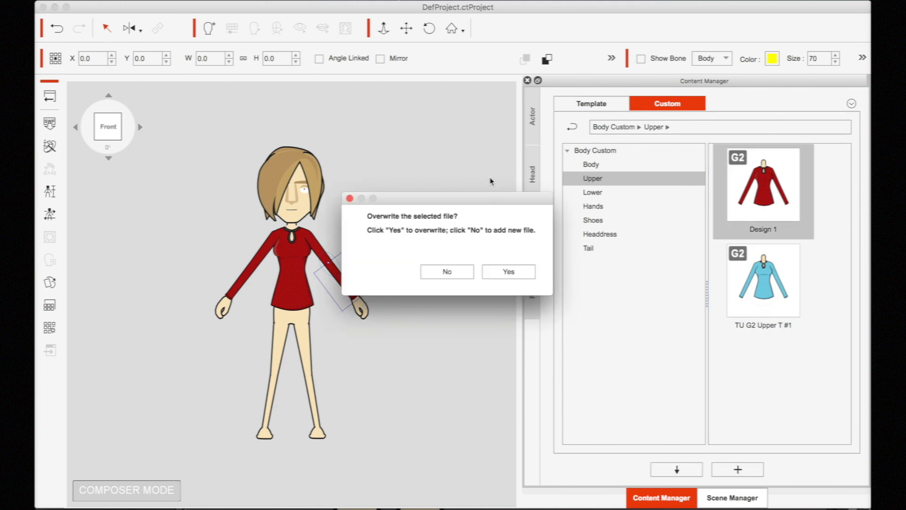
click(512, 273)
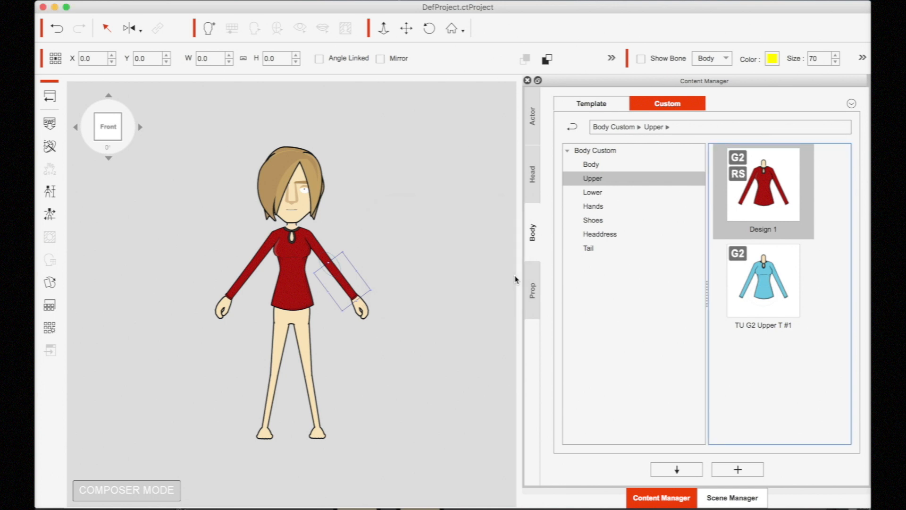
- Delete the TU G2 Upper T #1 item from the custom Upper body library
click(768, 281)
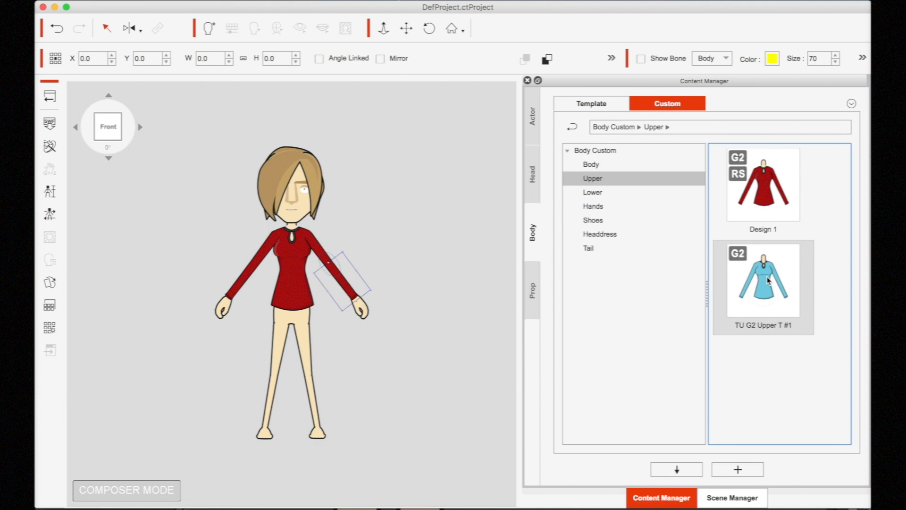
right_click(768, 281)
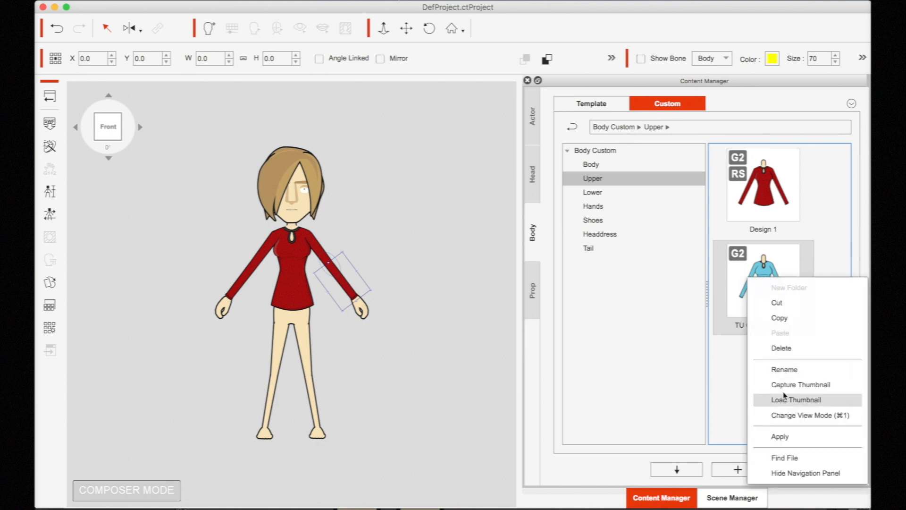
click(794, 353)
click(482, 271)
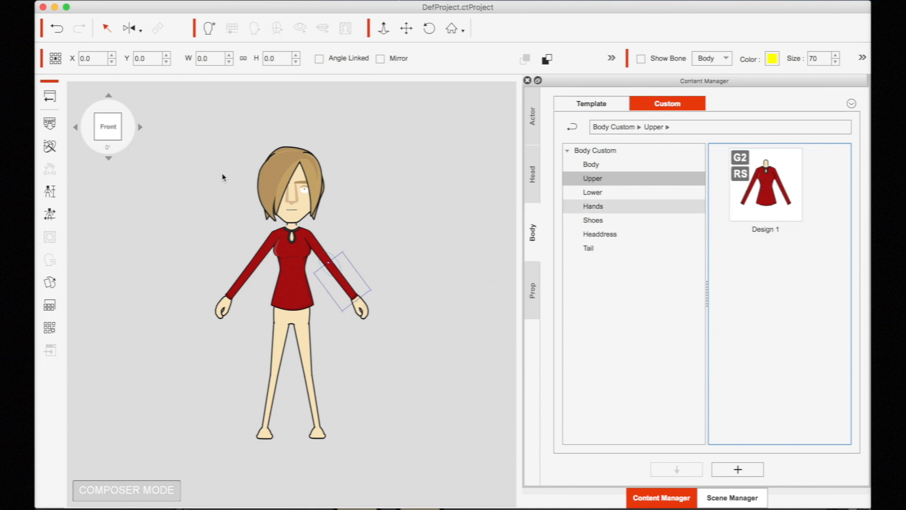
- Test the dummy's render style color groups by shifting the Upper 01 group's hue to -82
click(49, 308)
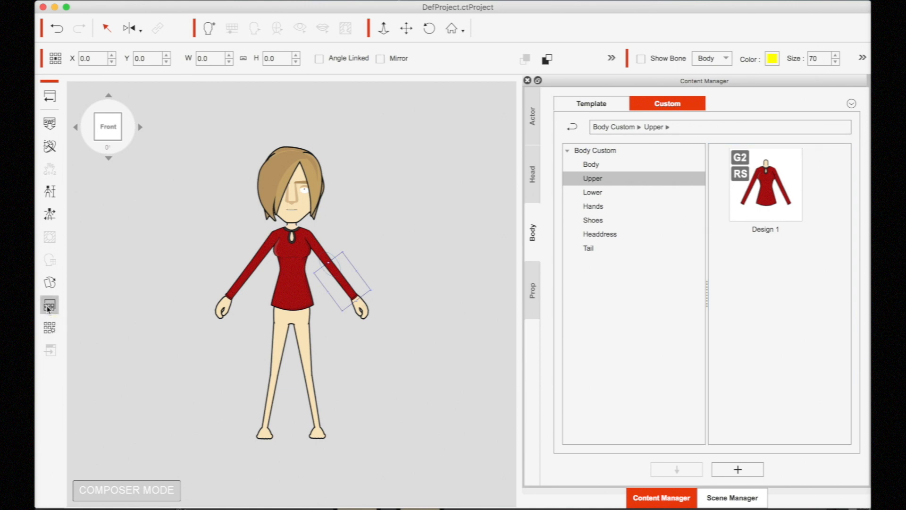
drag(303, 90, 547, 88)
mouse_move(627, 362)
mouse_down()
mouse_move(612, 364)
mouse_move(624, 363)
mouse_up()
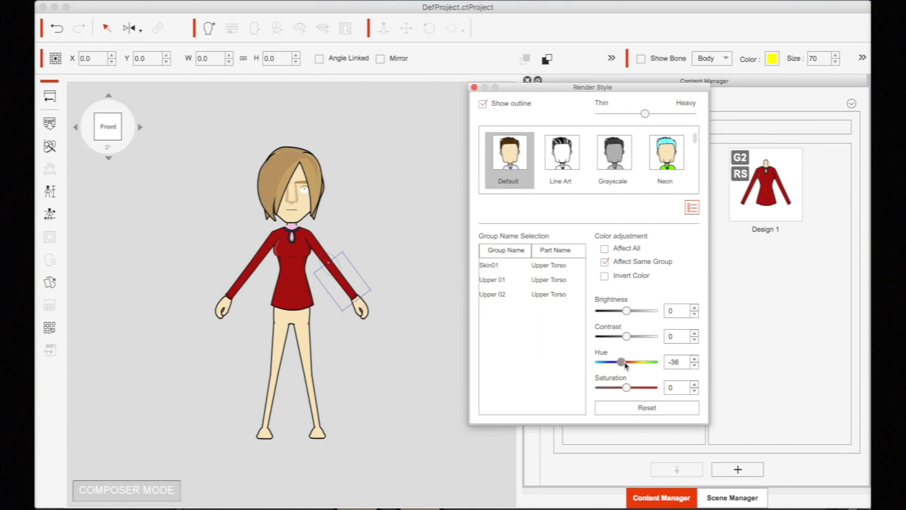
click(642, 410)
click(502, 282)
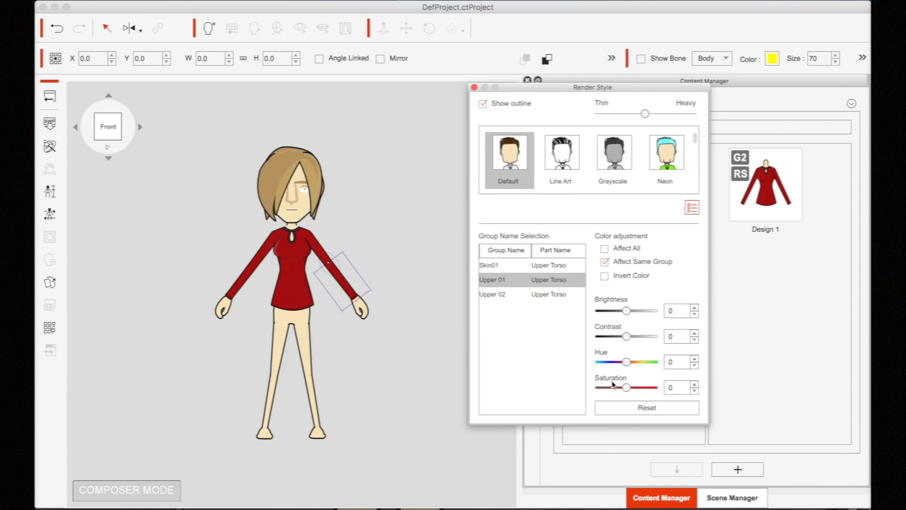
drag(627, 361, 646, 361)
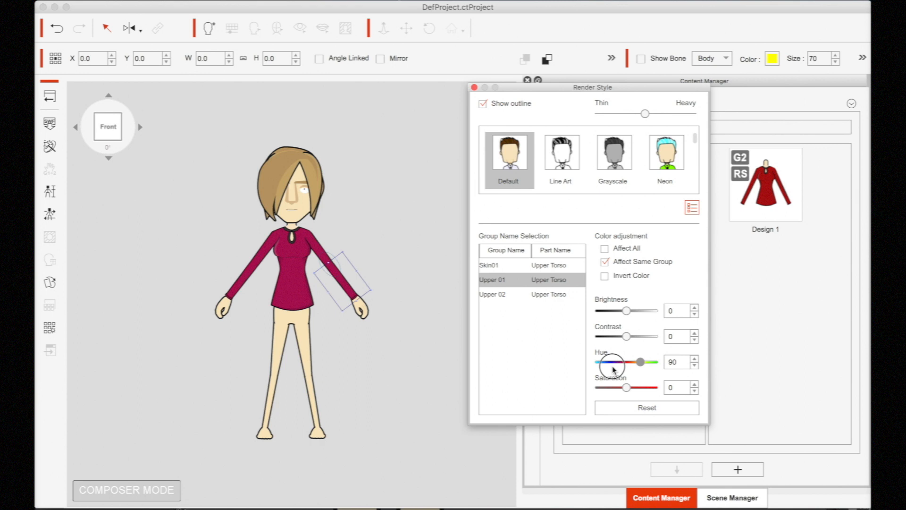
drag(613, 369, 616, 370)
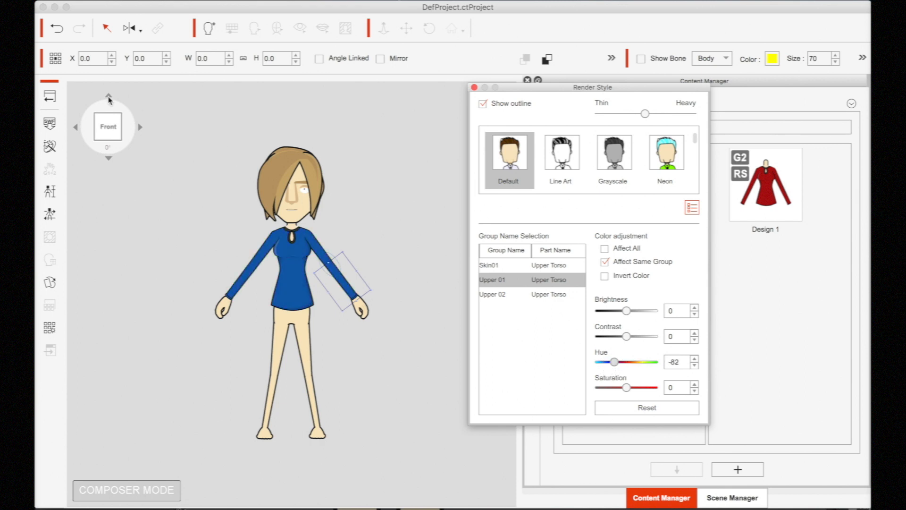
- Check the recolored top from other angles, reset the Upper 01 color adjustments and close the render style settings
click(75, 127)
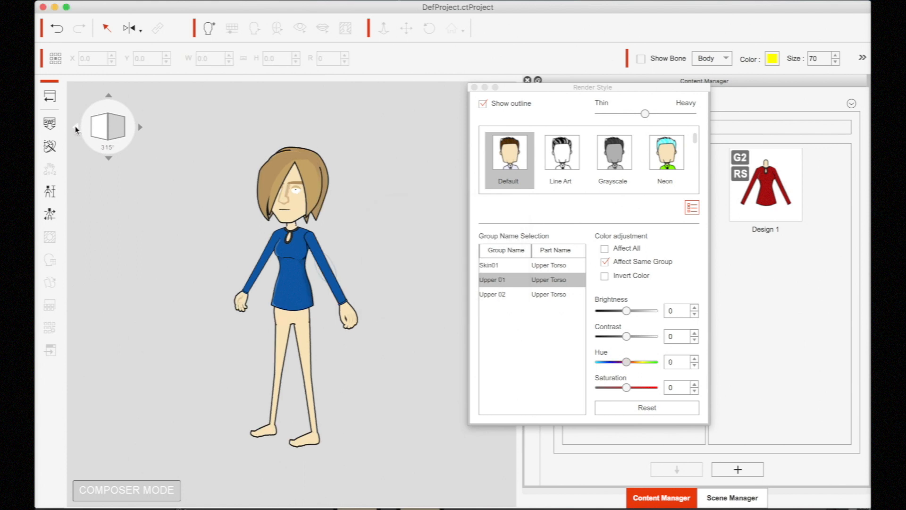
click(76, 127)
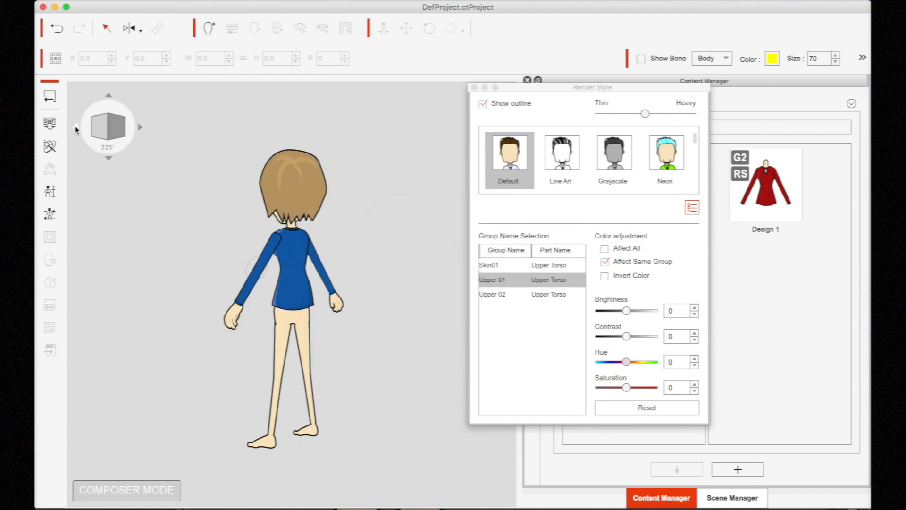
click(75, 128)
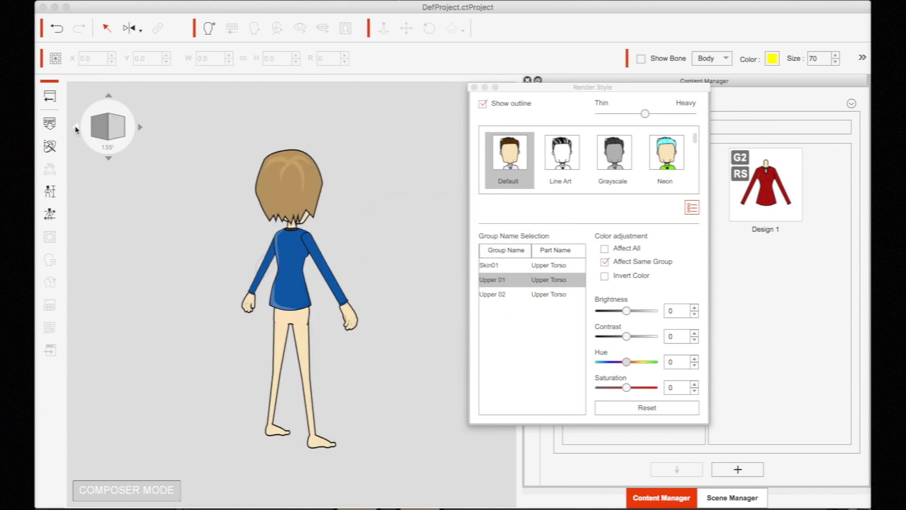
click(654, 413)
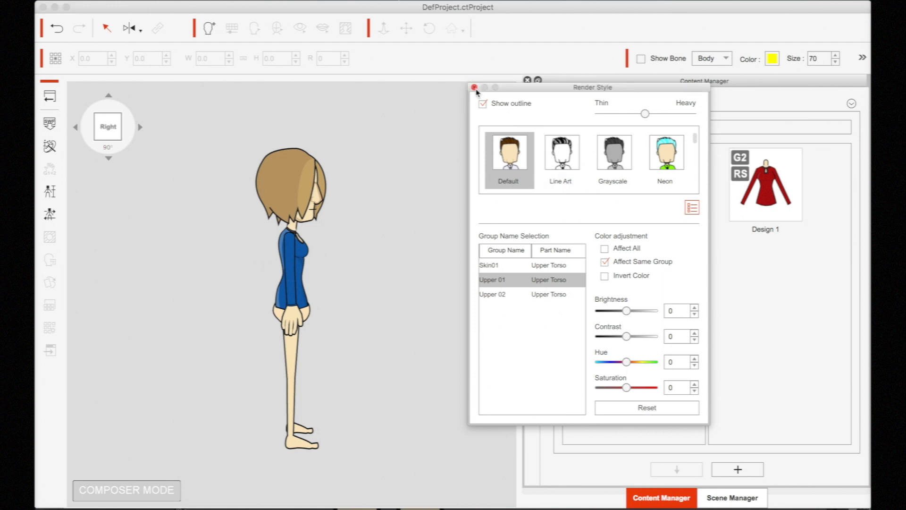
click(650, 410)
click(533, 280)
click(622, 405)
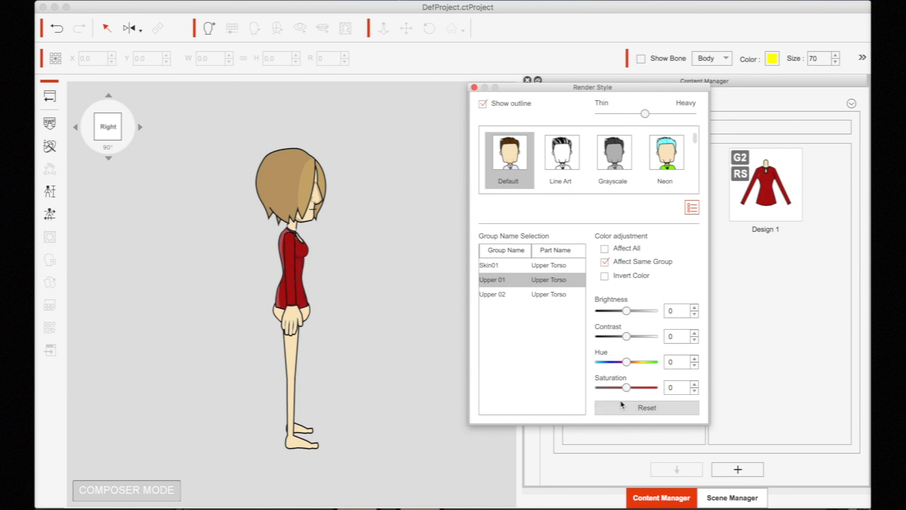
click(474, 88)
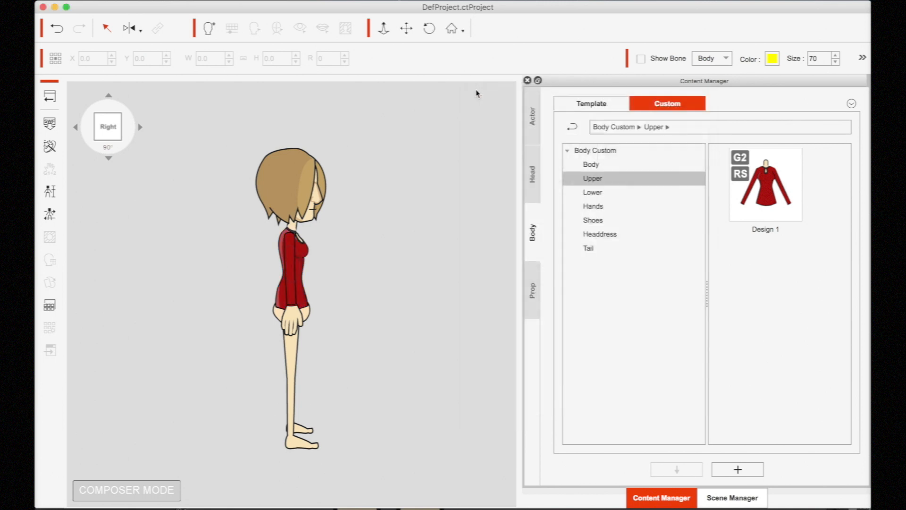
- Return to the stage, add the G2 template characters Emma and Sandra, and delete the dummy
click(50, 96)
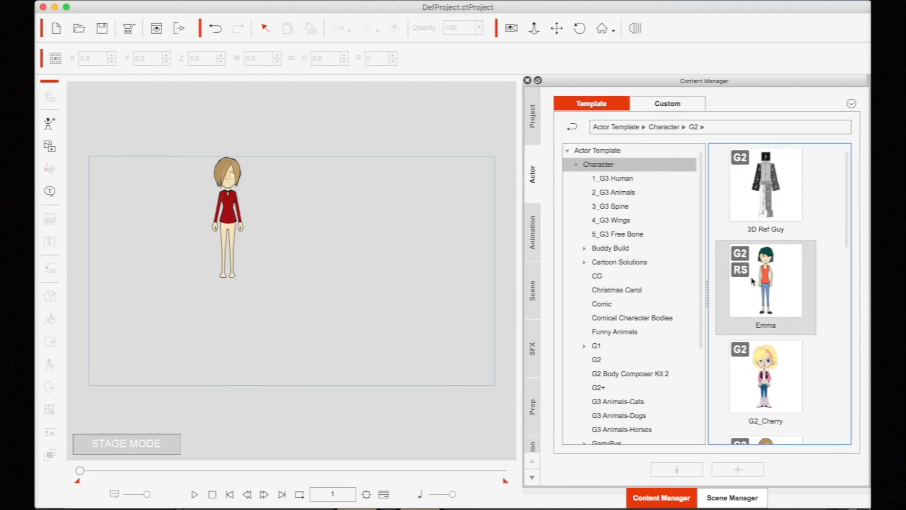
drag(771, 292, 332, 271)
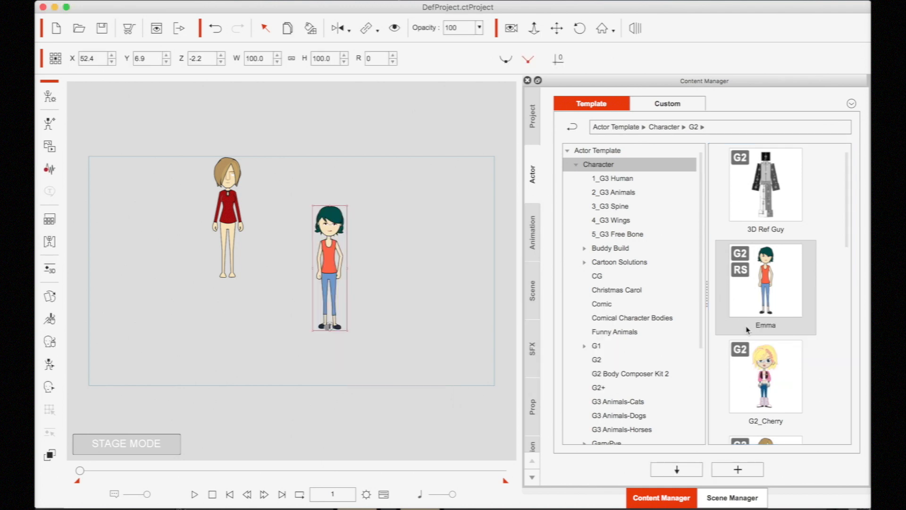
scroll(747, 330, down, 5)
drag(748, 330, 443, 241)
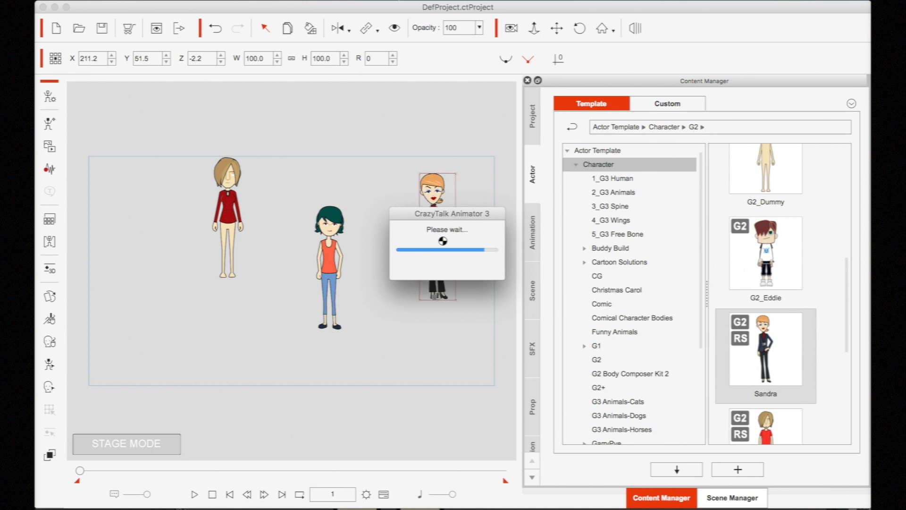
click(233, 198)
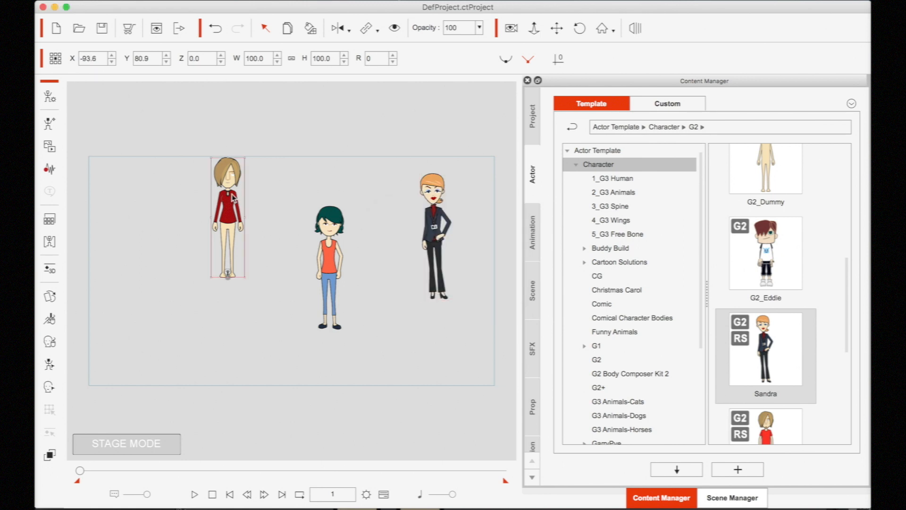
key(Delete)
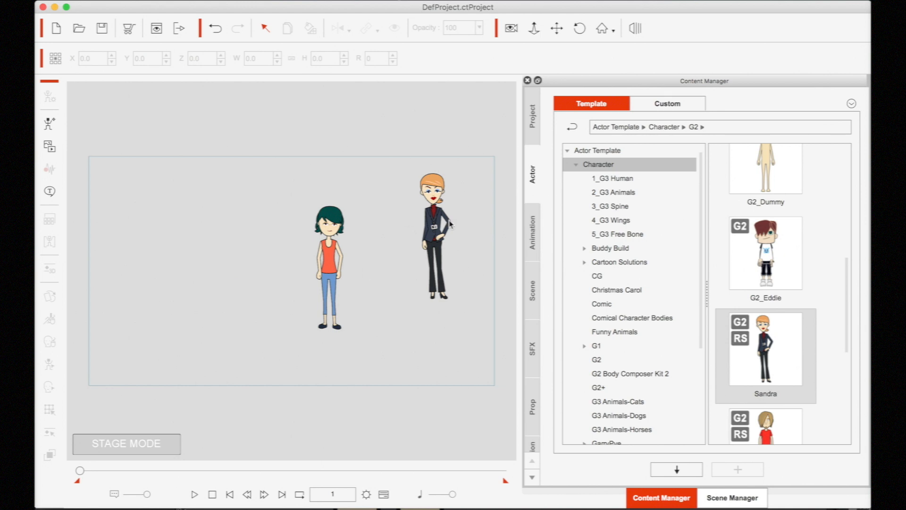
- Open Emma in the composer and apply the custom Upper body item Design 1 to her
click(328, 257)
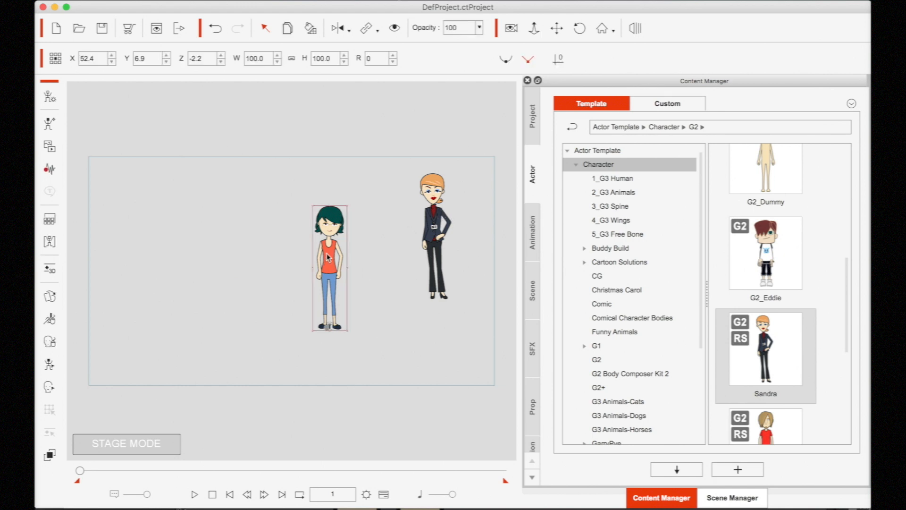
click(53, 102)
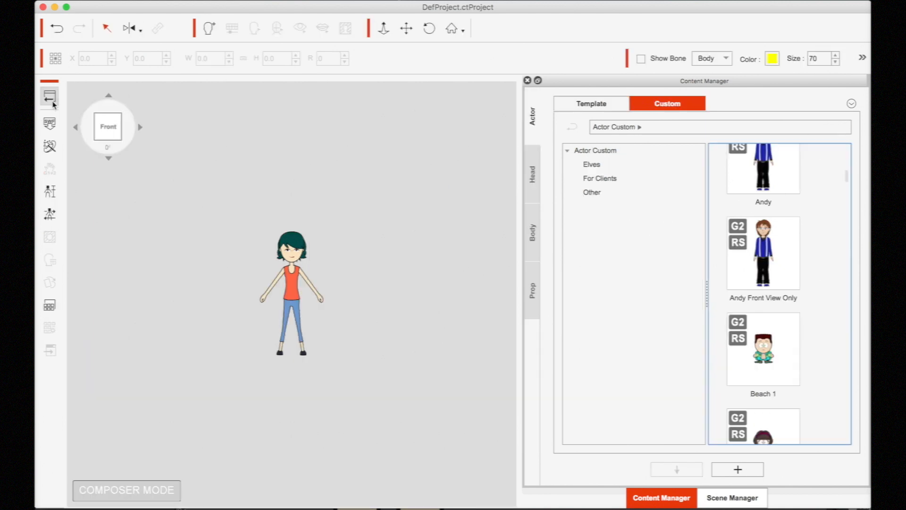
click(533, 232)
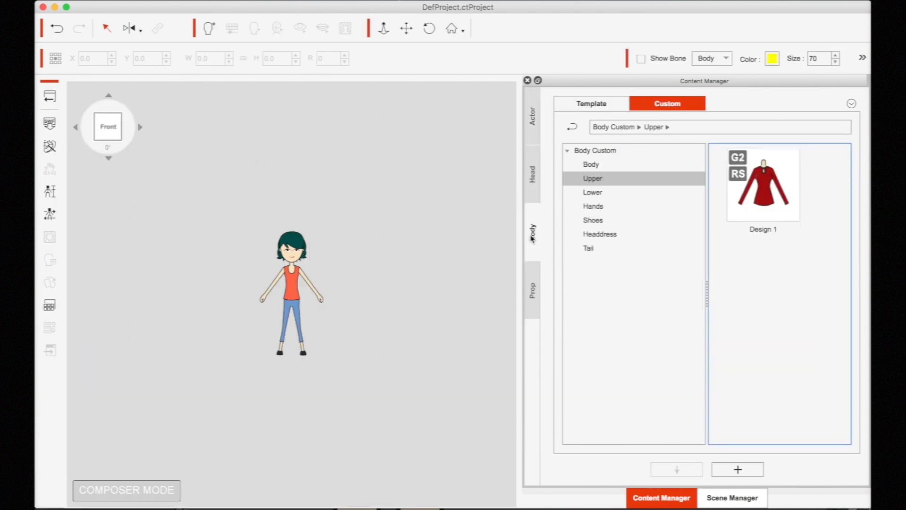
double_click(768, 201)
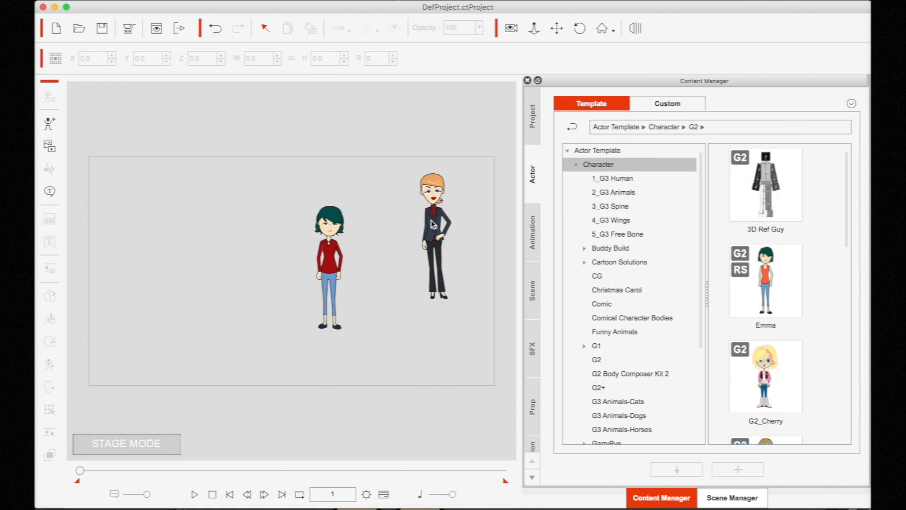
- Open Sandra in the composer and replace her jacket with the custom Upper body item Design 1
click(432, 222)
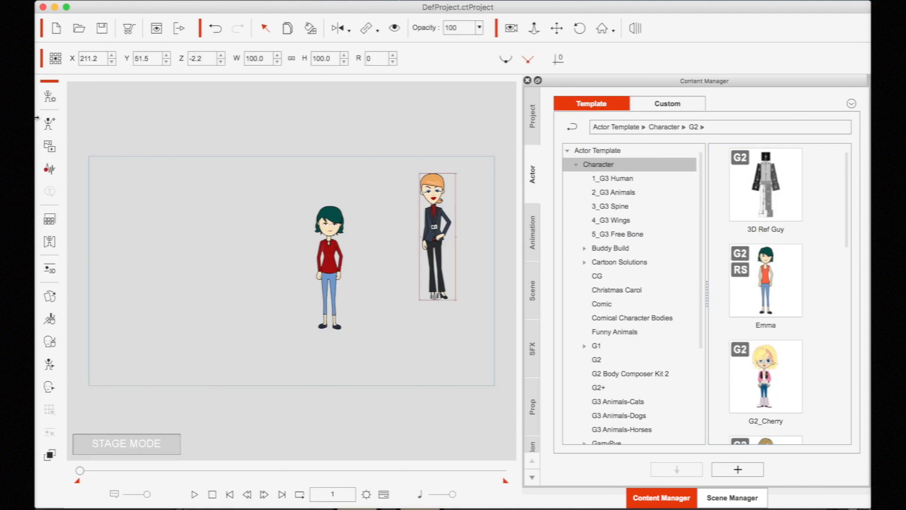
click(338, 188)
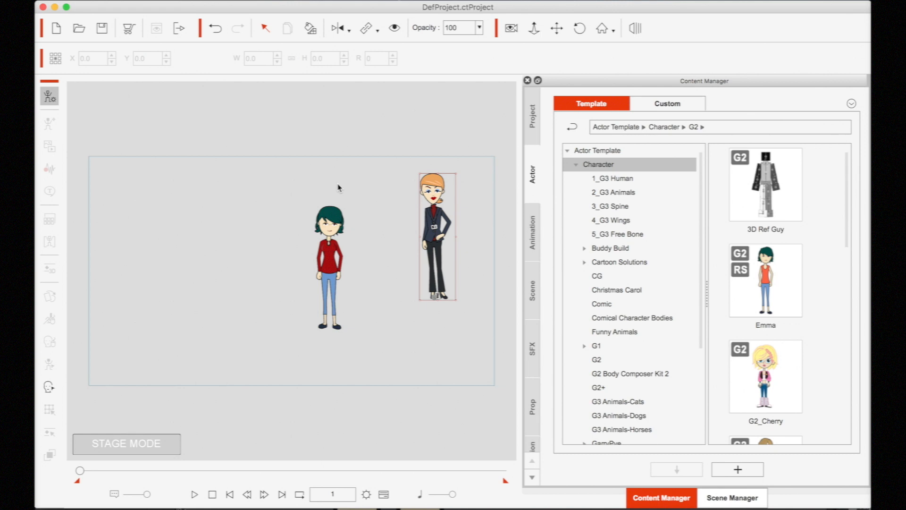
click(532, 233)
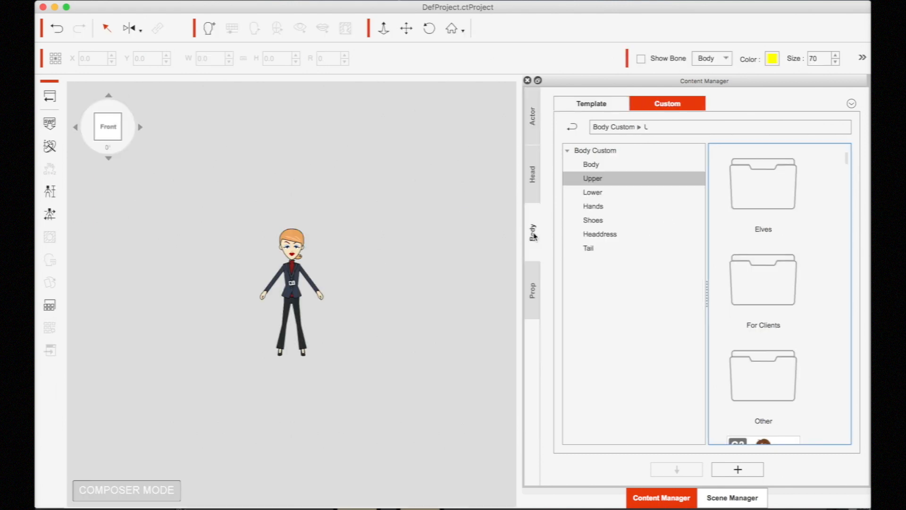
click(762, 202)
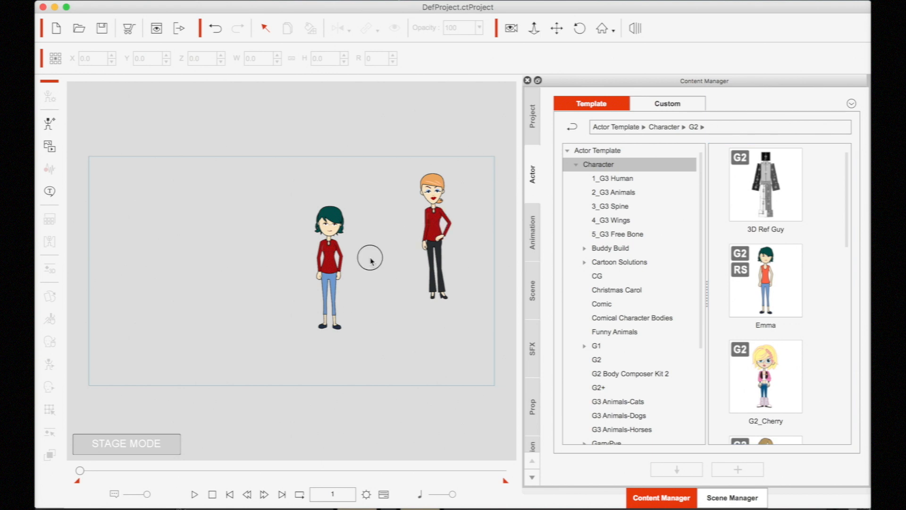
- Move Sandra beside Emma and recolor her Upper 01 group in render style with hue -33, contrast -1 and brightness -14
drag(434, 234, 375, 261)
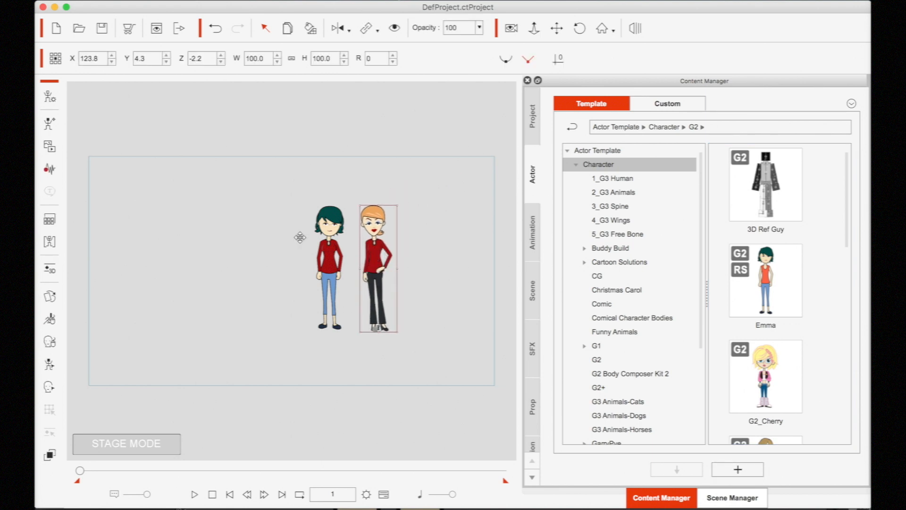
click(50, 219)
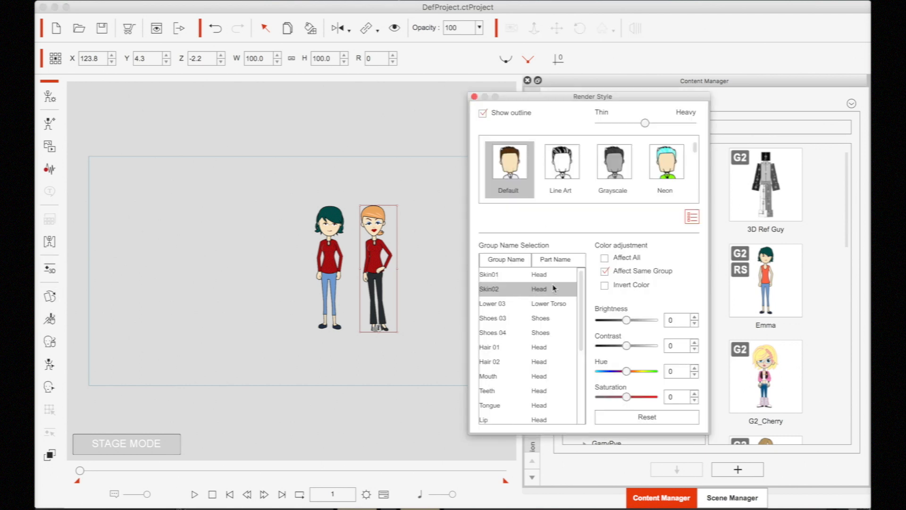
drag(581, 297, 575, 384)
click(501, 406)
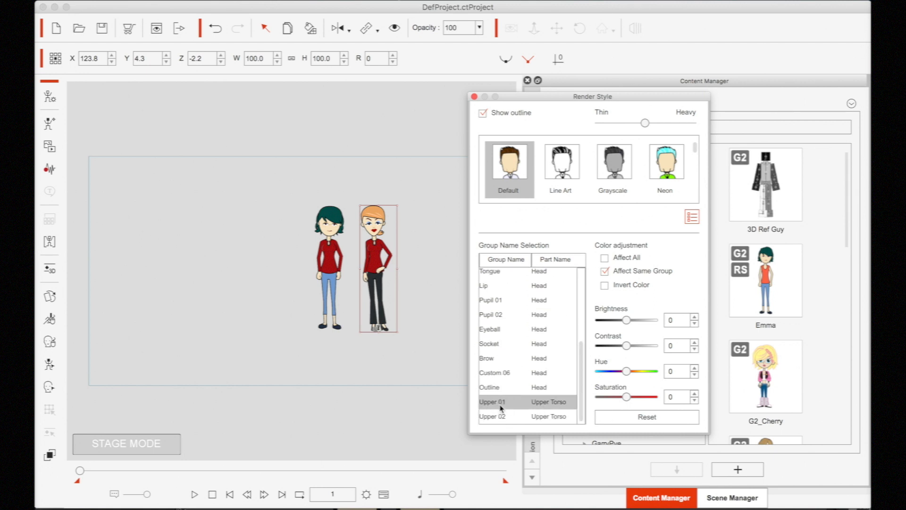
mouse_move(626, 371)
mouse_down()
mouse_move(608, 376)
mouse_move(639, 379)
mouse_move(625, 380)
mouse_up()
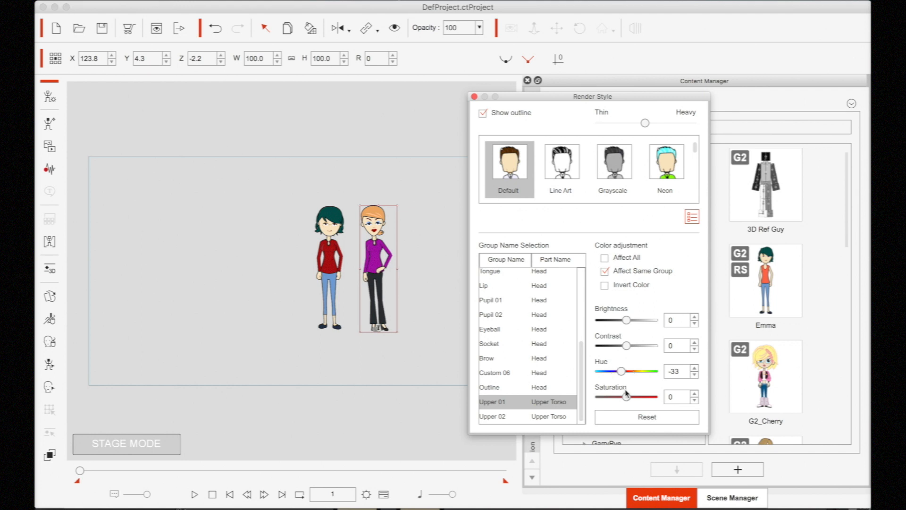
click(626, 346)
drag(627, 348, 624, 322)
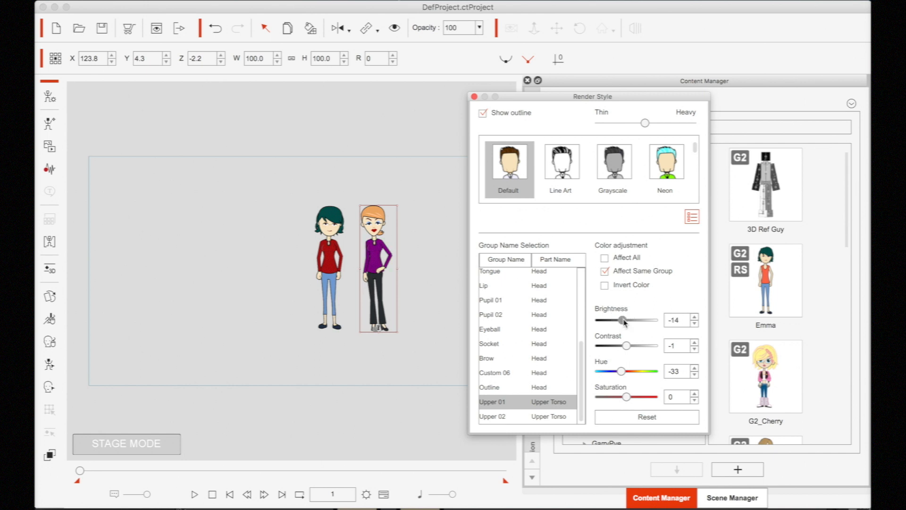
click(474, 96)
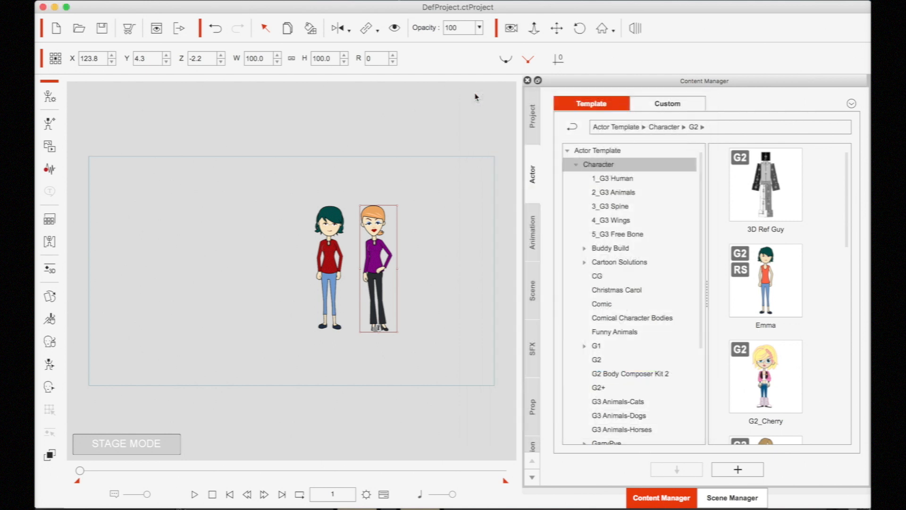
- Open the runtime composer for Emma, hide the bones and deactivate her neck joint mask
click(557, 28)
scroll(405, 249, up, 5)
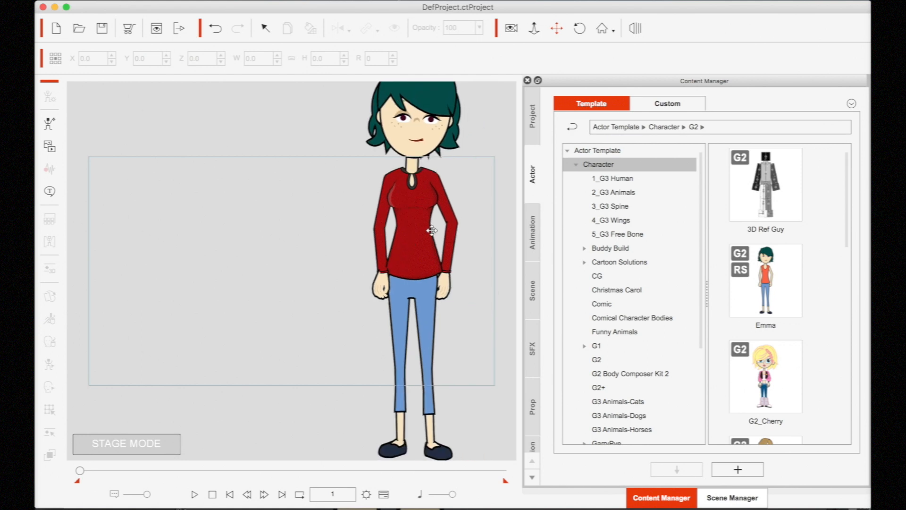
drag(432, 231, 216, 285)
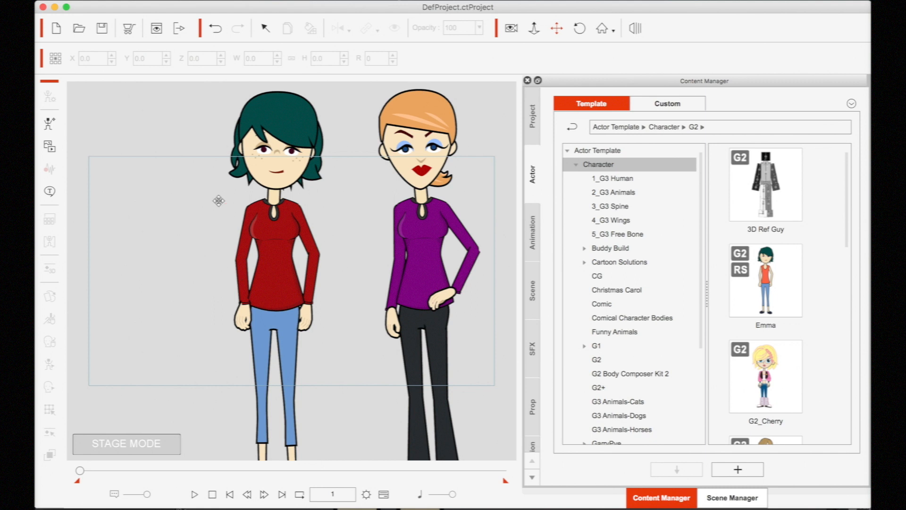
click(322, 238)
click(50, 242)
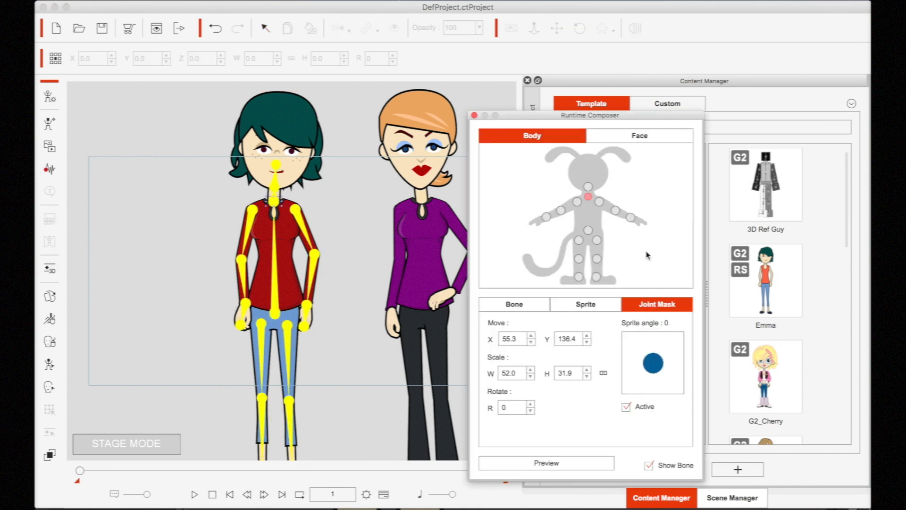
click(589, 199)
click(649, 464)
click(627, 407)
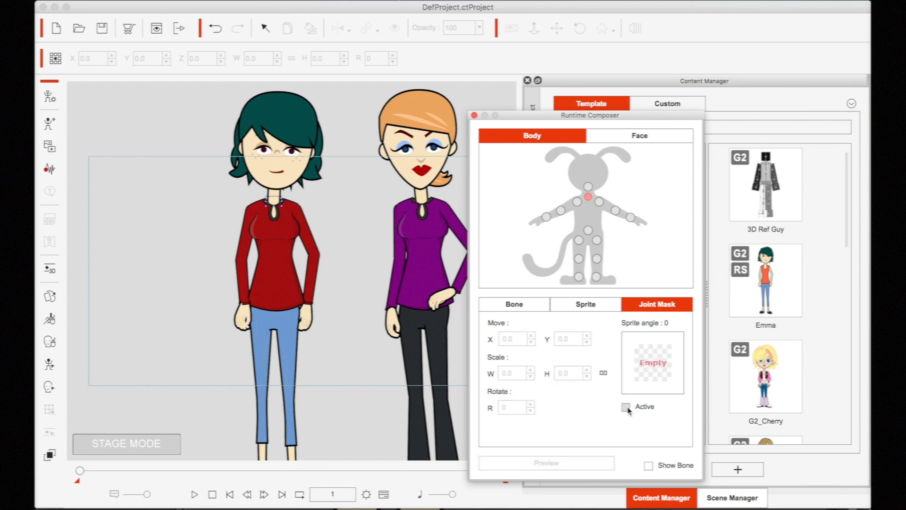
click(626, 407)
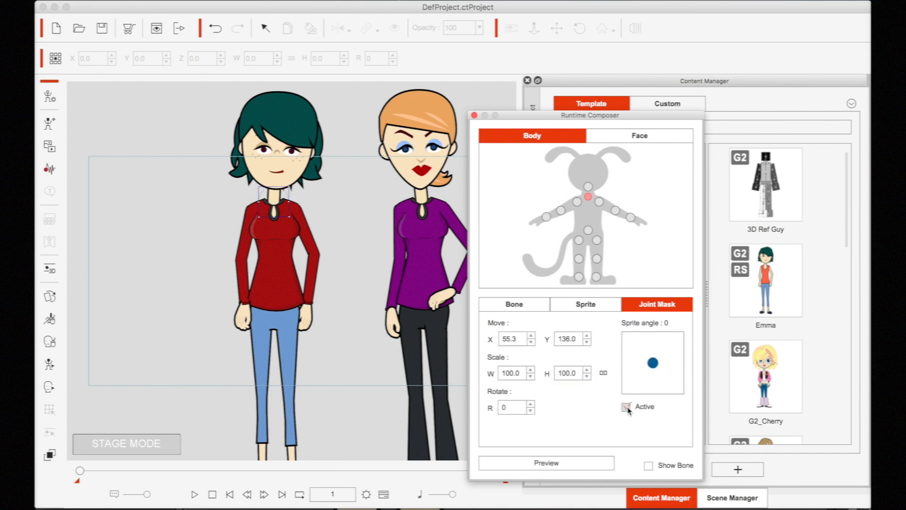
click(627, 407)
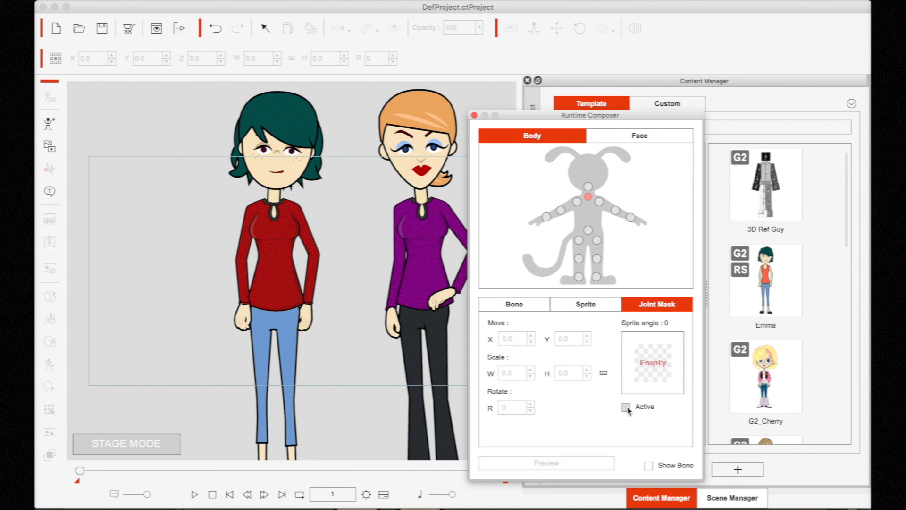
- Deactivate the neck joint mask on Sandra and close the runtime composer
click(421, 195)
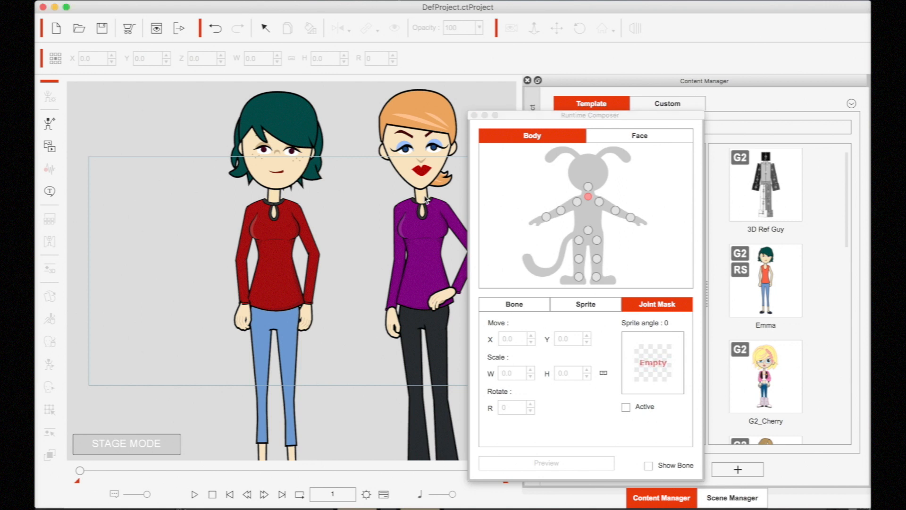
click(513, 305)
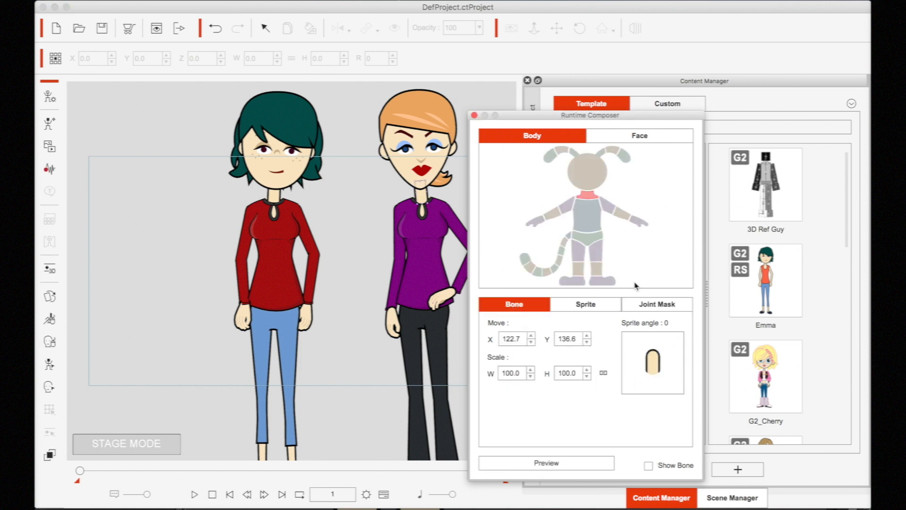
click(641, 303)
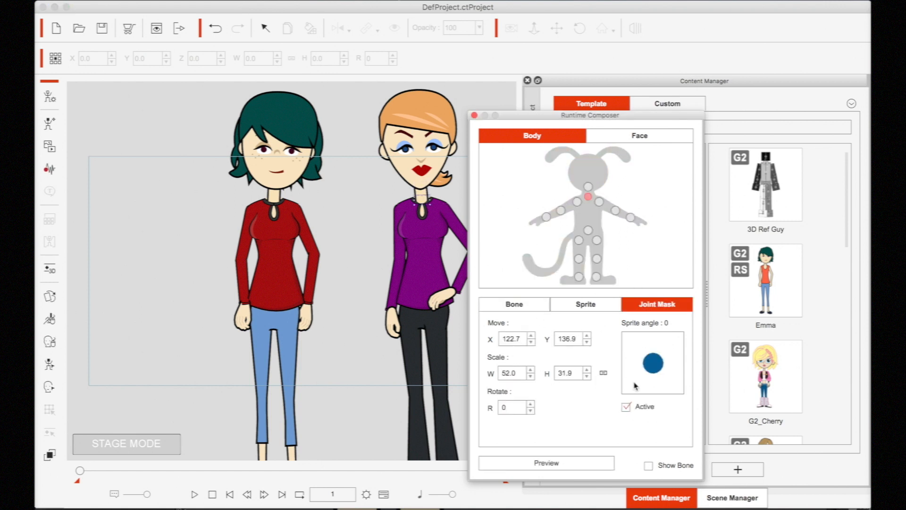
click(626, 407)
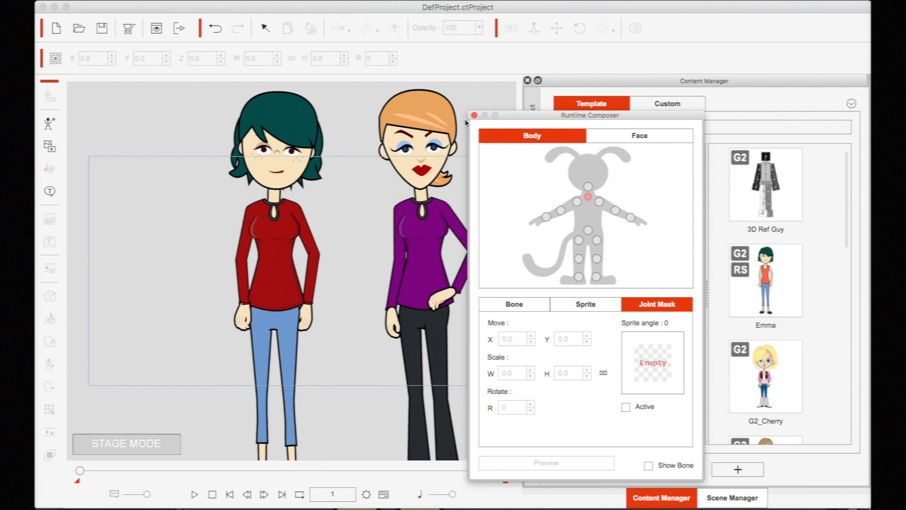
click(474, 116)
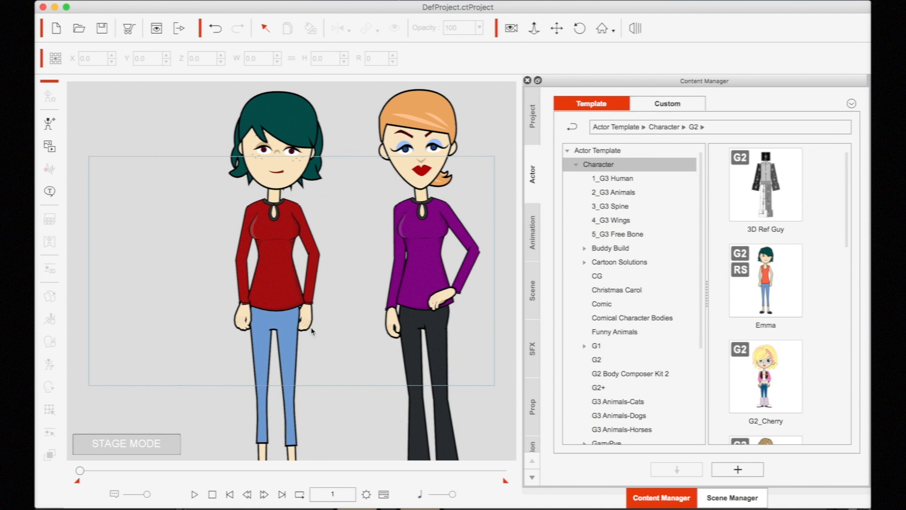
- Delete Sandra from the stage and move Emma toward the right side of the frame, to about X 133, Y 20
click(557, 28)
scroll(414, 214, down, 2)
scroll(413, 215, down, 3)
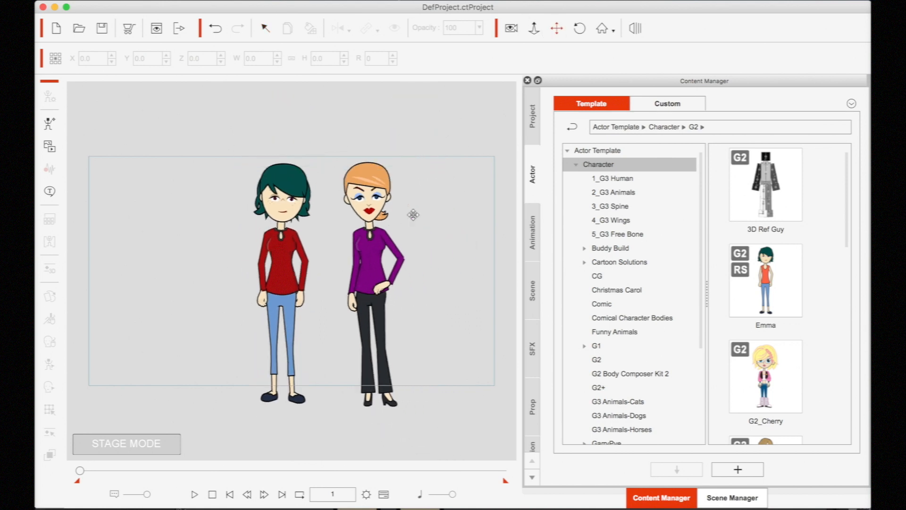
click(357, 245)
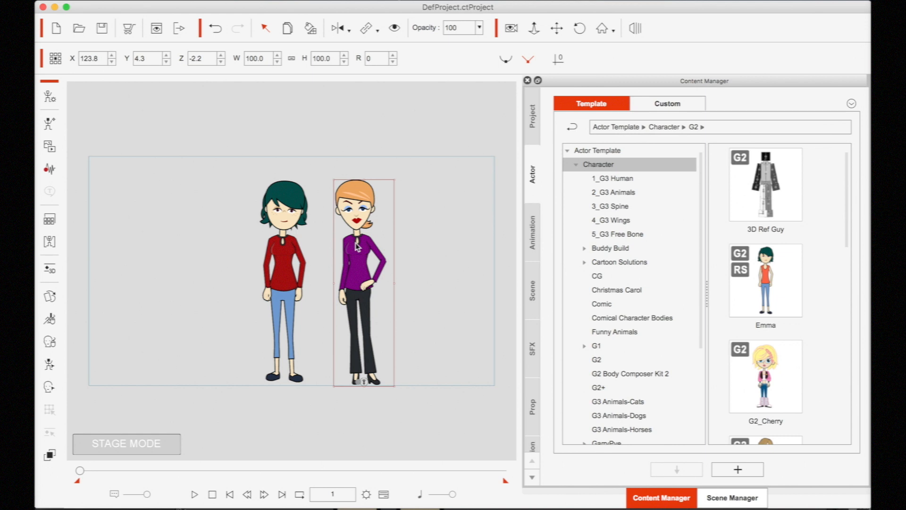
key(Delete)
click(280, 237)
drag(281, 240, 370, 225)
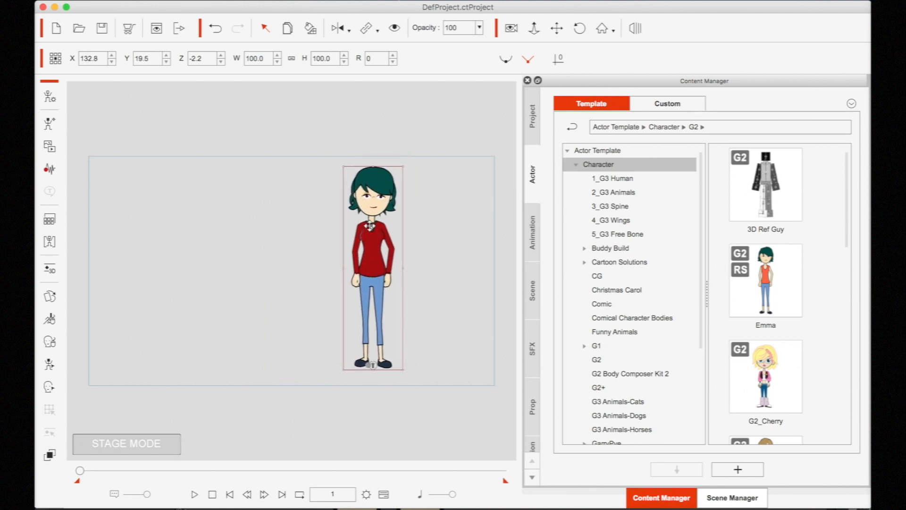
- Apply the F_Catwalk energetic motion from iMotion, Suave & Charming, Street Walking to Emma
click(532, 239)
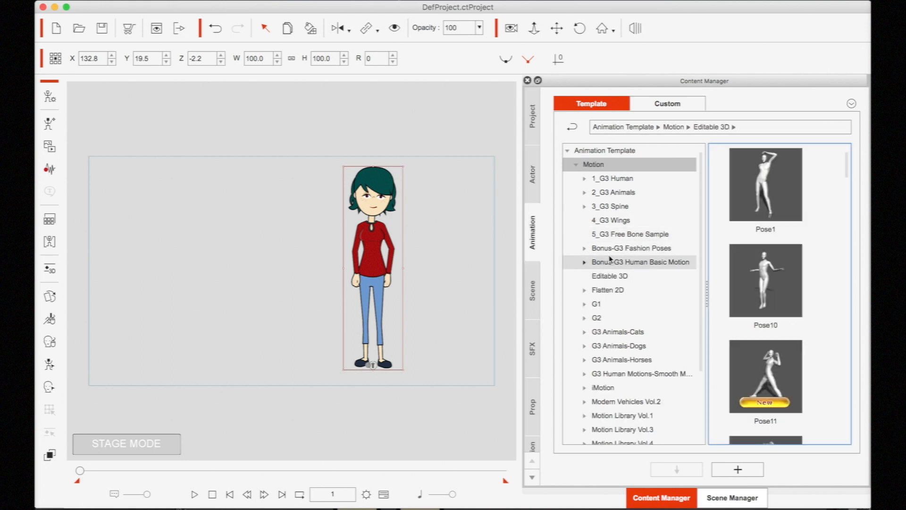
scroll(610, 259, down, 5)
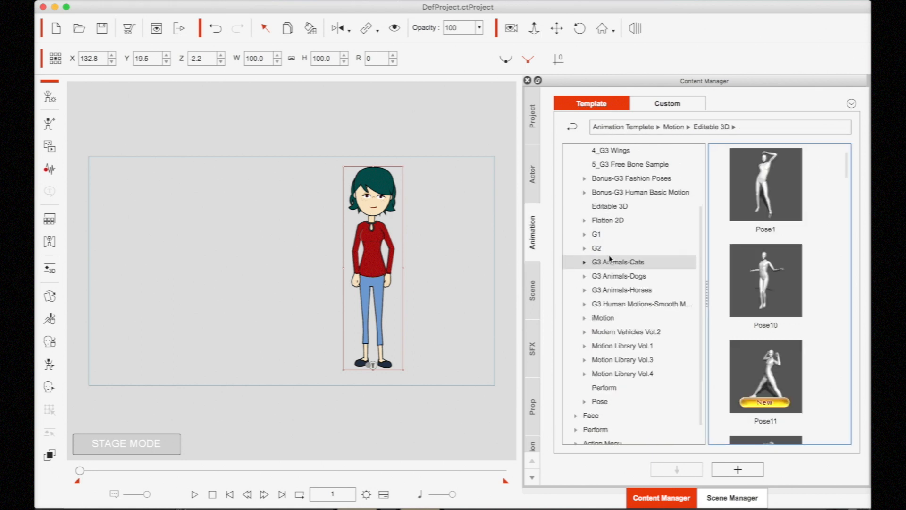
click(584, 320)
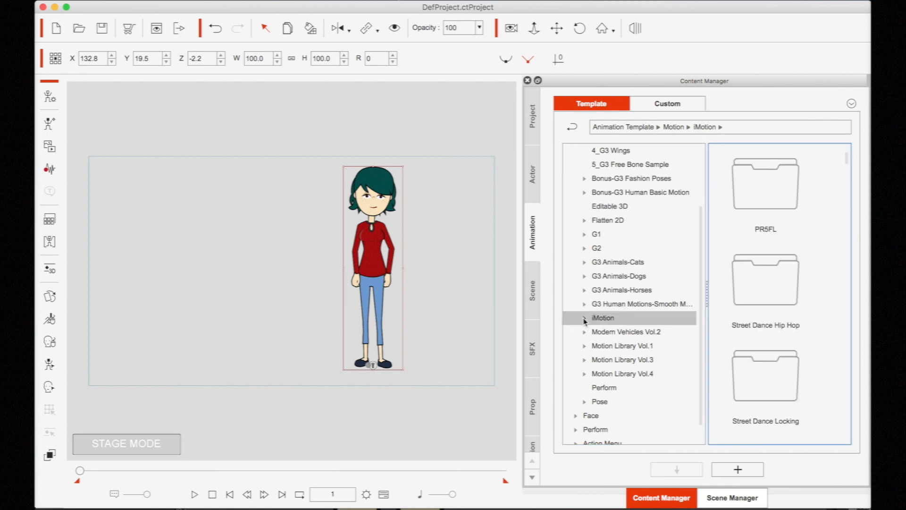
click(585, 319)
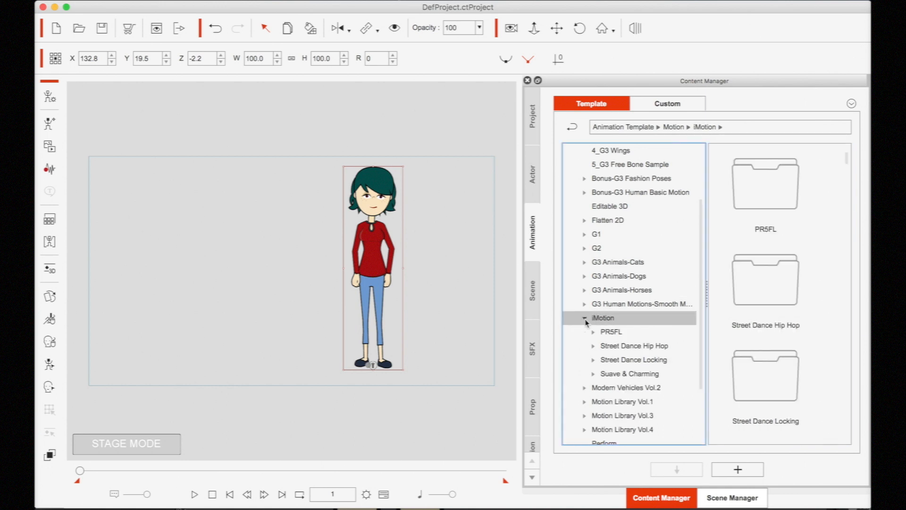
scroll(586, 322, down, 3)
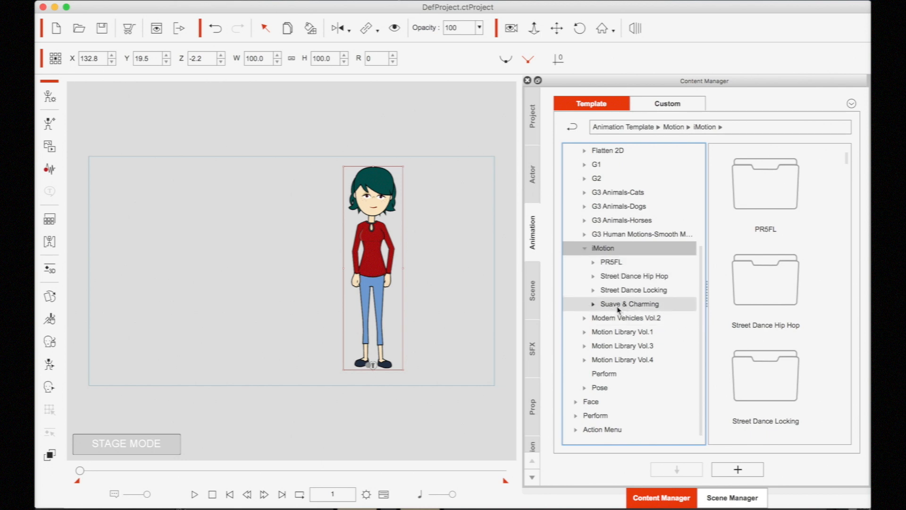
click(594, 304)
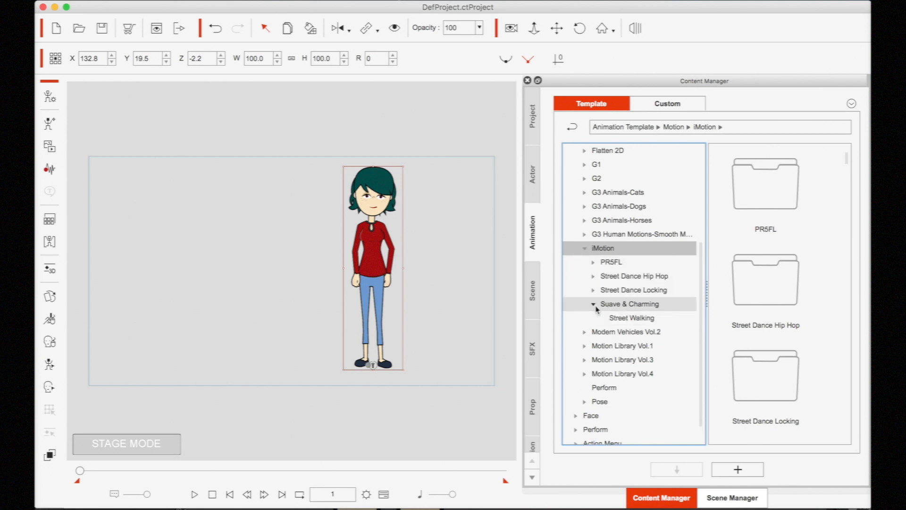
click(628, 317)
click(783, 157)
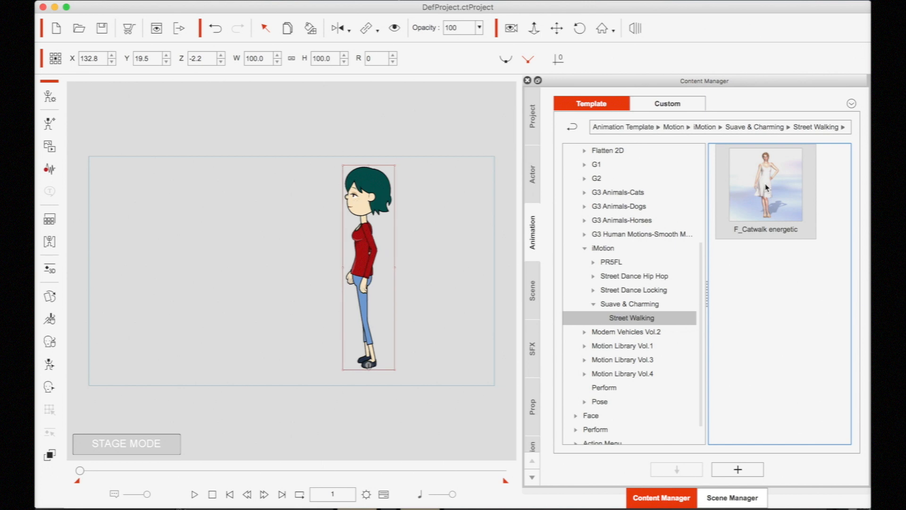
double_click(765, 187)
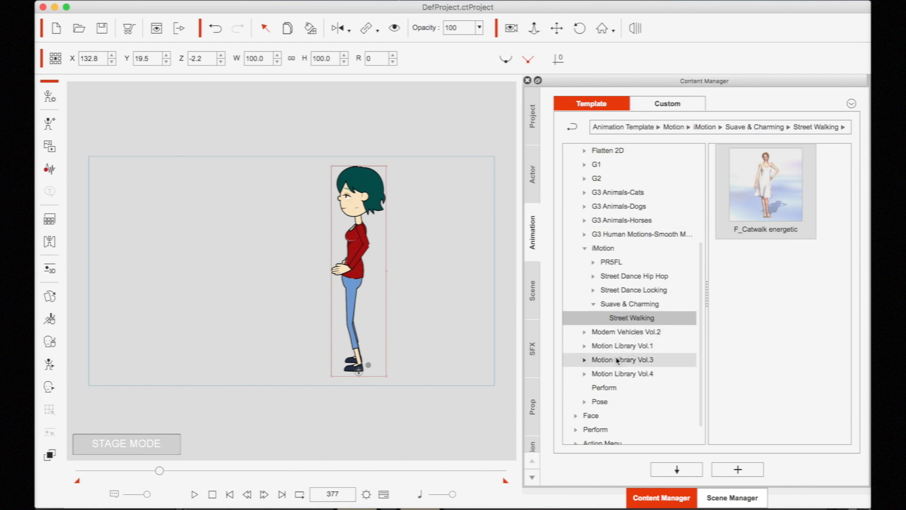
- Add the Reject 01 motion from iMotion, Street Dance Hip Hop, Basic Moves to Emma and move her to about X -43, Y 14
click(631, 293)
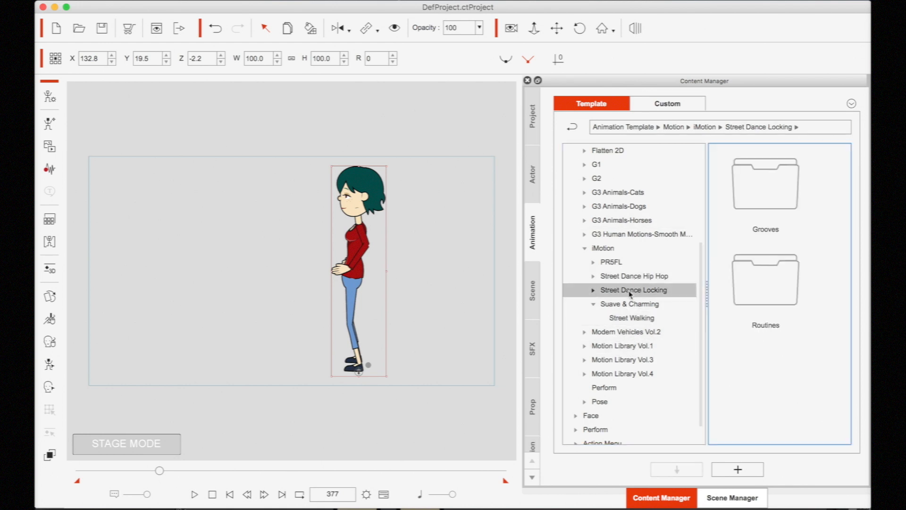
click(595, 292)
click(616, 319)
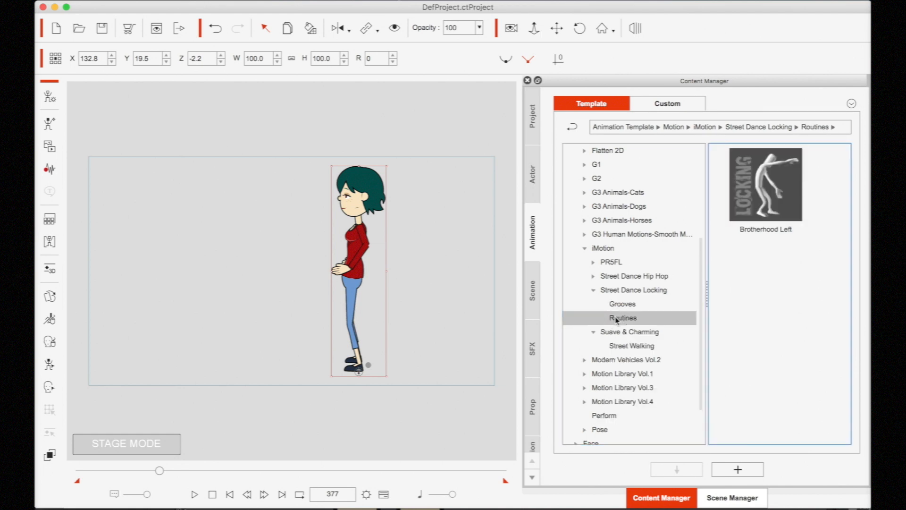
click(620, 304)
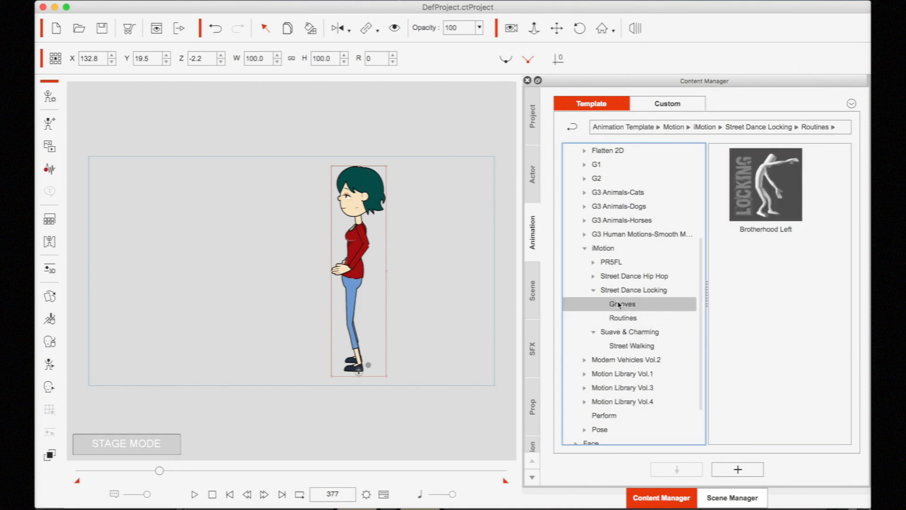
click(593, 277)
click(619, 294)
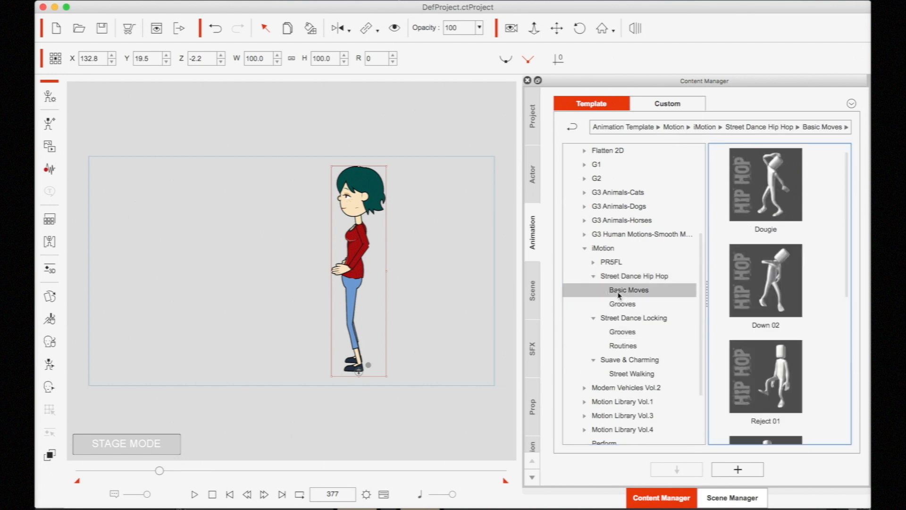
scroll(763, 297, down, 5)
scroll(763, 296, up, 3)
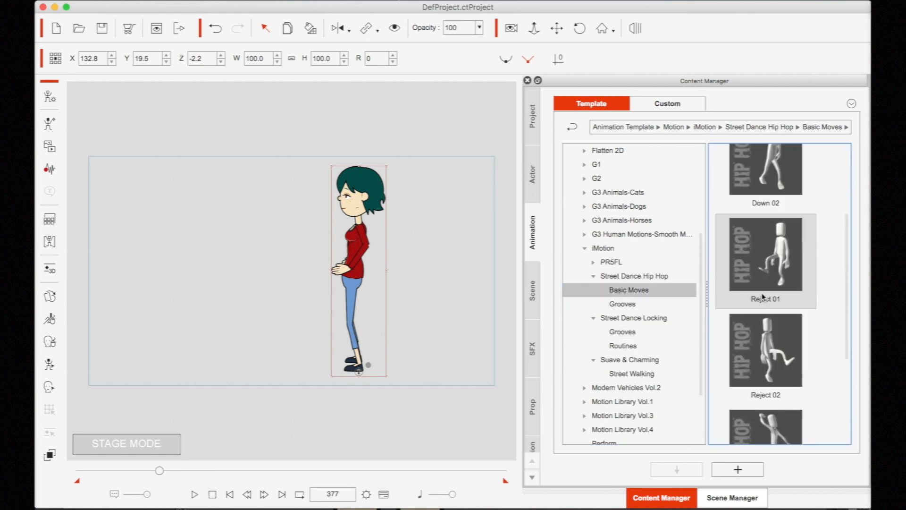
click(775, 249)
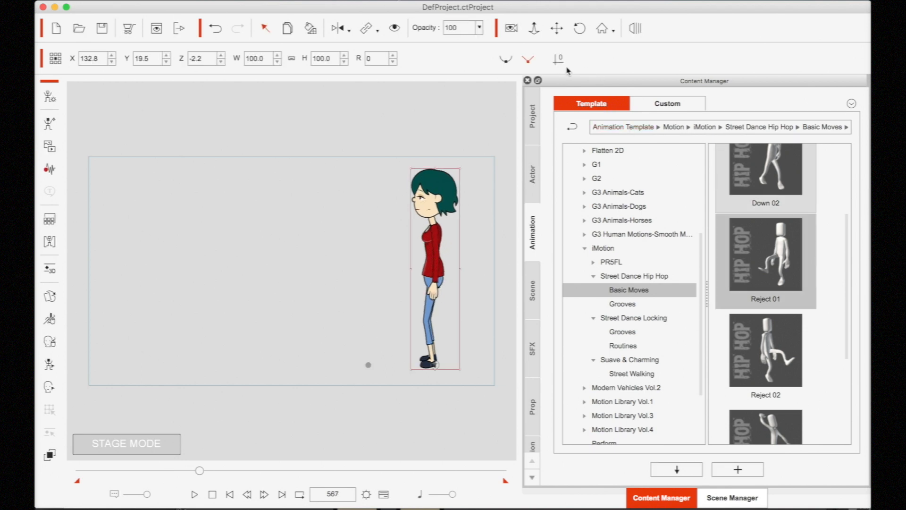
drag(424, 256, 231, 262)
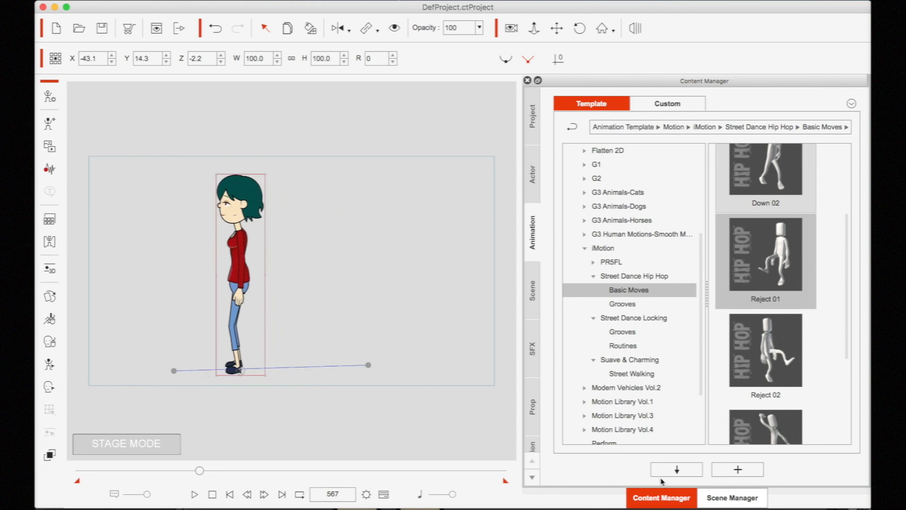
- Add the default G2 Emma beside the red-top Emma at about X 150, Y 14 and apply the Reject 01 motion to her
click(730, 498)
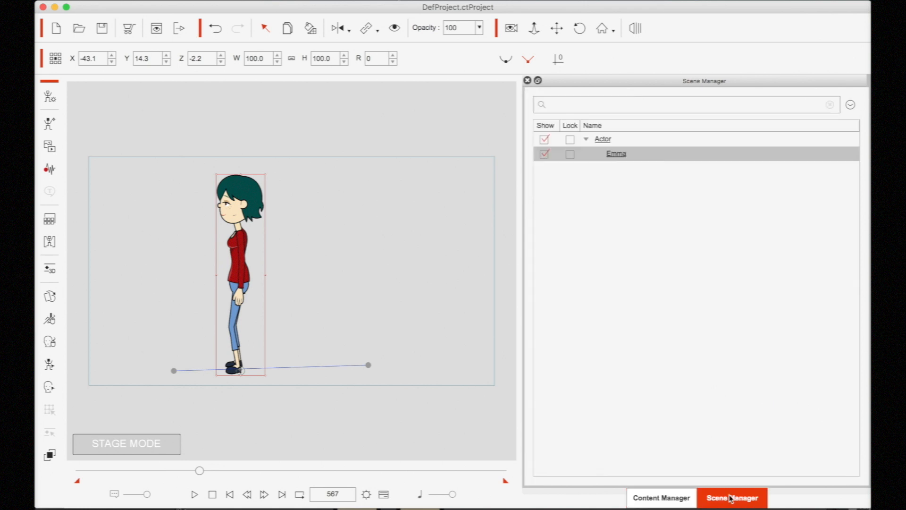
click(661, 498)
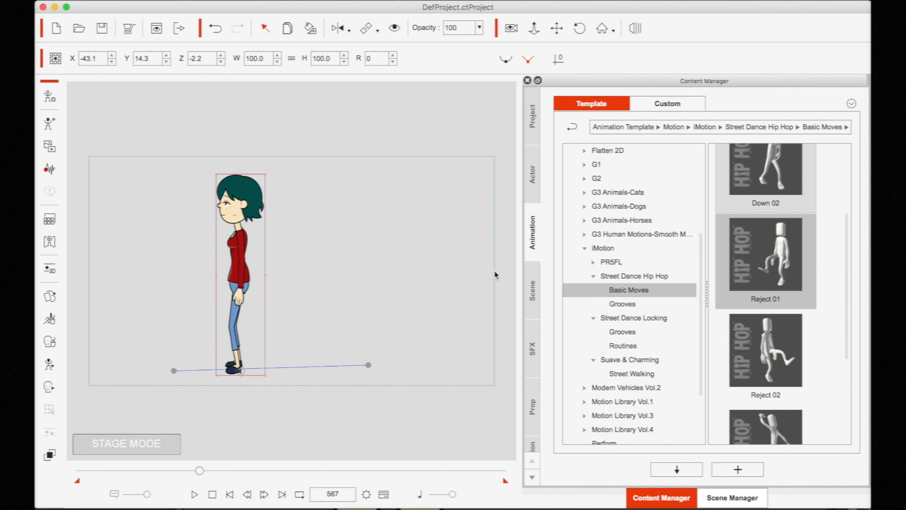
click(532, 174)
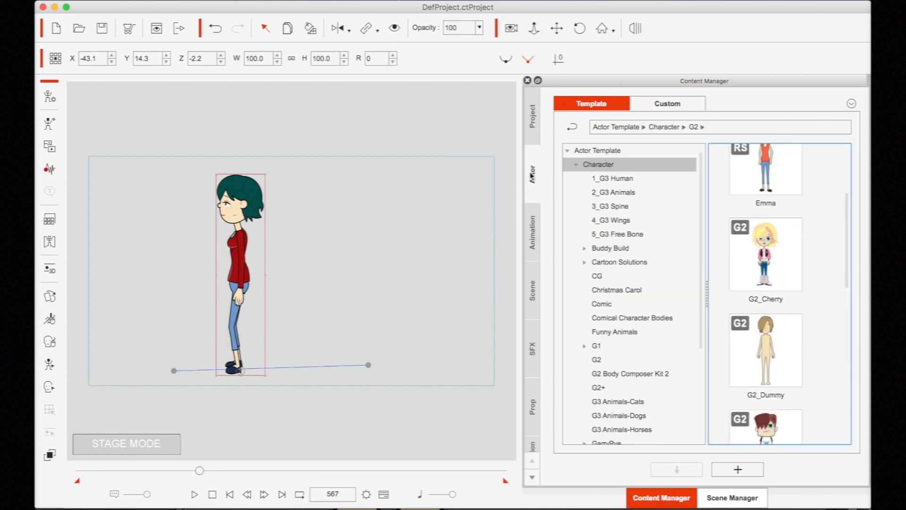
drag(759, 165, 438, 244)
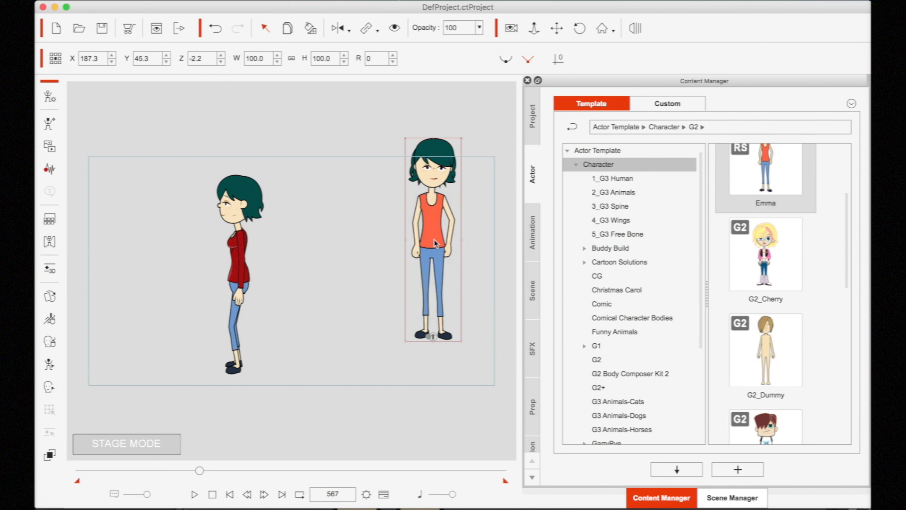
drag(429, 223, 388, 258)
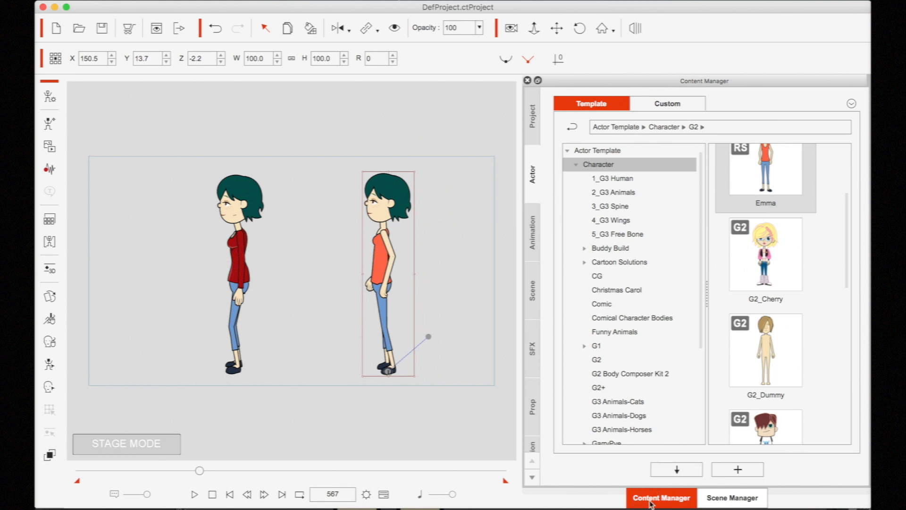
click(534, 233)
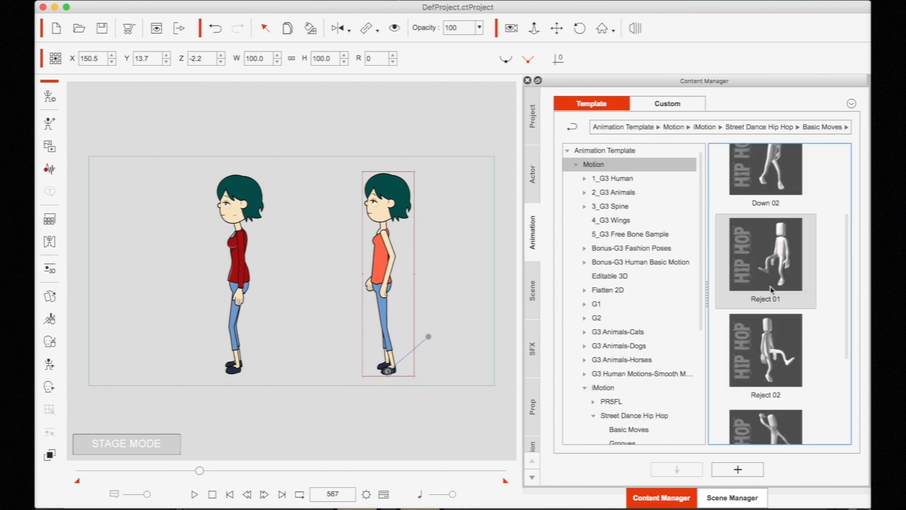
double_click(761, 243)
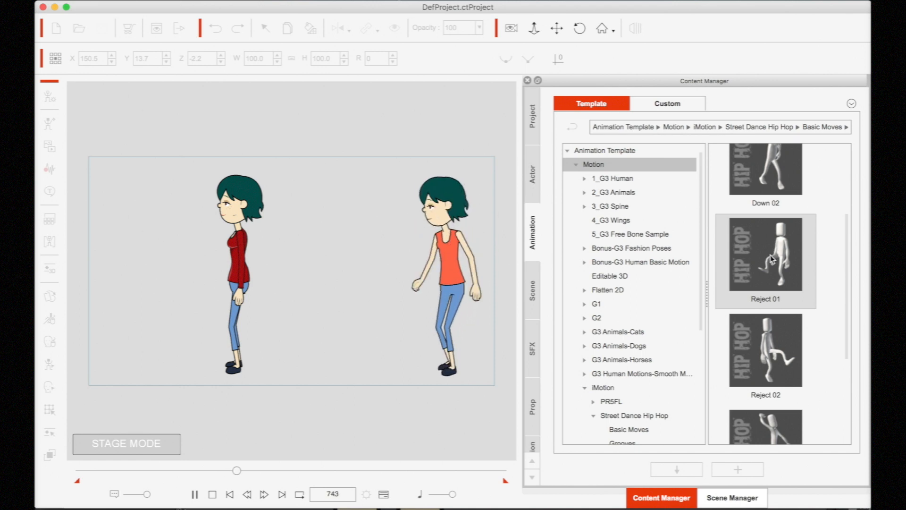
- Remove the object animation from both Emmas and return to the first frame
right_click(454, 271)
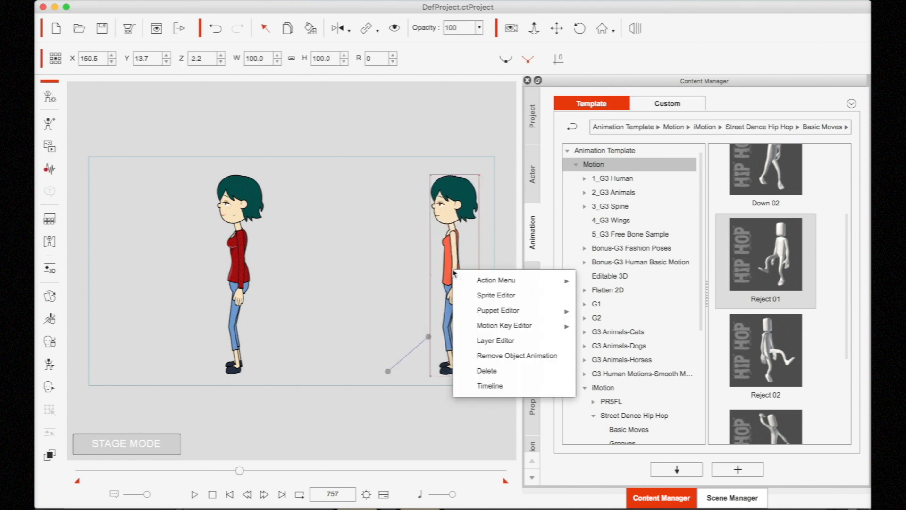
click(240, 263)
right_click(239, 259)
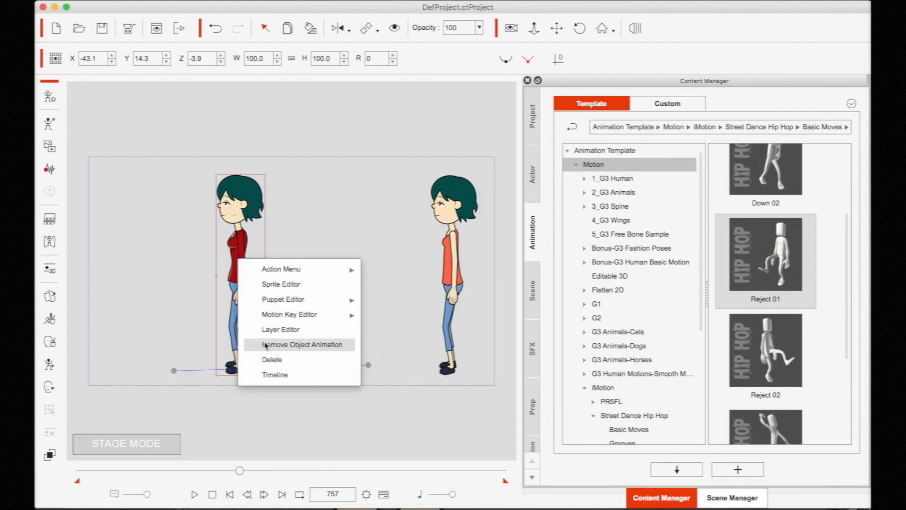
click(265, 345)
click(230, 494)
click(174, 370)
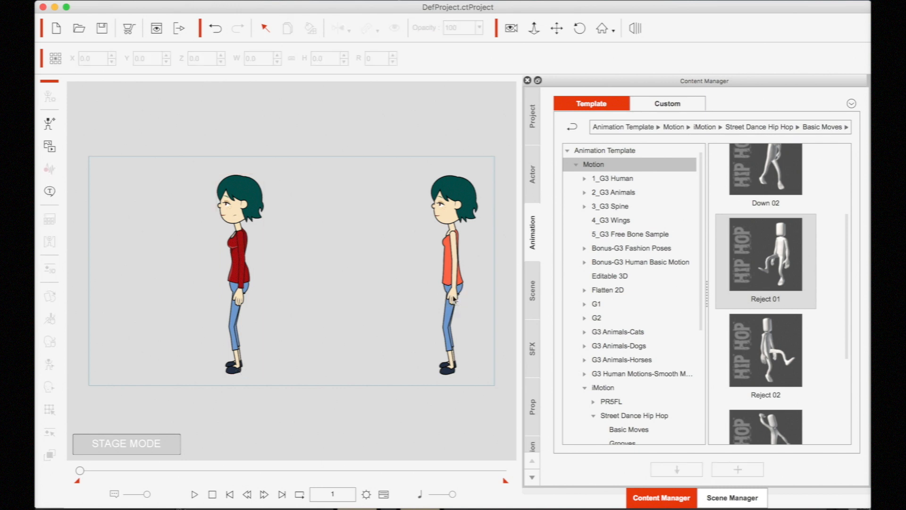
- Move the orange-top Emma to about X 52, Y 13 and apply the Reject 01 motion to her from frame 1
drag(456, 245, 346, 243)
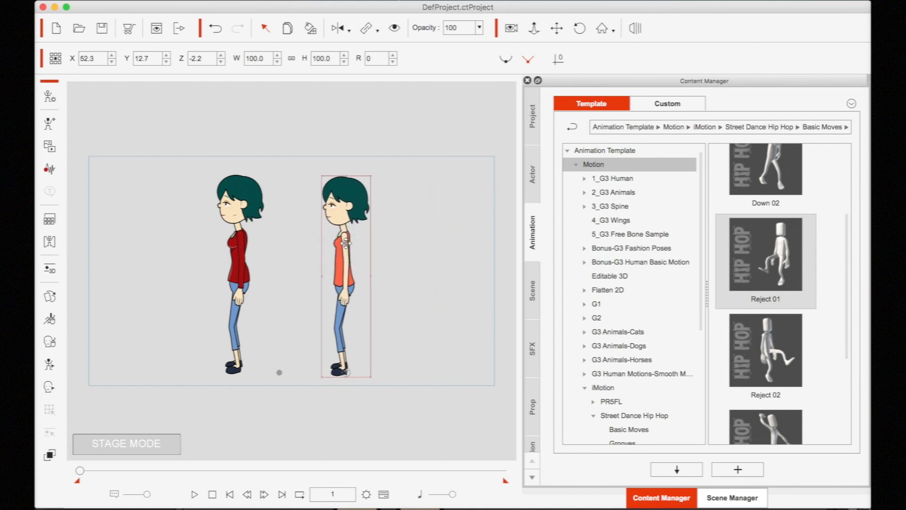
scroll(775, 357, down, 3)
scroll(774, 357, up, 5)
double_click(774, 359)
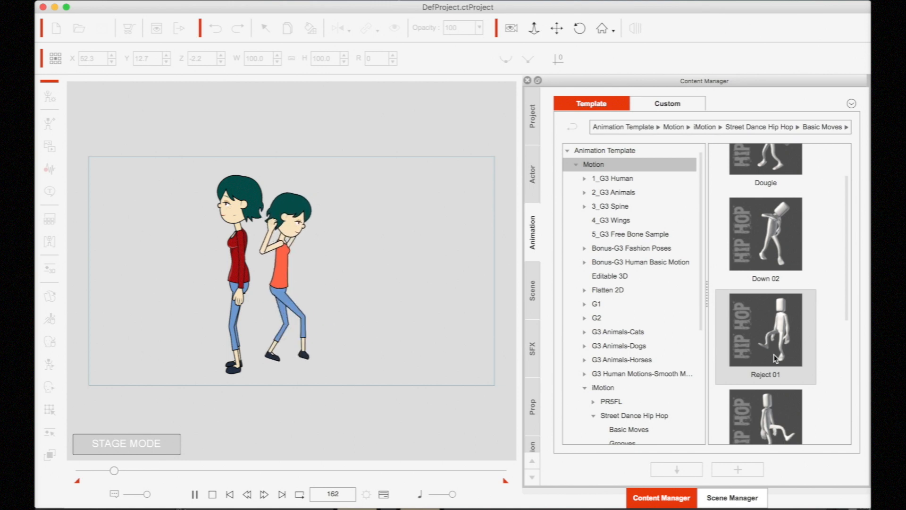
- Return to the first frame and apply the Reject 01 motion to the red-top Emma
click(230, 494)
click(242, 297)
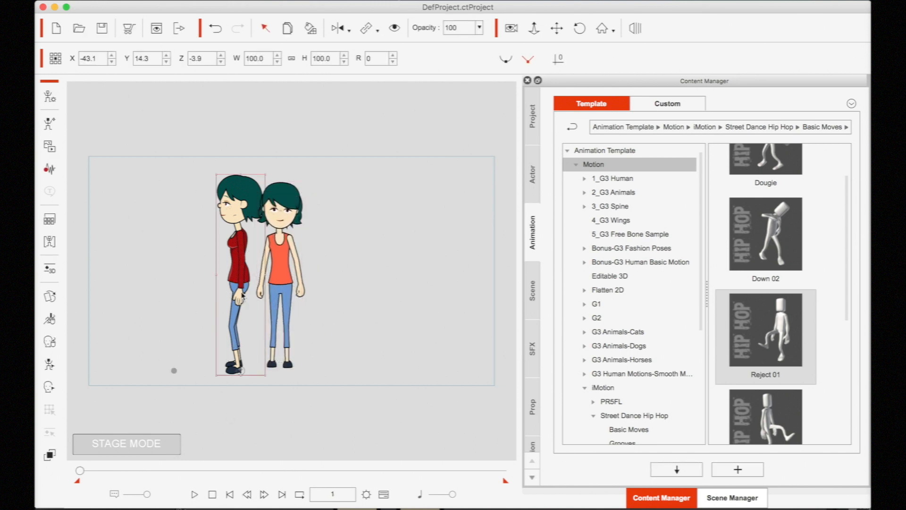
double_click(768, 349)
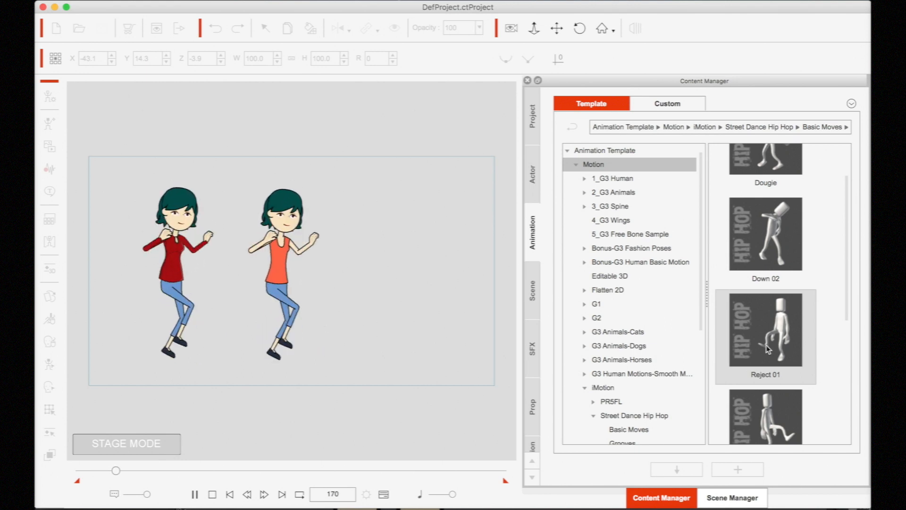
click(746, 339)
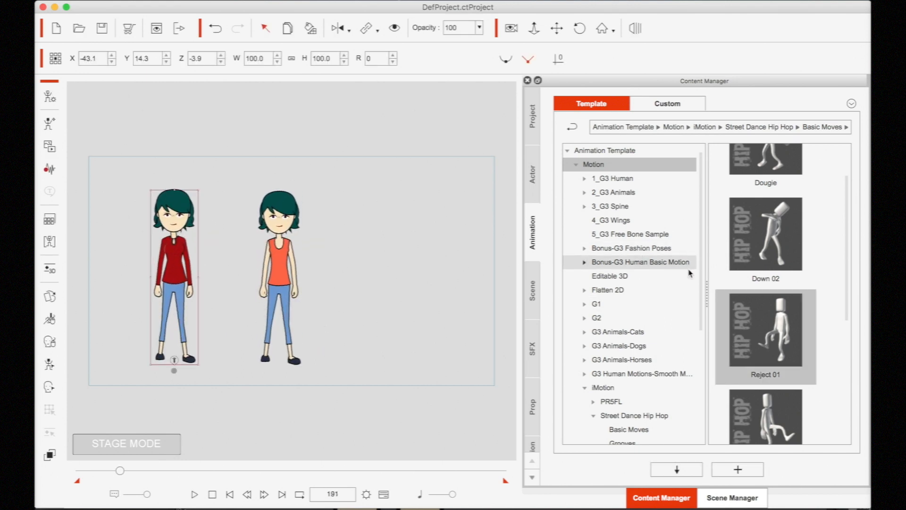
- Return to the first frame and apply the Running motion from Basic Moves to the red-top Emma
scroll(767, 331, down, 3)
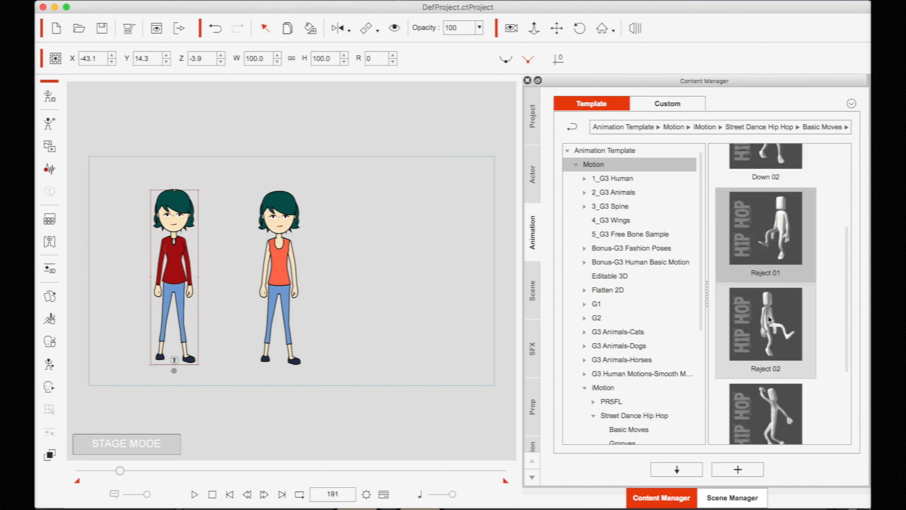
click(230, 494)
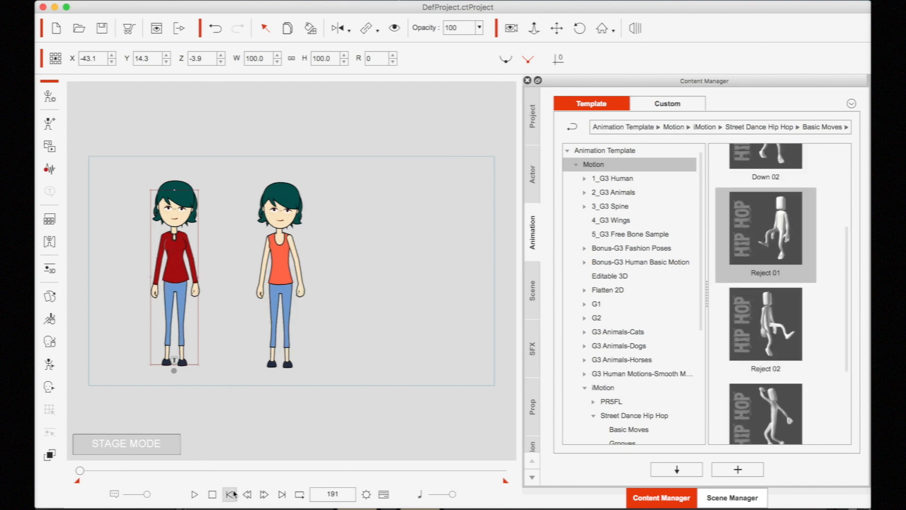
scroll(742, 398, down, 2)
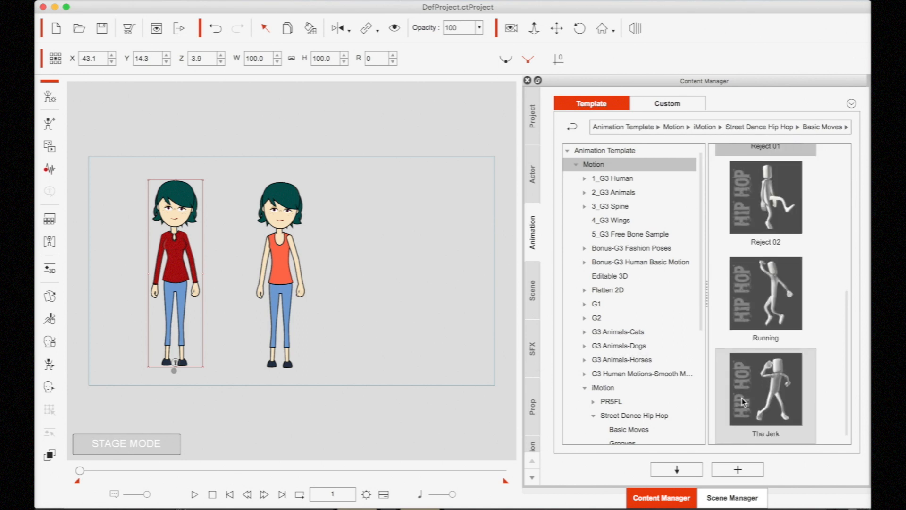
double_click(776, 304)
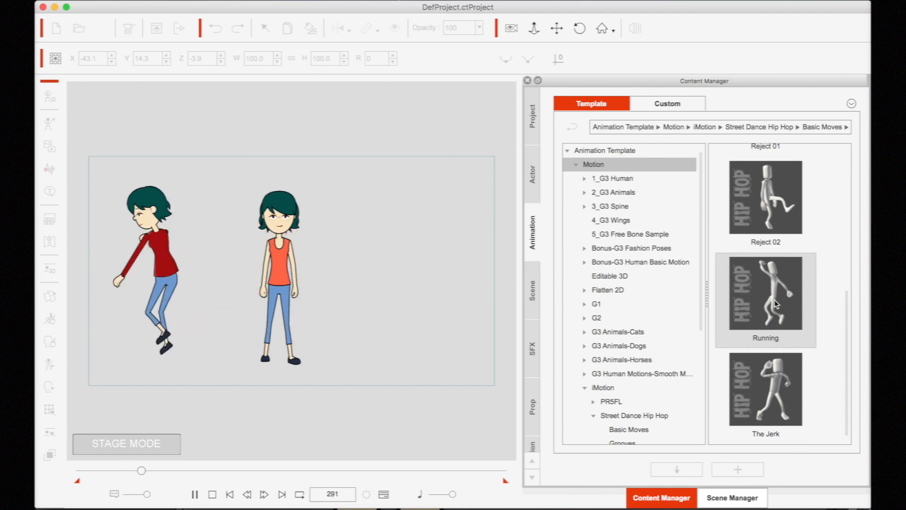
click(176, 364)
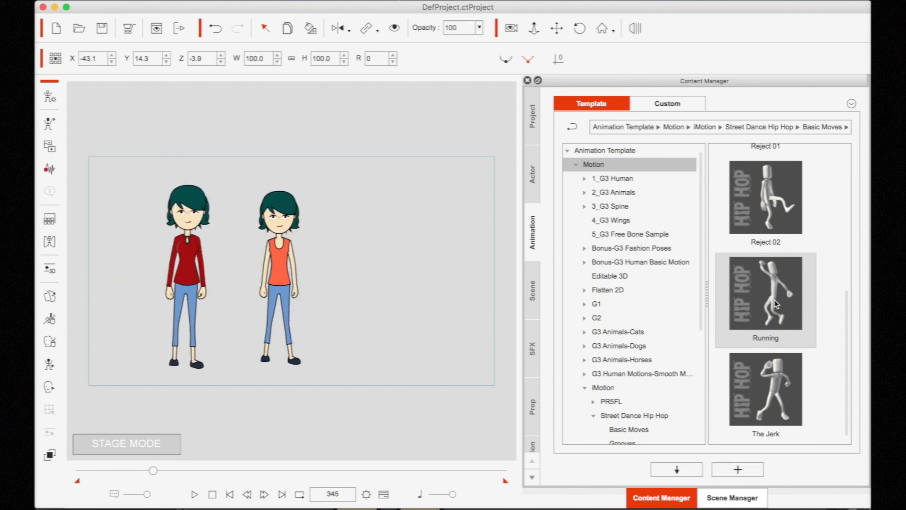
- Return to the first frame and apply the Running motion to the orange-top Emma as well
click(230, 494)
click(289, 273)
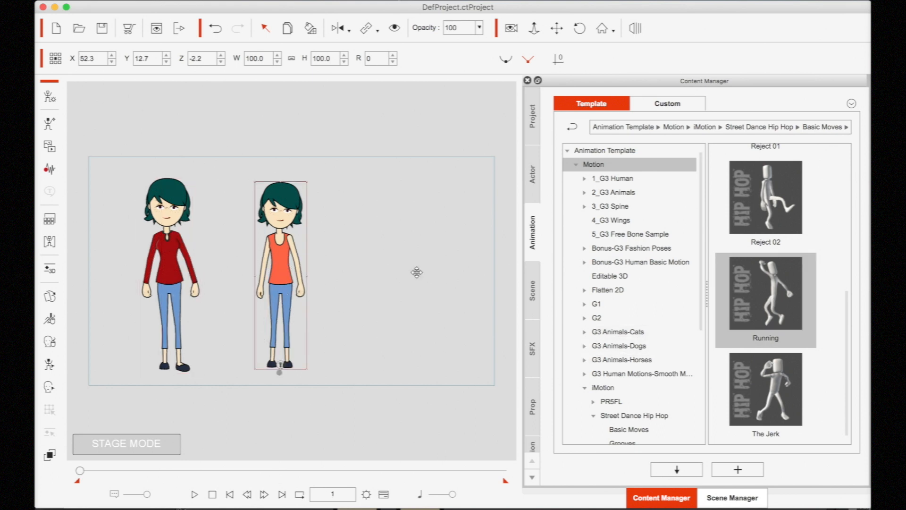
double_click(772, 318)
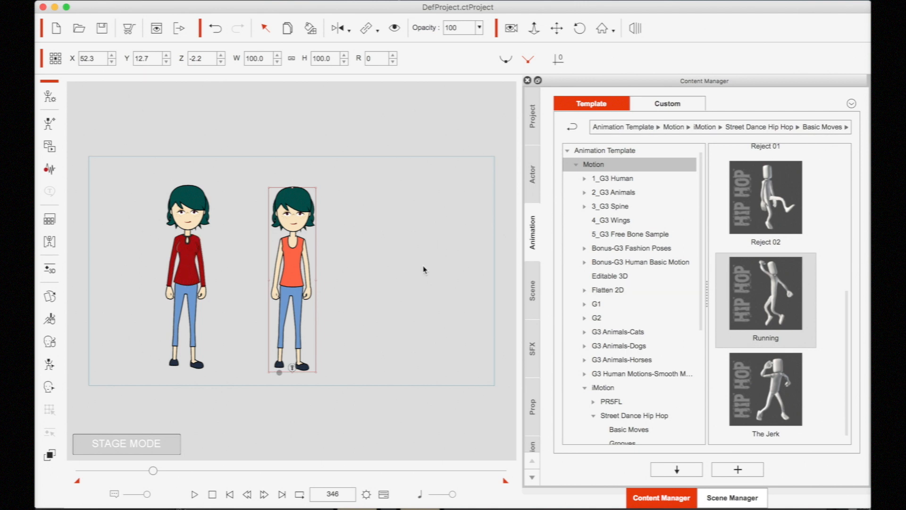
- Apply the Move_Walk_Female_Officer motion from Motion, G2, Editable 3D, 01_Move to the orange-top Emma
click(532, 171)
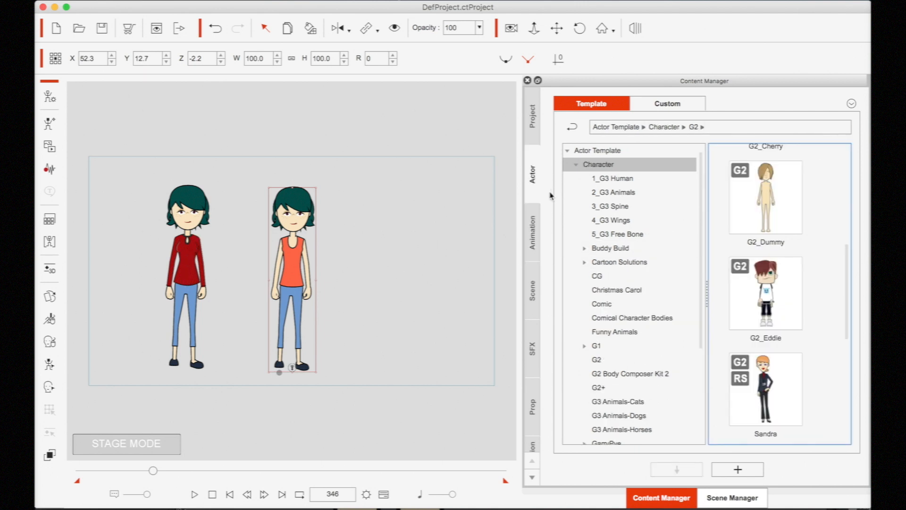
click(537, 228)
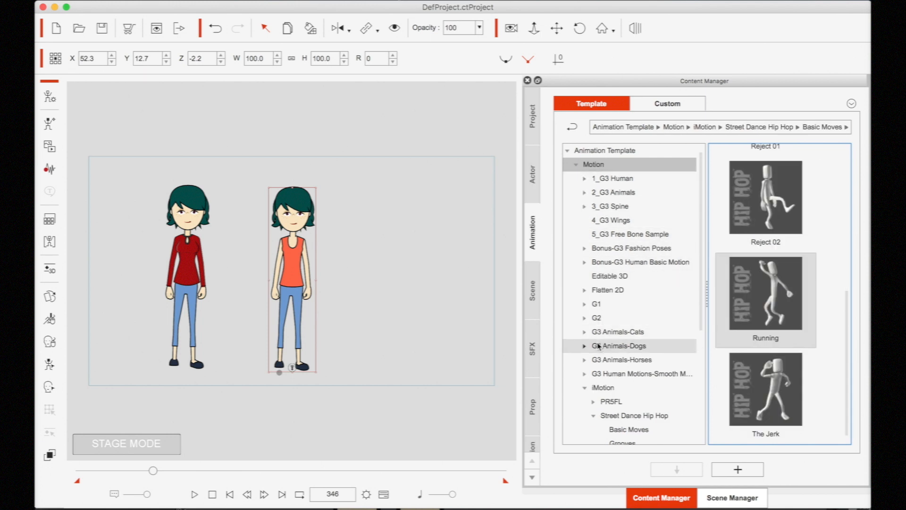
click(609, 276)
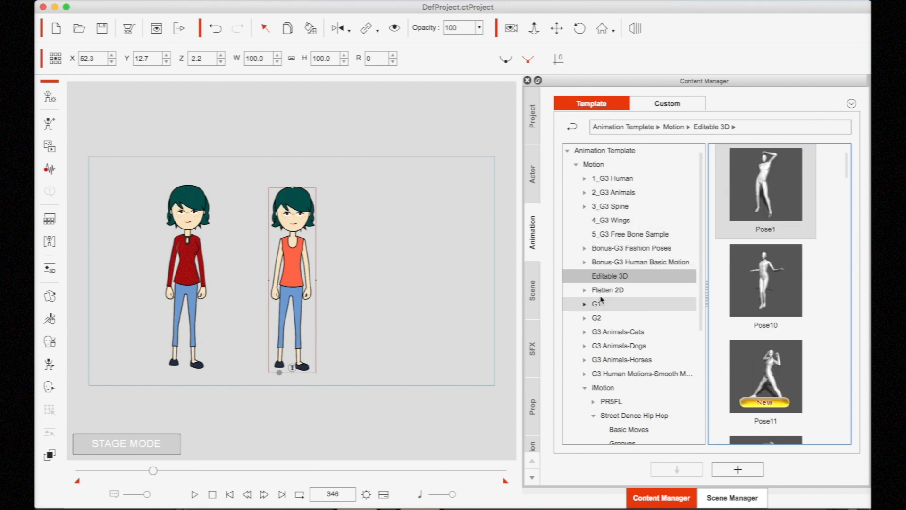
scroll(743, 273, down, 10)
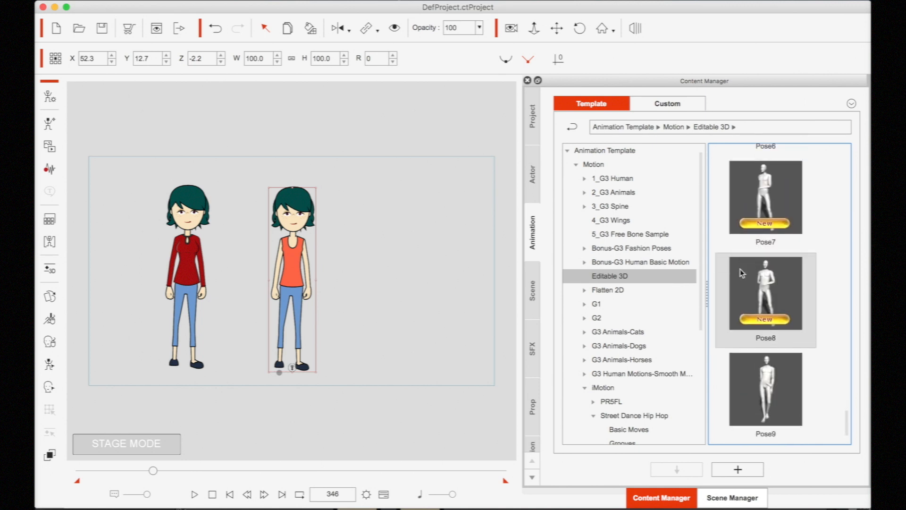
click(591, 321)
click(598, 330)
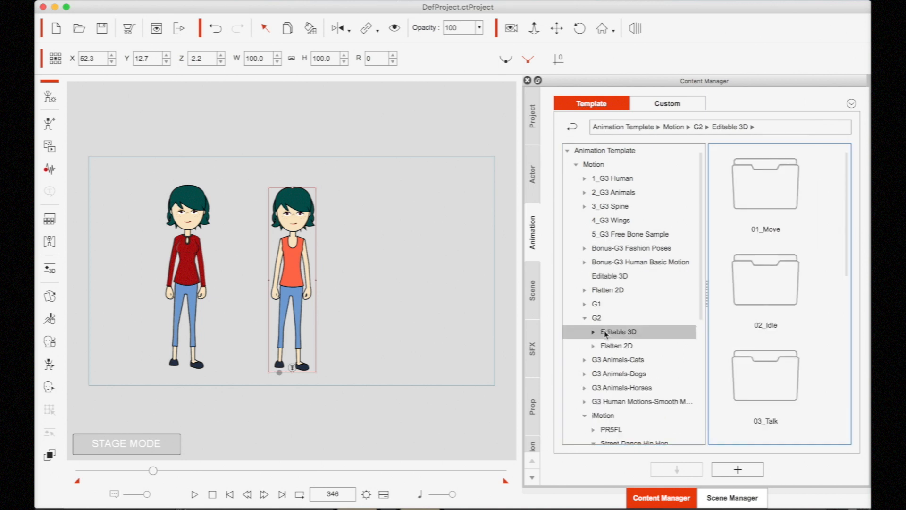
double_click(789, 166)
scroll(788, 174, down, 8)
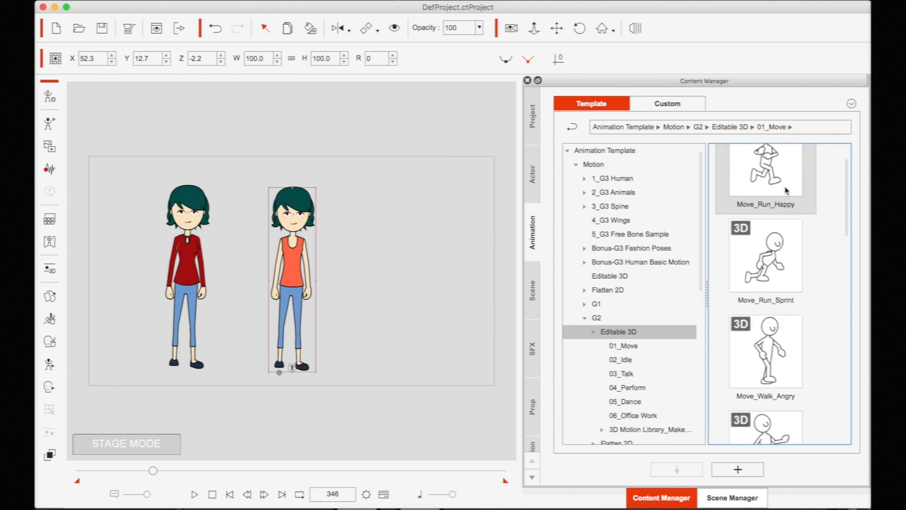
scroll(787, 190, down, 1)
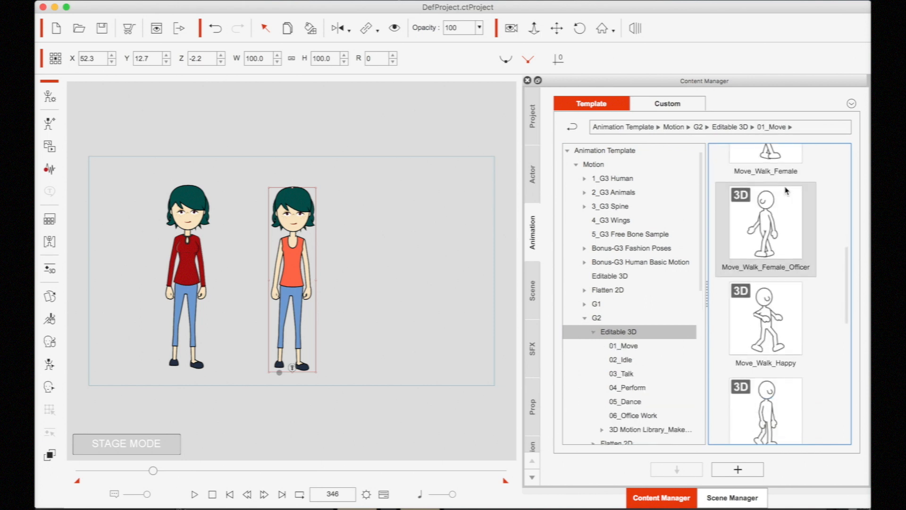
double_click(757, 214)
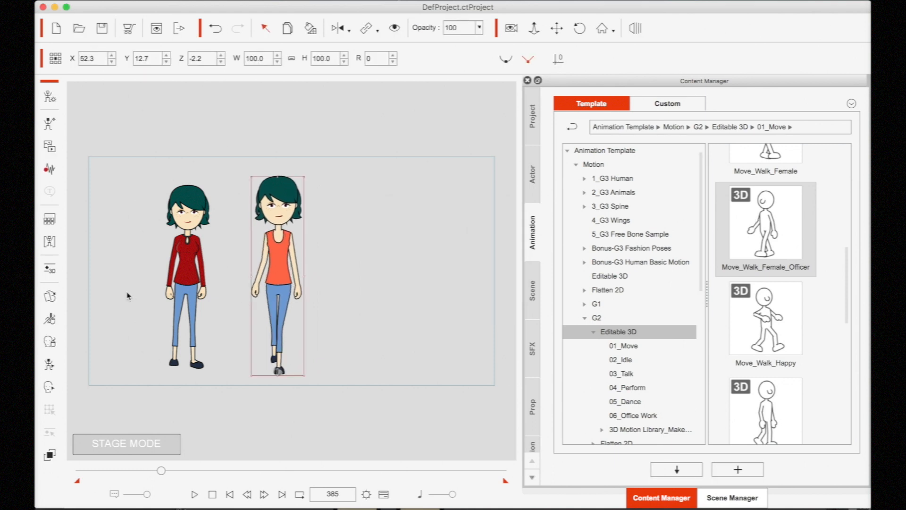
- Apply the Move_Walk_Female_Officer motion to the red-top Emma
click(185, 258)
double_click(768, 248)
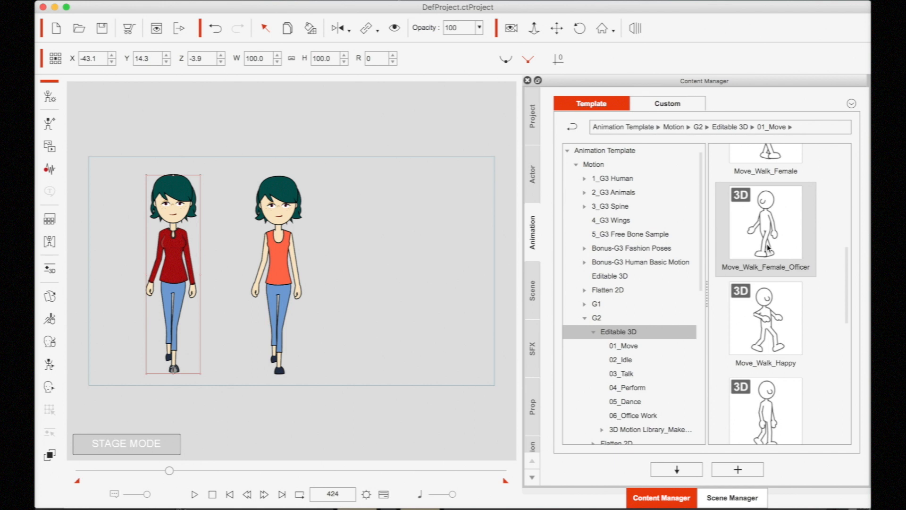
click(768, 248)
mouse_move(507, 491)
click(542, 487)
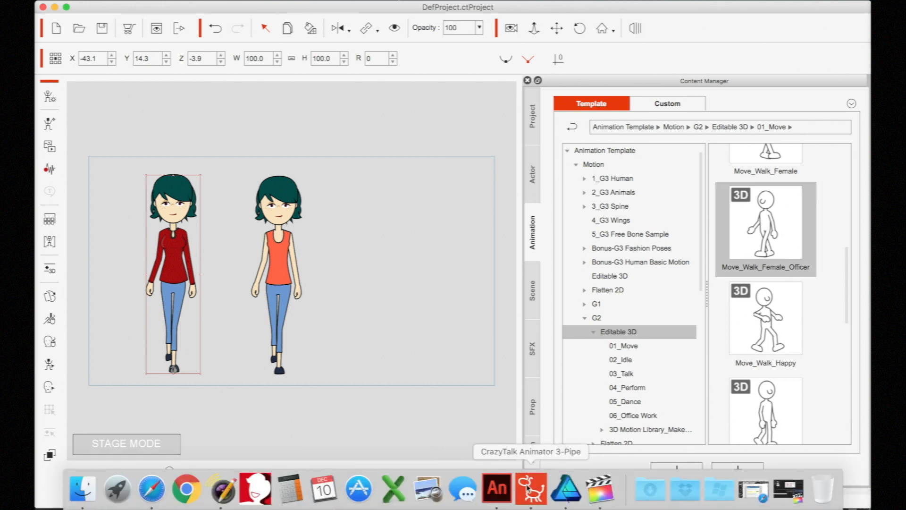